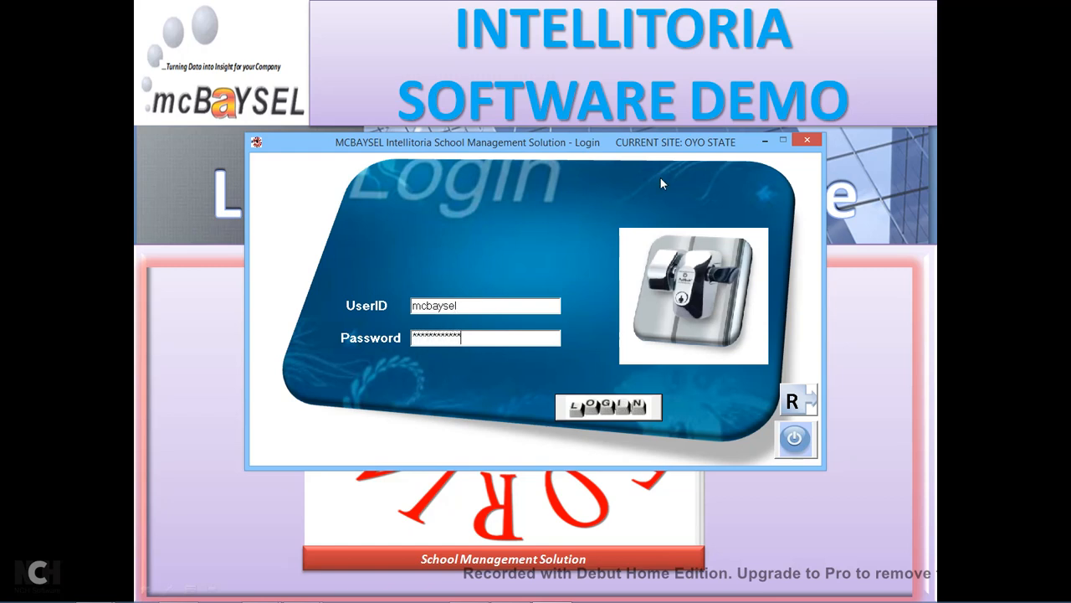
Step: Log in with the entered credentials, open the school sessions and subsessions definition, and select the 2019/2020 FIRST TERM record
left_click(617, 408)
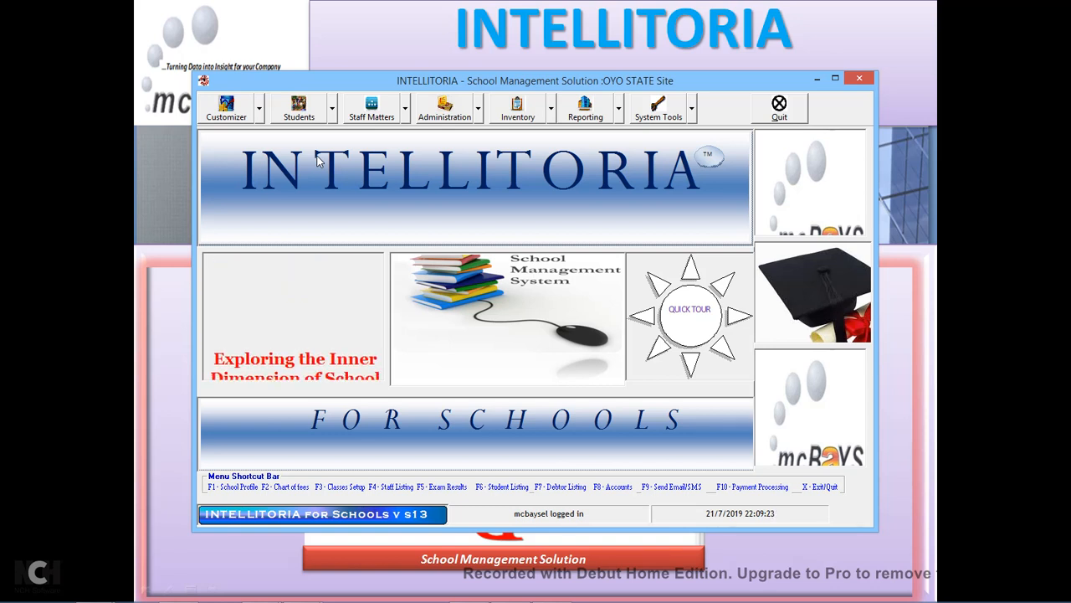
left_click(260, 119)
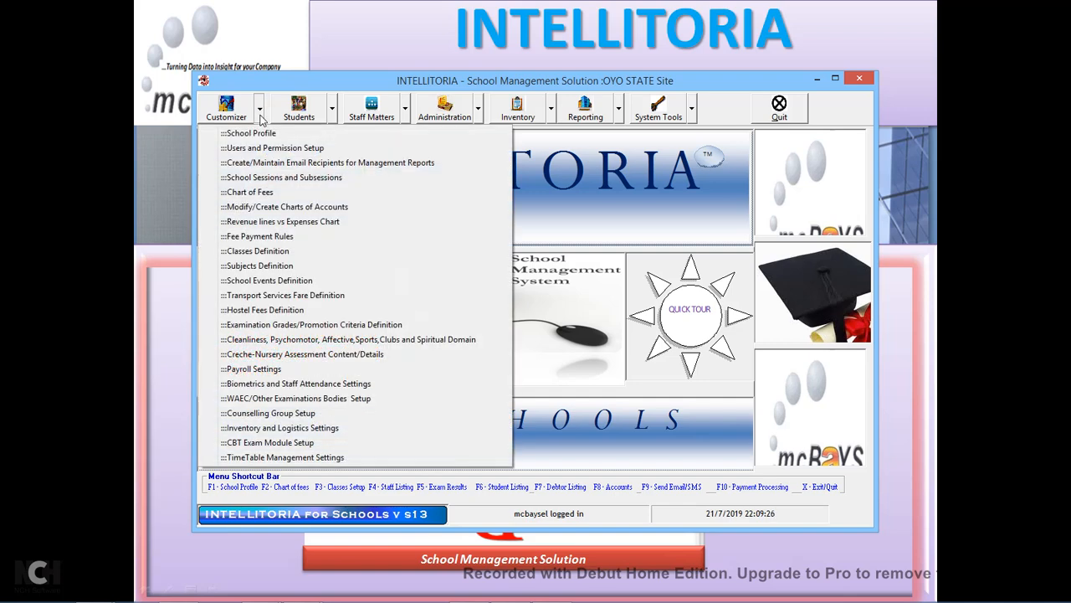
left_click(311, 184)
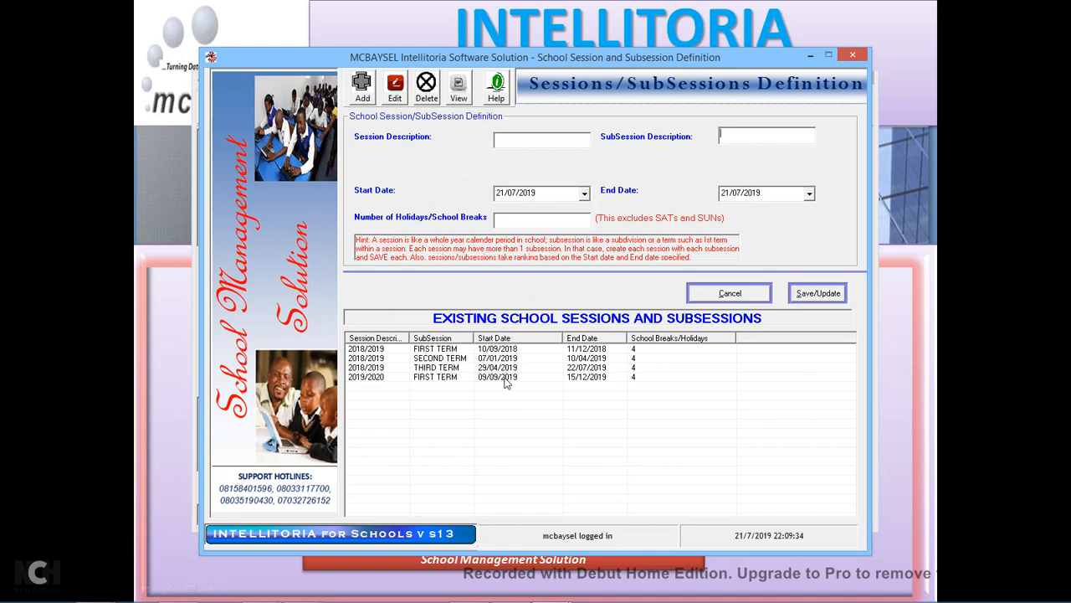
left_click(505, 378)
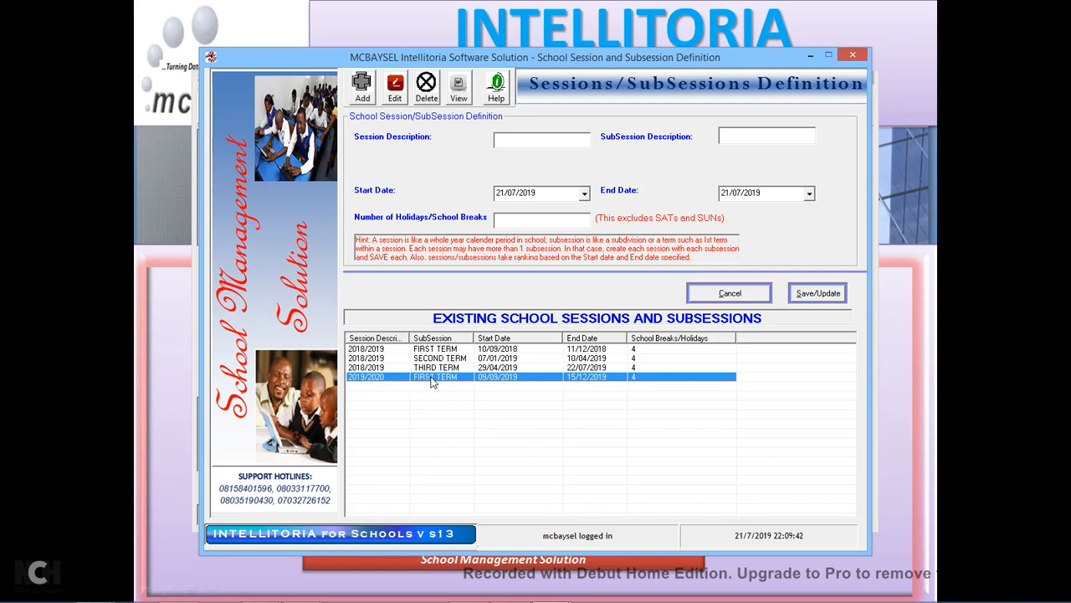
Step: Add a session record described as 2019/2020 with subsession SECOND TERM and a start date of 03/01/2020
left_click(363, 92)
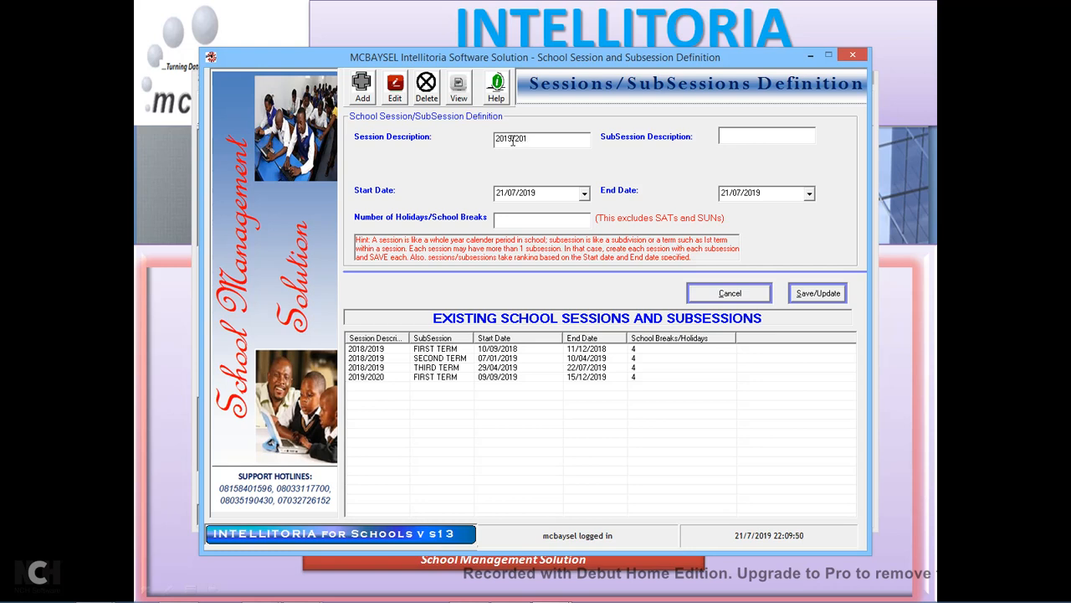
type("2019/2020")
left_click(584, 195)
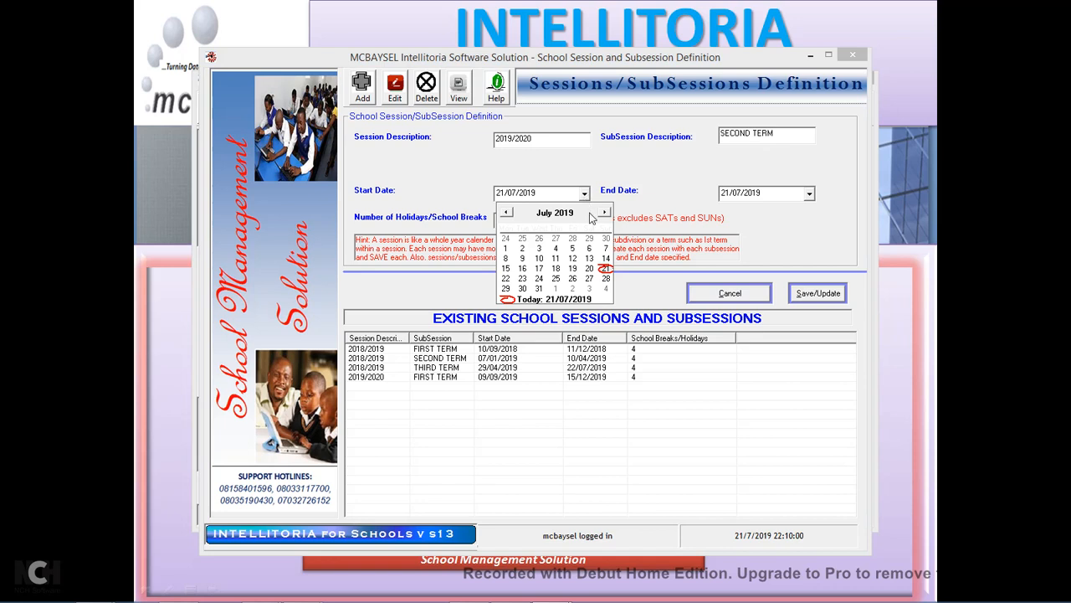
left_click(605, 214)
left_click(604, 213)
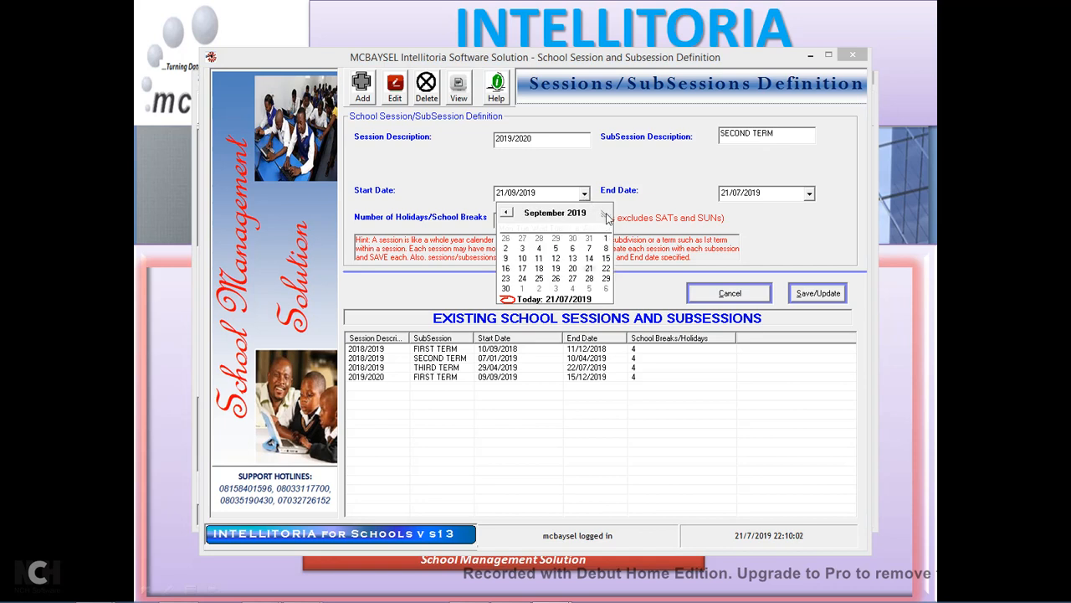
left_click(605, 213)
left_click(604, 214)
left_click(604, 214)
left_click(604, 213)
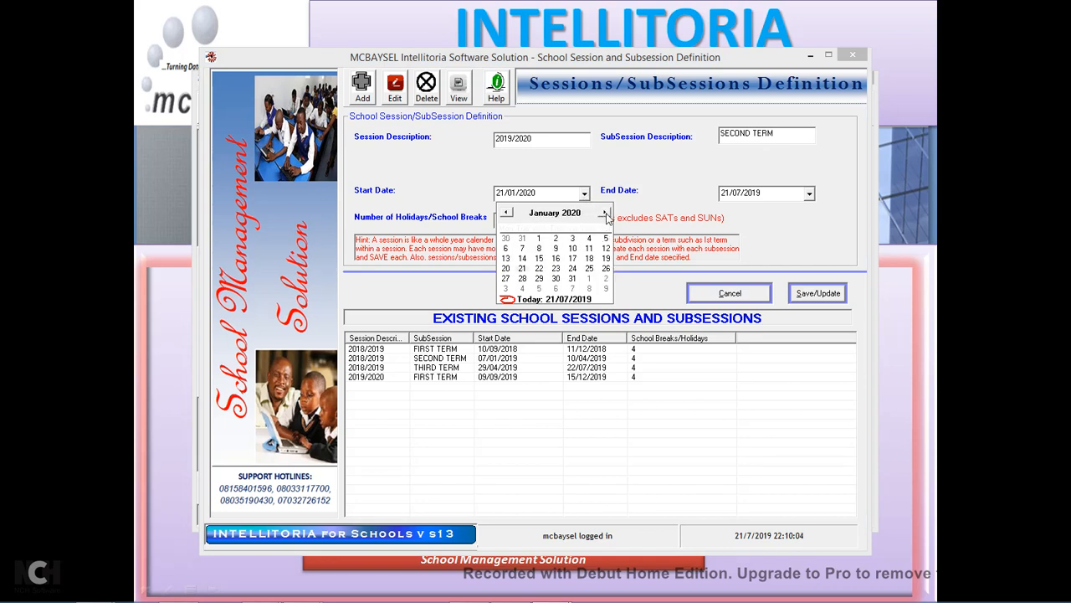
left_click(540, 241)
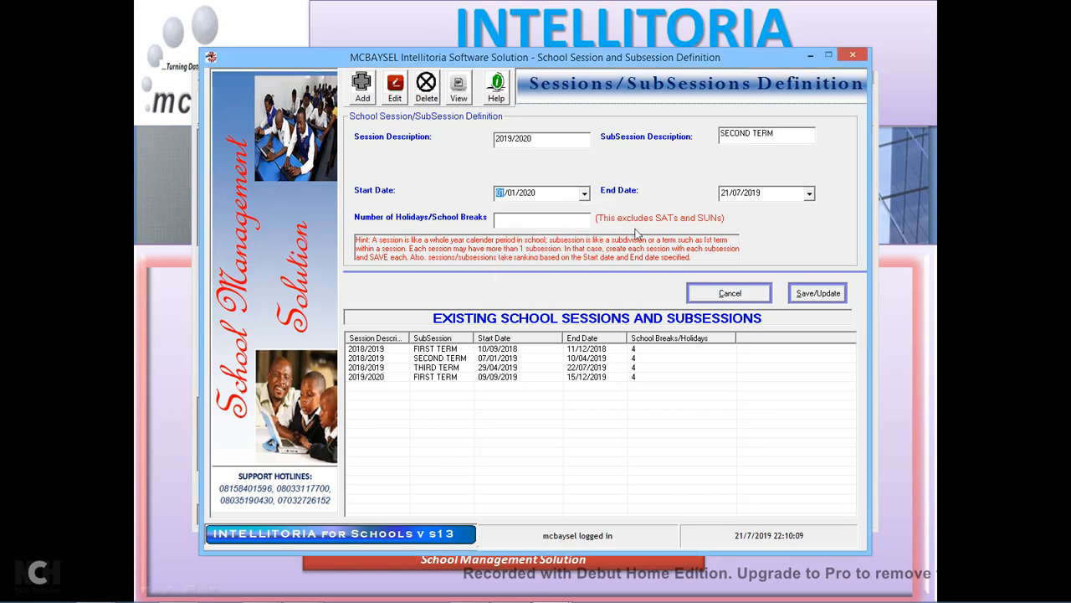
left_click(585, 194)
left_click(574, 241)
Step: Set the end date of the 2019/2020 SECOND TERM to 08/04/2020
left_click(810, 195)
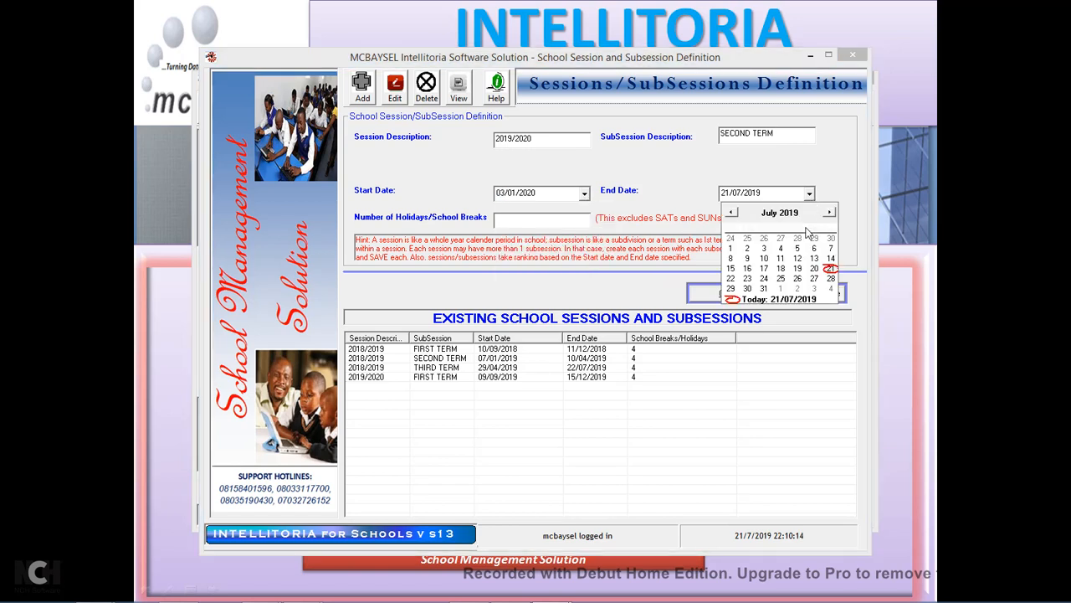
left_click(829, 212)
left_click(828, 213)
left_click(828, 212)
left_click(829, 213)
left_click(828, 213)
left_click(828, 213)
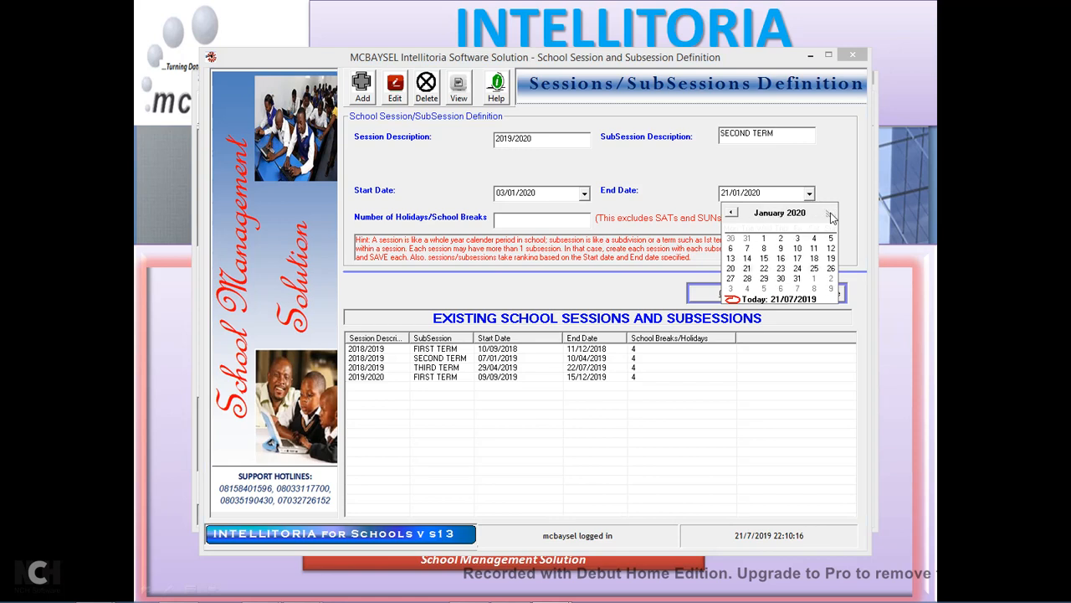
left_click(829, 214)
left_click(829, 213)
left_click(829, 213)
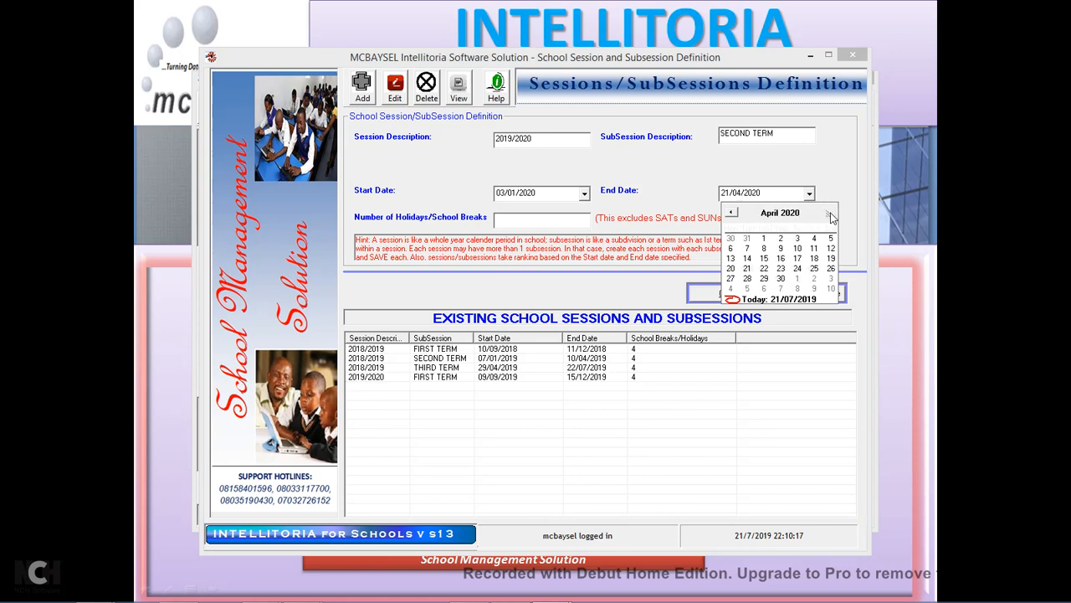
left_click(764, 249)
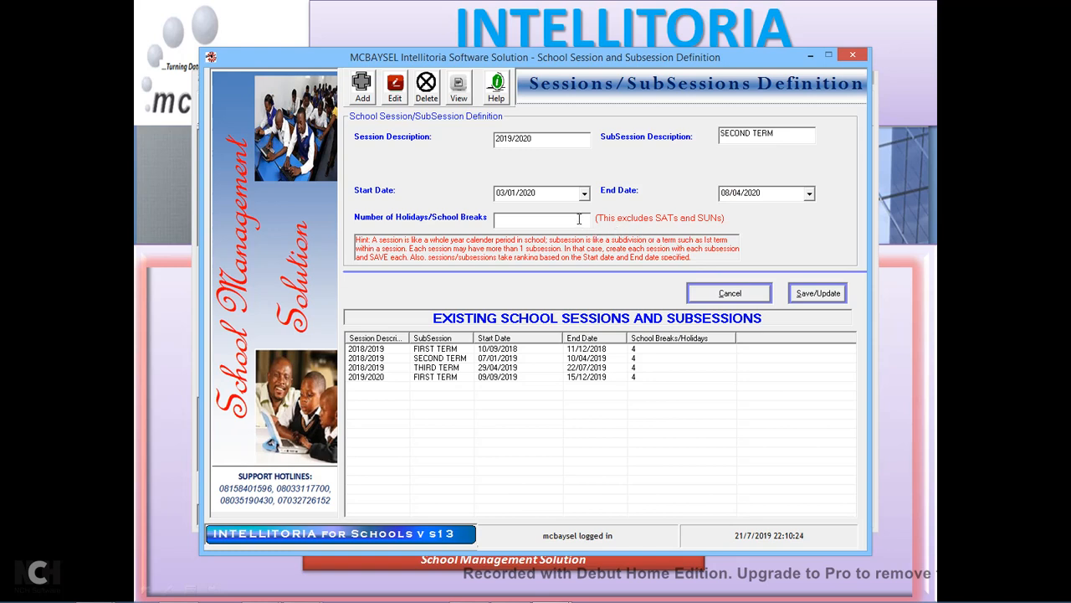
Step: Set the number of holidays/school breaks to 4 and save the new term record
left_click(579, 219)
left_click(815, 300)
left_click(636, 356)
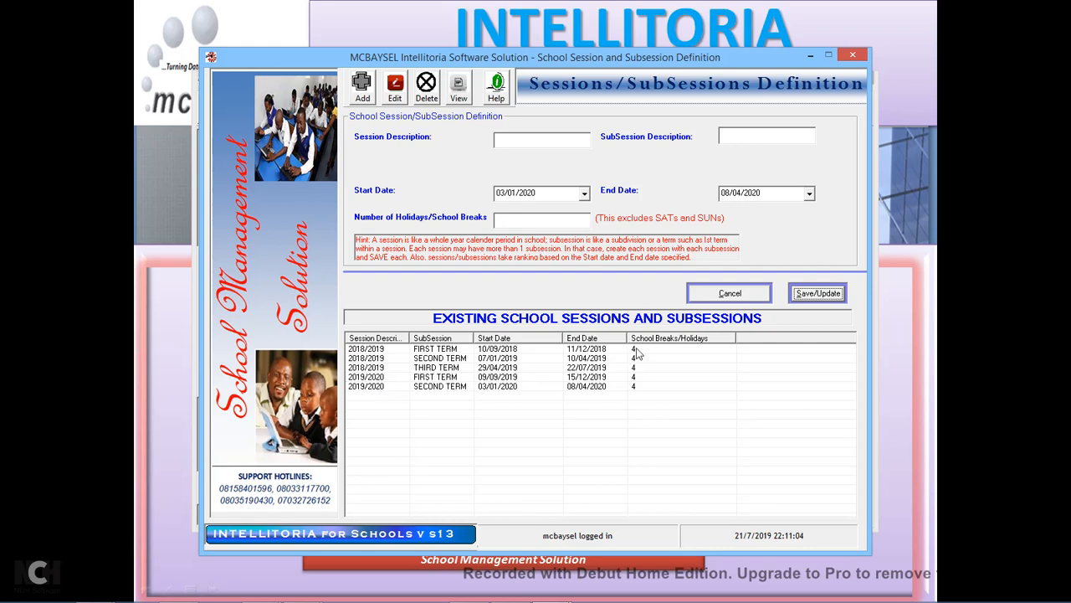
Step: Close the session definition screen and open the Classes Definition setup
left_click(852, 56)
left_click(572, 356)
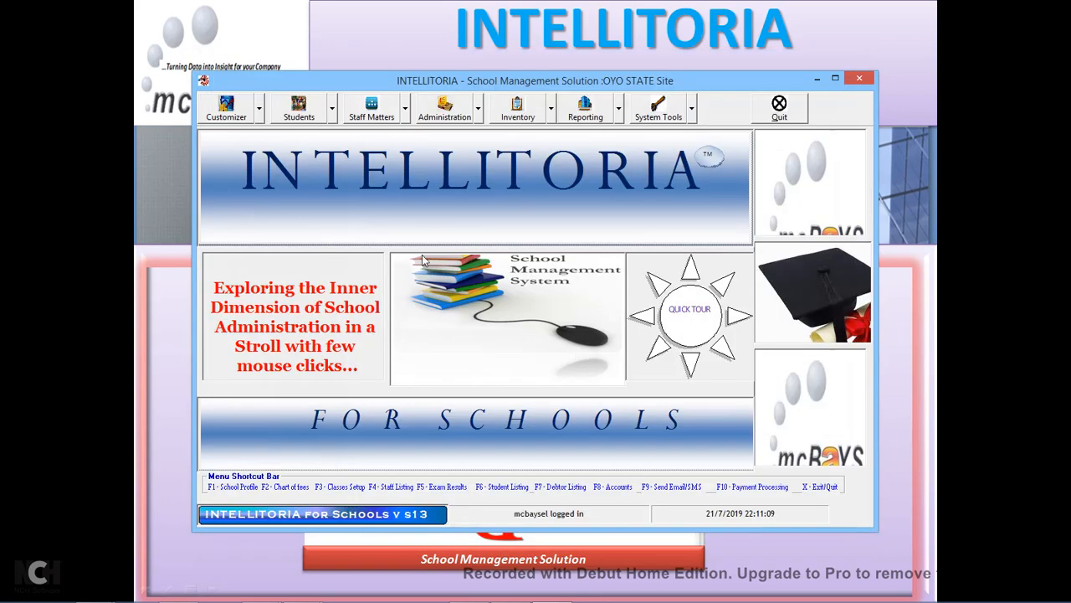
left_click(260, 116)
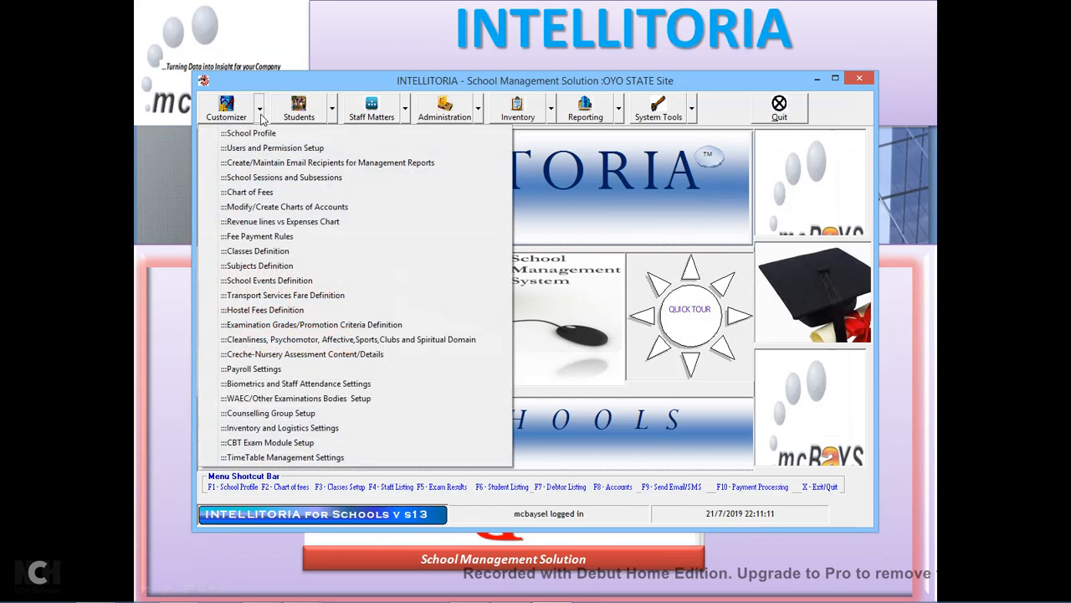
left_click(284, 252)
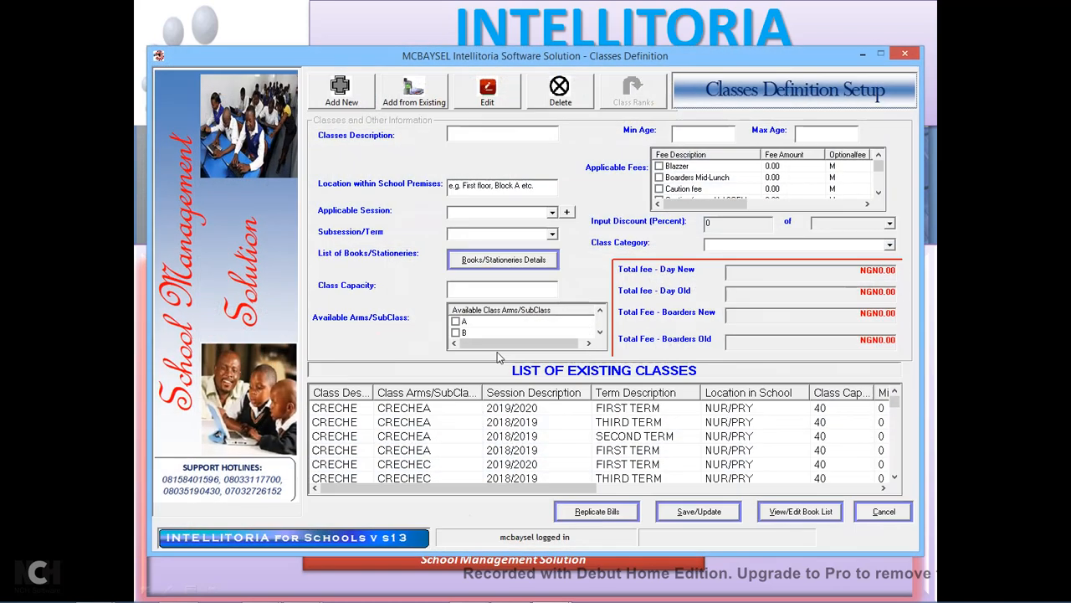
Step: Look through the list of existing classes from CRECHE down to YEAR 9, checking their arms, sessions and terms
left_click(894, 477)
left_click(894, 477)
left_click(894, 477)
left_click(894, 477)
left_click(894, 477)
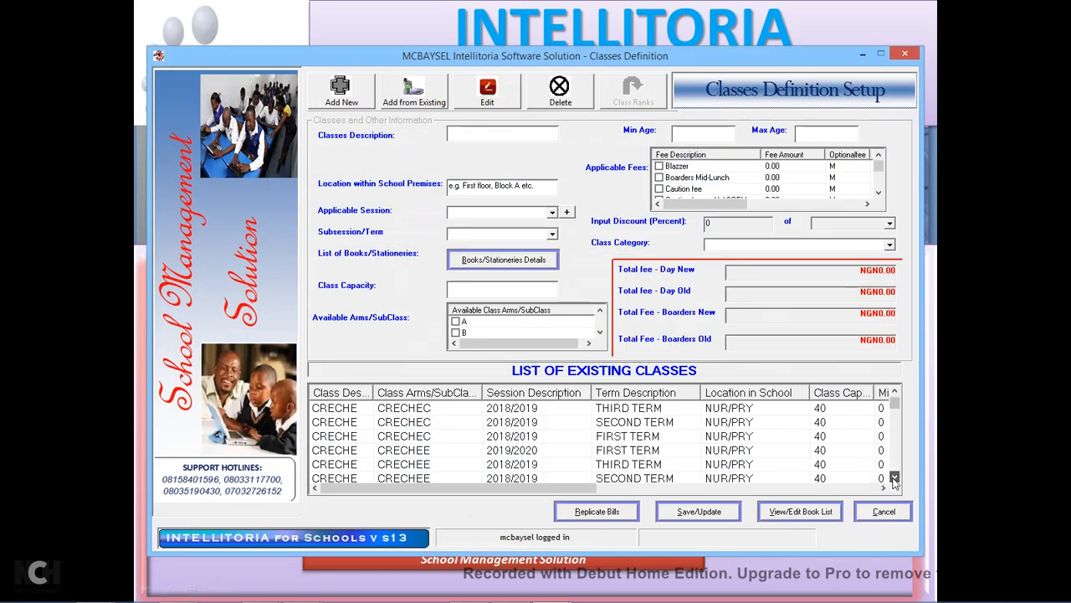
left_click(894, 477)
left_click(894, 477)
left_click(894, 477)
left_click(894, 478)
left_click(894, 478)
left_click(893, 478)
left_click(894, 477)
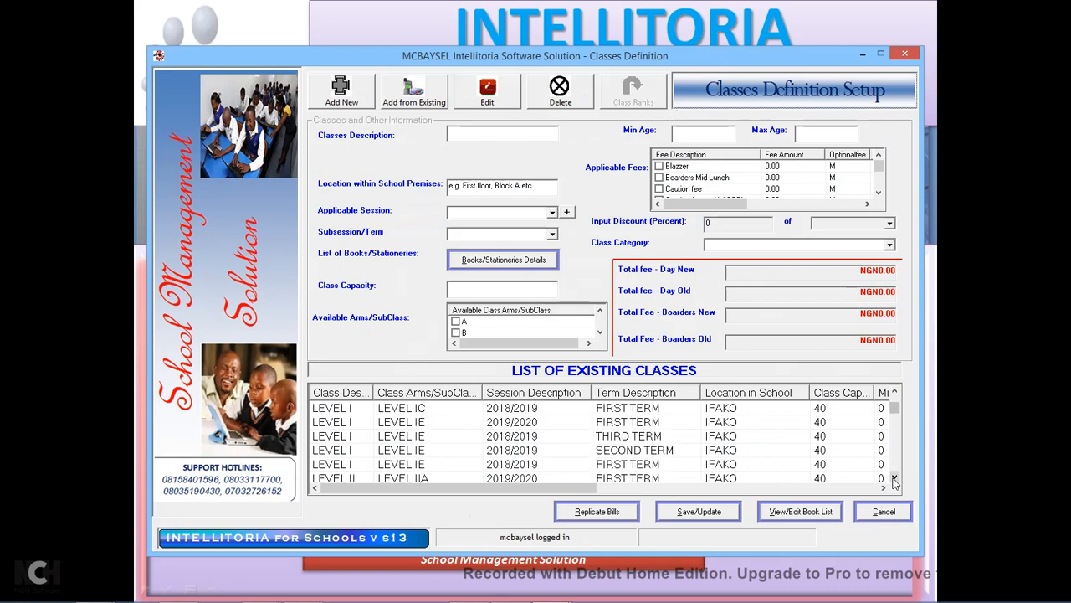
left_click(894, 478)
left_click(894, 478)
left_click(894, 478)
left_click(894, 478)
left_click(894, 478)
left_click(894, 477)
left_click(894, 477)
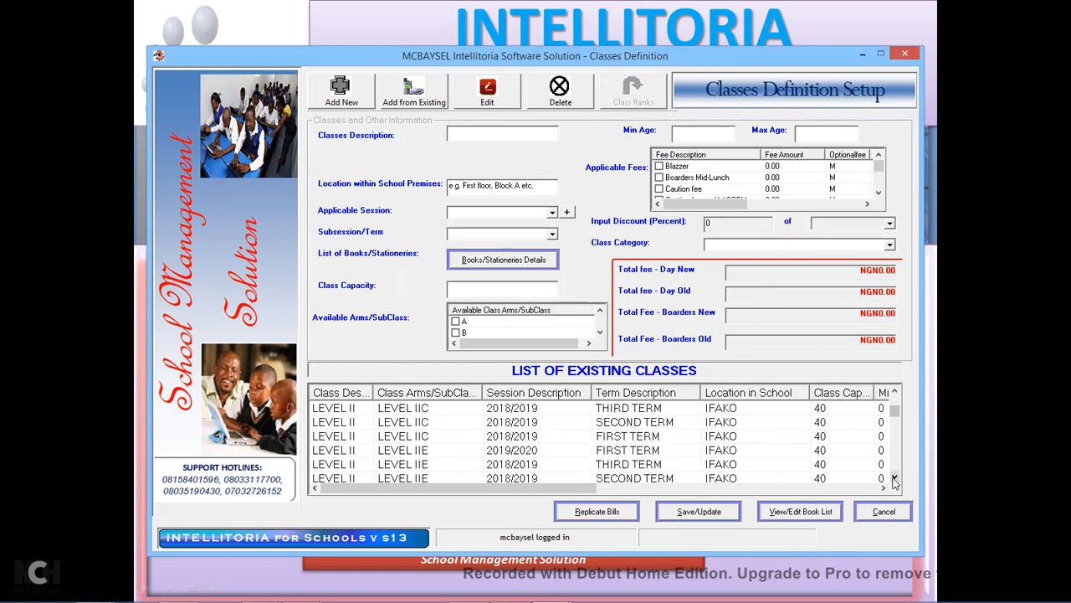
left_click(894, 478)
left_click(894, 478)
left_click(894, 478)
left_click(894, 478)
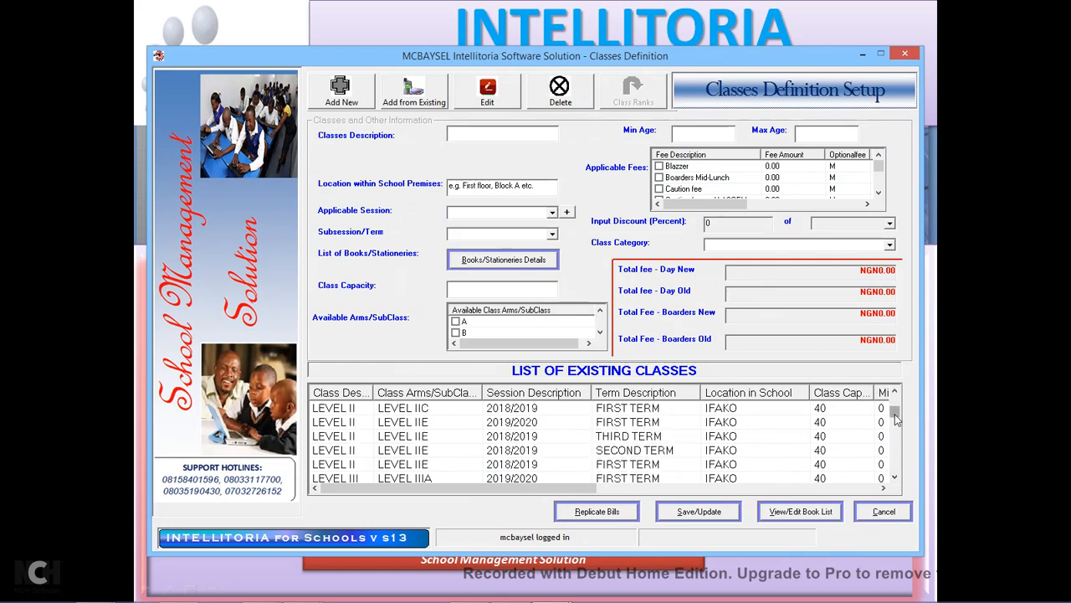
left_click_drag(894, 411, 895, 469)
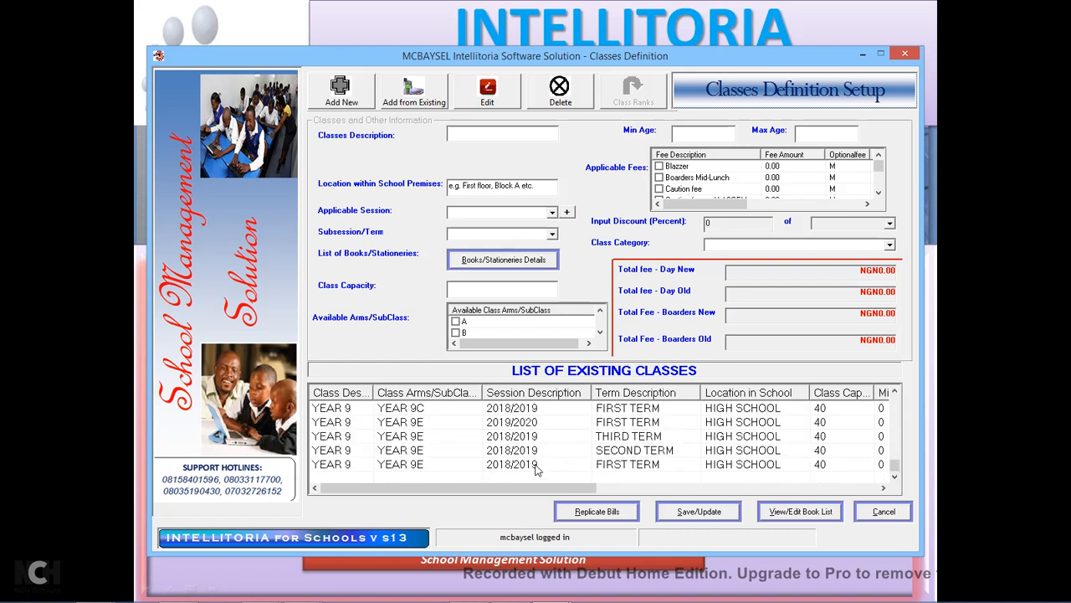
Step: Sort the list of existing classes by session description and return to its first 2019/2020 entries
left_click(624, 422)
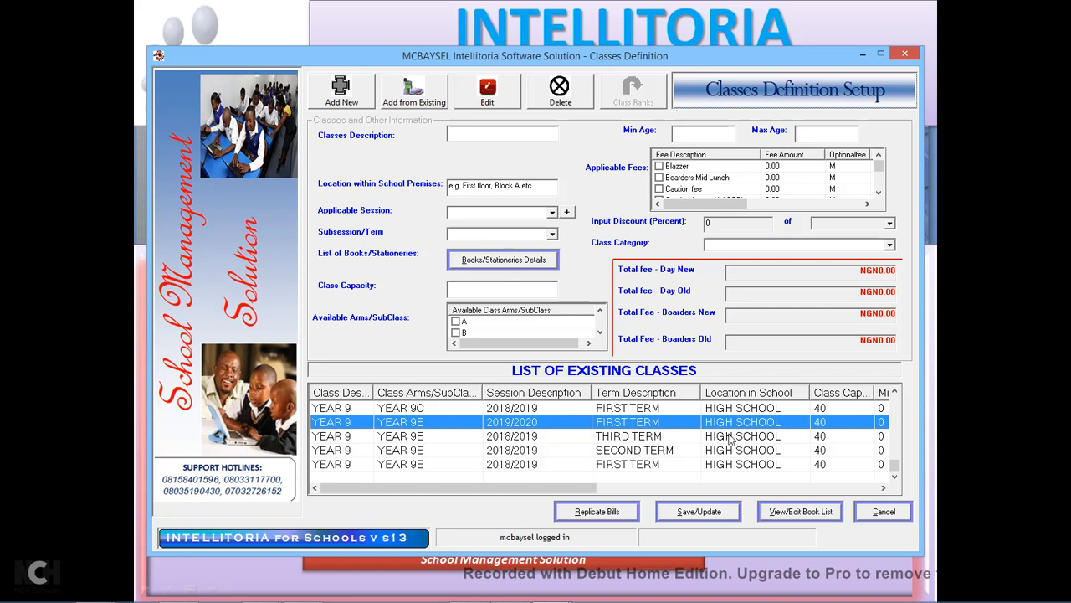
left_click(540, 395)
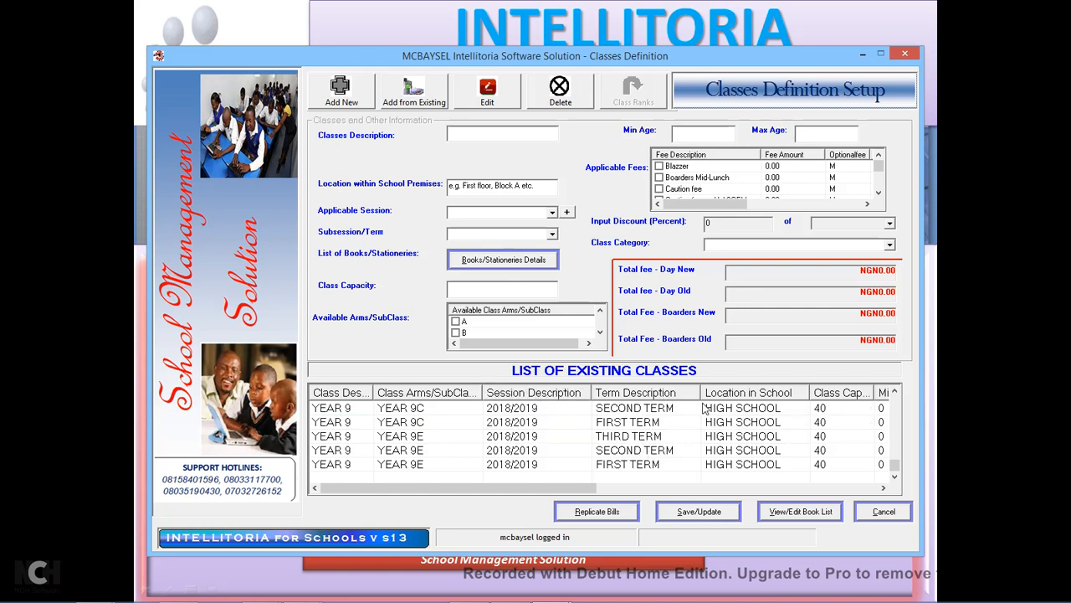
left_click_drag(894, 467, 894, 399)
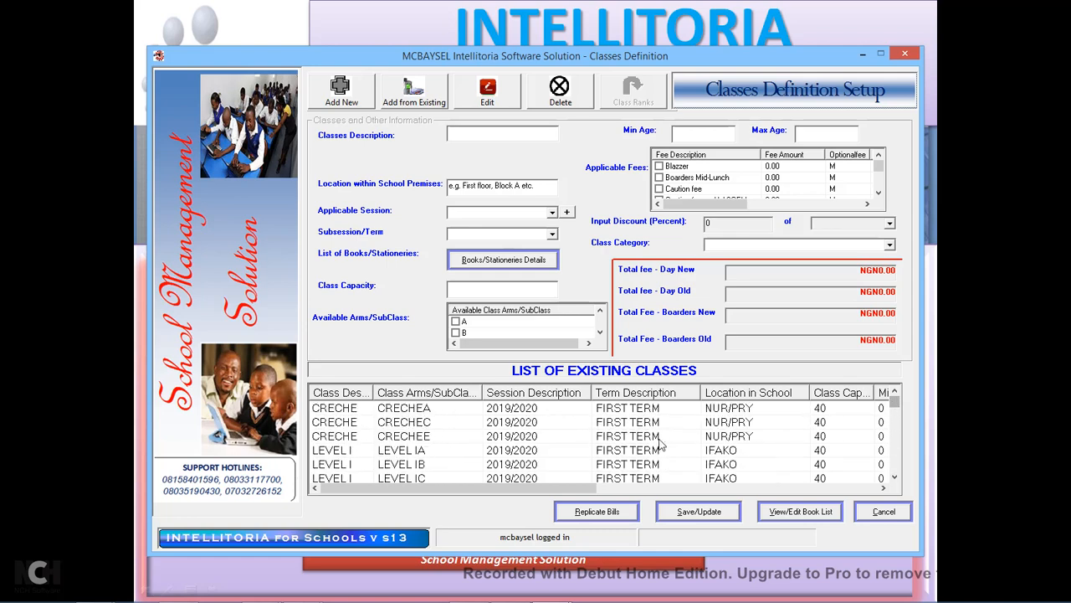
Step: Examine the classes and arms defined for the 2019/2020 FIRST TERM, going row by row through the list
left_click(632, 414)
key("Down")
key("Down")
key("Down")
key("Down")
key("Down")
key("Down")
key("Down")
key("Down")
key("Down")
key("Down")
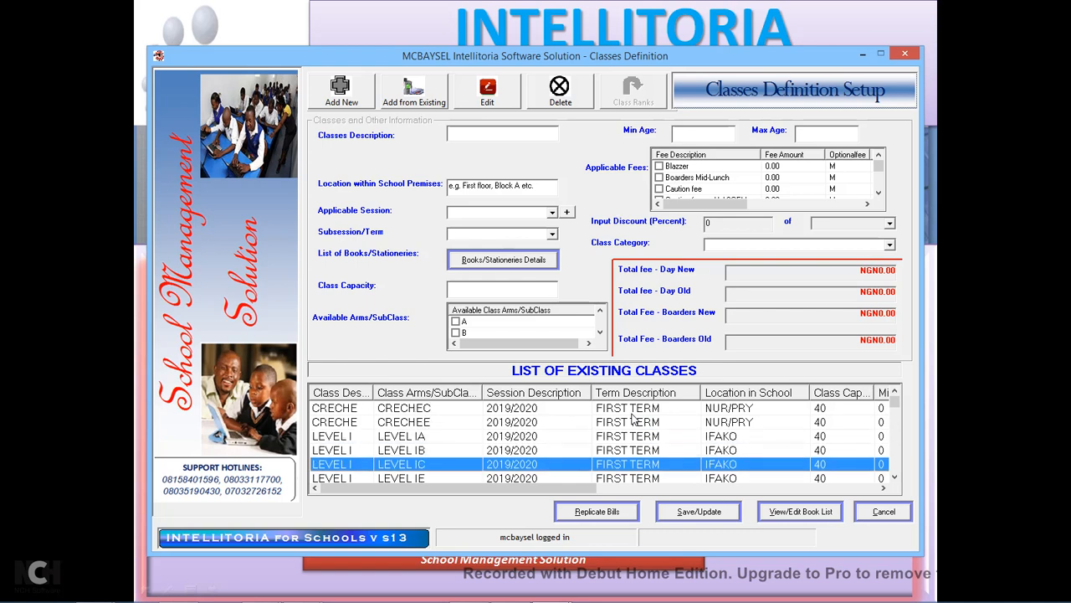
key("Down")
key("Down")
key("Down")
key("Down")
key("Down")
key("Down")
key("Down")
key("Down")
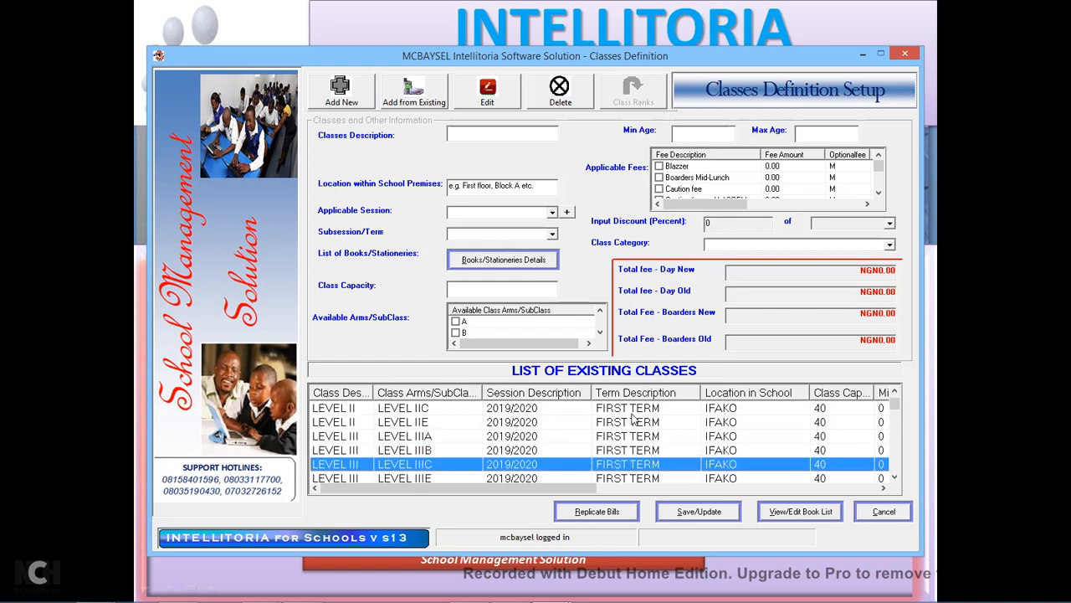
key("Down")
key("Down")
key("Down")
key("Down")
key("Down")
key("Down")
key("Down")
key("Down")
key("Down")
key("Down")
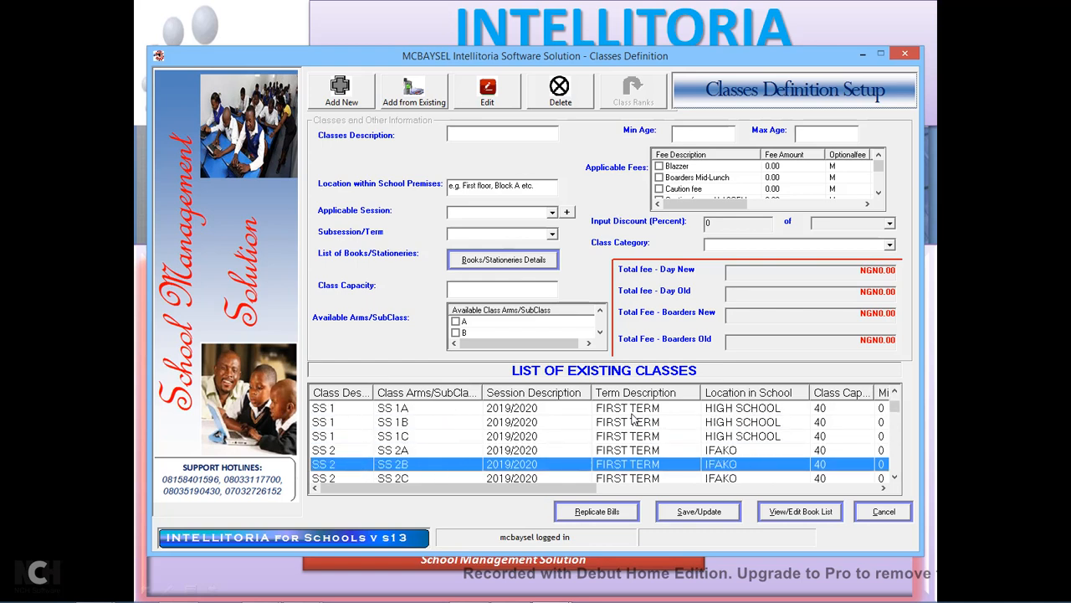
key("Down")
key("Down")
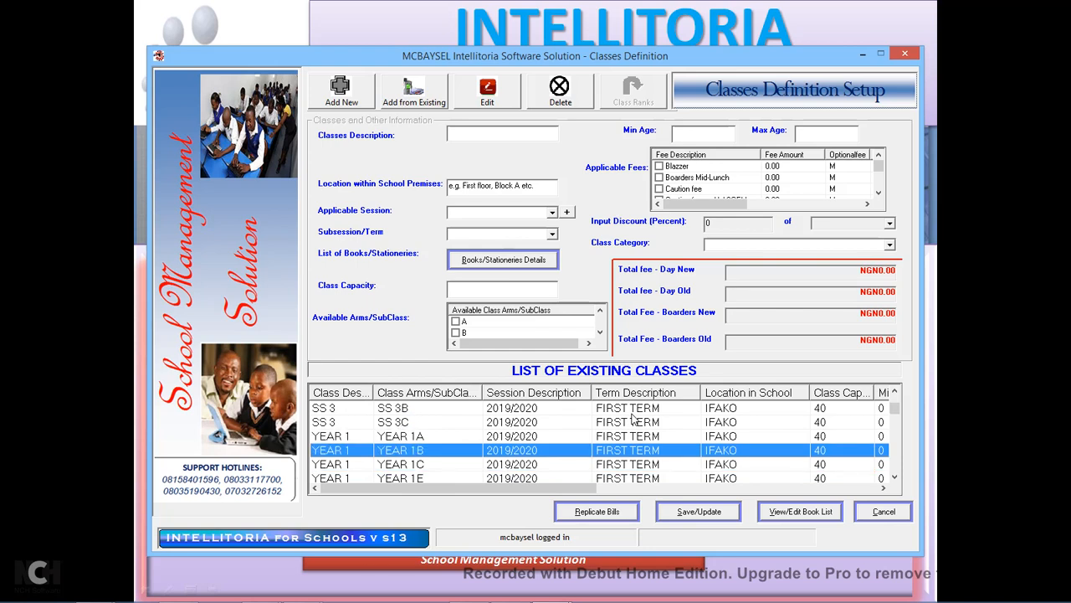
key("Up")
key("Up")
key("Up")
key("Up")
key("Up")
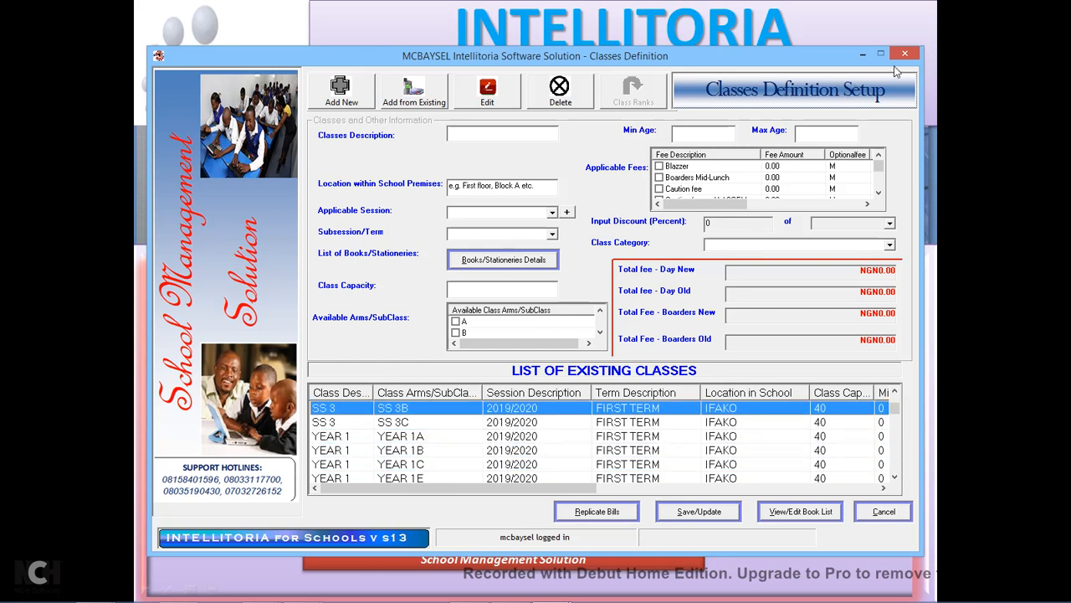
Step: Replace the class definition screen with the Subjects Definition screen and select the Affective Psycology entry for LEVEL I
left_click(905, 54)
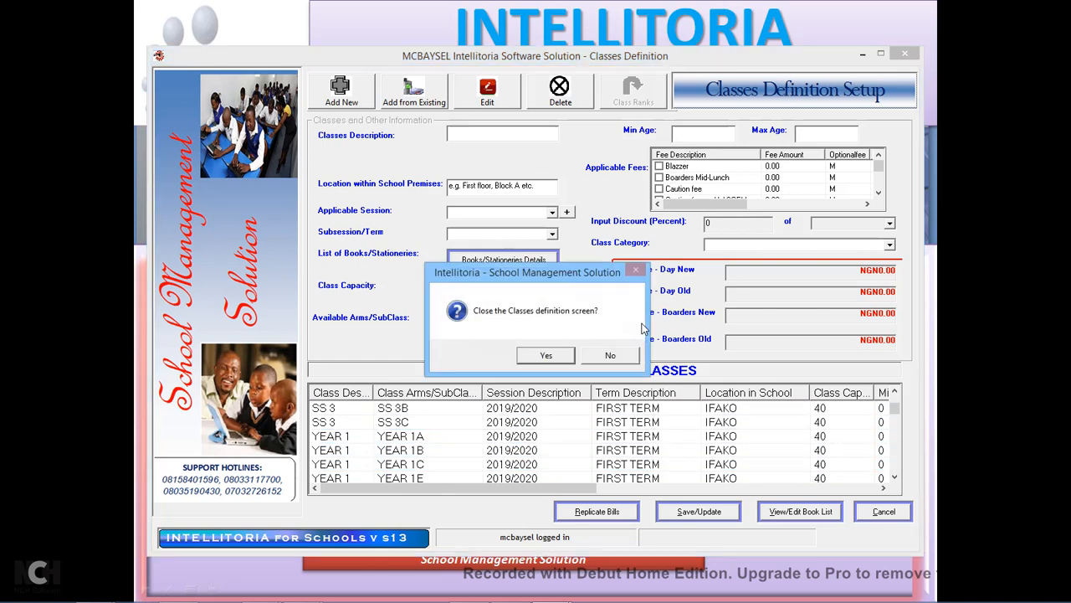
left_click(548, 357)
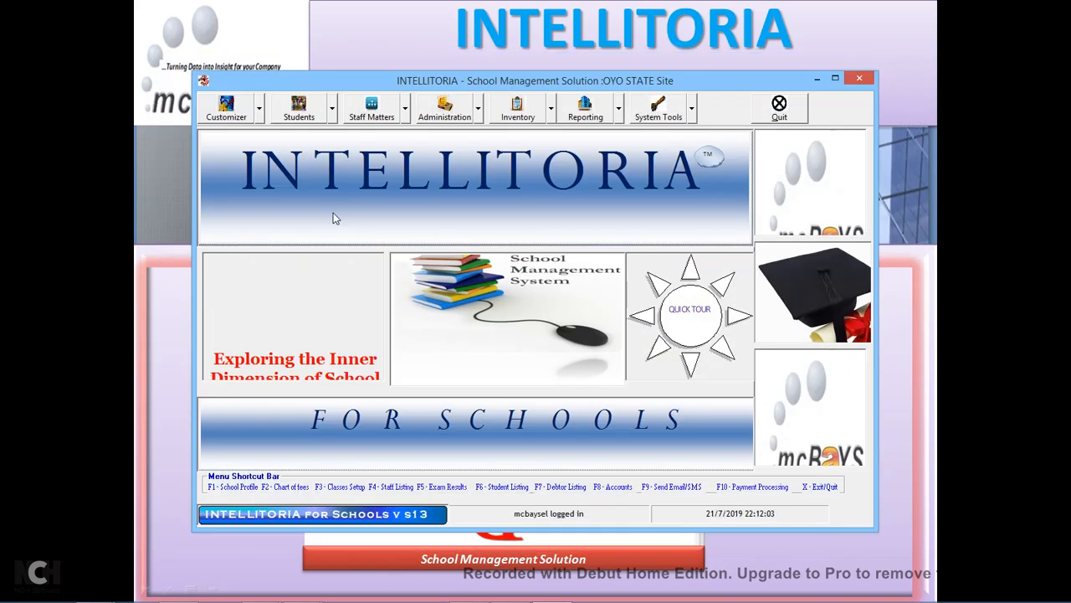
left_click(259, 108)
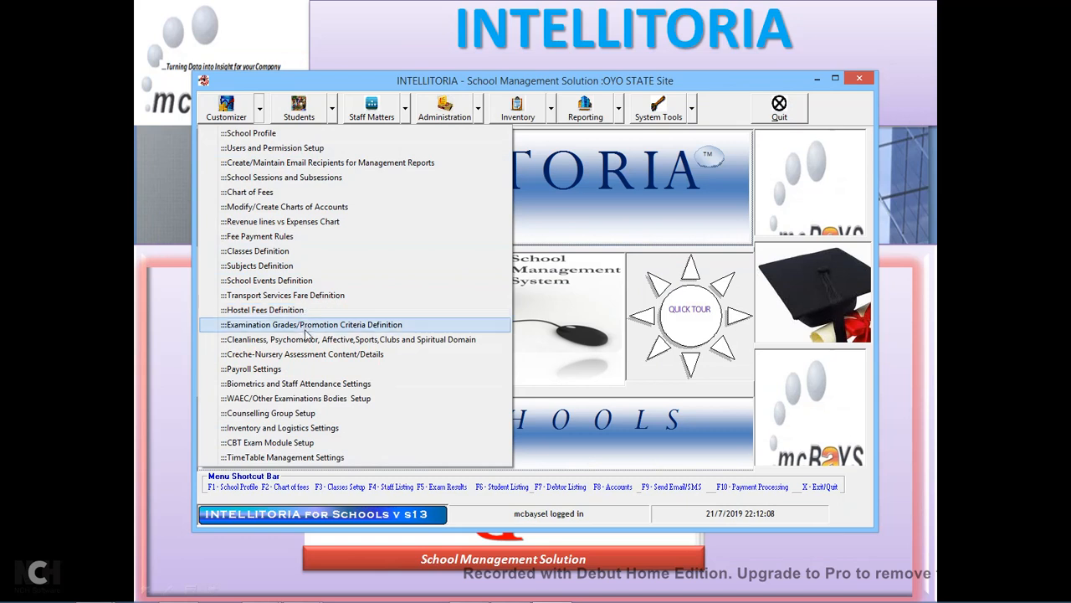
left_click(282, 268)
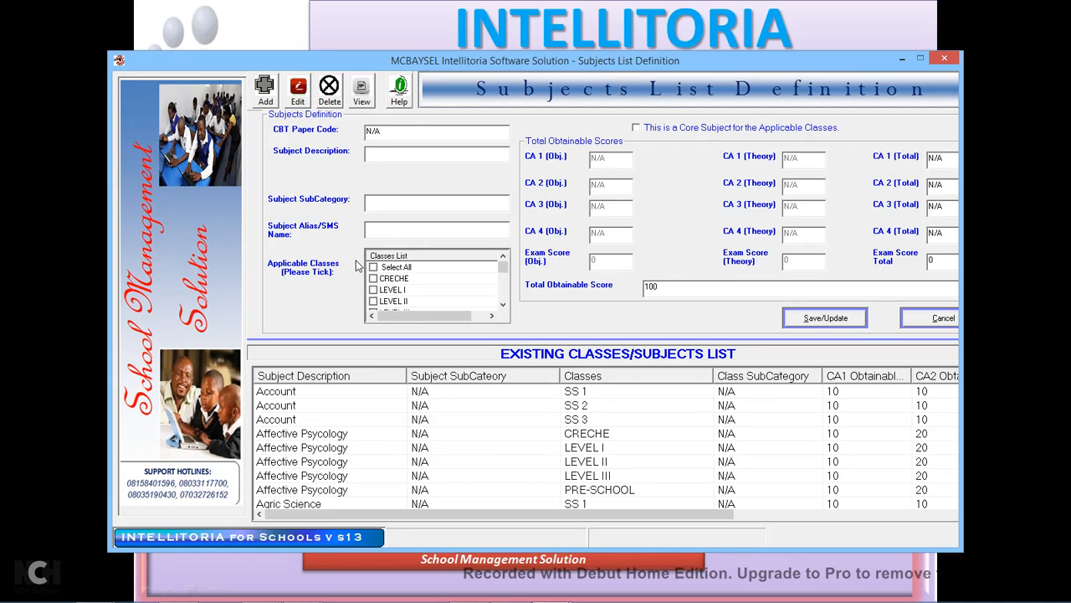
left_click(590, 435)
key("Down")
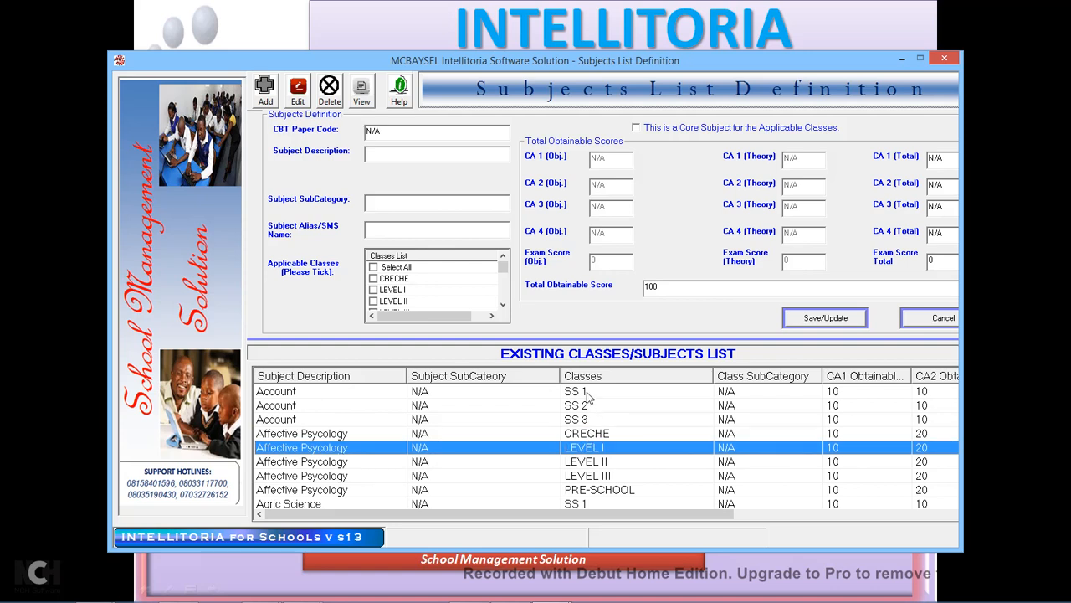
Step: Look through the existing classes/subjects list from the Account entries down to Cultural&Creative Arts, checking the classes each subject covers
left_click(592, 393)
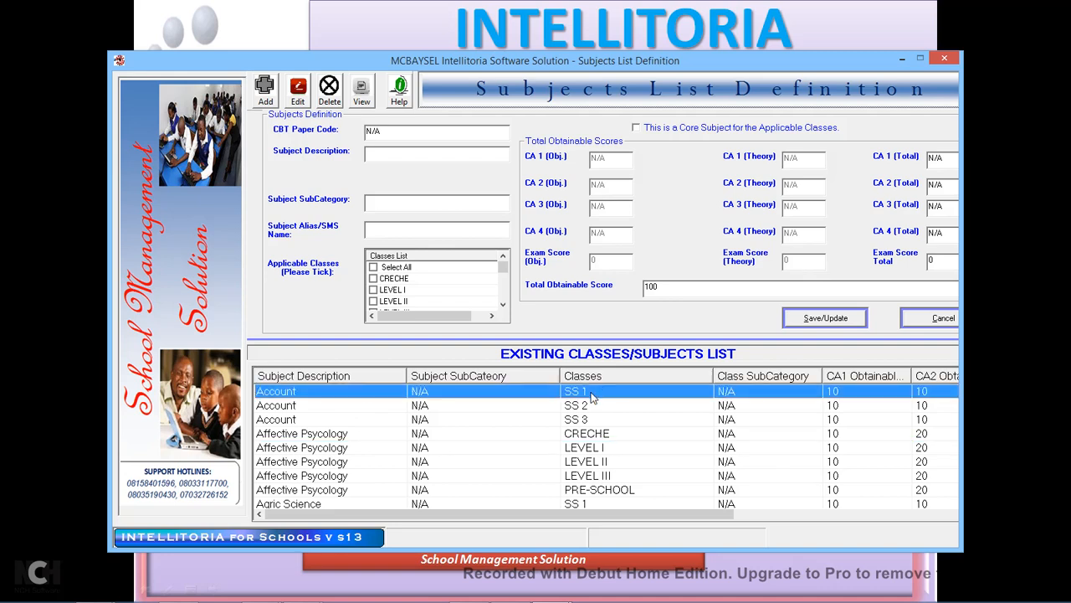
key("Down")
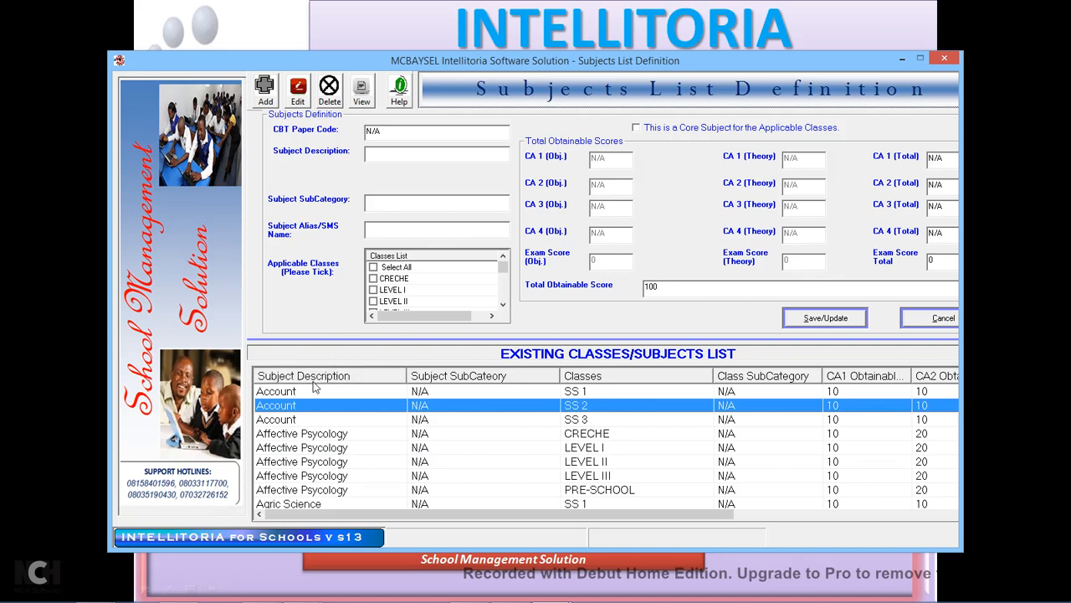
key("Down")
key("Down")
key("Down")
key("Down")
key("Down")
key("Down")
key("Down")
key("Down")
key("Down")
key("Down")
key("Down")
key("Down")
key("Down")
key("Down")
key("Down")
key("Down")
key("Down")
key("Down")
key("Down")
key("Down")
key("Down")
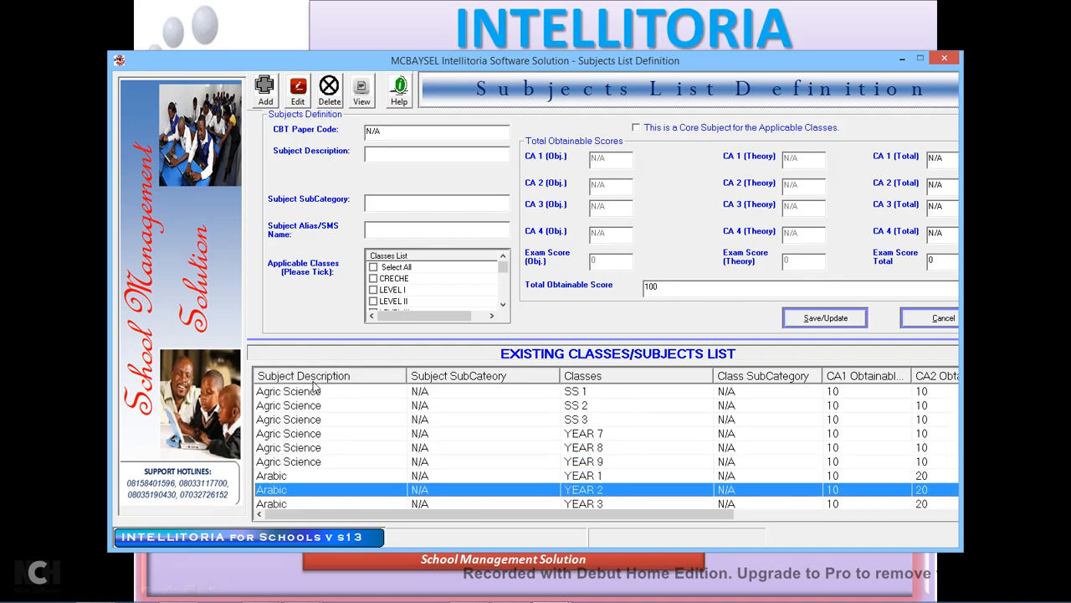
key("Down")
key("Down")
key("Down")
key("Down")
key("Down")
key("Down")
key("Down")
key("Down")
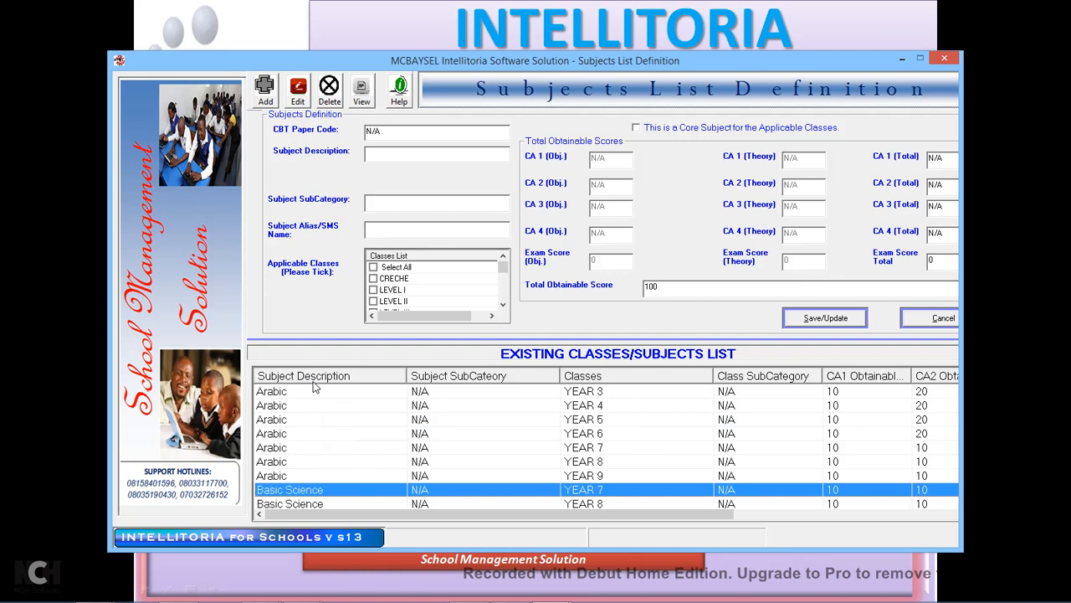
key("Down")
key("Down")
key("Down")
key("Down")
key("Down")
key("Down")
key("Down")
key("Down")
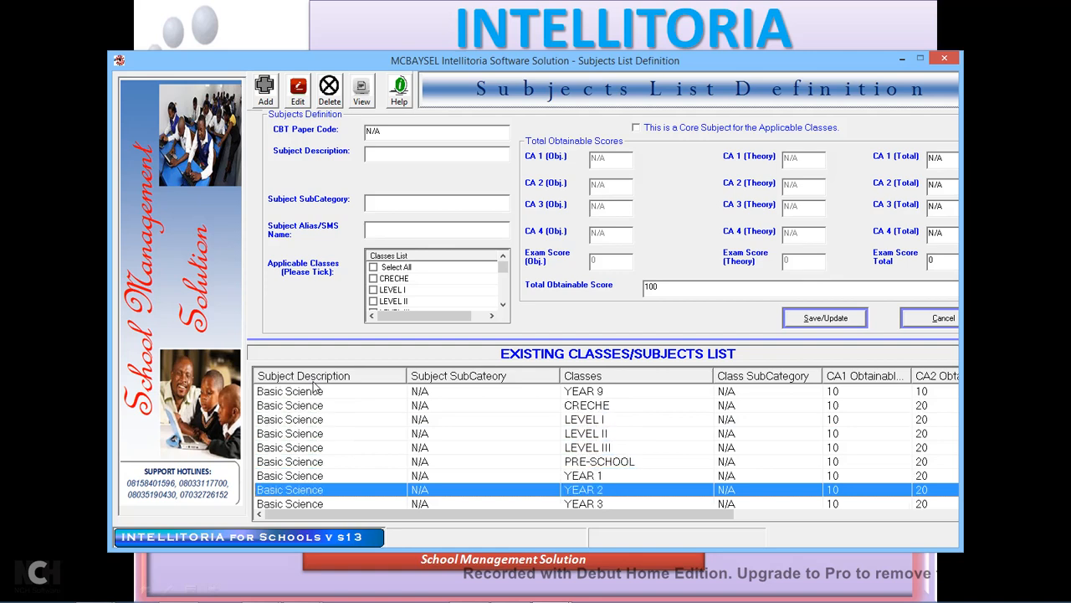
key("Down")
key("Down")
key("Down")
key("Down")
key("Down")
key("Down")
key("Down")
key("Down")
key("Down")
key("Down")
key("Down")
key("Down")
key("Down")
key("Down")
key("Down")
key("Down")
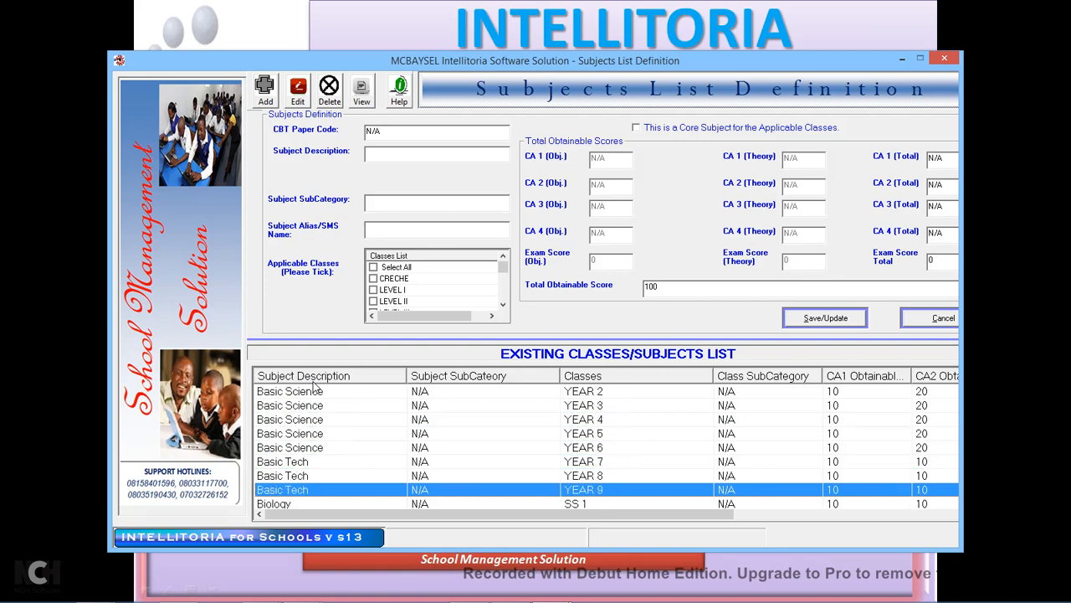
key("Down")
key("Down")
key("Down")
key("Down")
key("Down")
key("Down")
key("Down")
key("Down")
key("Down")
key("Down")
key("Down")
key("Down")
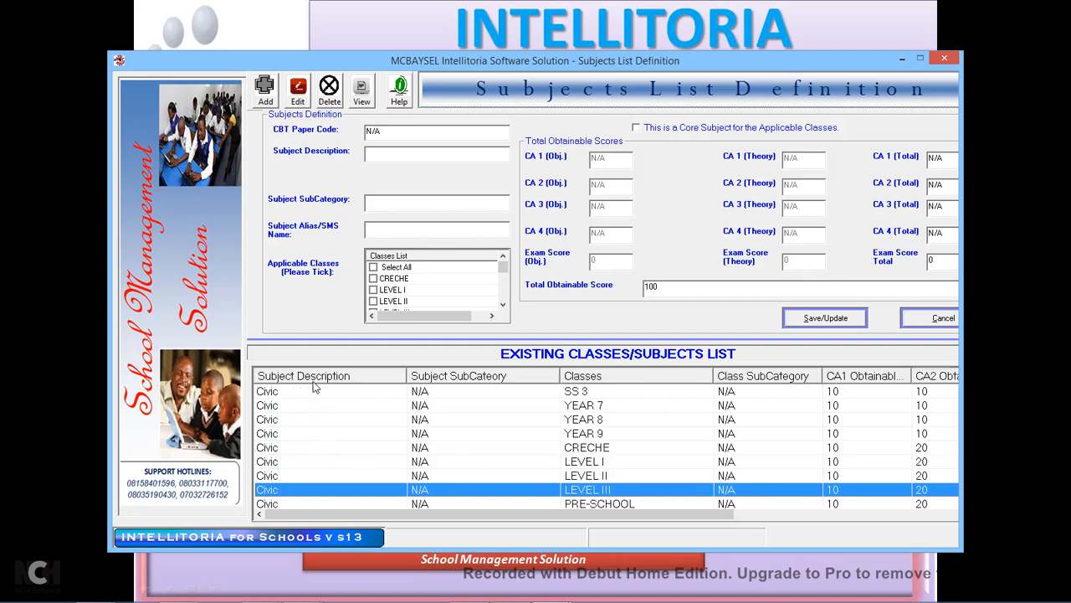
key("Down")
key("Down")
key("Down")
key("Down")
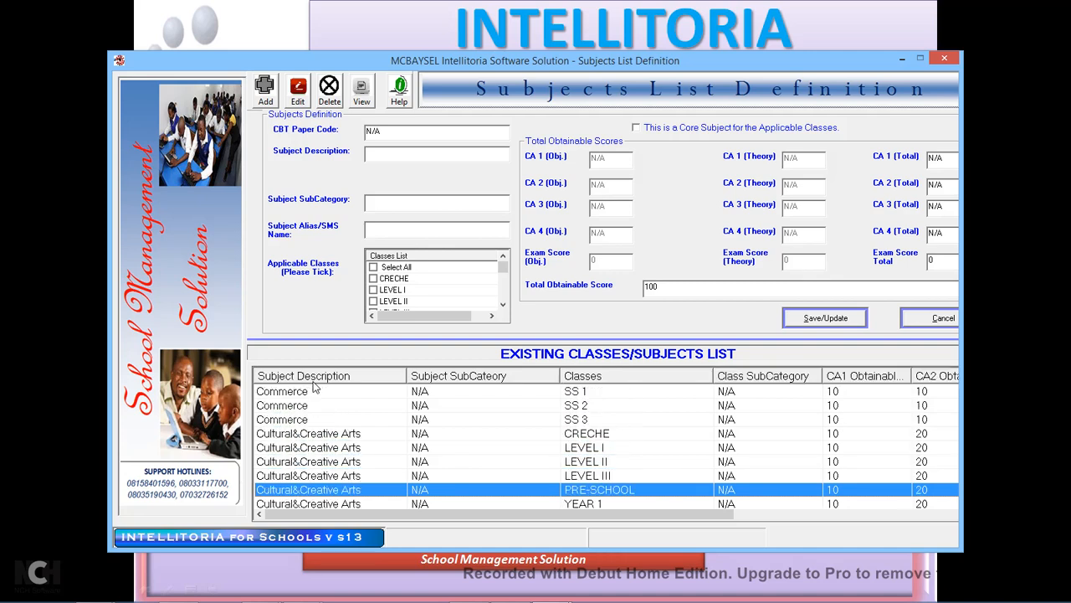
Step: Open the Commerce entry for SS 3 for editing to examine its subject details and obtainable scores
left_click(421, 409)
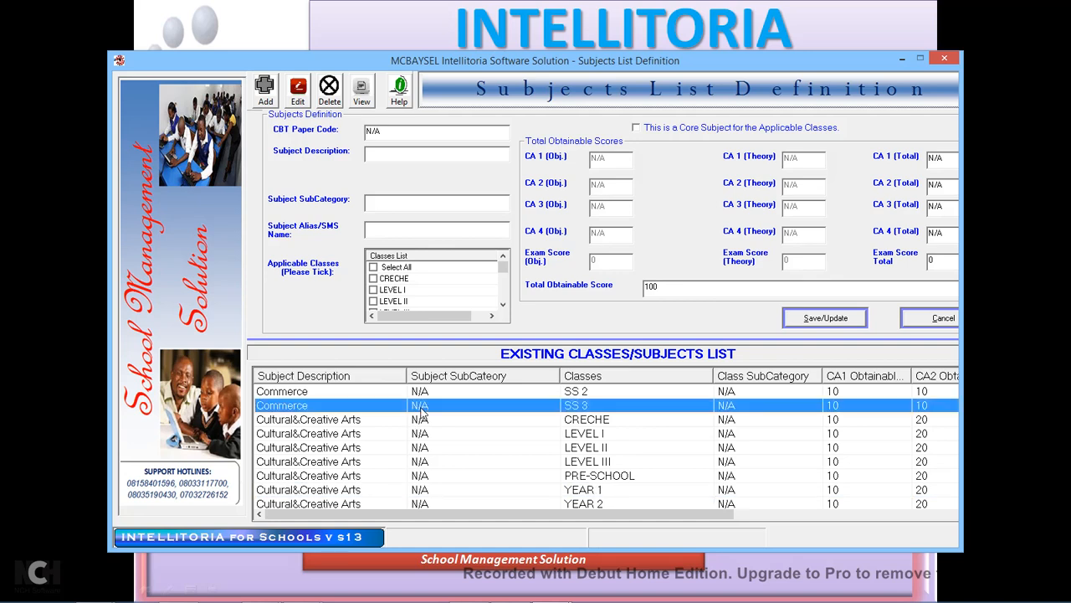
left_click(298, 100)
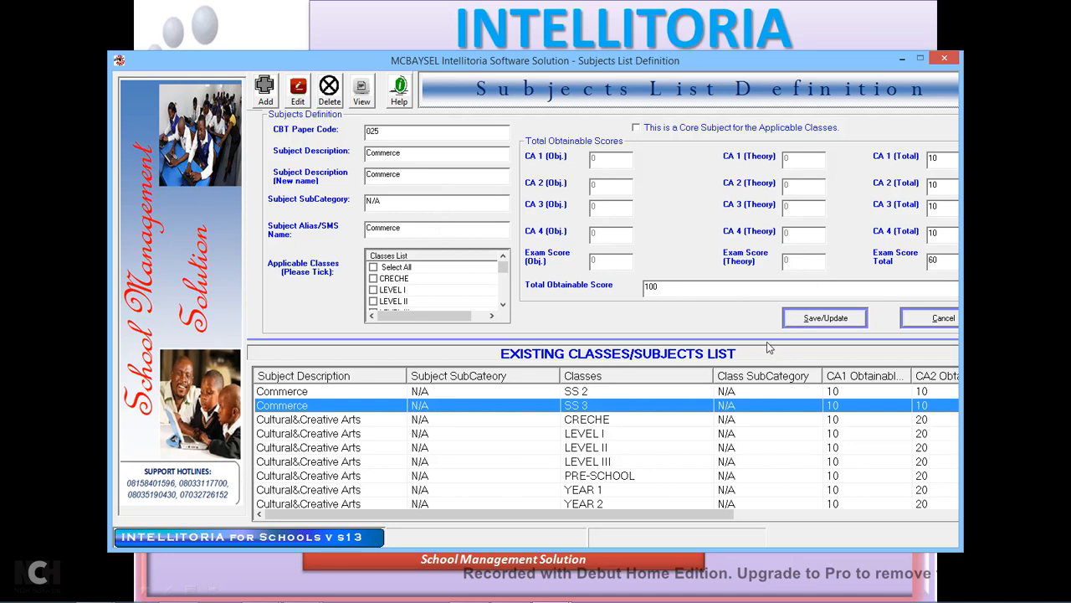
Step: Begin a new subject with CBT paper code 029, description Civic Practice and subcategory N/A
left_click(270, 102)
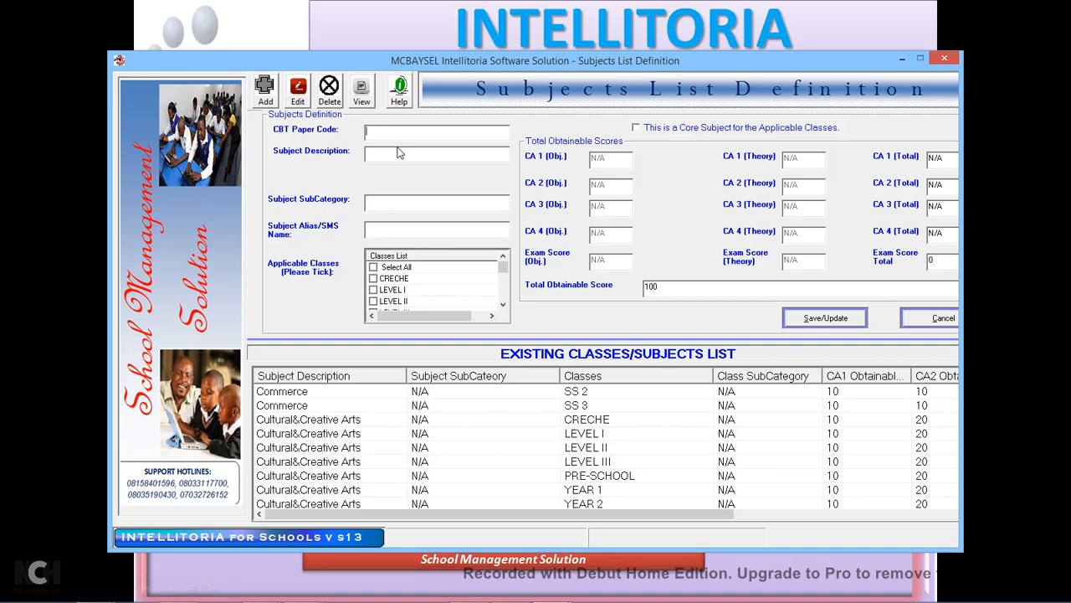
type("0")
type("25")
key("BackSpace")
type("9")
type("Civic")
type(" Pract")
type("ice")
left_click(379, 201)
type("N/A")
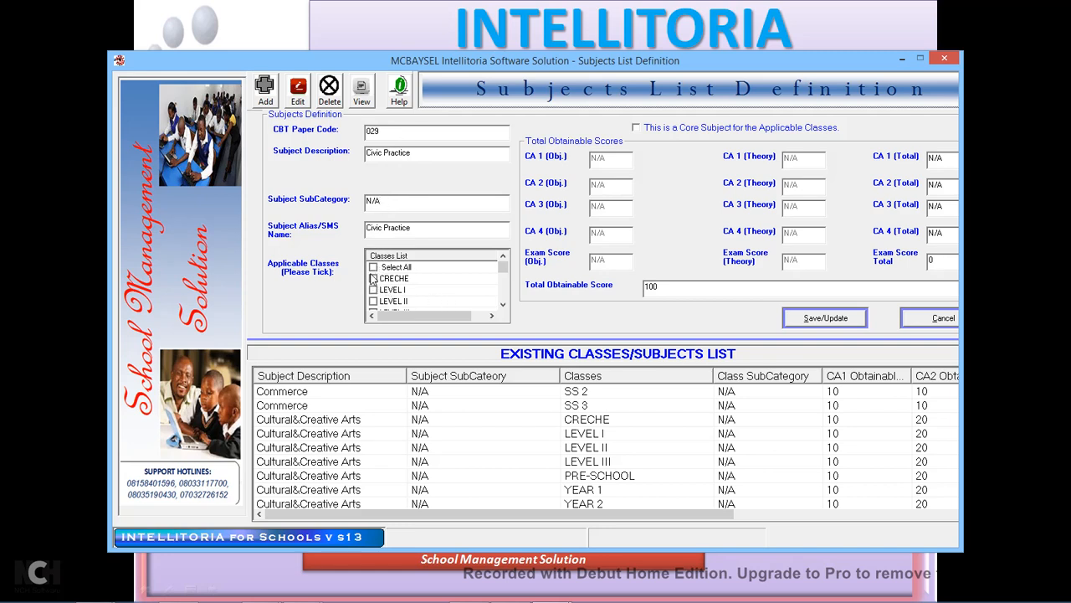
Step: Look through the applicable classes list for the new subject and return to its start
left_click(503, 306)
left_click(503, 306)
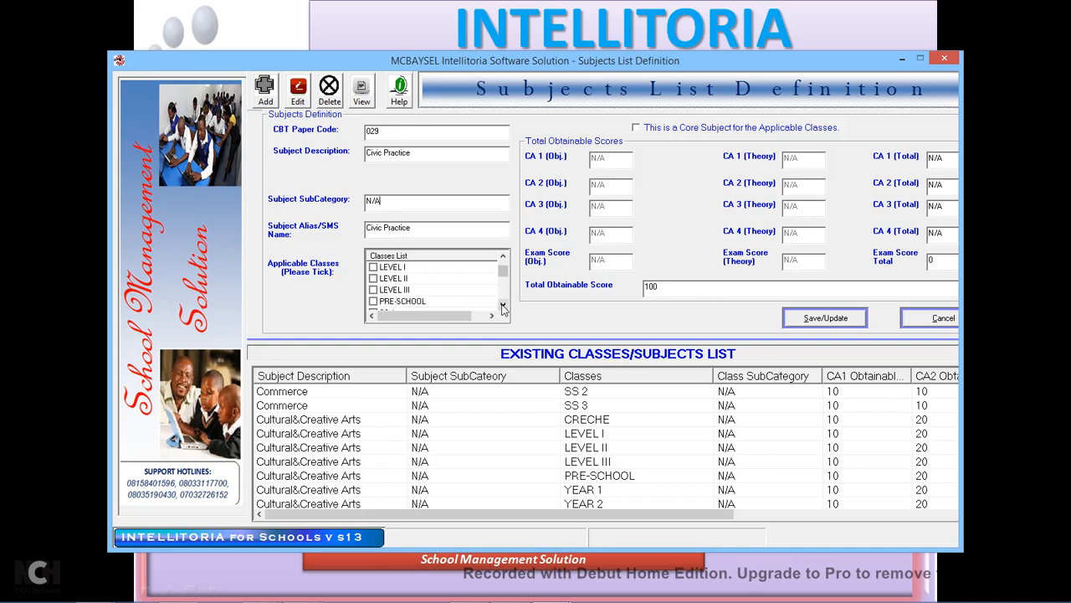
left_click(503, 306)
left_click(503, 305)
left_click(503, 305)
left_click(503, 305)
left_click(503, 305)
left_click(503, 306)
left_click(503, 305)
left_click(503, 305)
left_click(503, 305)
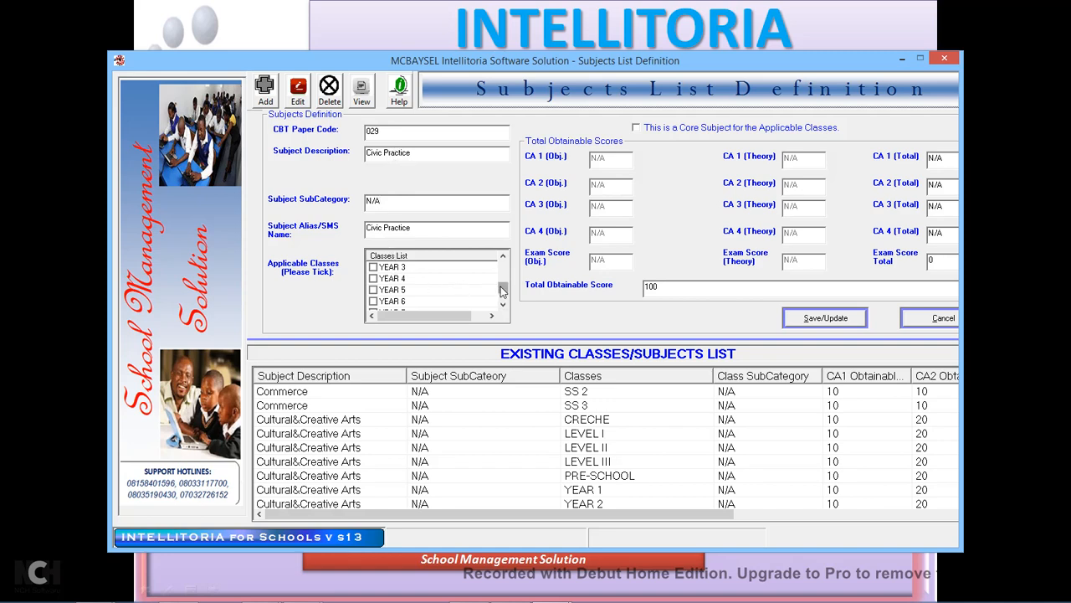
left_click_drag(502, 288, 502, 264)
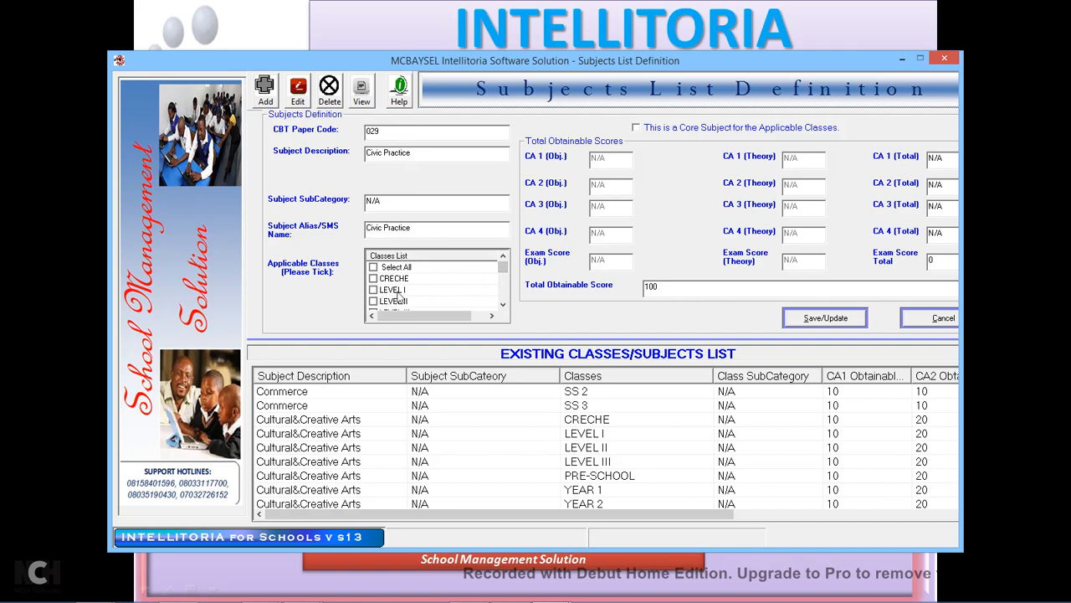
Step: Mark LEVEL I, LEVEL II and LEVEL III as the applicable classes for Civic Practice
left_click(374, 289)
left_click(373, 301)
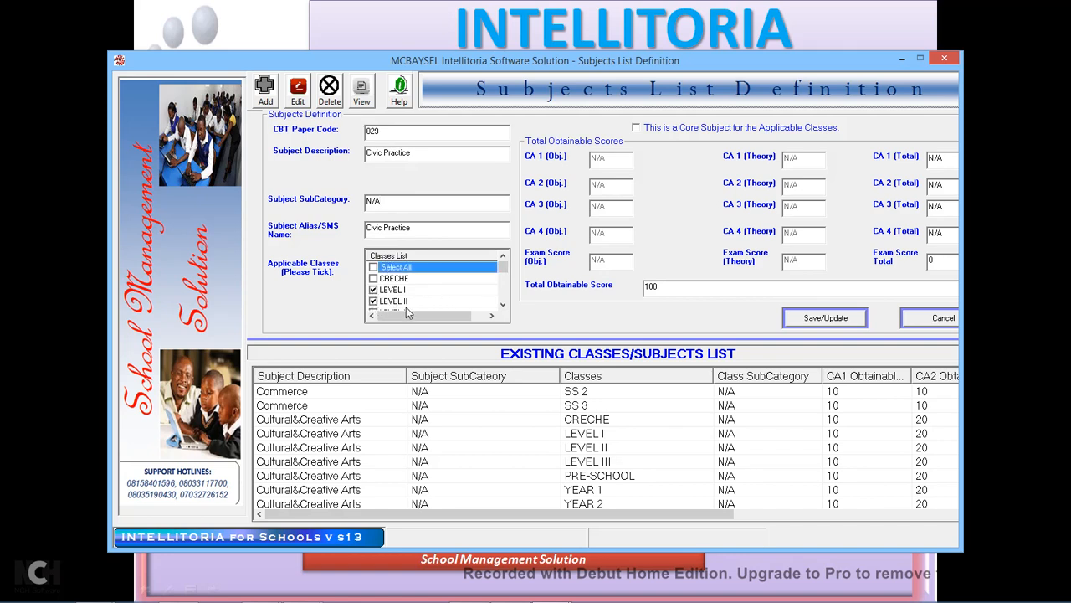
left_click(502, 304)
left_click(502, 304)
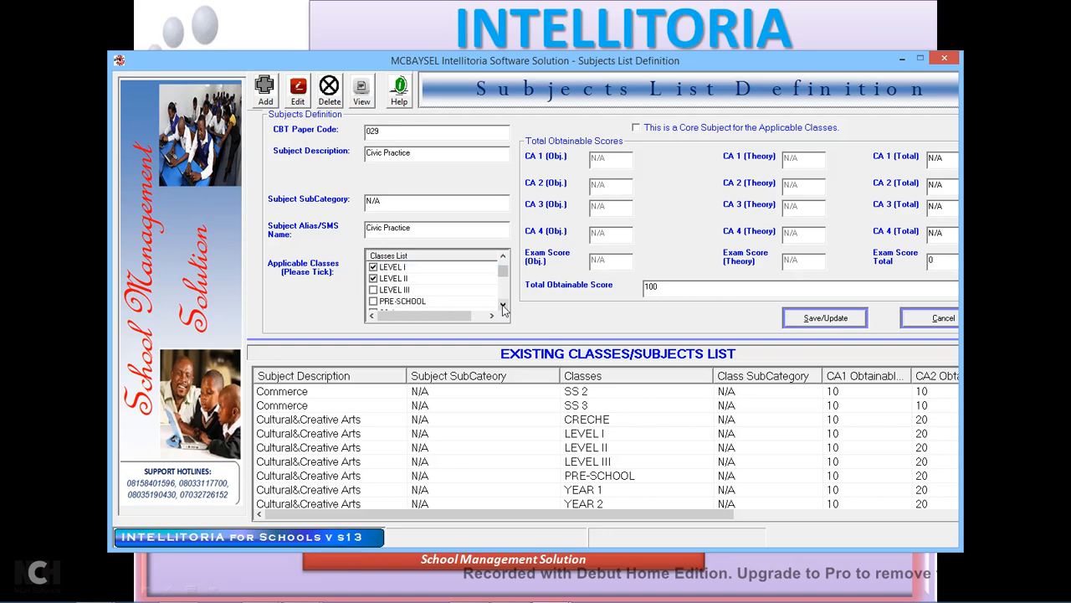
left_click(373, 290)
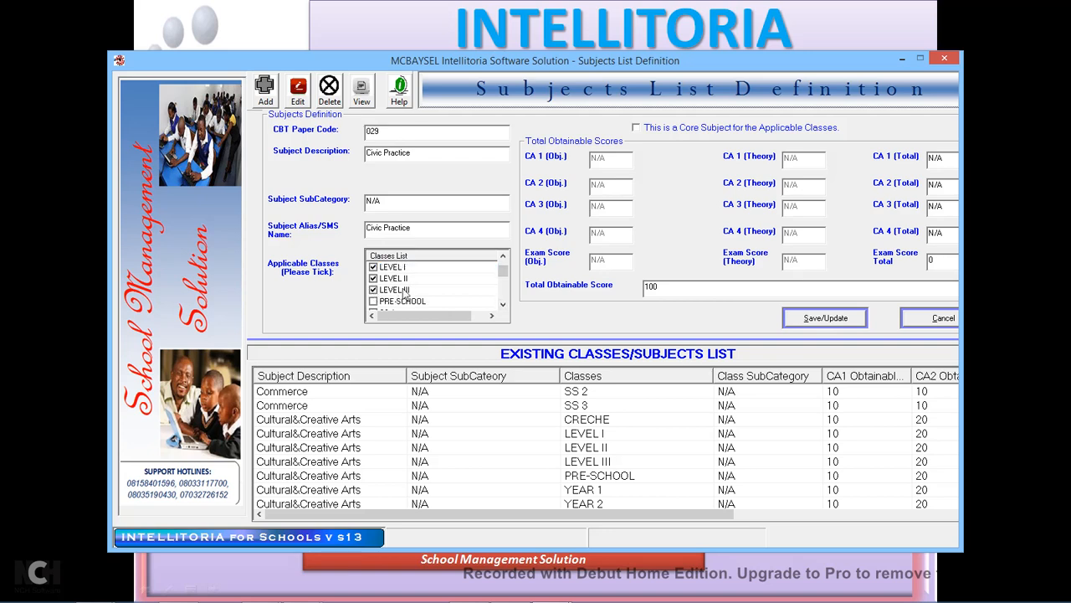
Step: Review the remaining applicable classes from PRE-SCHOOL down to YEAR 9
left_click(502, 304)
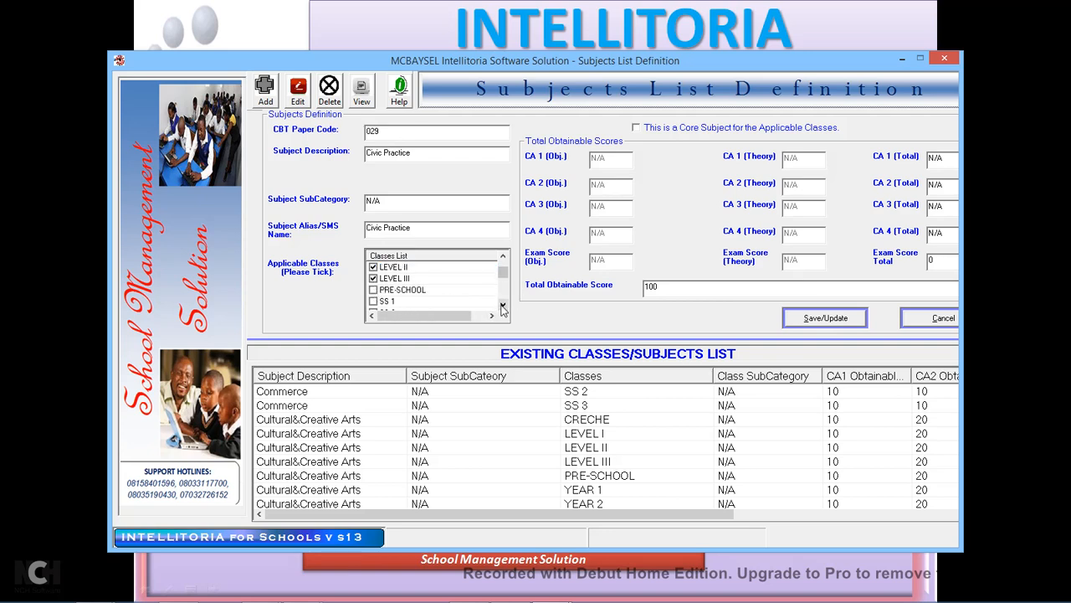
left_click(502, 305)
left_click(502, 304)
left_click(502, 307)
left_click(502, 306)
left_click(502, 306)
left_click(502, 307)
left_click(502, 306)
left_click(503, 306)
left_click(503, 307)
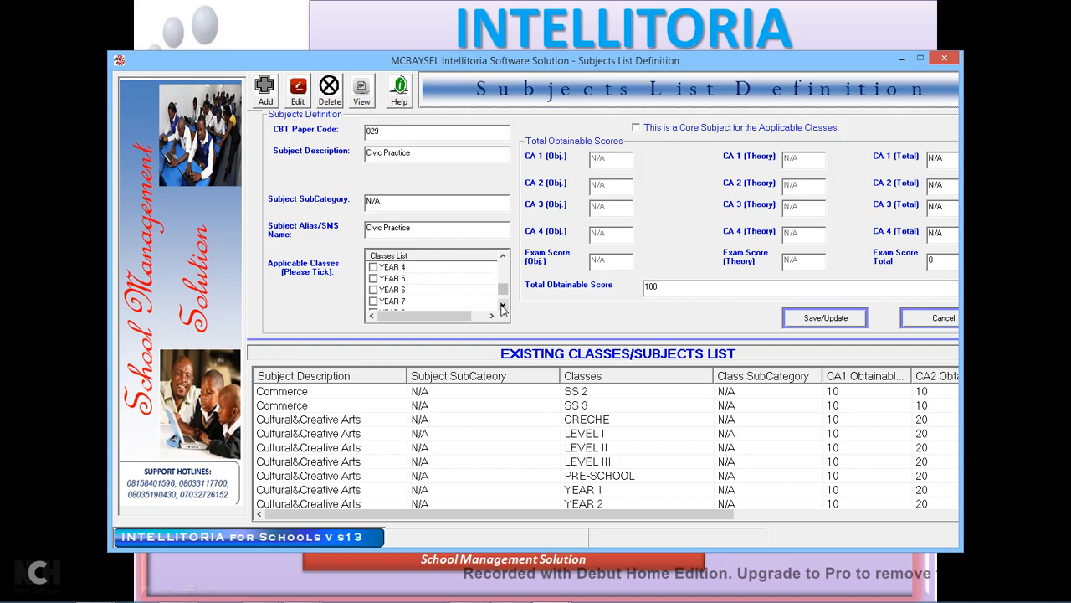
left_click(502, 307)
Step: Set the obtainable totals to 15 for CA 1, 15 for CA 2 and 70 for the exam, and try to save the subject
left_click(944, 159)
key("BackSpace")
key("BackSpace")
key("BackSpace")
type("15")
left_click(947, 189)
type("15")
left_click(943, 259)
type("70")
left_click(856, 320)
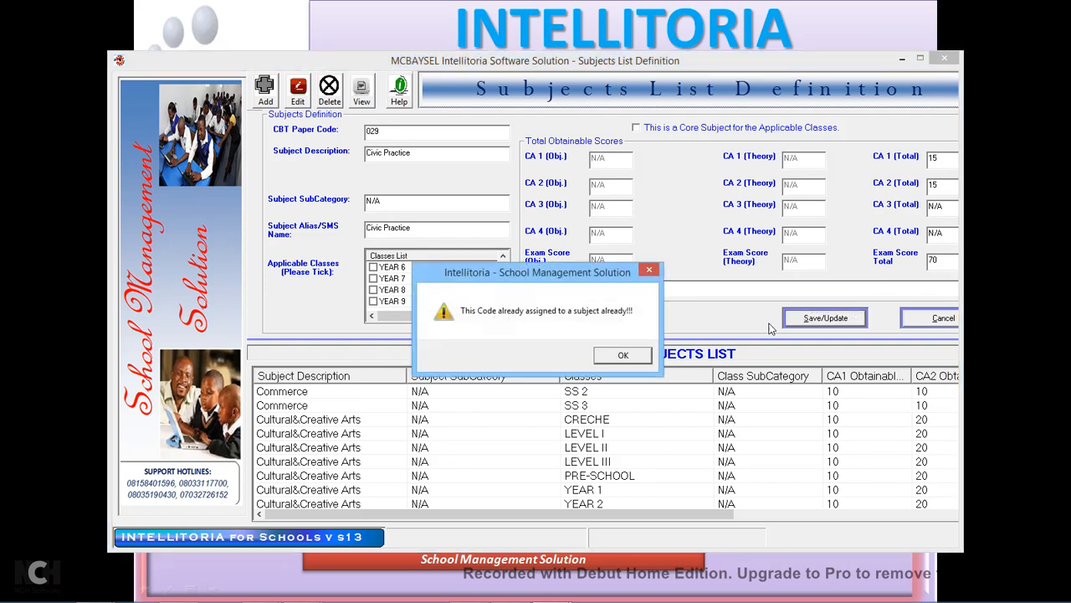
left_click(623, 355)
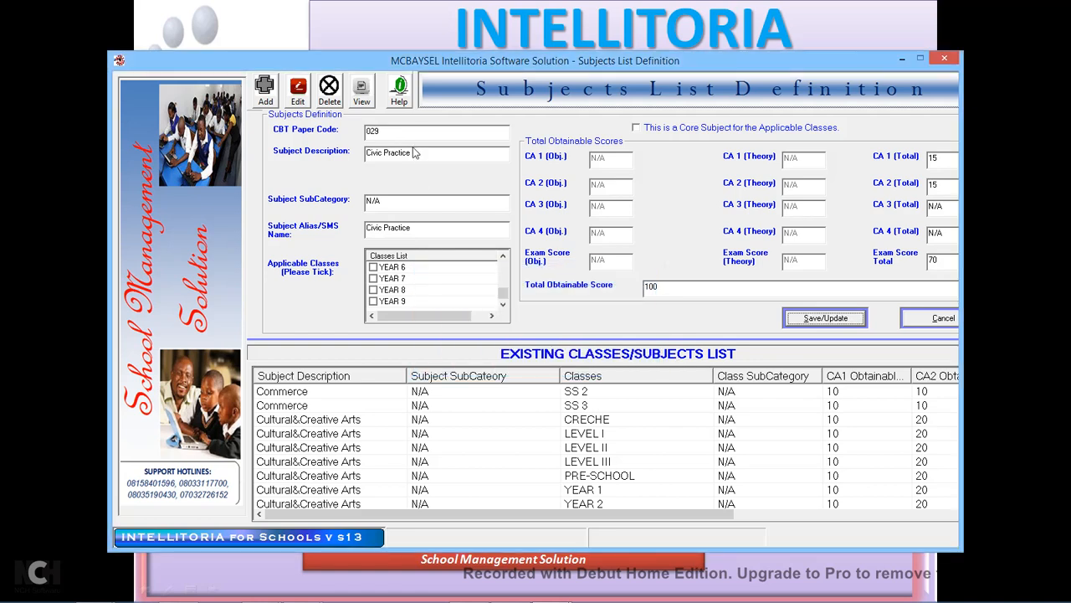
Step: Change the CBT paper code of Civic Practice to 029A and try to save the subject again
left_click(406, 131)
type("A")
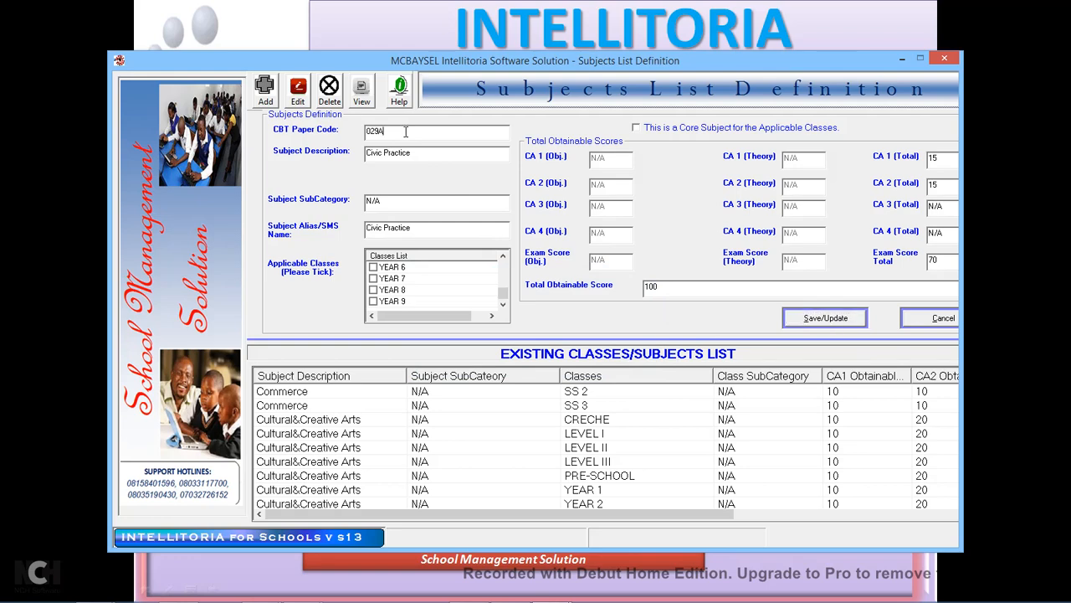
left_click(842, 323)
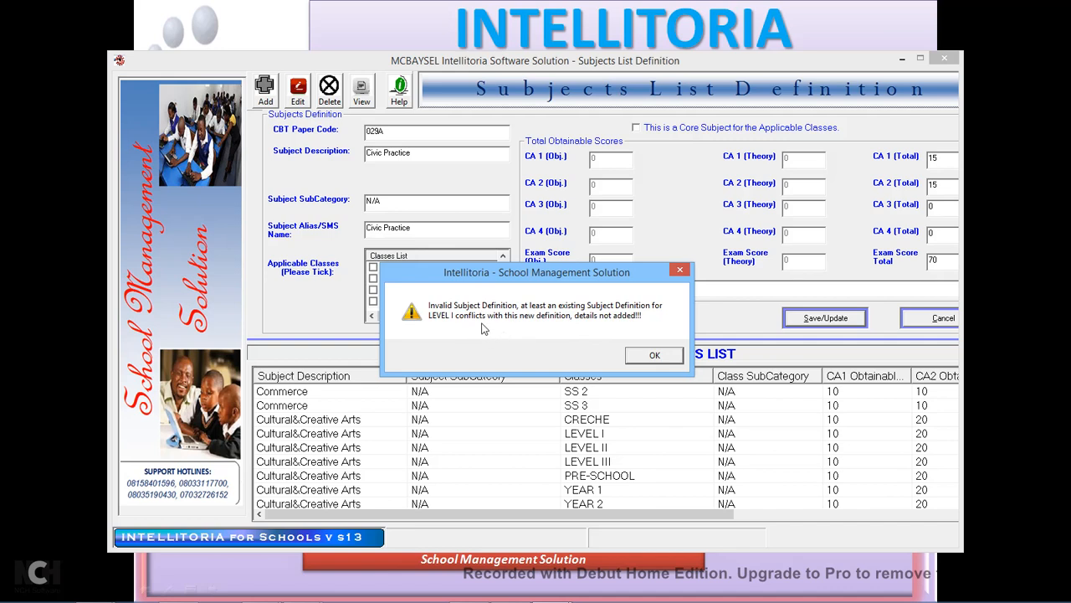
left_click(654, 357)
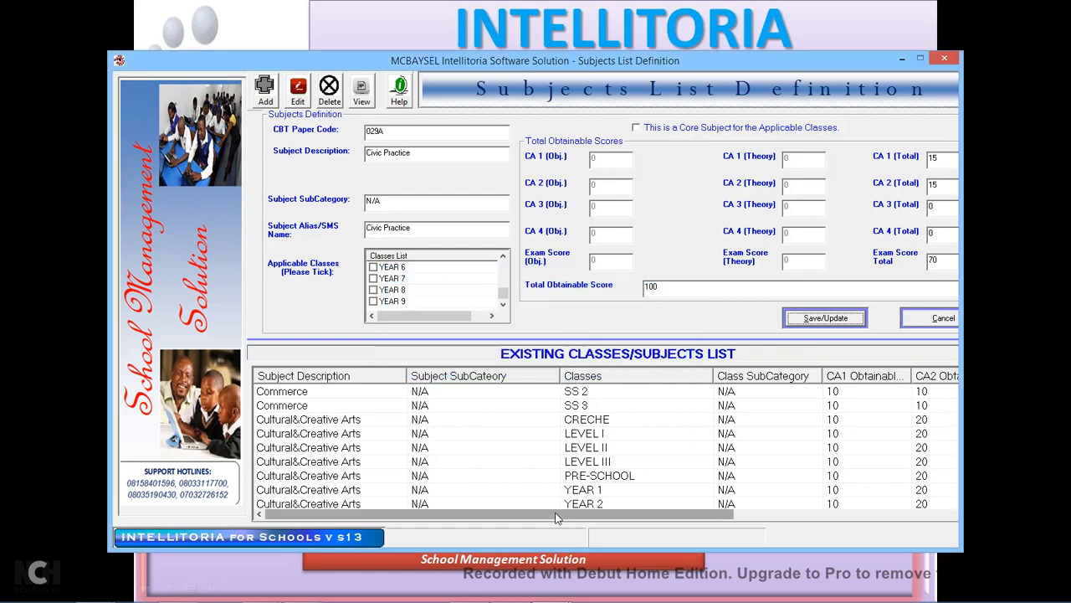
Step: Match the existing score split with totals of CA 1 10, CA 2 20, CA 3 10 and exam 60, and save Civic Practice
left_click_drag(557, 517, 737, 502)
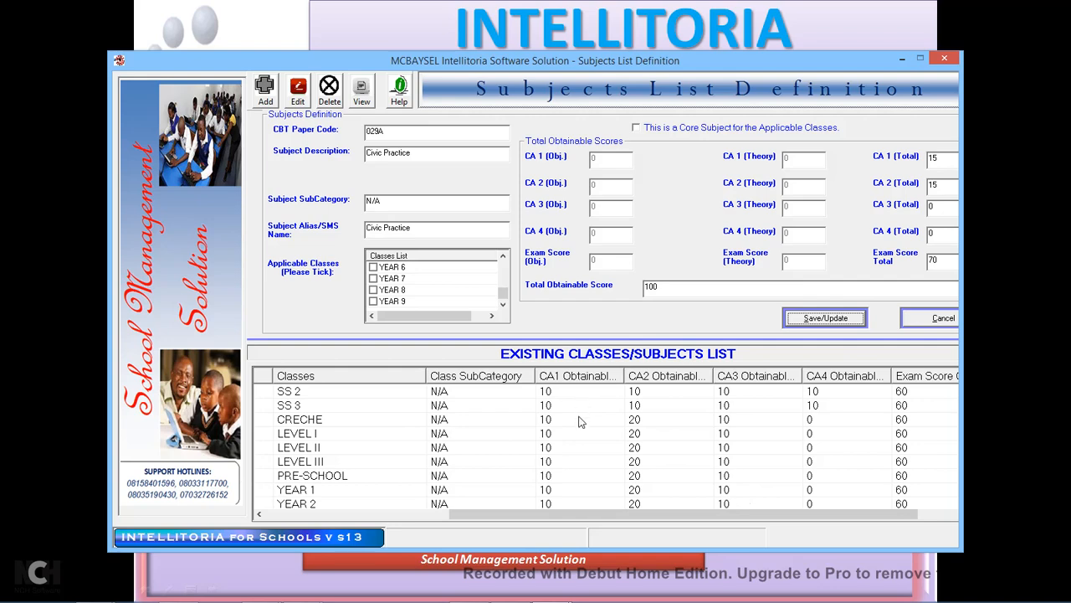
mouse_move(625, 519)
left_mouse_down()
mouse_move(443, 526)
mouse_move(642, 526)
left_mouse_up()
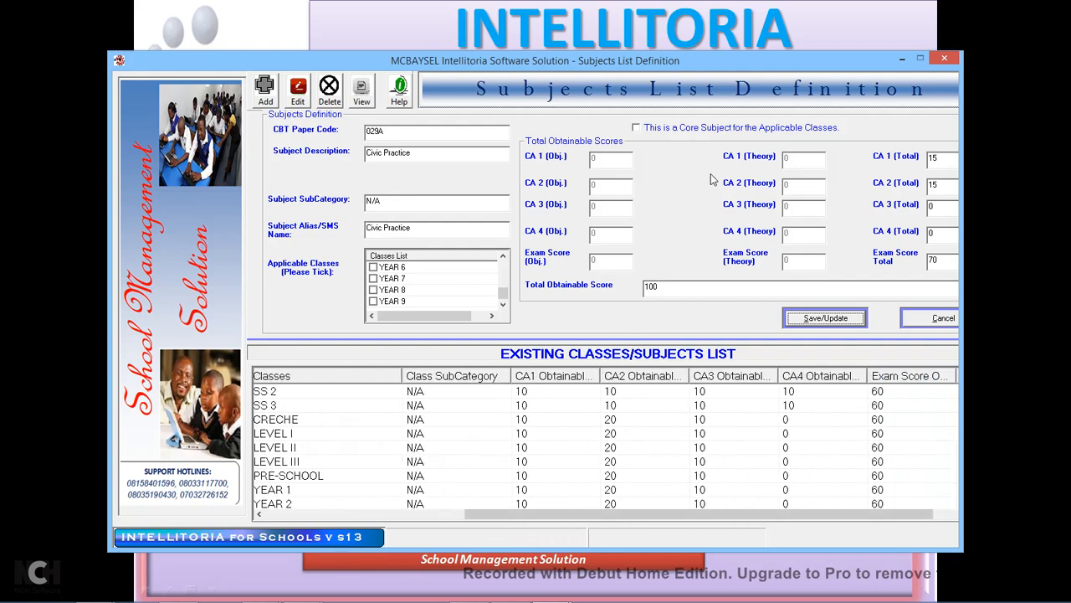
left_click(943, 159)
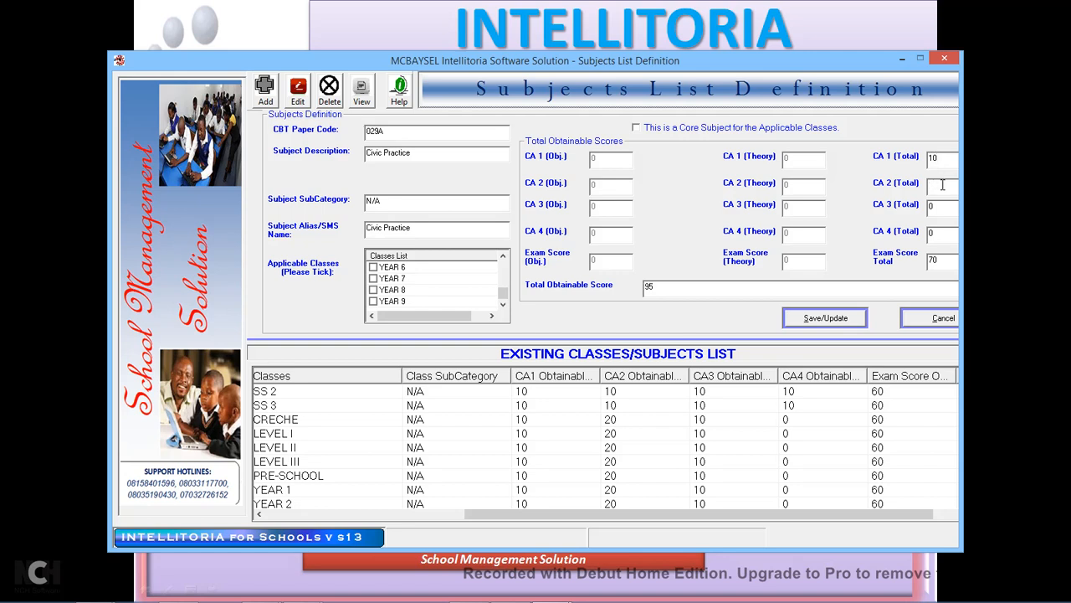
left_click(940, 232)
left_click(939, 209)
left_click(946, 259)
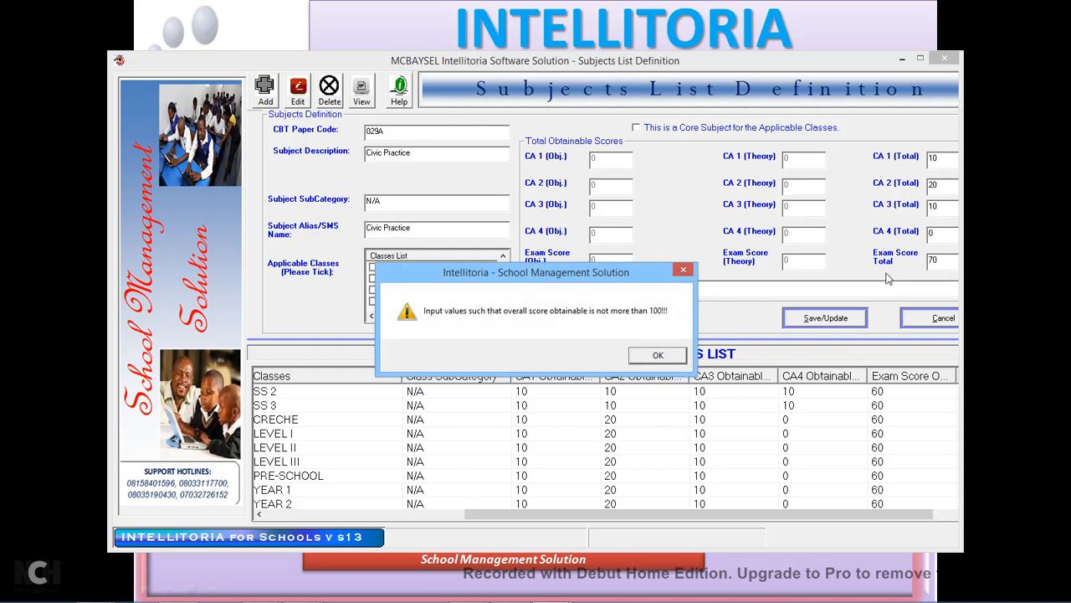
left_click(658, 356)
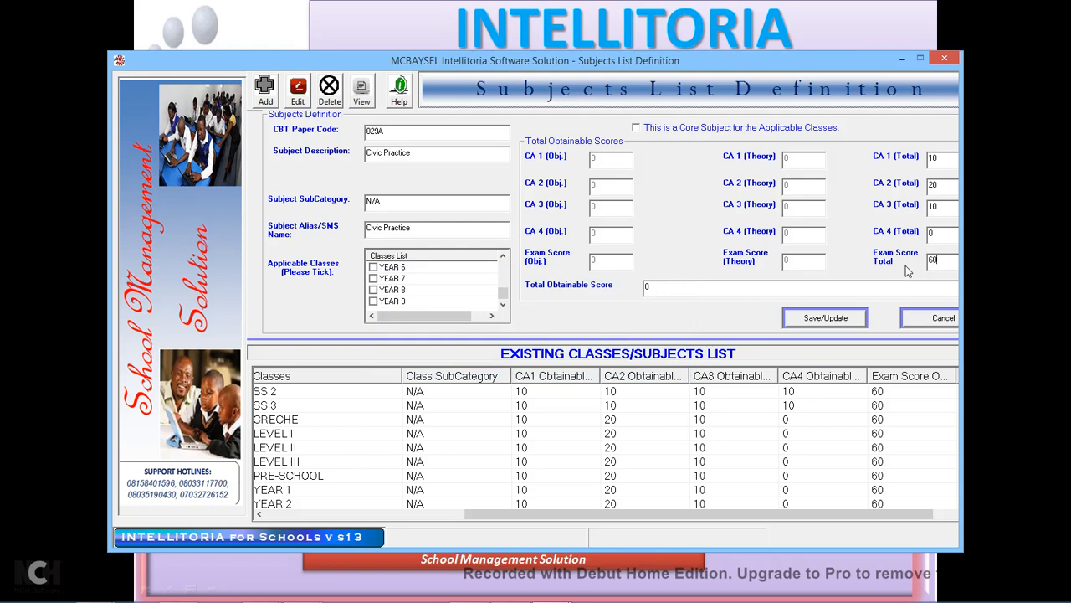
left_click(852, 325)
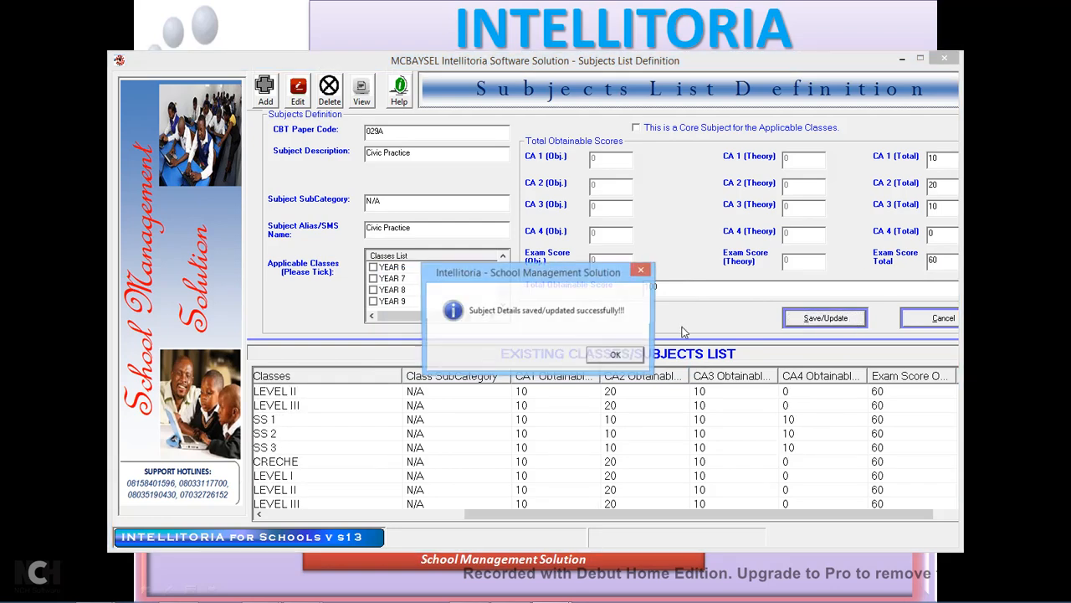
left_click(616, 356)
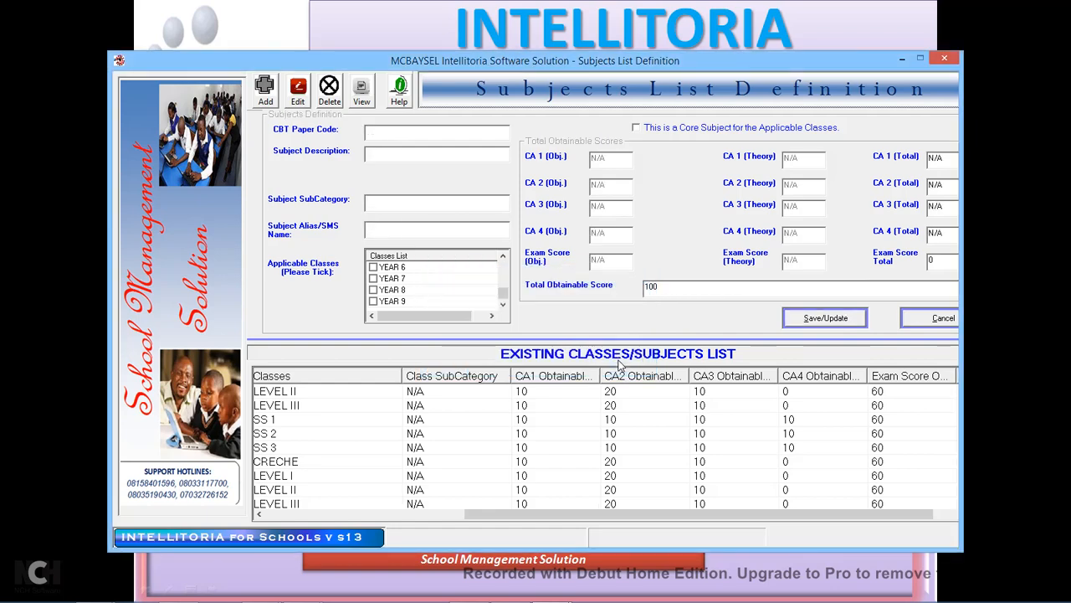
Step: Check the Civic Practice entries and the neighbouring Civic entries in the existing classes/subjects list
left_click_drag(480, 516, 248, 538)
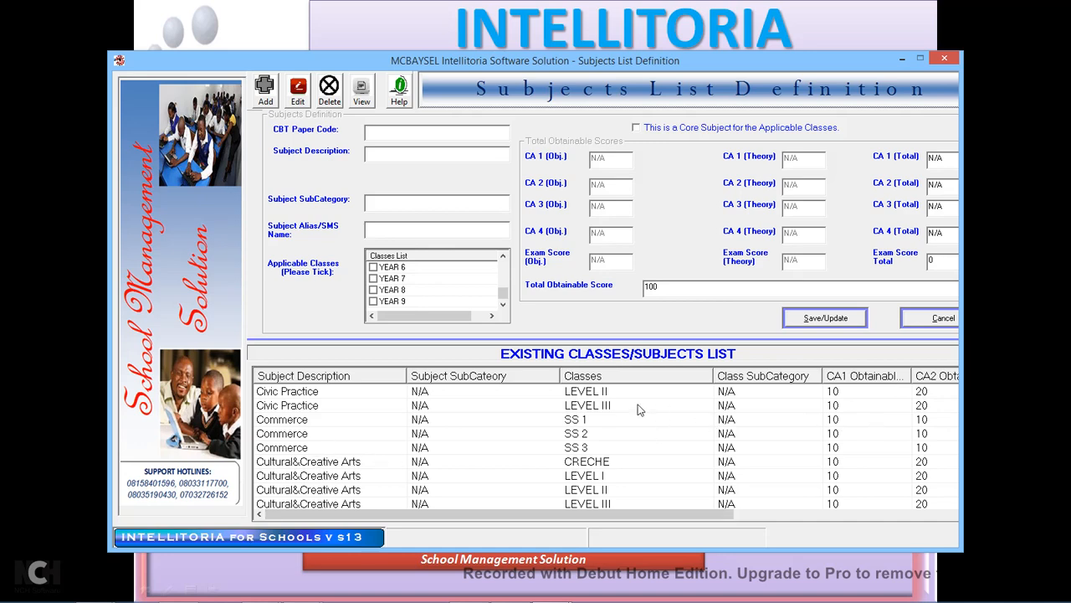
left_click(608, 408)
key("Up")
key("Up")
key("Up")
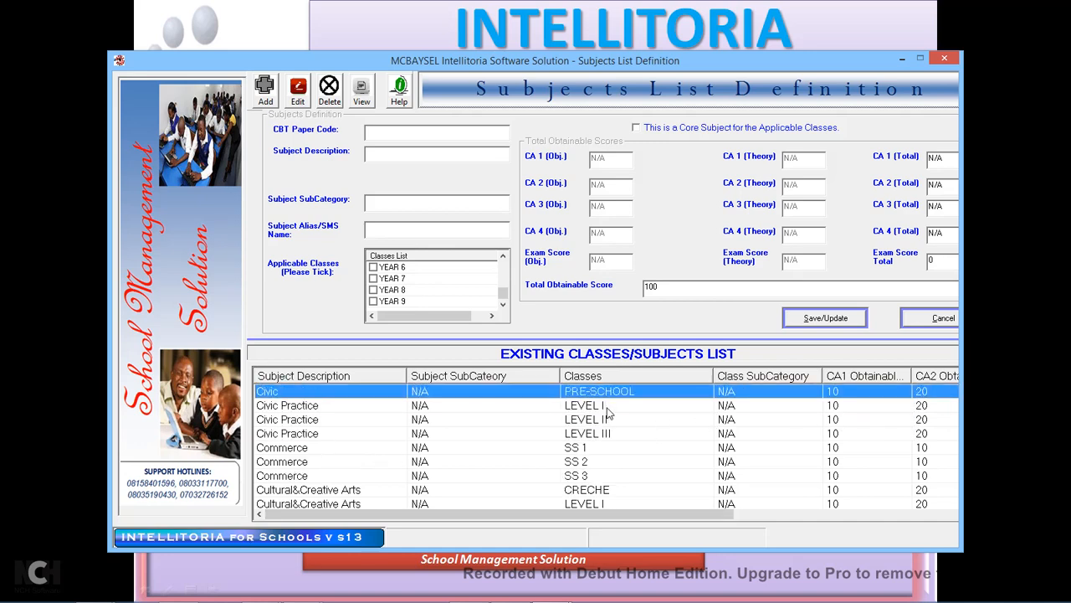
key("Up")
key("Up")
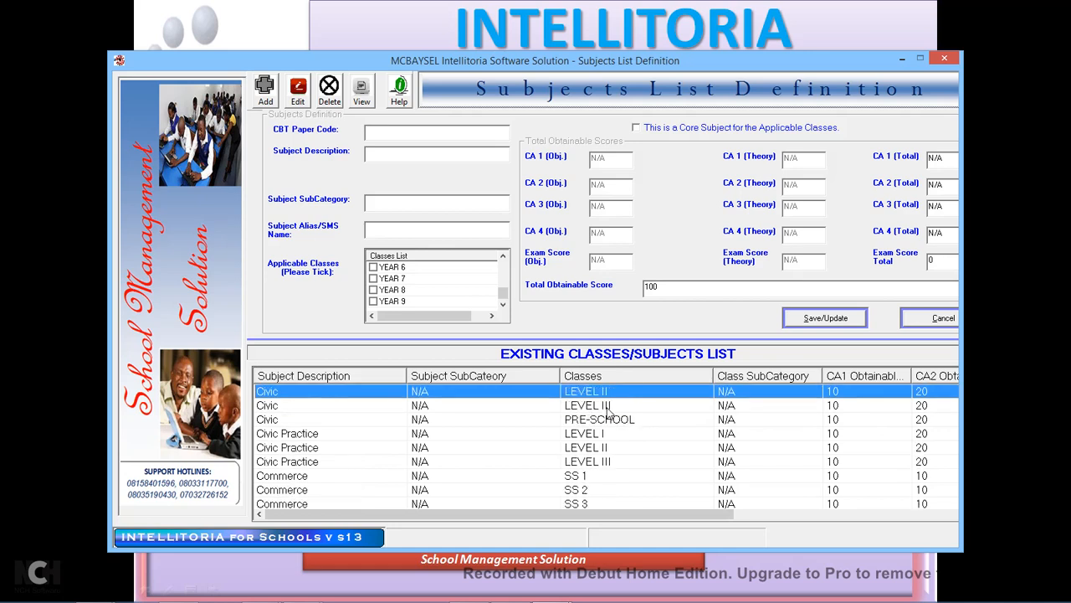
Step: Close the subject definition screen and open the Examination Grades/Promotion Criteria Definition
left_click(946, 61)
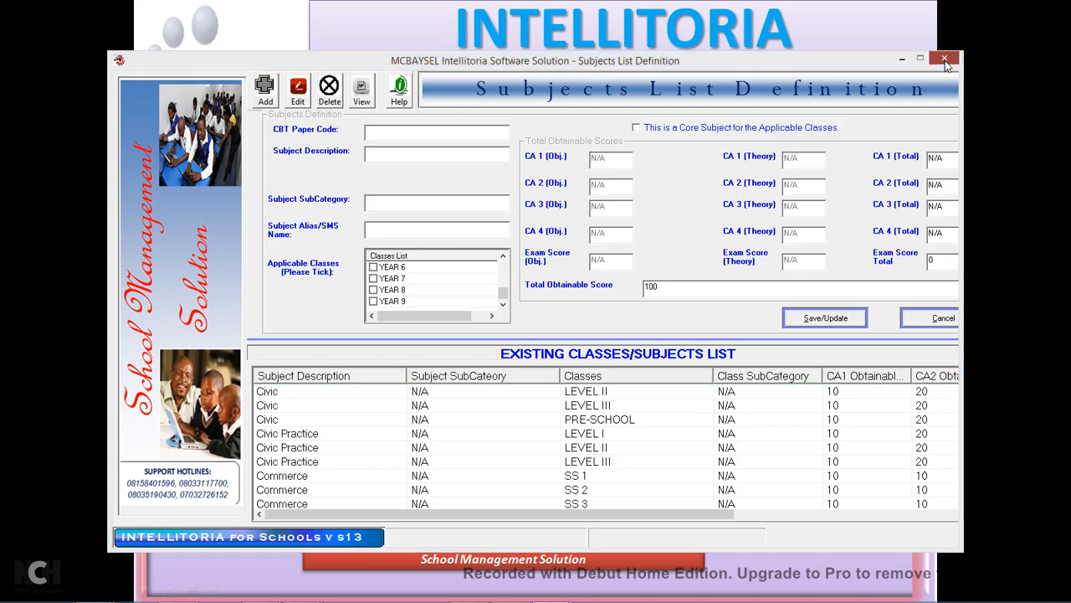
left_click(569, 363)
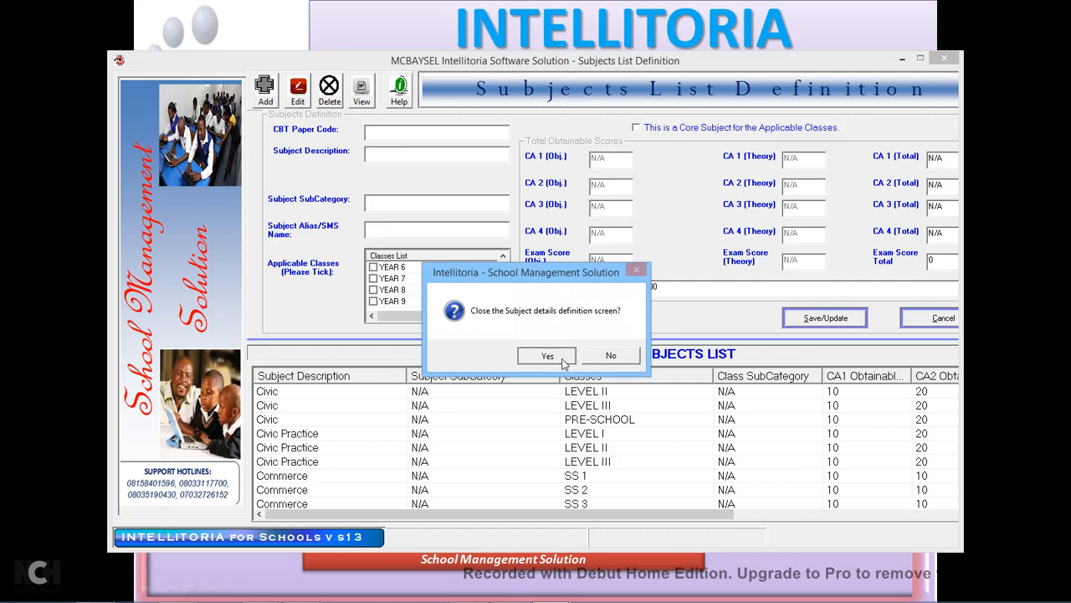
left_click(260, 117)
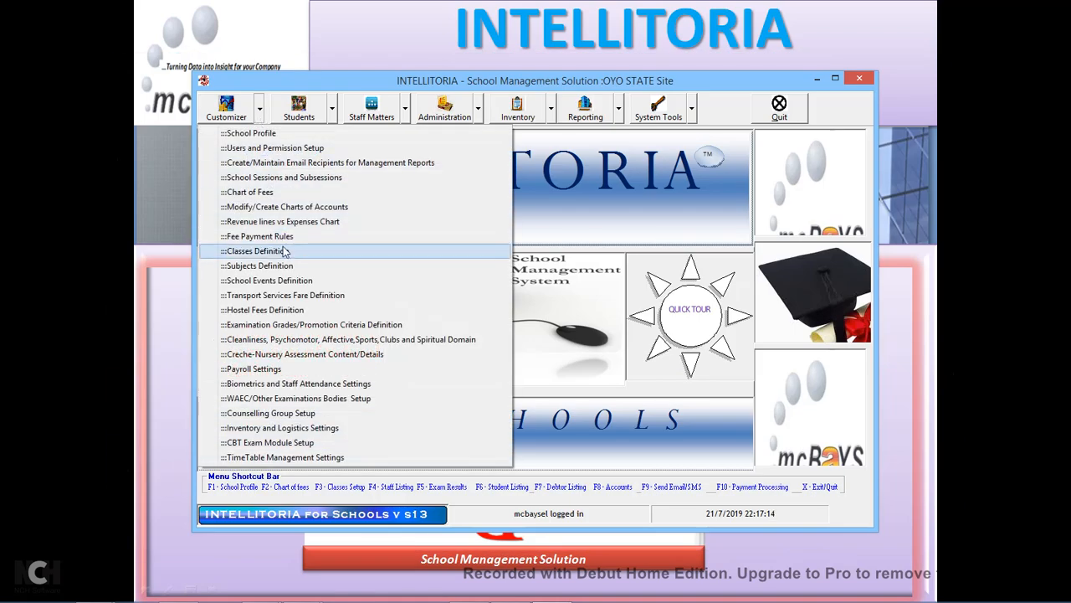
left_click(332, 325)
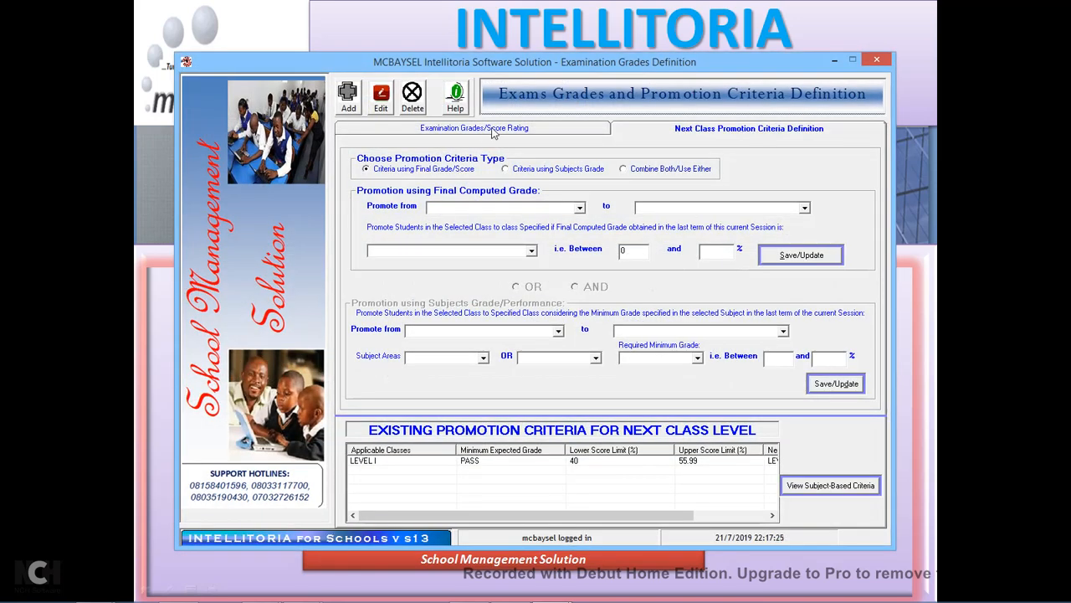
Step: Examine the score limits and applicable classes of the existing examination grades and score ratings
left_click(494, 130)
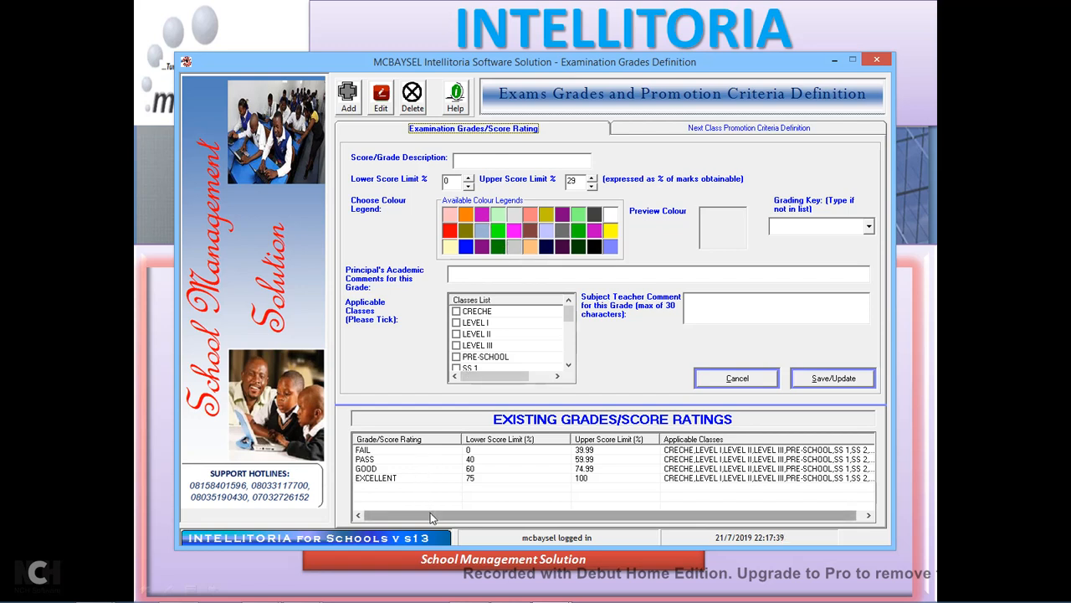
mouse_move(430, 514)
left_mouse_down()
mouse_move(498, 523)
mouse_move(444, 528)
left_mouse_up()
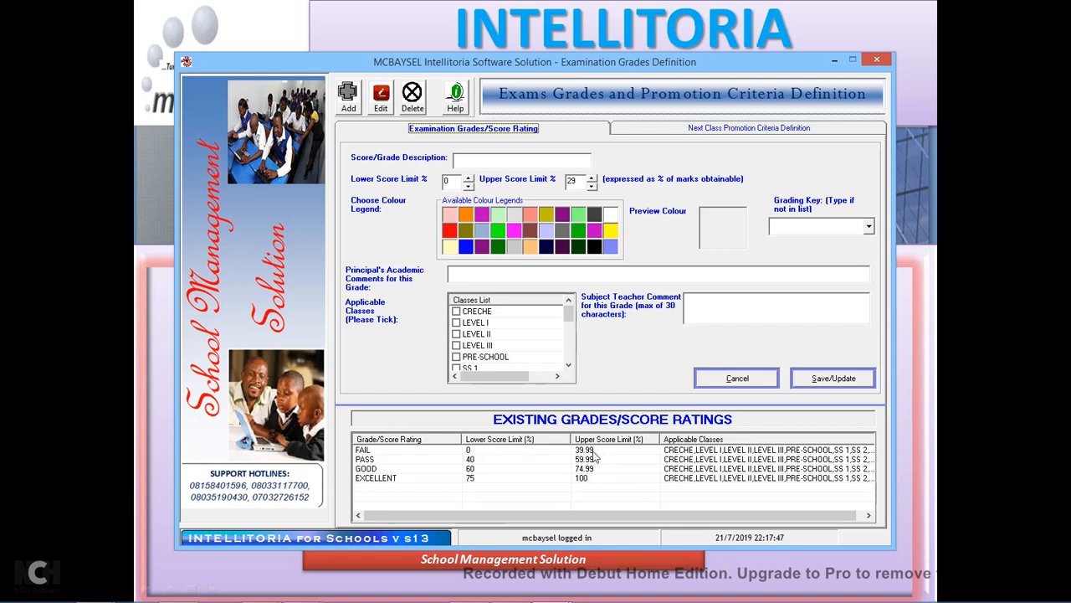
left_click(482, 462)
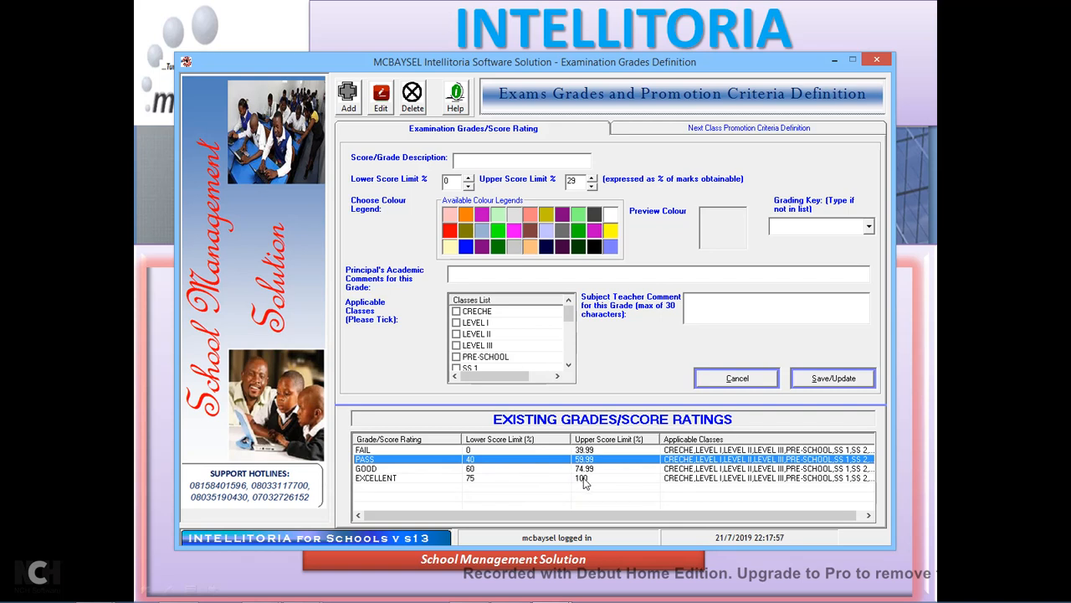
left_click_drag(526, 520, 565, 518)
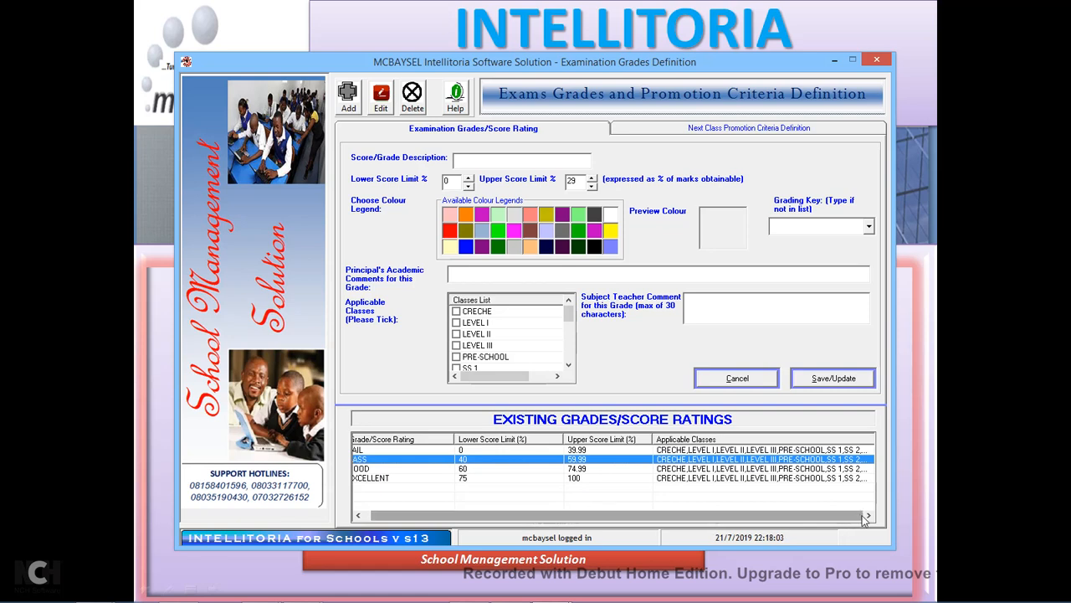
left_click_drag(827, 519, 787, 527)
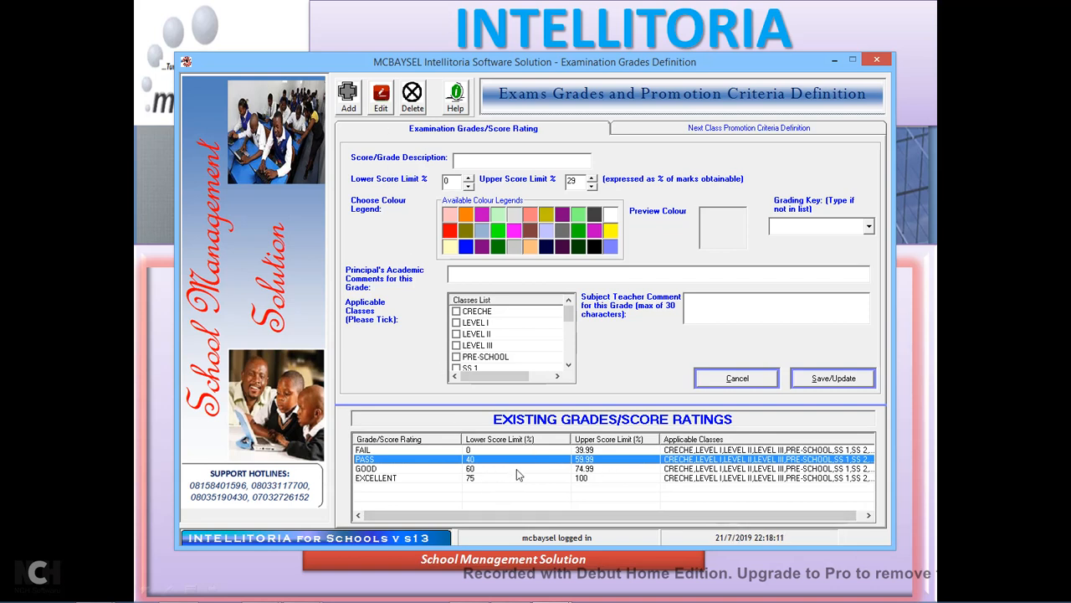
Step: Edit the GOOD grade to an upper score limit of 64.99% and save it, overwriting the existing grade
left_click(493, 470)
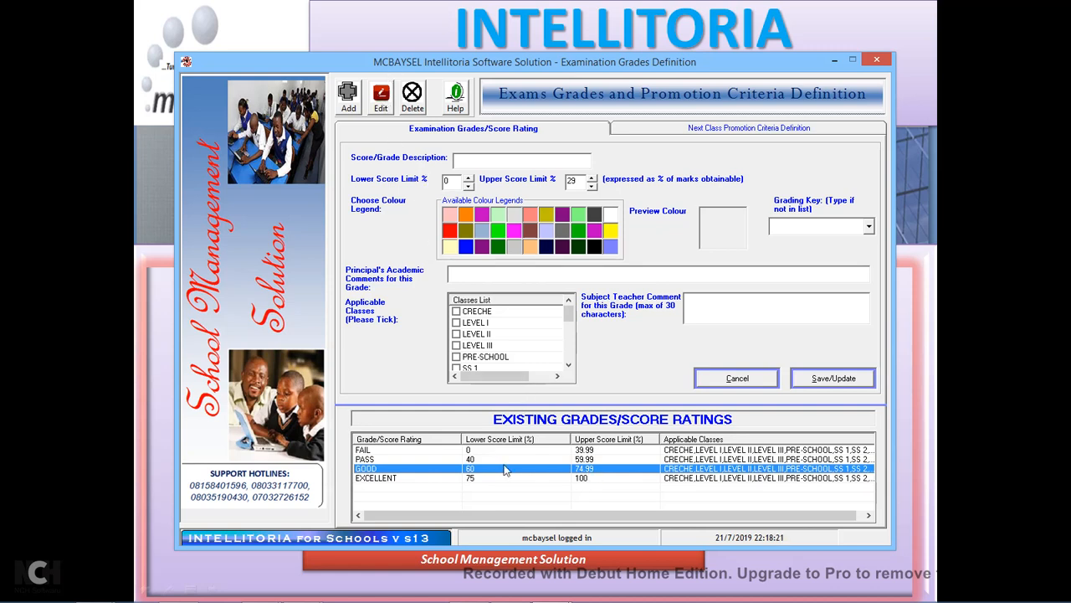
left_click(388, 111)
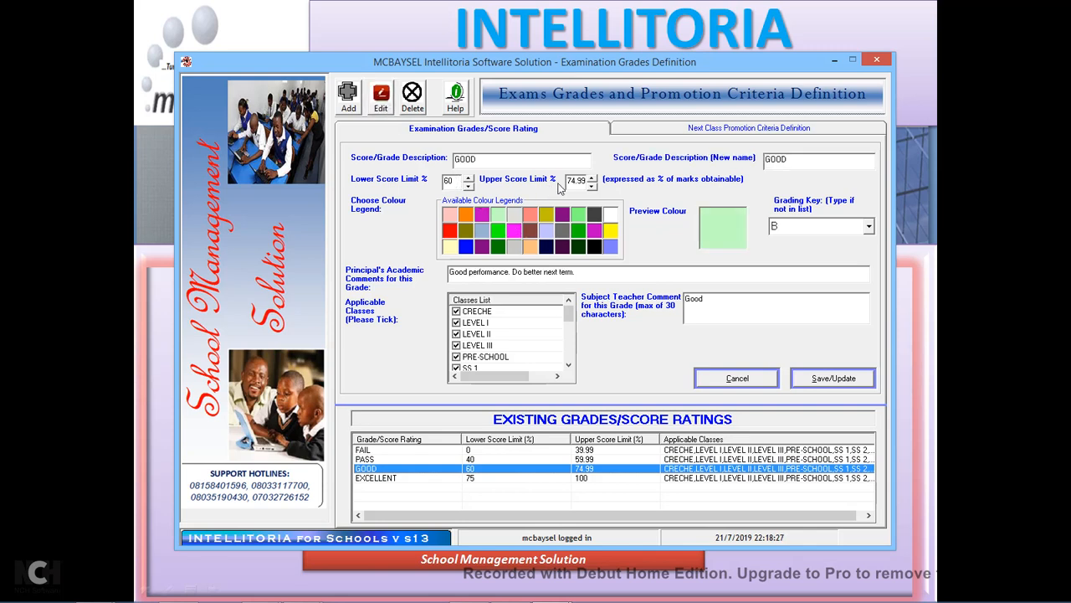
left_click_drag(575, 180, 554, 189)
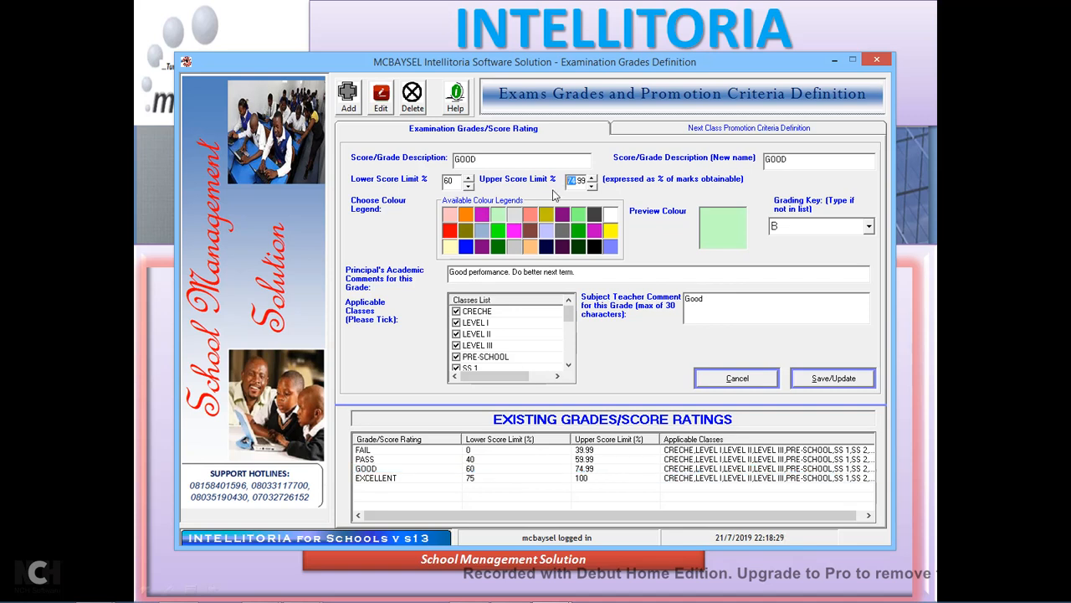
type("6")
left_click(846, 383)
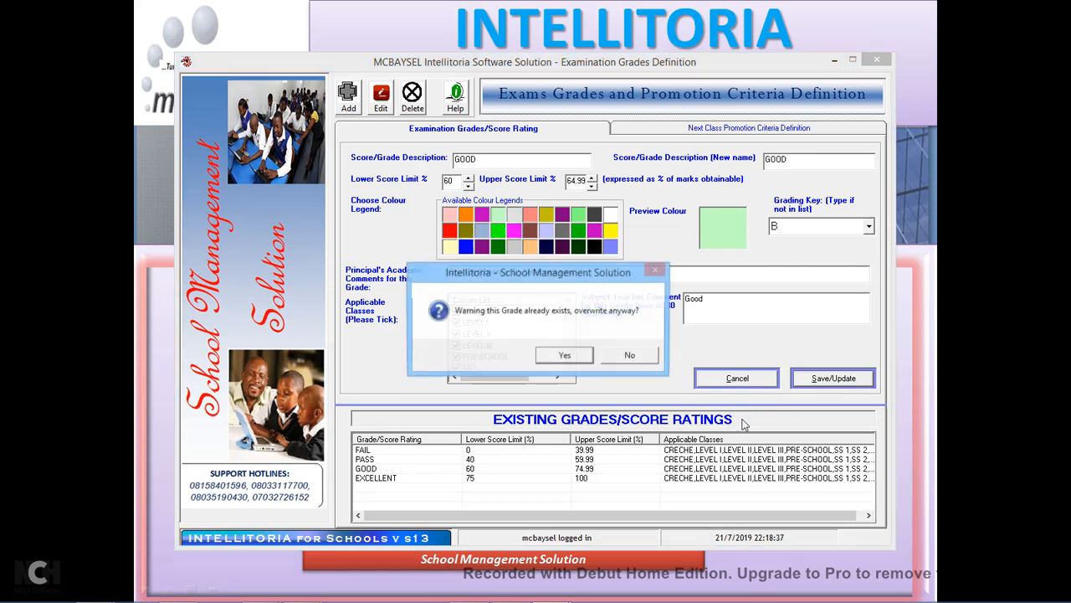
left_click(565, 356)
left_click(610, 358)
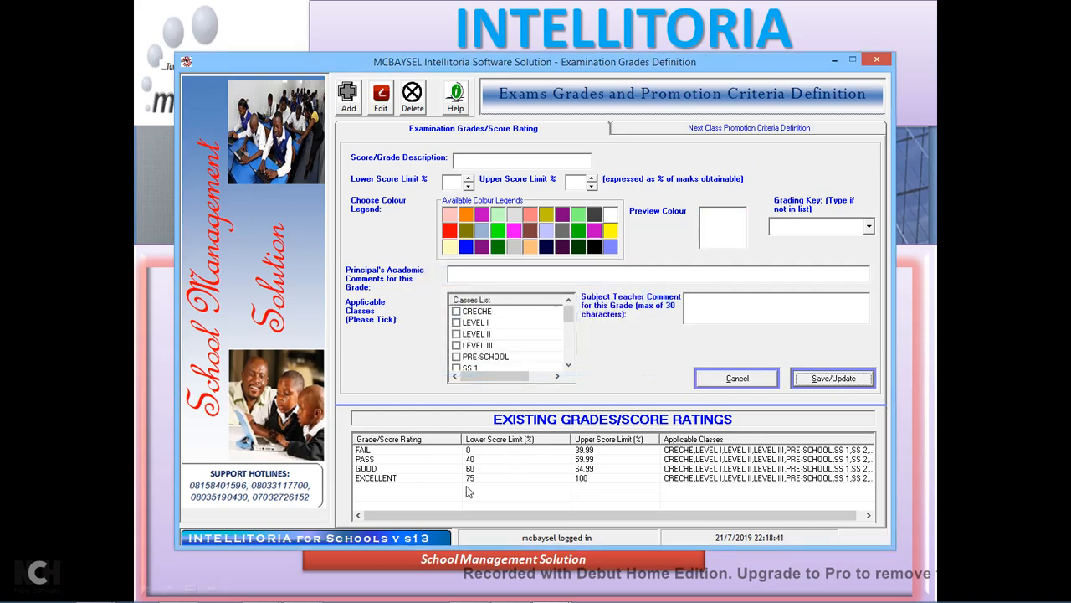
Step: Add a VERY GOOD grade with limits of 65 to 74.99%, a dark green colour legend and grading key A2
left_click(353, 109)
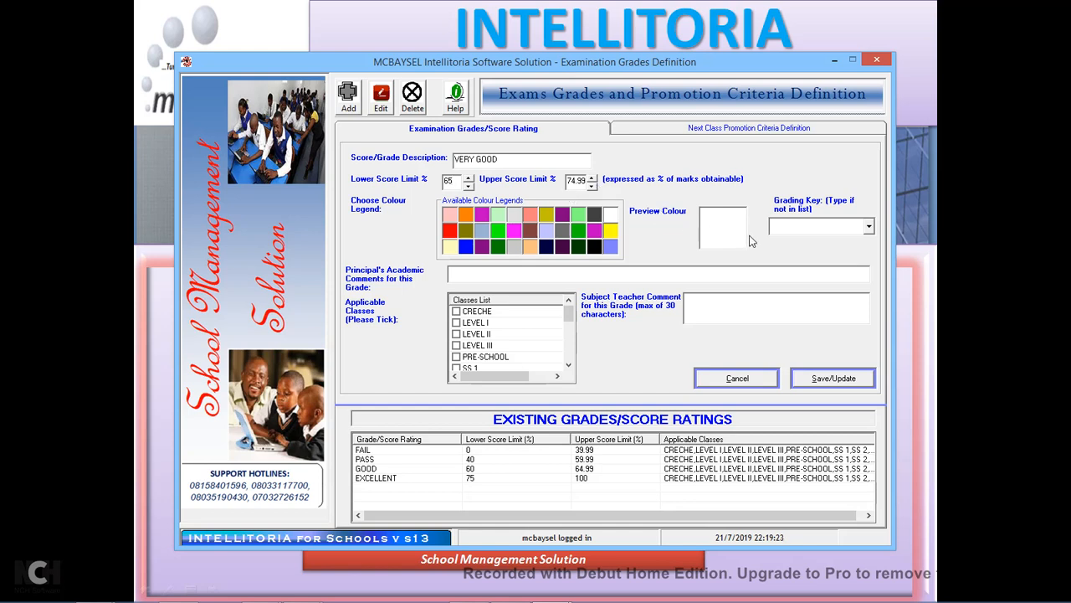
left_click(580, 248)
left_click(868, 225)
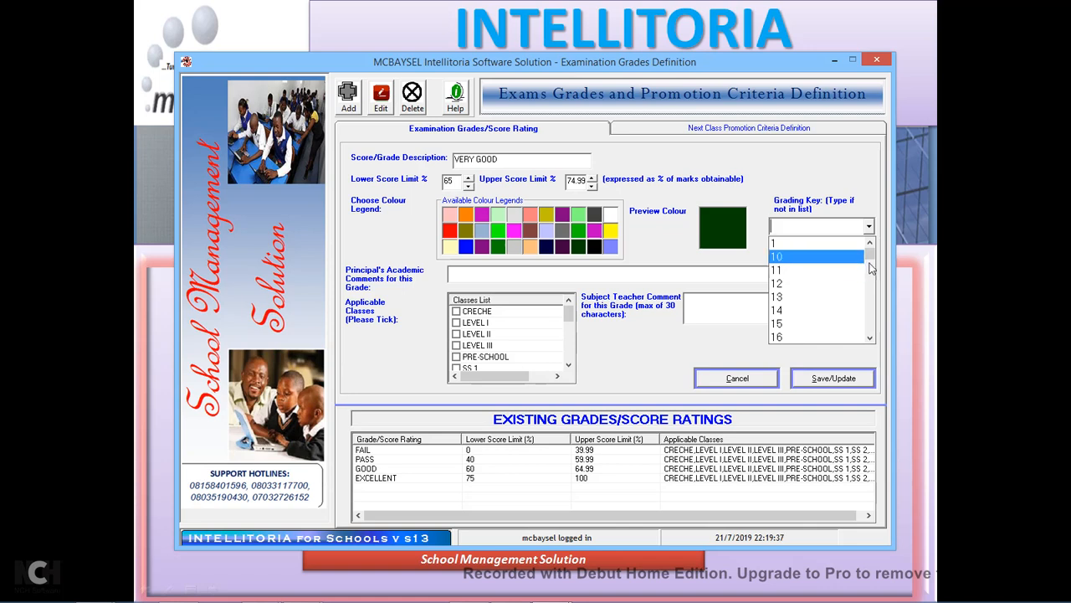
left_click_drag(869, 251, 870, 304)
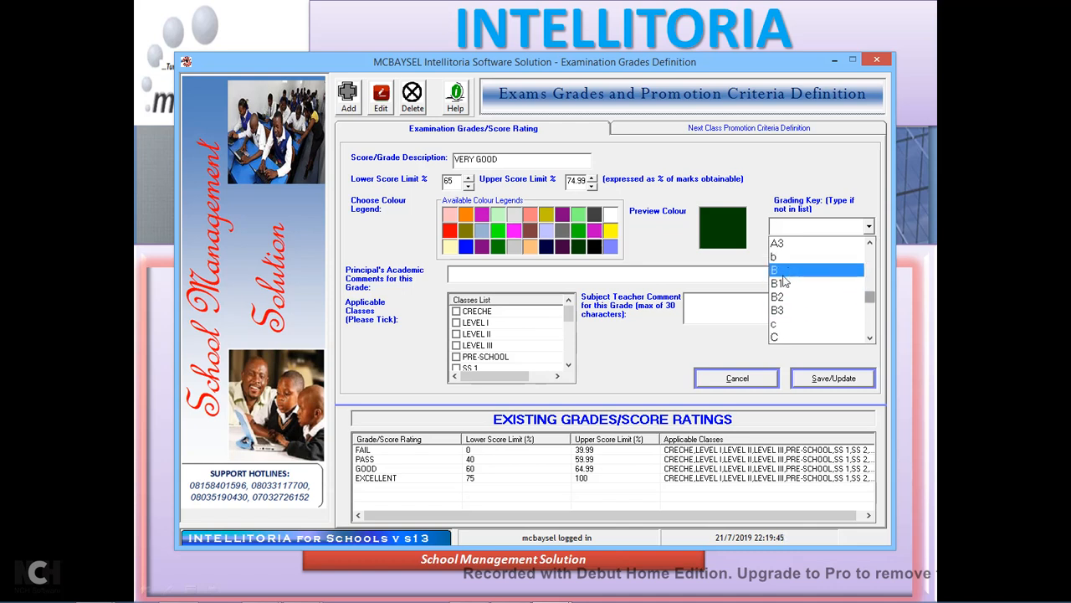
type("A")
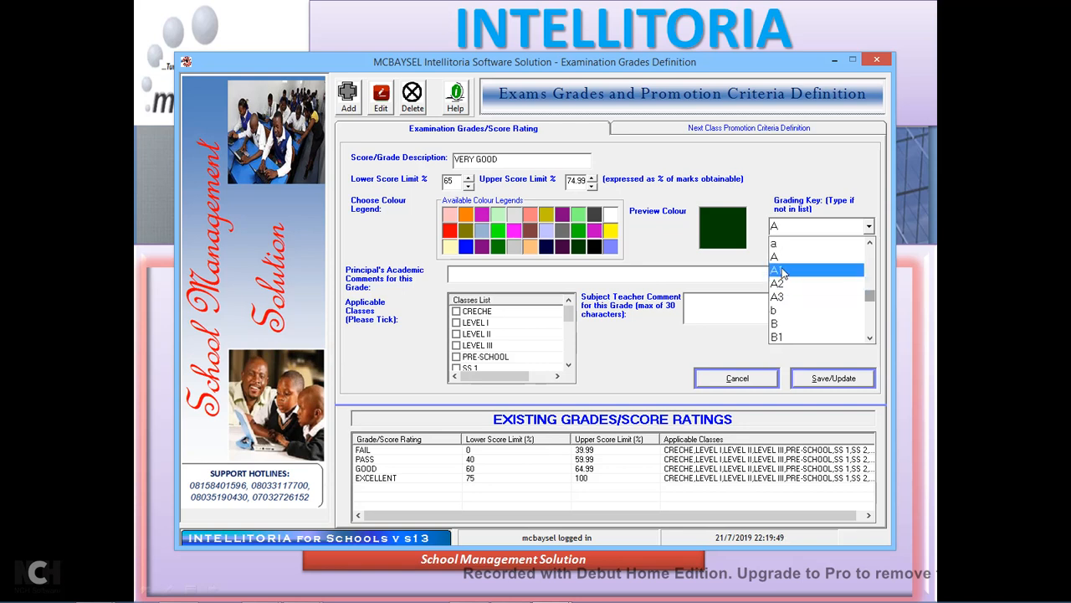
left_click(786, 284)
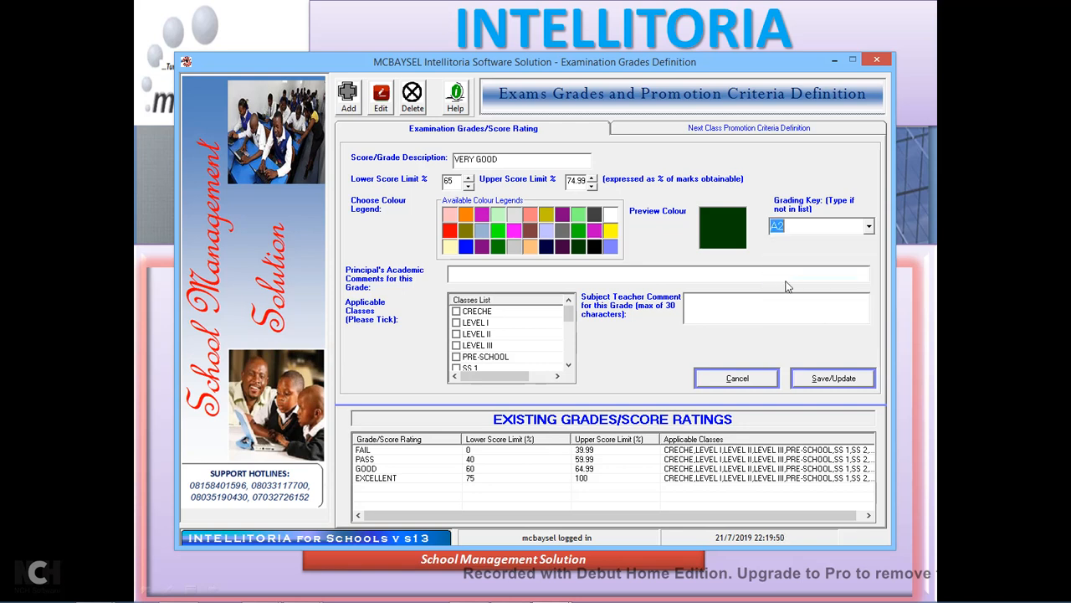
Step: Enter "Brilliant Performance." as the principal's academic comment for the VERY GOOD grade
left_click(541, 274)
type("Brilliant Perfor")
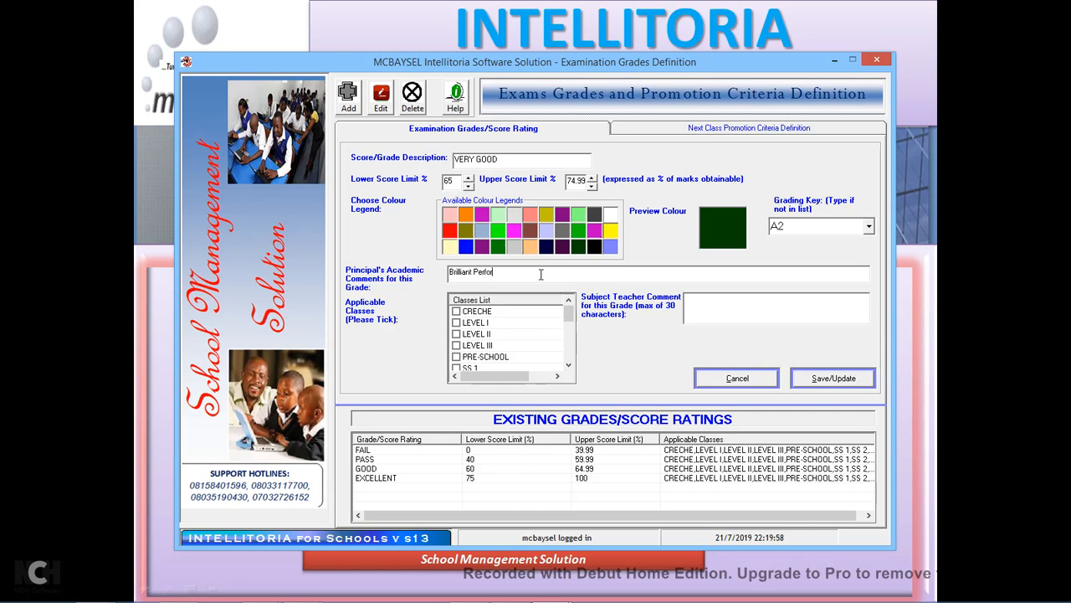
type("mance.")
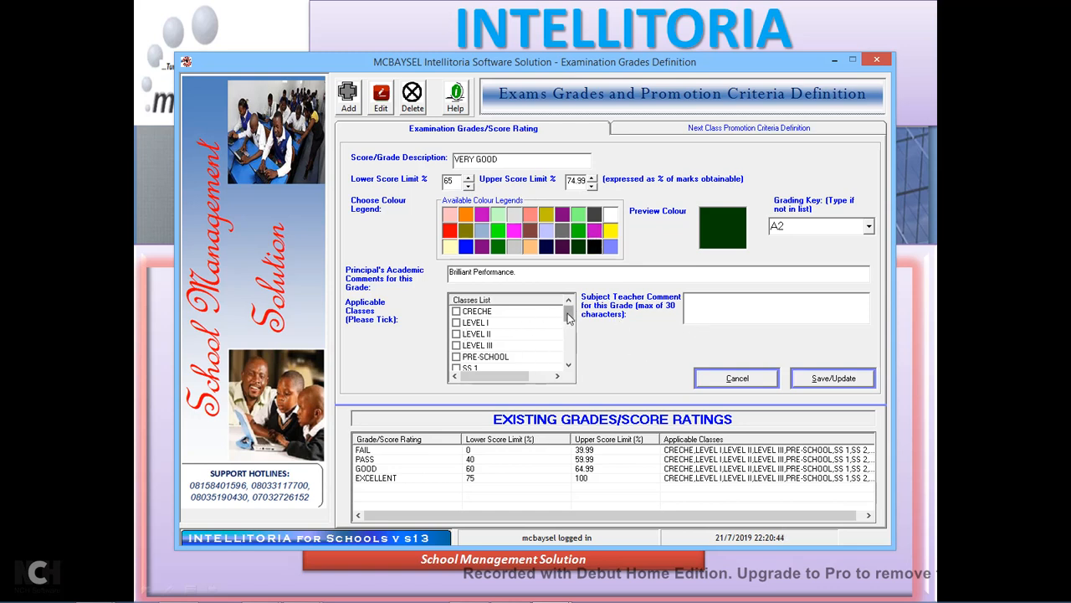
Step: Apply the VERY GOOD grade to all classes, from CRECHE, the levels and PRE-SCHOOL through SS 1-3 and YEAR 1-9
mouse_move(568, 314)
left_mouse_down()
mouse_move(569, 356)
mouse_move(569, 311)
left_mouse_up()
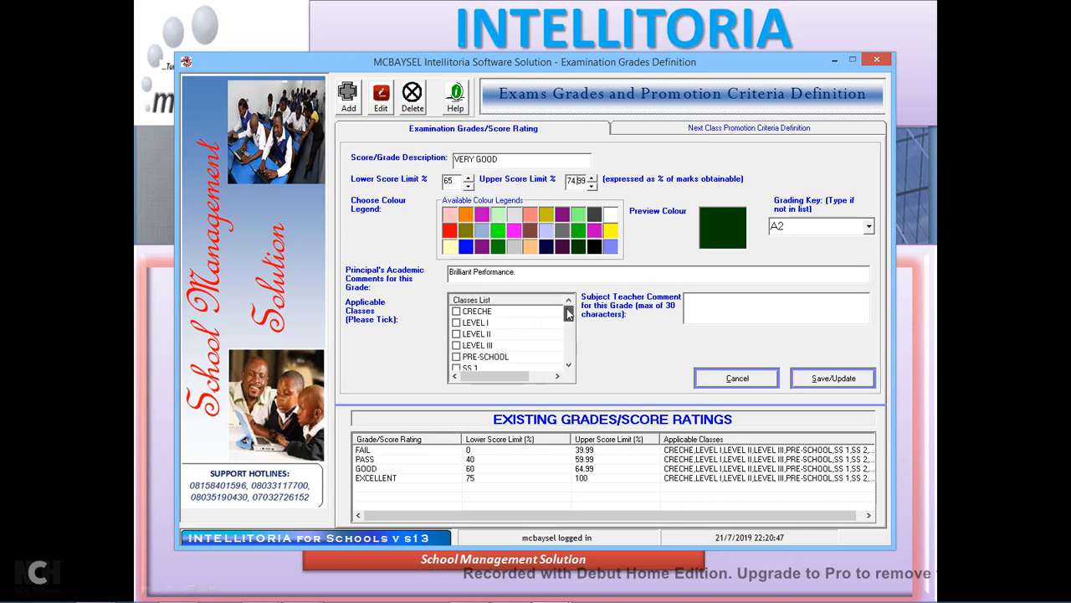
left_click(457, 311)
left_click(456, 322)
left_click(456, 334)
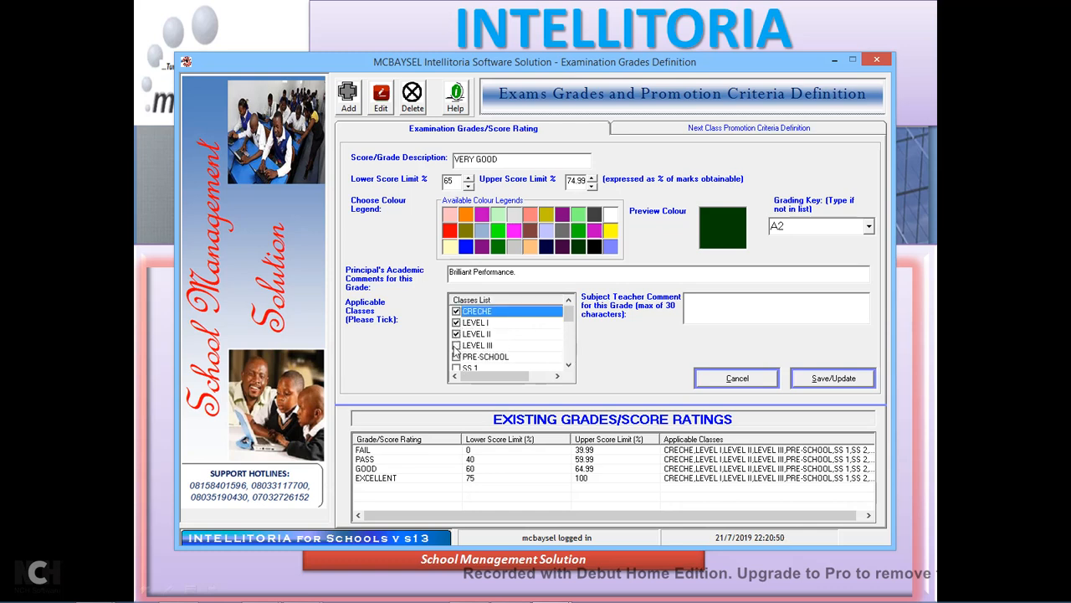
left_click(456, 345)
left_click(456, 357)
left_click(456, 368)
left_click_drag(569, 315, 569, 326)
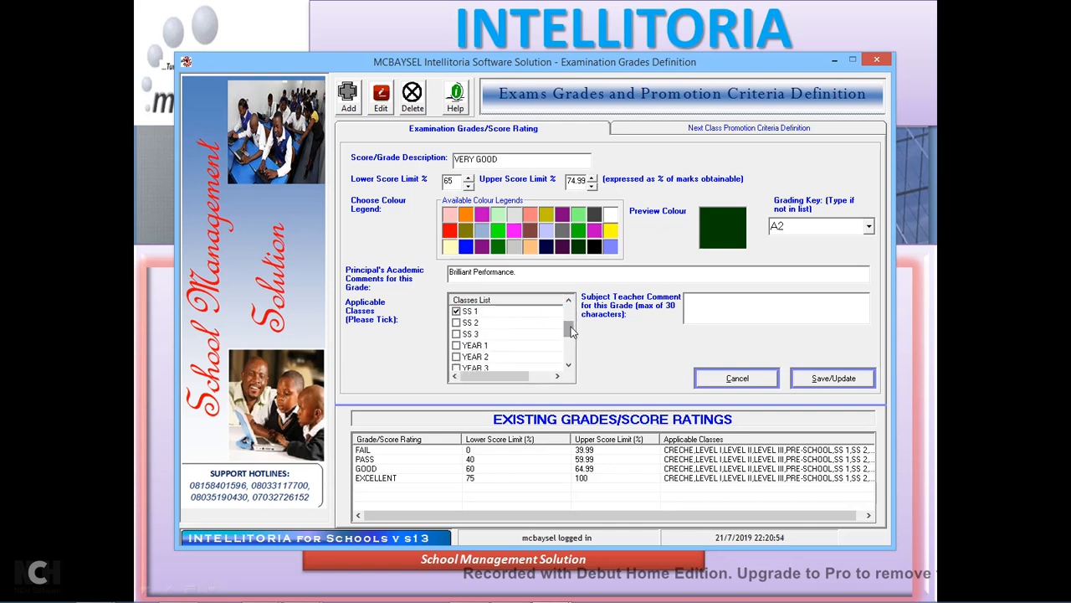
left_click(456, 322)
left_click(457, 334)
left_click(456, 345)
left_click(456, 357)
left_click(568, 366)
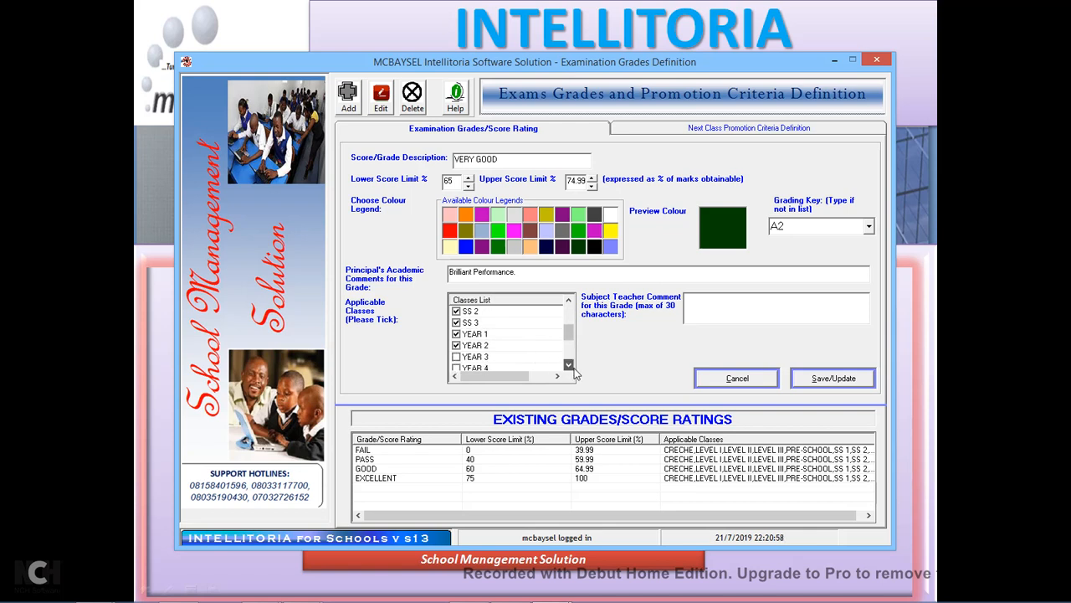
left_click(568, 365)
left_click(456, 345)
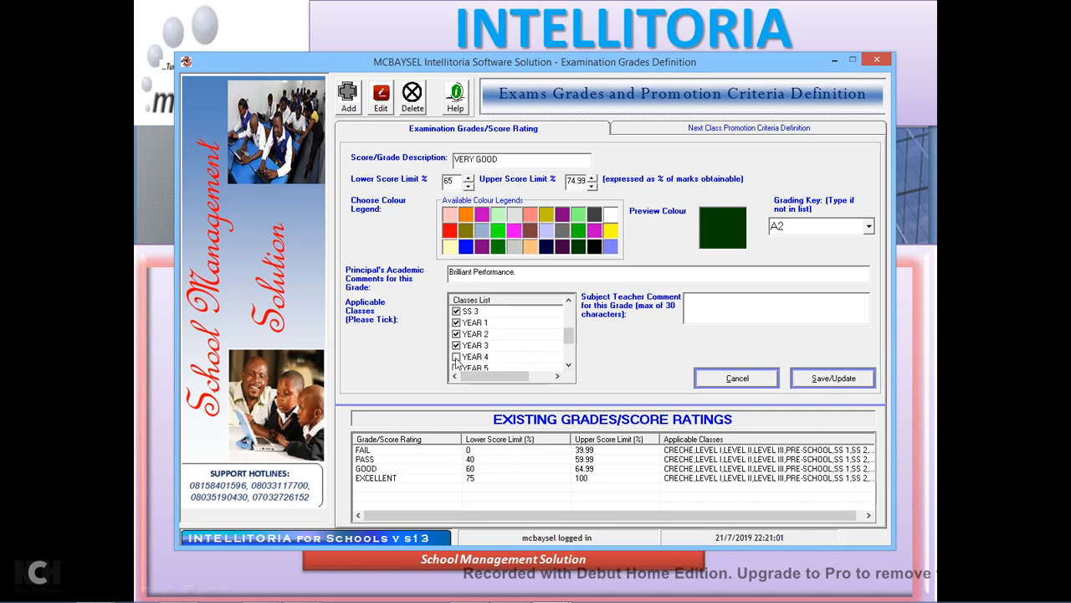
left_click(456, 356)
left_click(456, 368)
left_click_drag(566, 342, 570, 355)
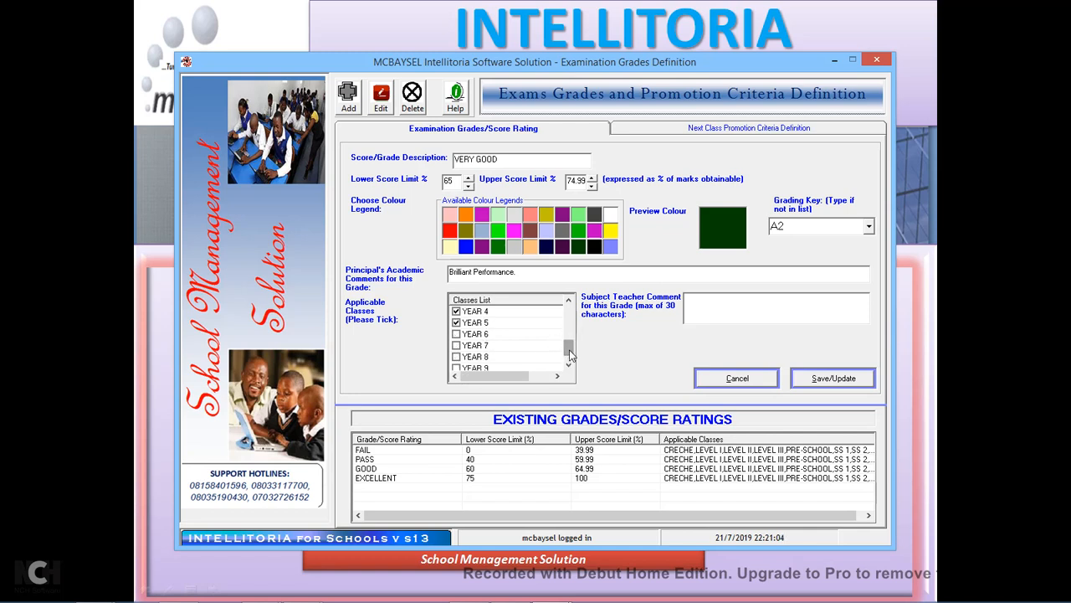
left_click(456, 333)
left_click(456, 344)
left_click(456, 357)
left_click(457, 368)
left_click_drag(572, 356, 572, 368)
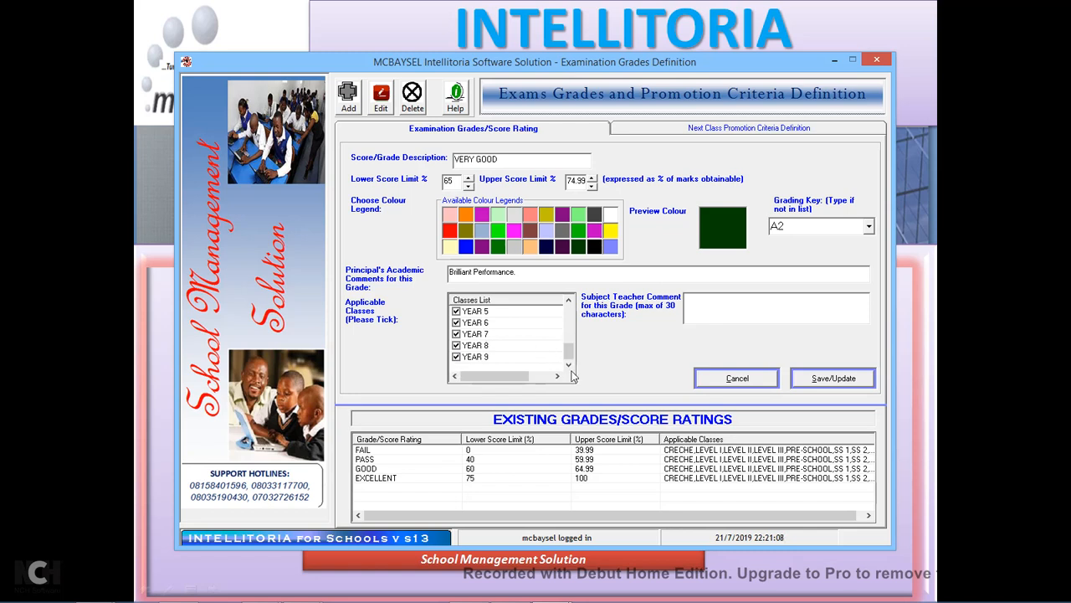
Step: Enter "Very Good" as the subject teacher comment and save the new grade
left_click(697, 303)
left_click(846, 382)
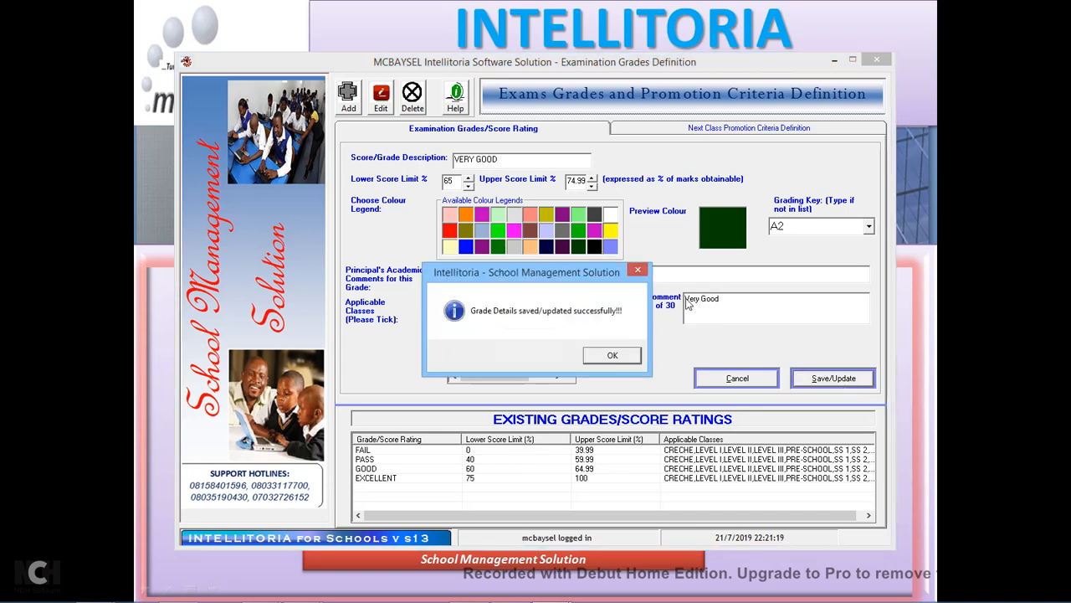
left_click(611, 358)
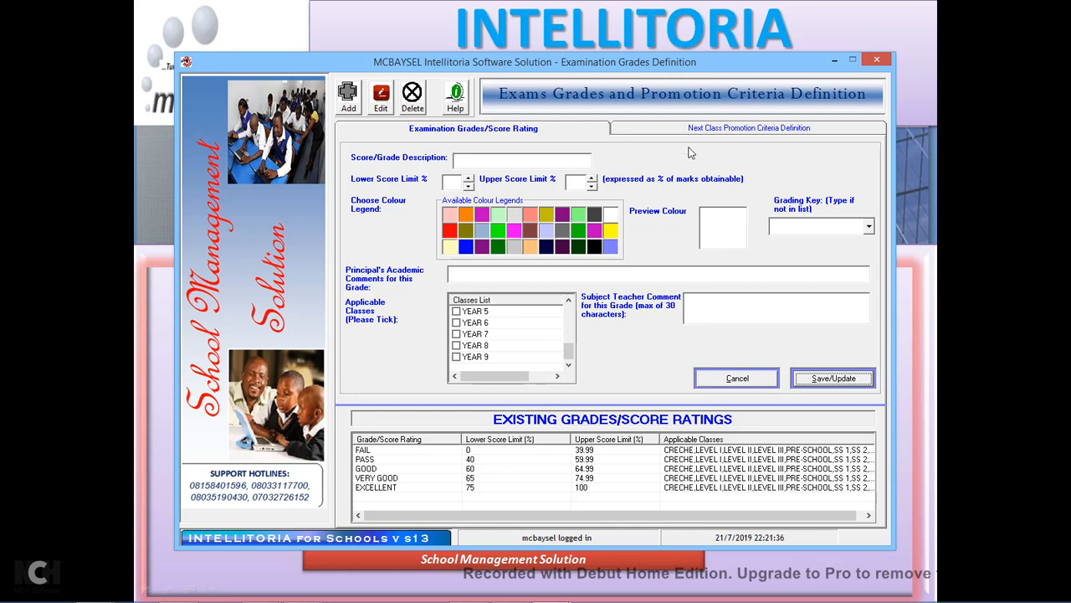
Step: Review the existing LEVEL I criterion in the next class promotion criteria definition
left_click(751, 131)
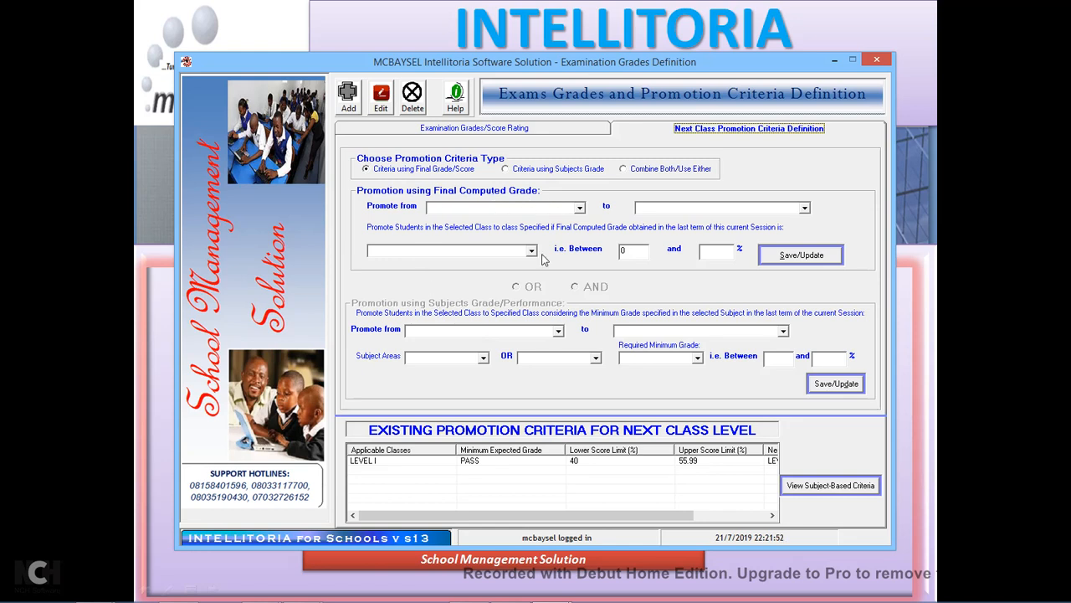
left_click(495, 463)
left_click_drag(494, 523, 458, 544)
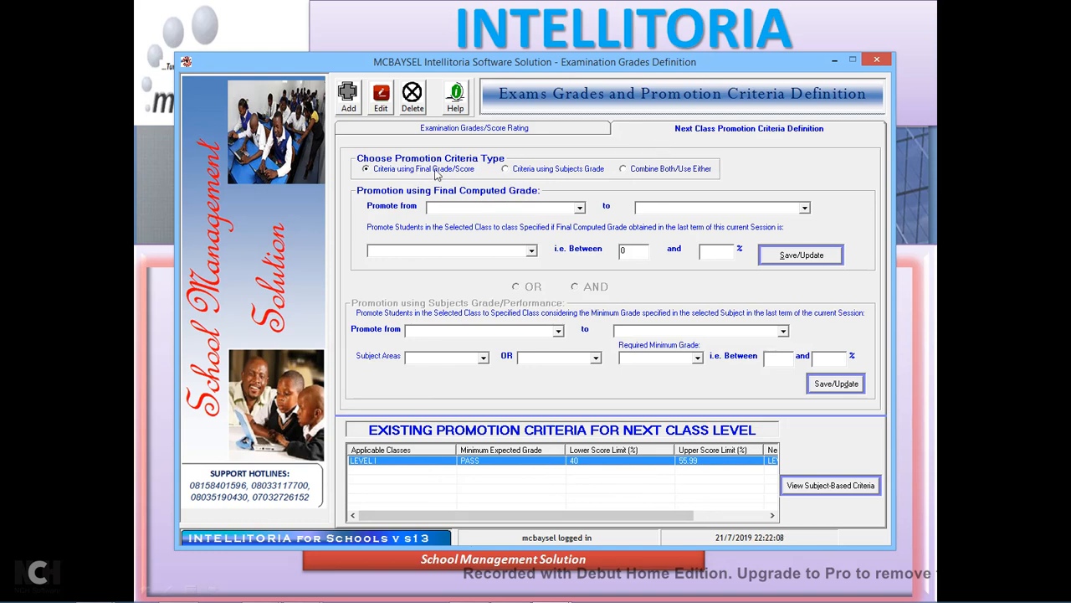
Step: Compare the promotion criteria types for final grade, subjects grade and both combined, ending on Criteria using Subjects Grade
left_click(561, 172)
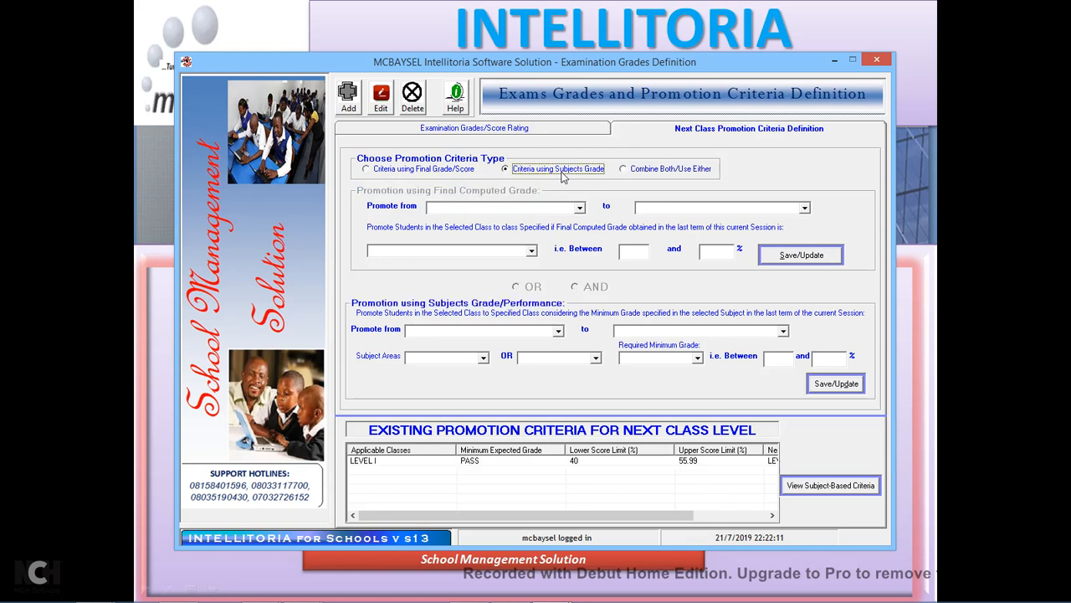
left_click(651, 171)
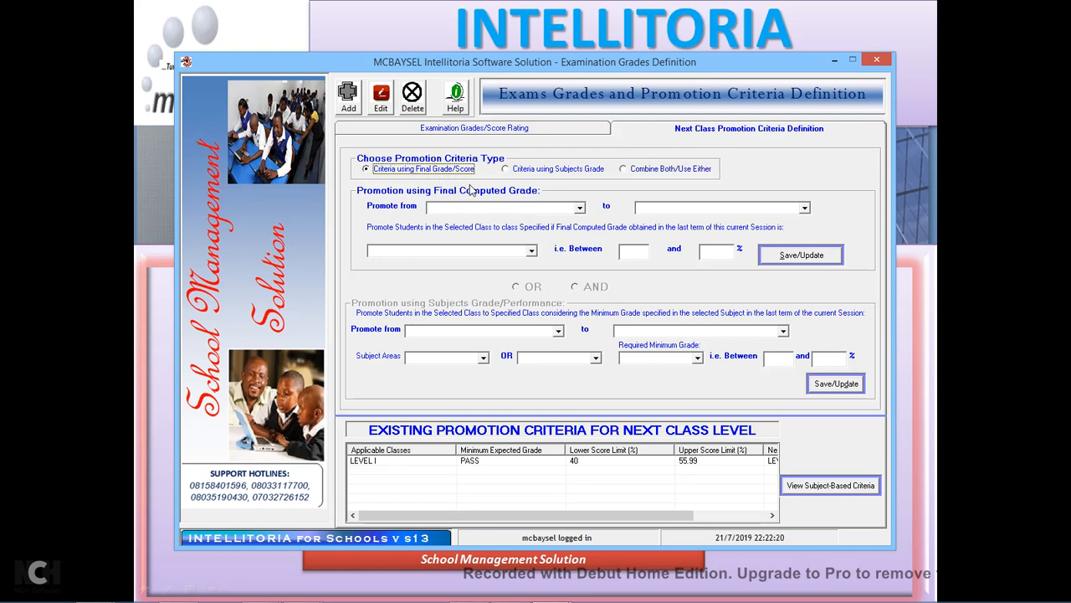
left_click(569, 171)
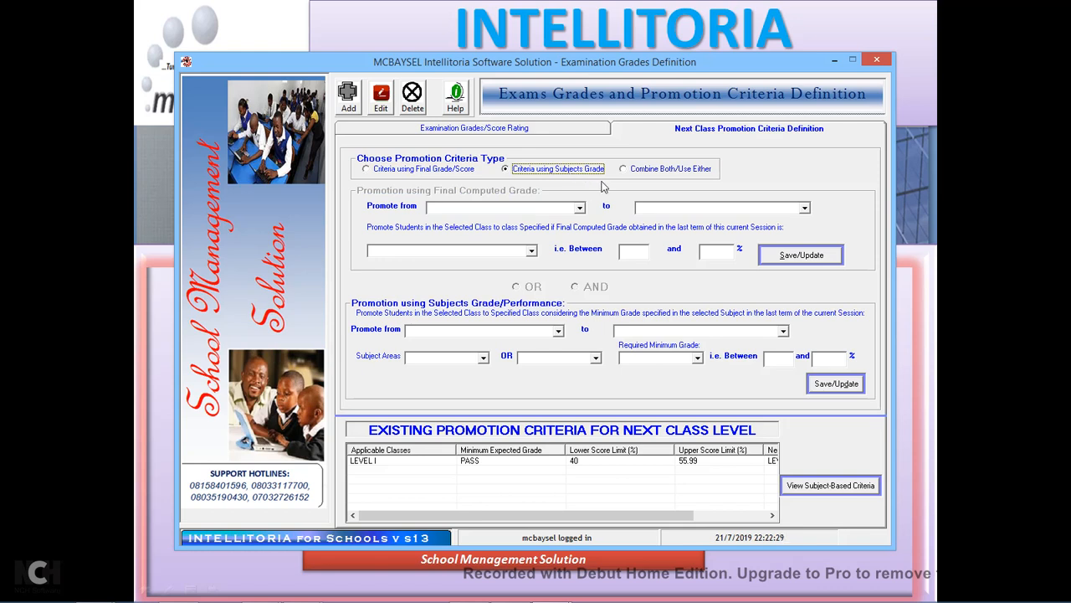
Step: Choose the criteria type using final grade/score and set the promotion from LEVEL II to LEVEL III
left_click(671, 169)
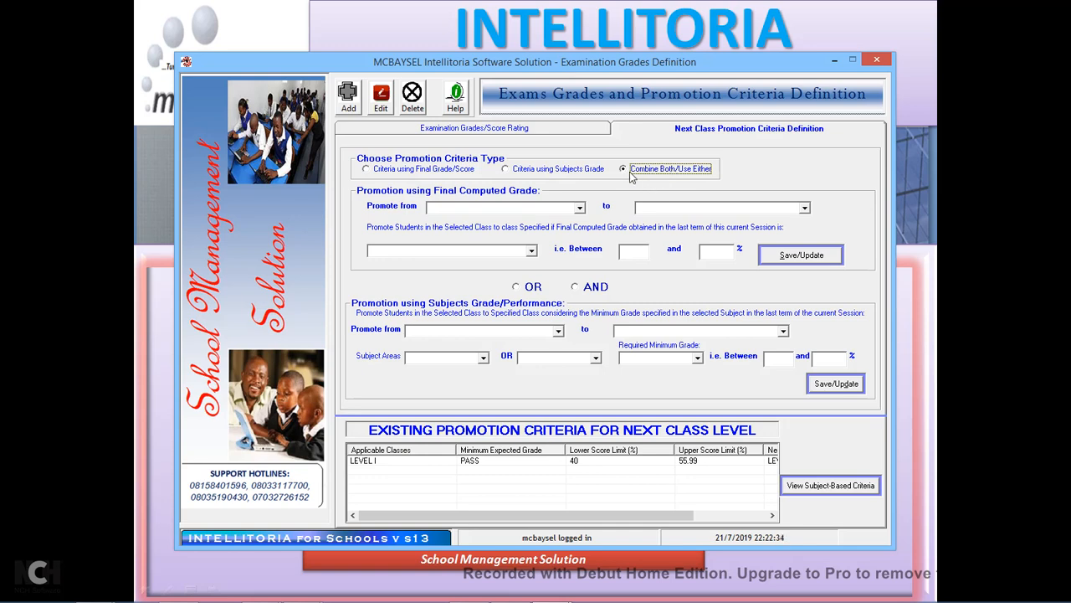
left_click(458, 171)
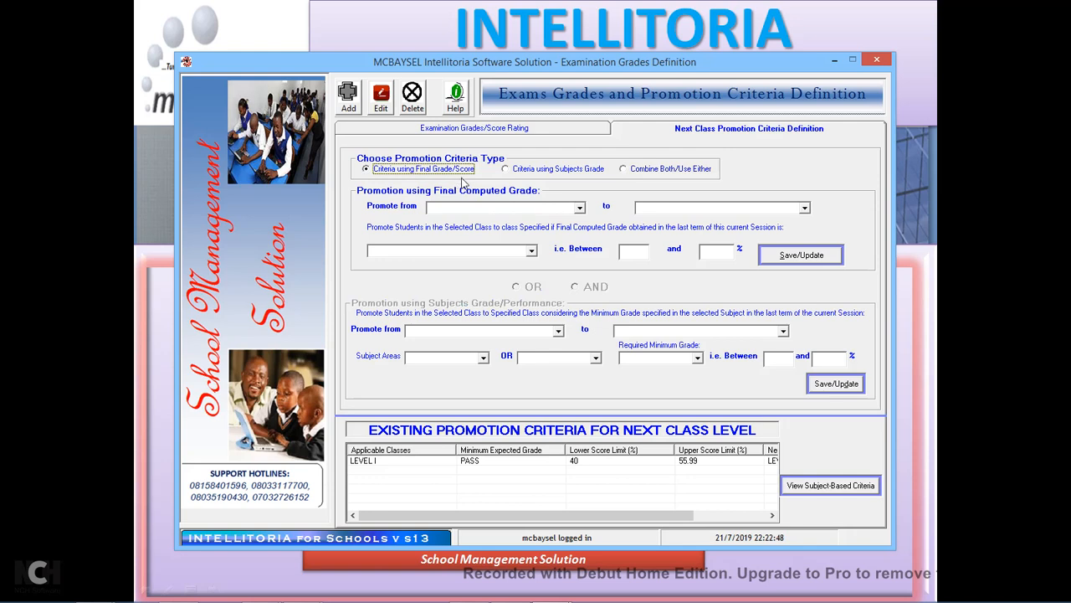
left_click(579, 210)
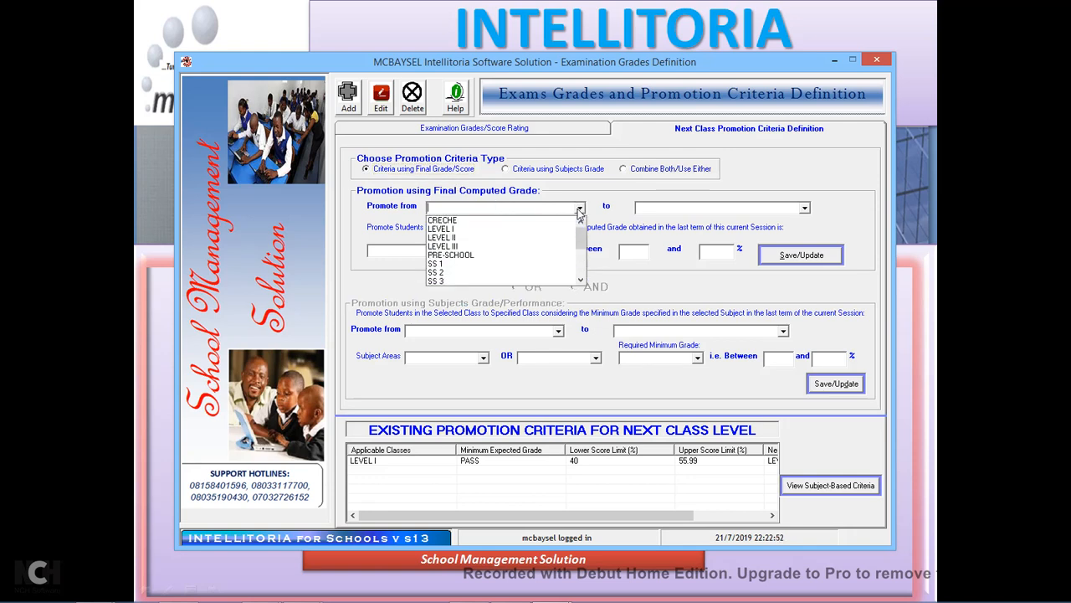
left_click(477, 240)
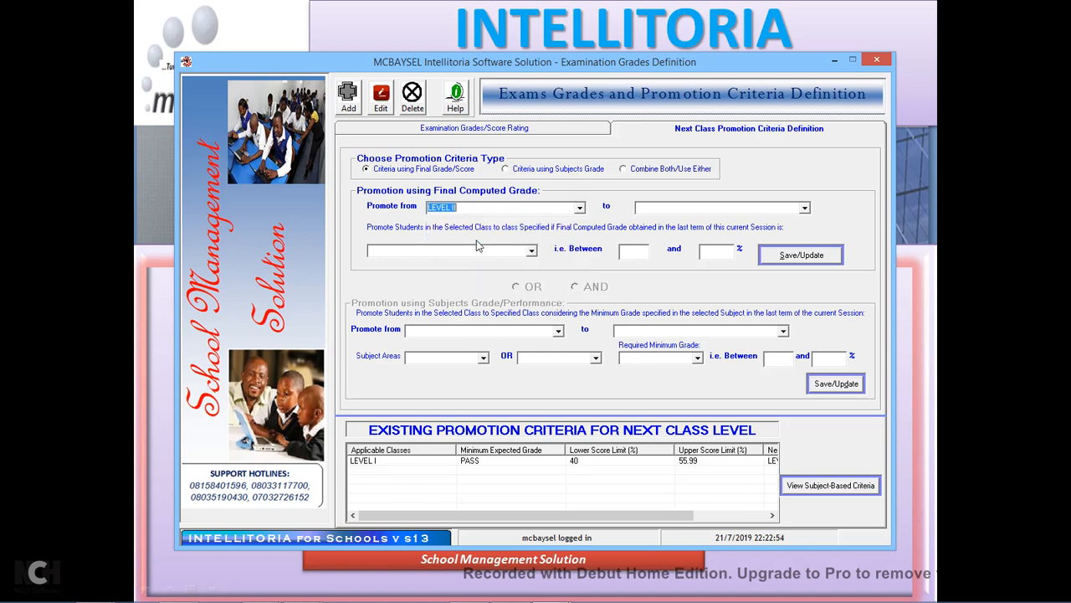
left_click(805, 207)
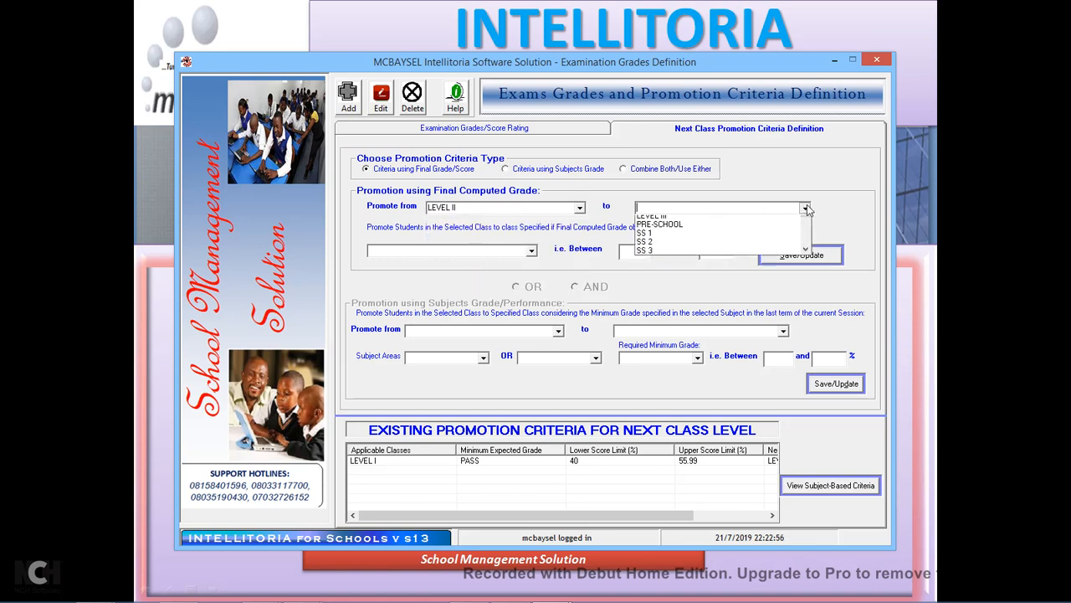
left_click(682, 247)
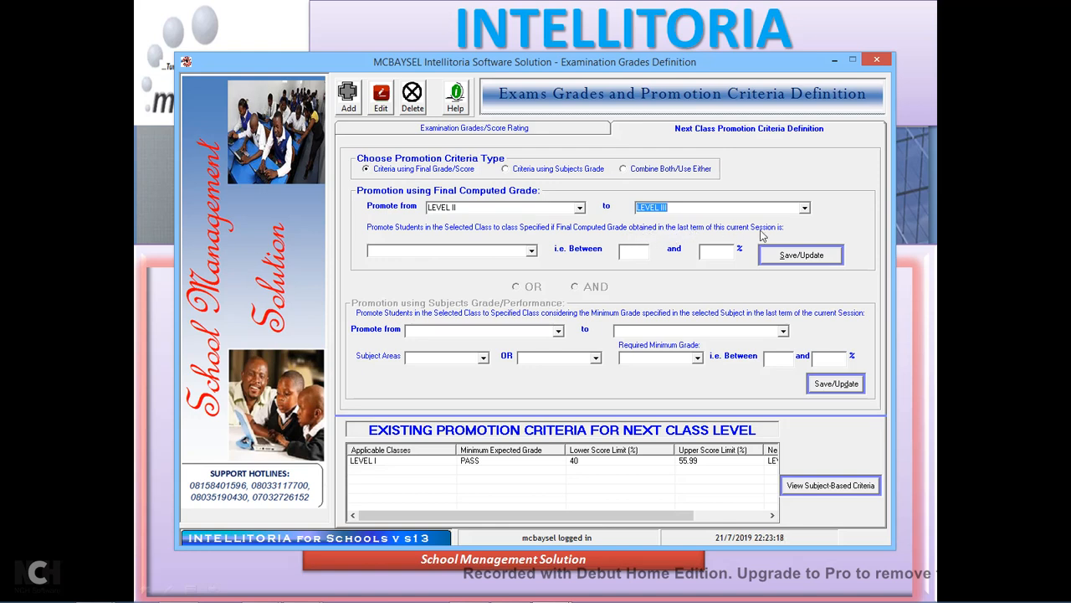
Step: Require the GOOD final computed grade for the LEVEL II promotion and save the criterion
left_click(531, 251)
left_click(394, 282)
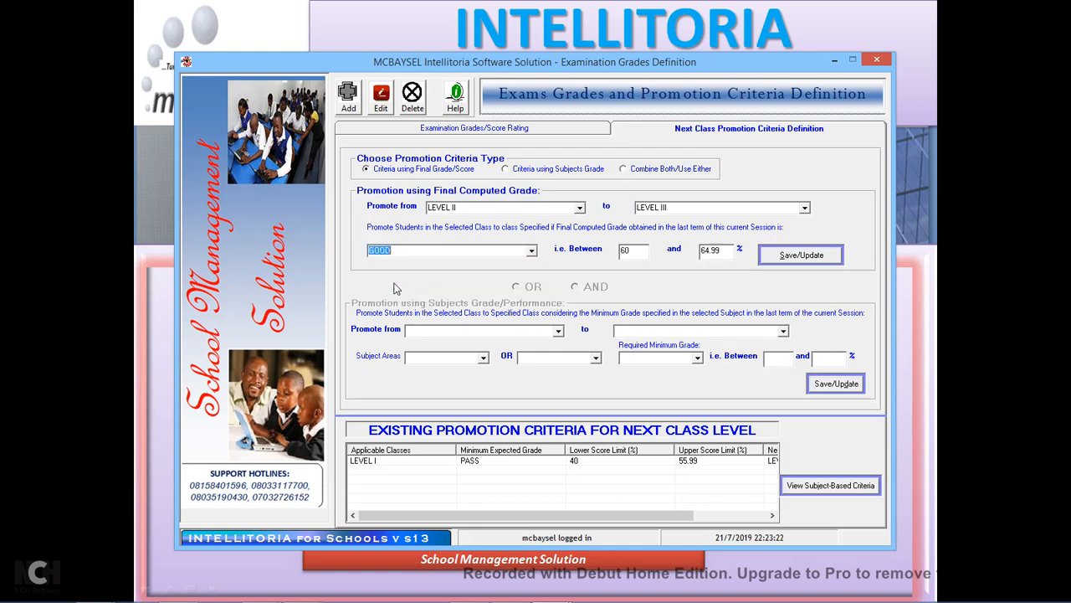
left_click(639, 252)
left_click_drag(640, 255, 615, 260)
left_click(636, 249)
left_click(786, 256)
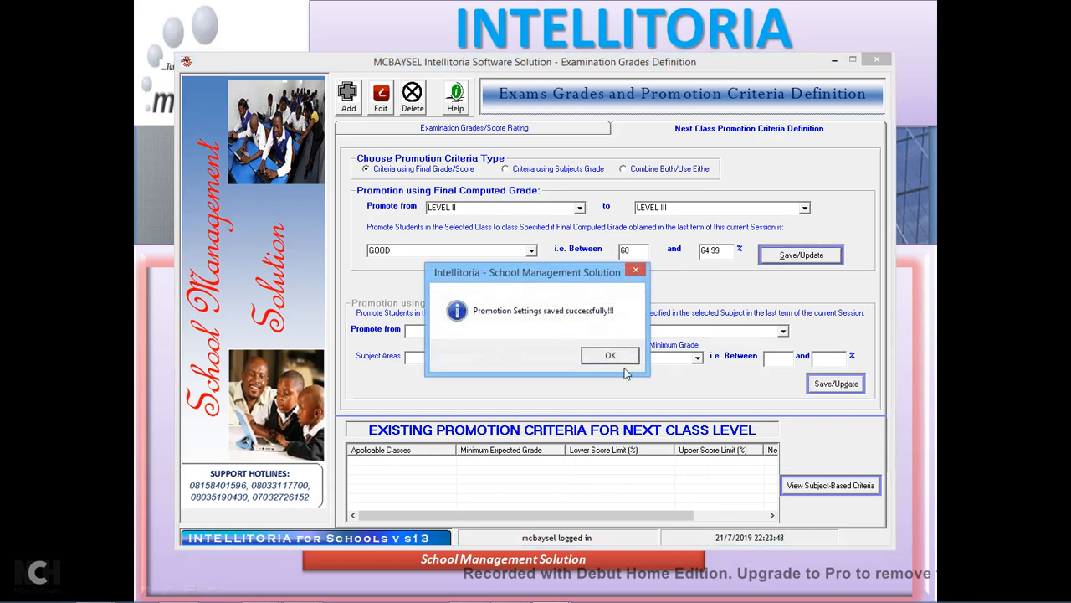
left_click(598, 358)
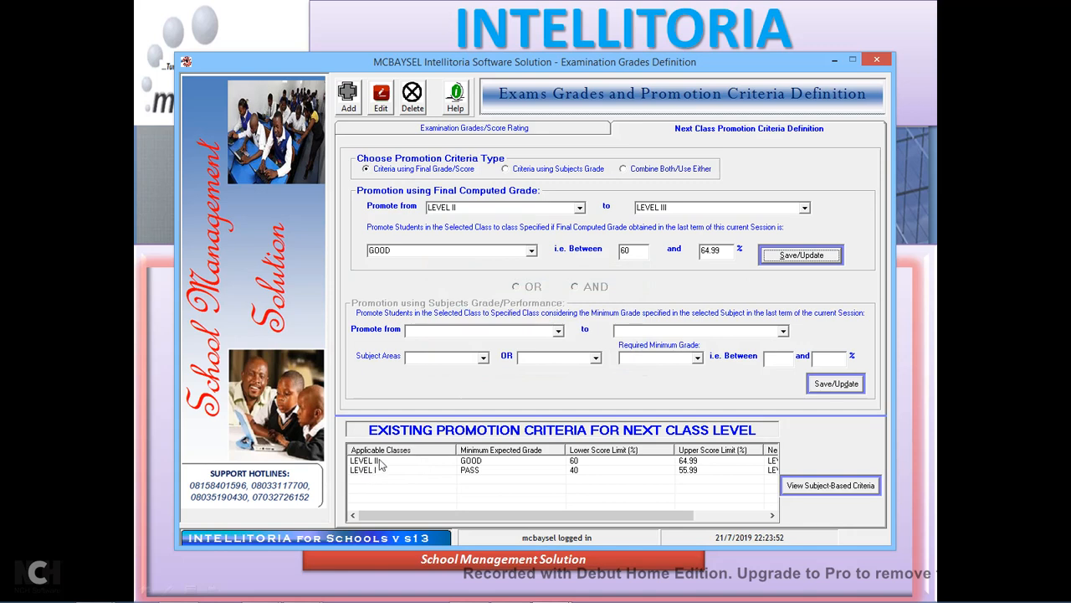
Step: Switch to the criteria using subjects grade and set the promotion from YEAR 7A to YEAR 8A
left_click(560, 172)
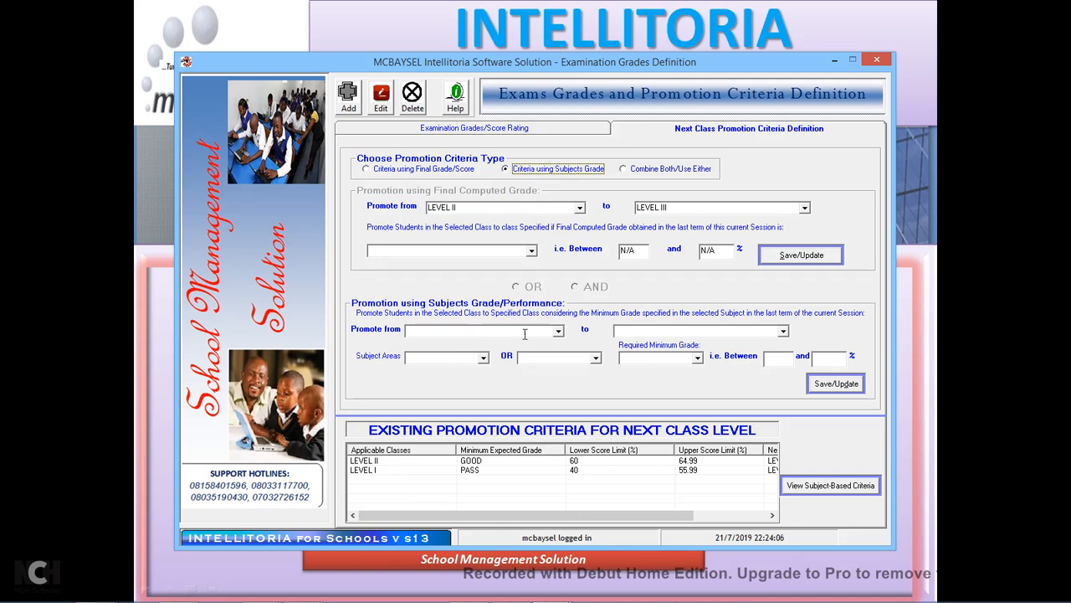
left_click(559, 331)
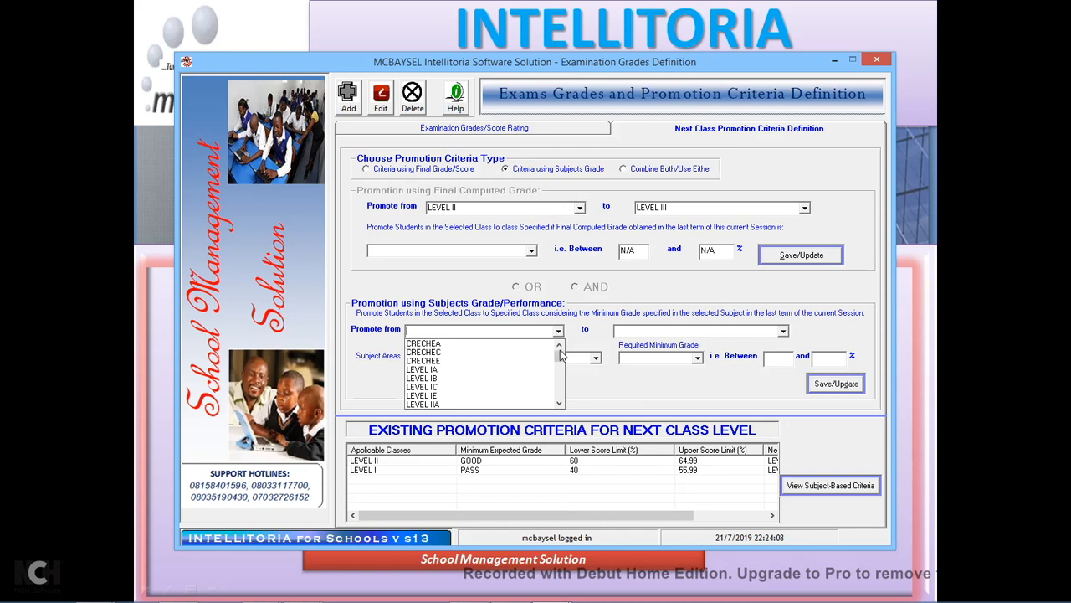
left_click_drag(560, 357, 561, 387)
left_click(481, 361)
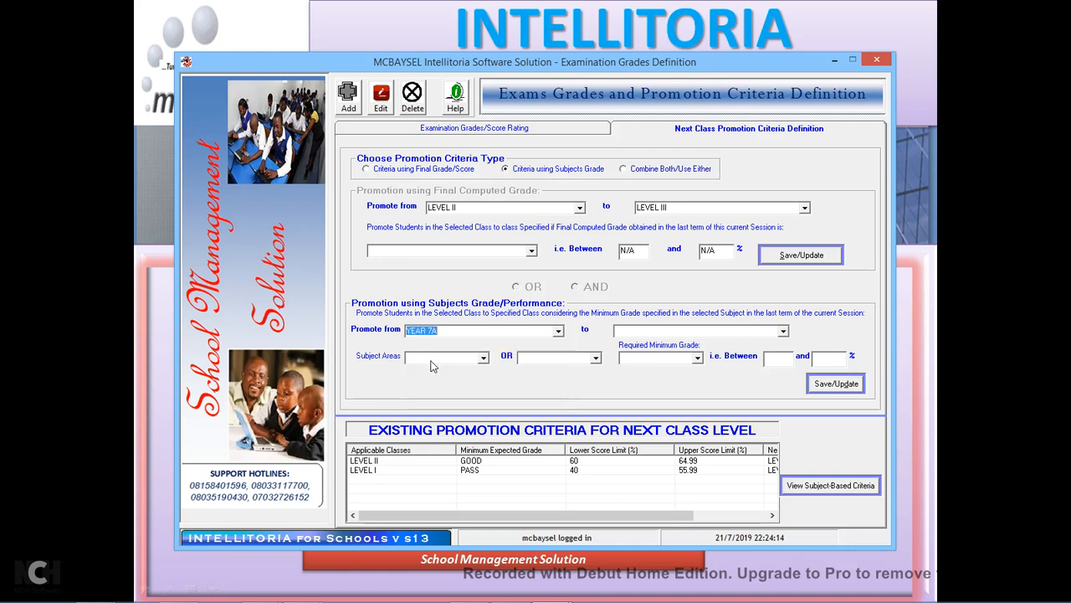
left_click(783, 332)
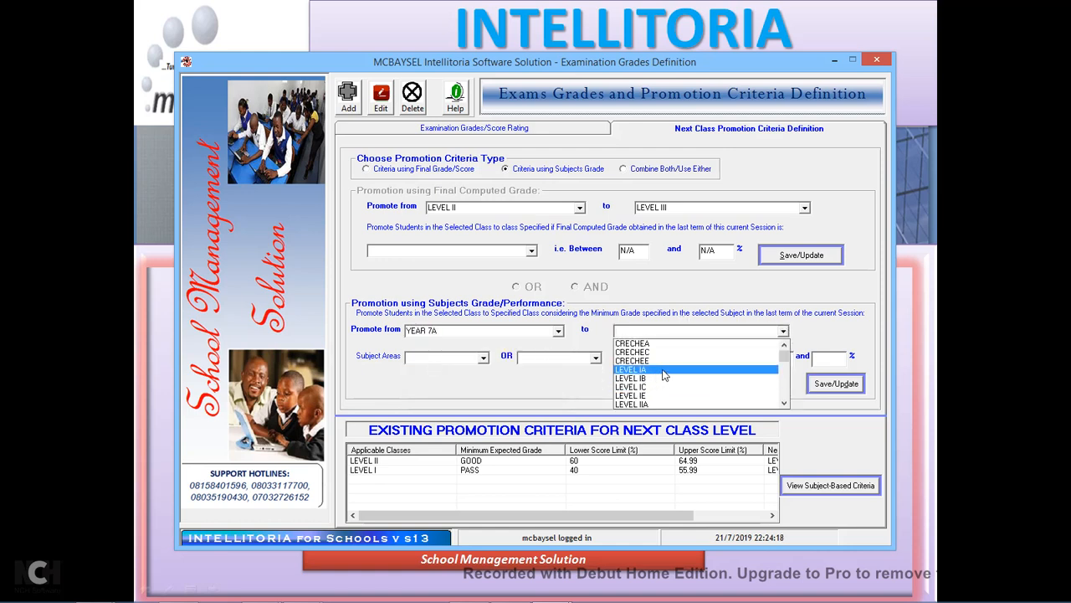
scroll(787, 365, "down", 3)
left_click_drag(787, 365, 787, 392)
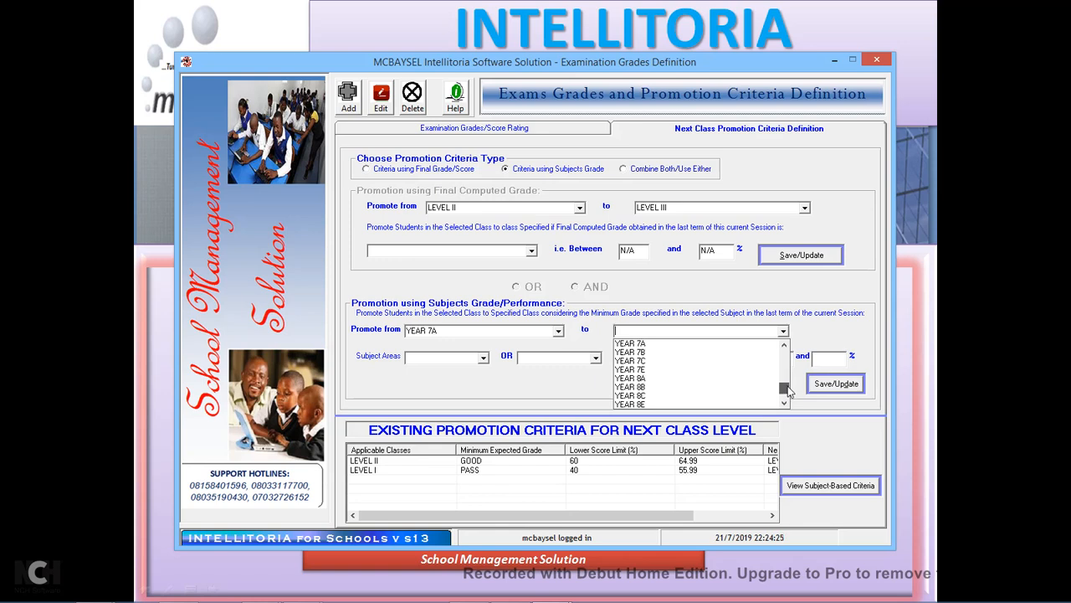
left_click(653, 381)
Step: Require a minimum grade of GOOD in Mathematics for the YEAR 7A promotion and save it
left_click(483, 359)
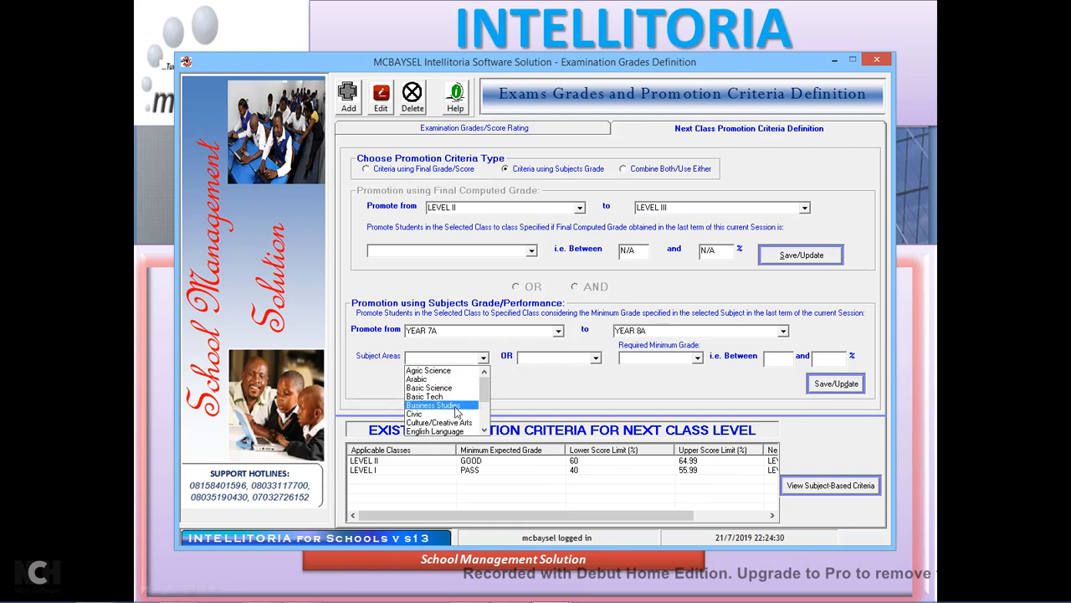
left_click_drag(486, 400, 486, 422)
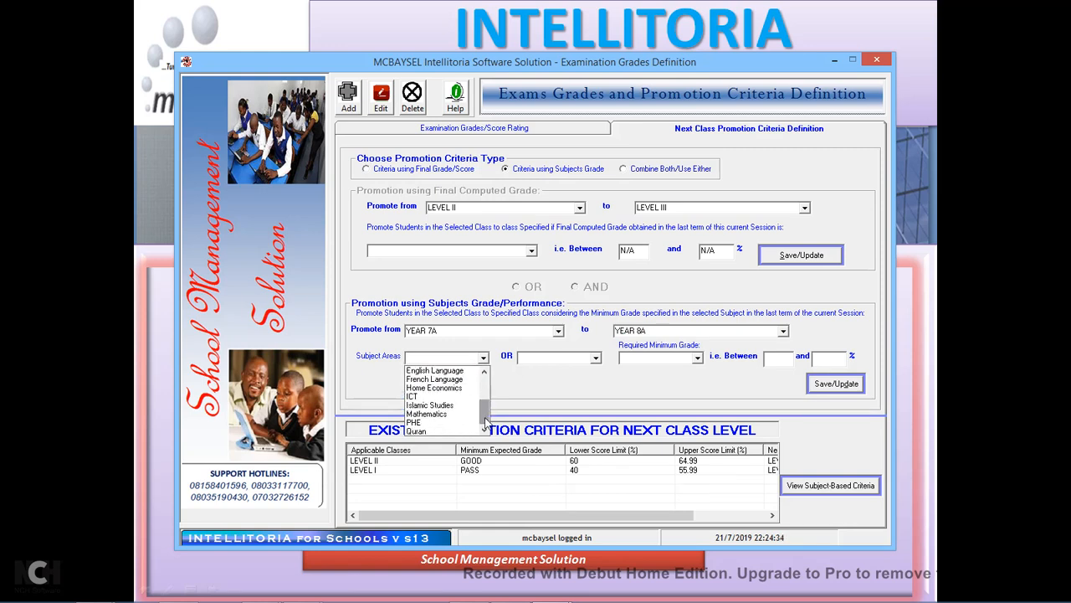
left_click(452, 413)
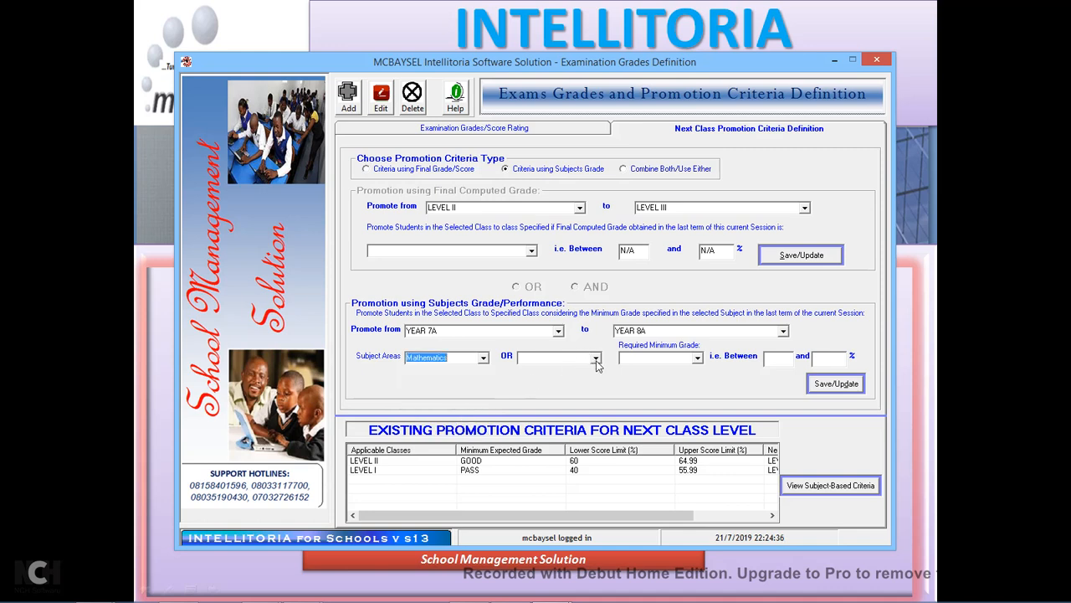
left_click(697, 357)
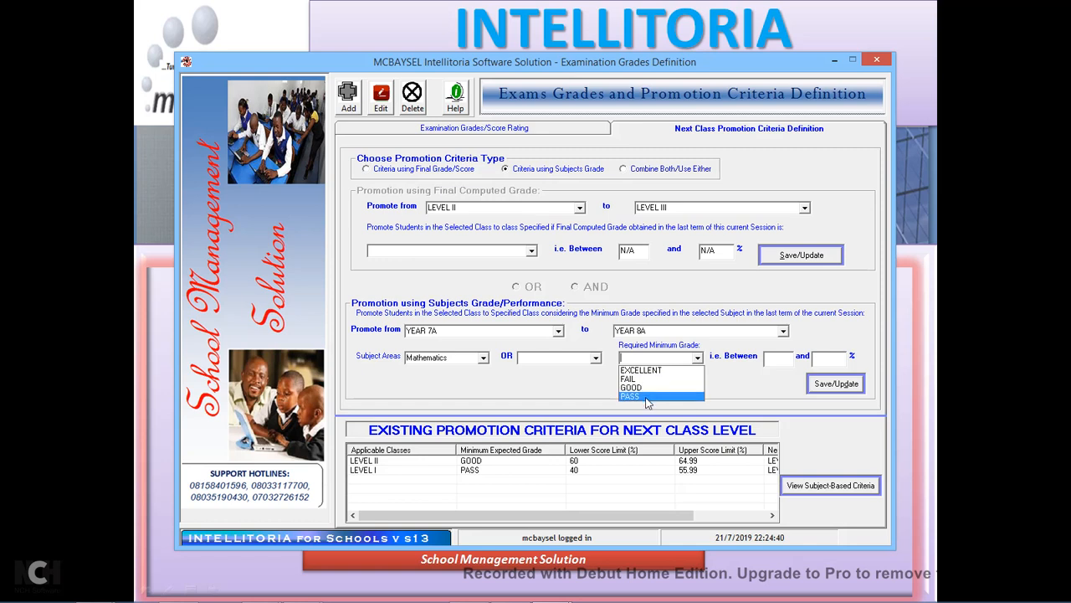
left_click(653, 388)
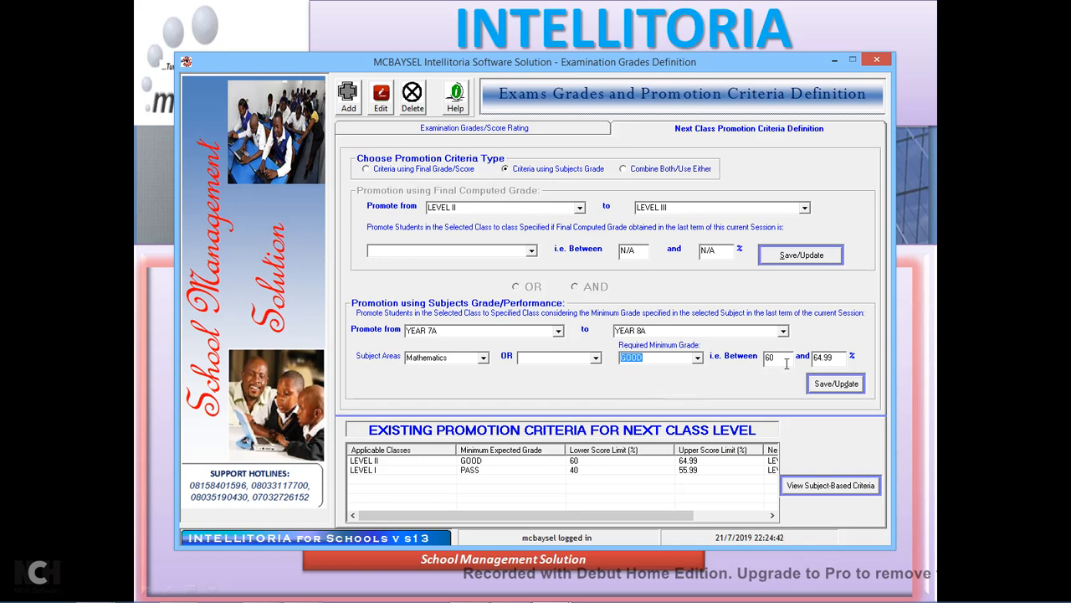
left_click(846, 387)
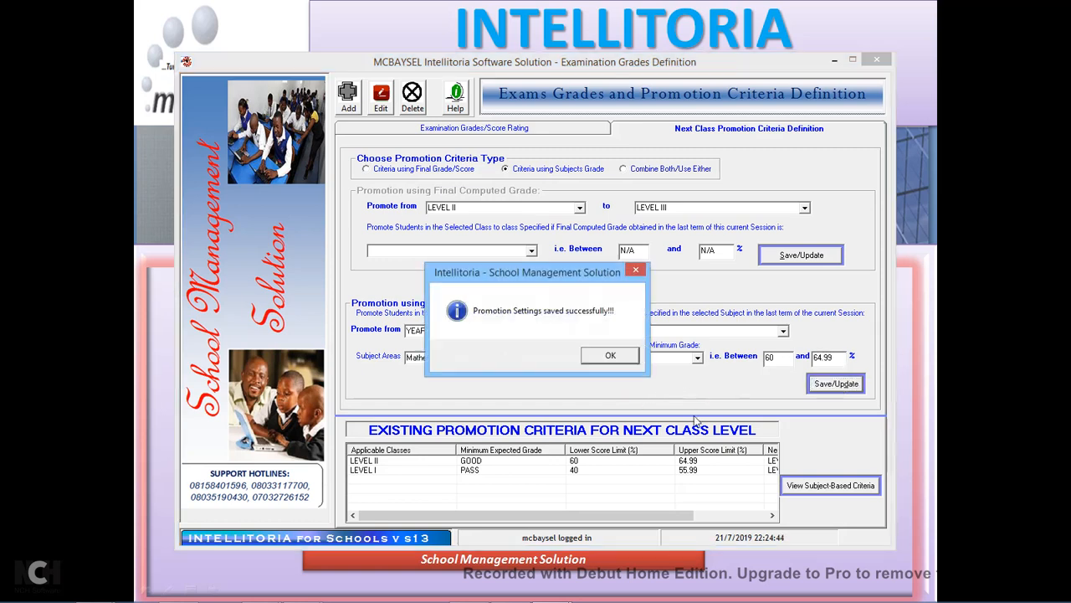
left_click(615, 357)
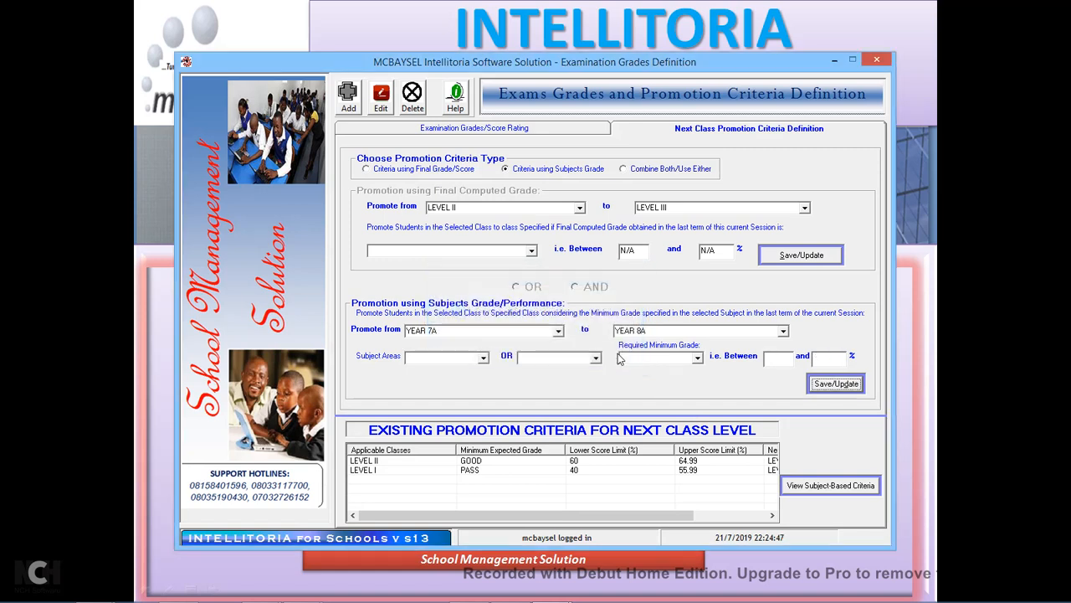
Step: Add English Language with a required minimum grade of GOOD, without an alternative subject, to the YEAR 7A promotion and save it
left_click(483, 358)
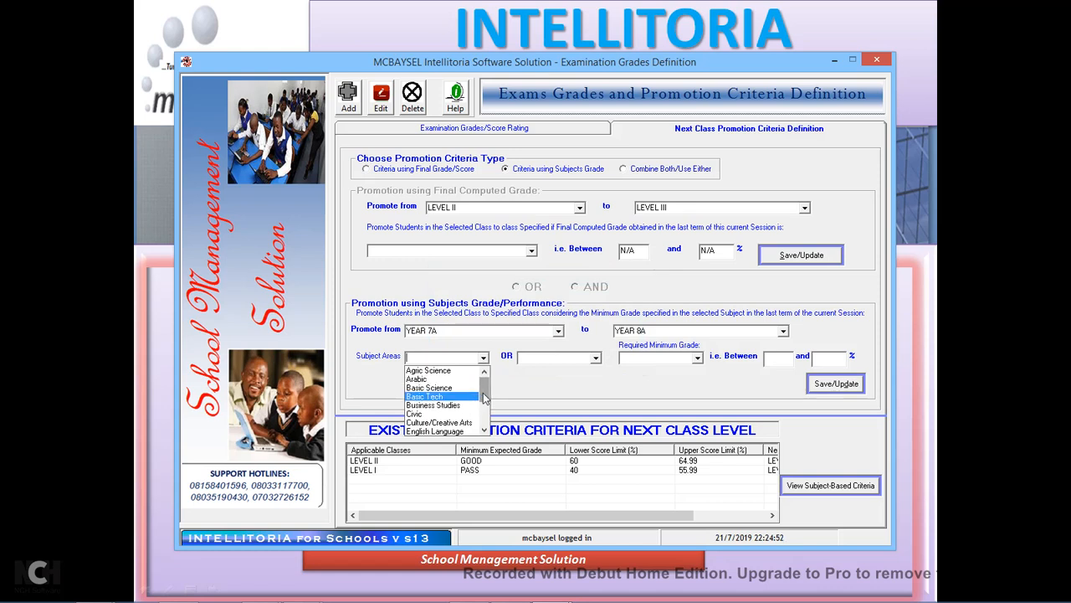
left_click_drag(480, 400, 485, 407)
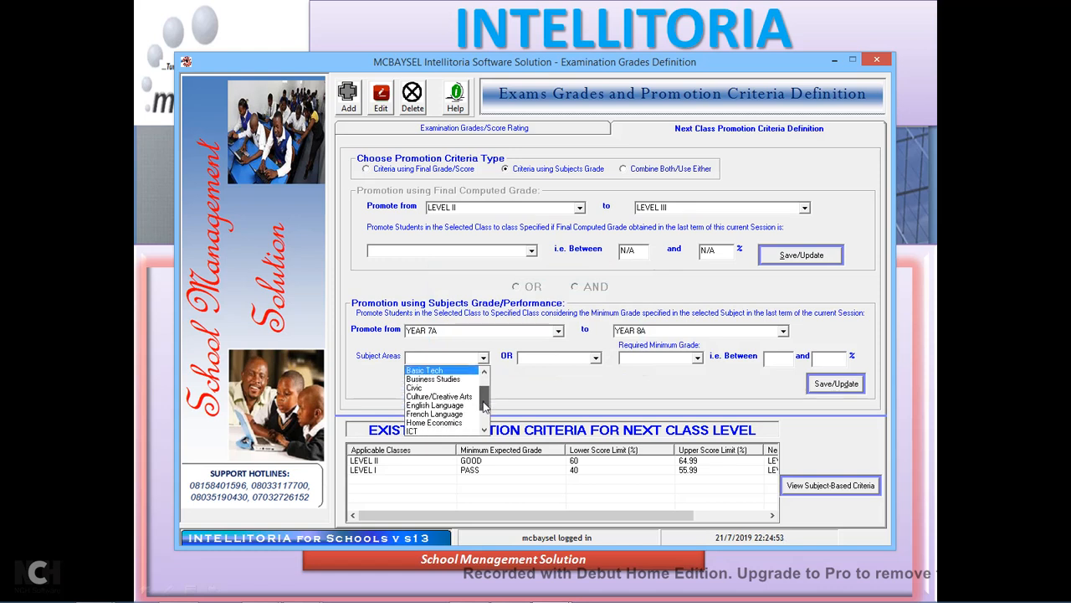
left_click(435, 405)
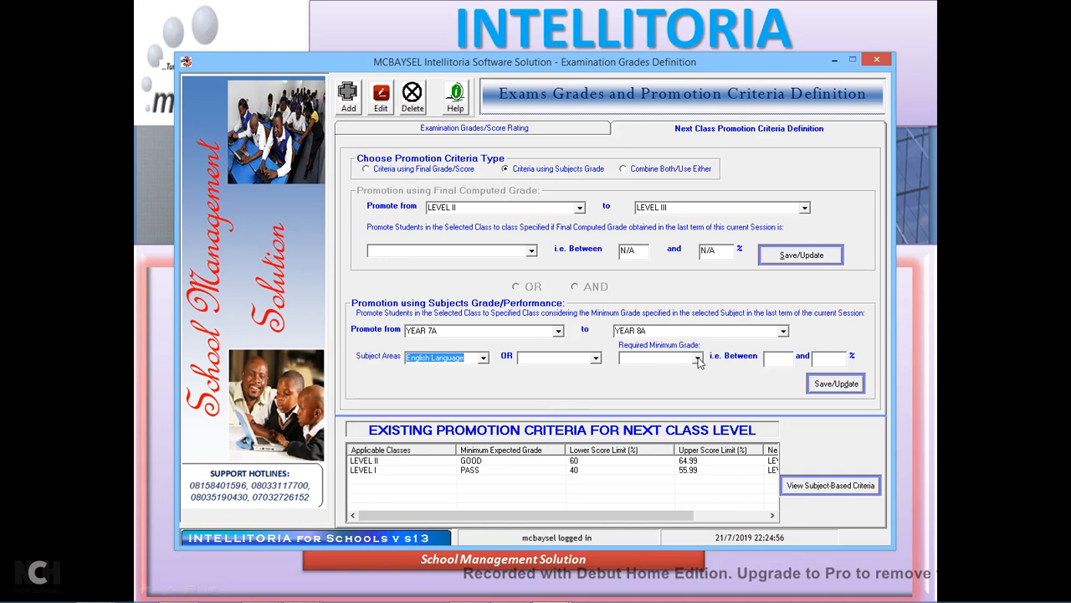
left_click(596, 358)
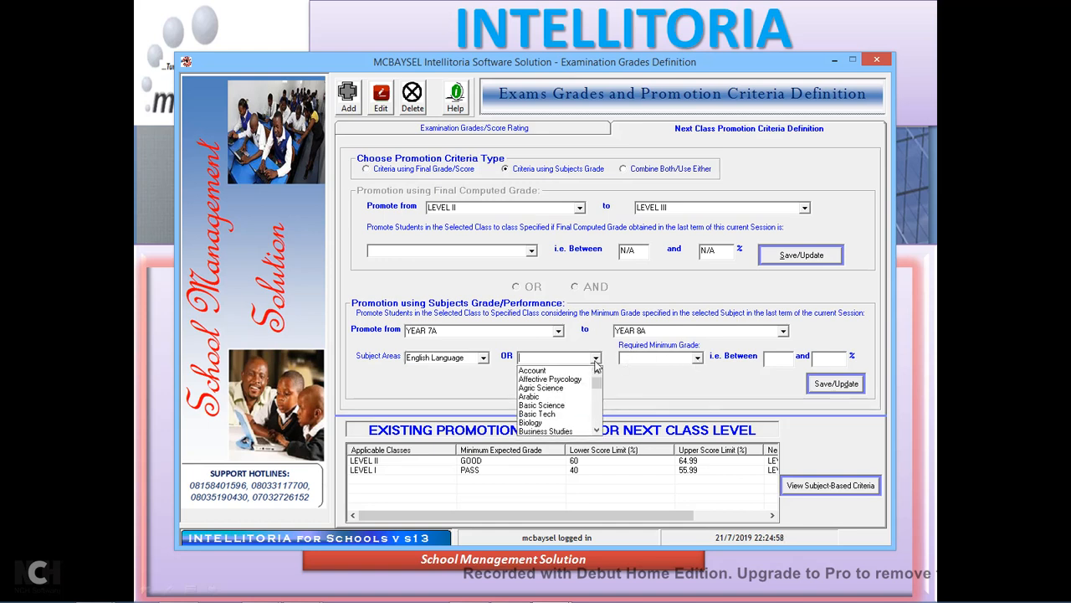
left_click(627, 393)
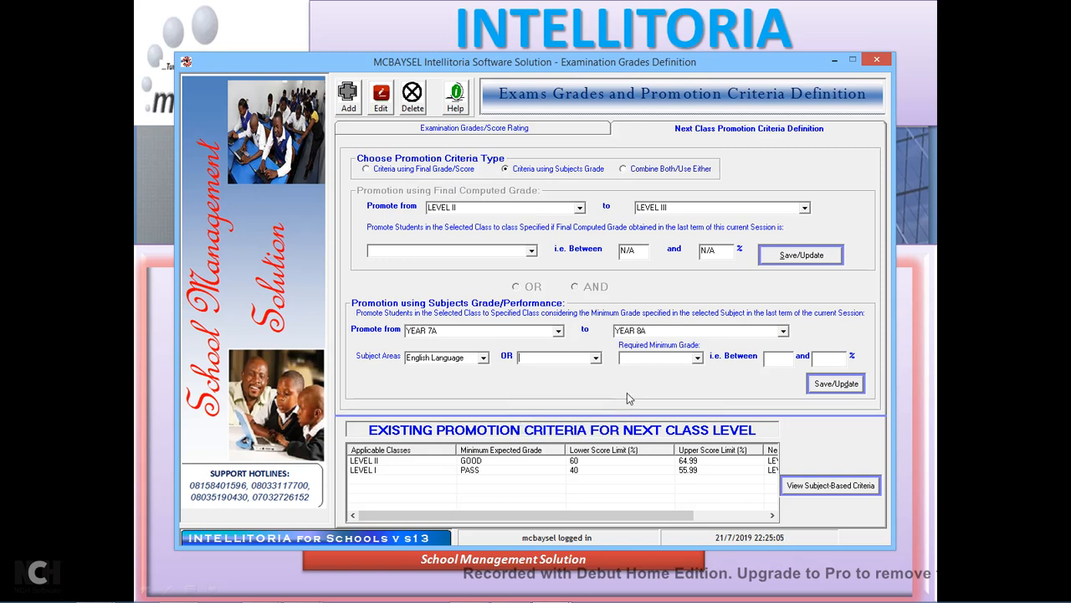
left_click(698, 359)
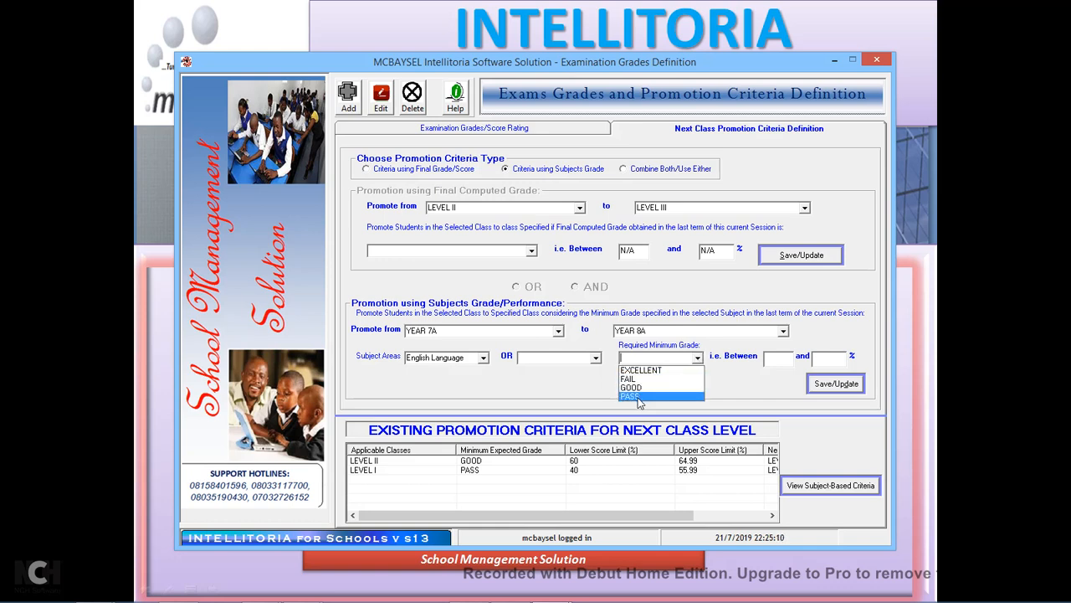
left_click(636, 389)
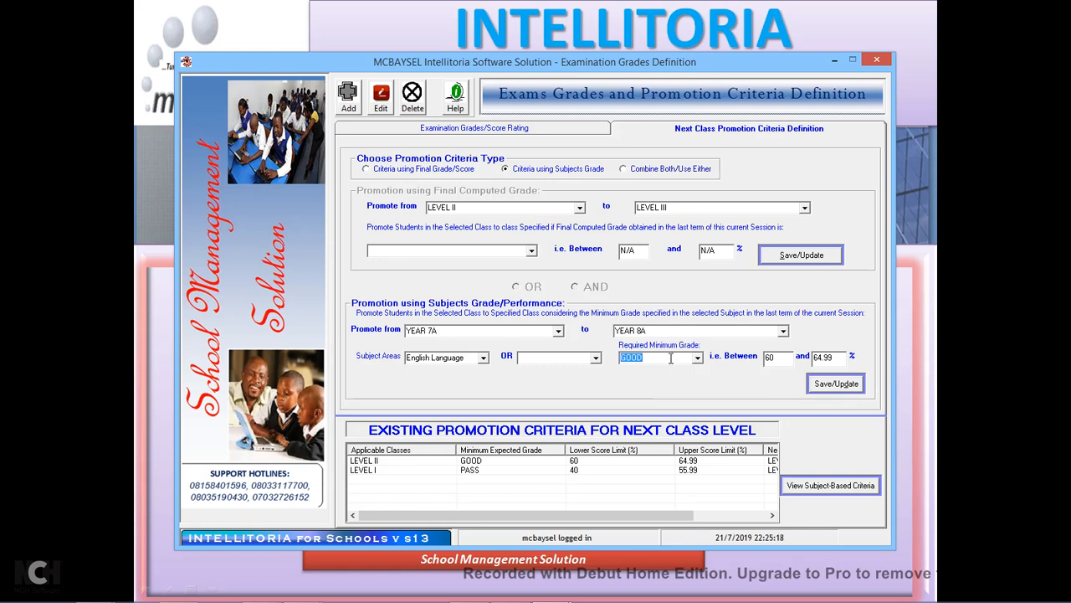
left_click(842, 389)
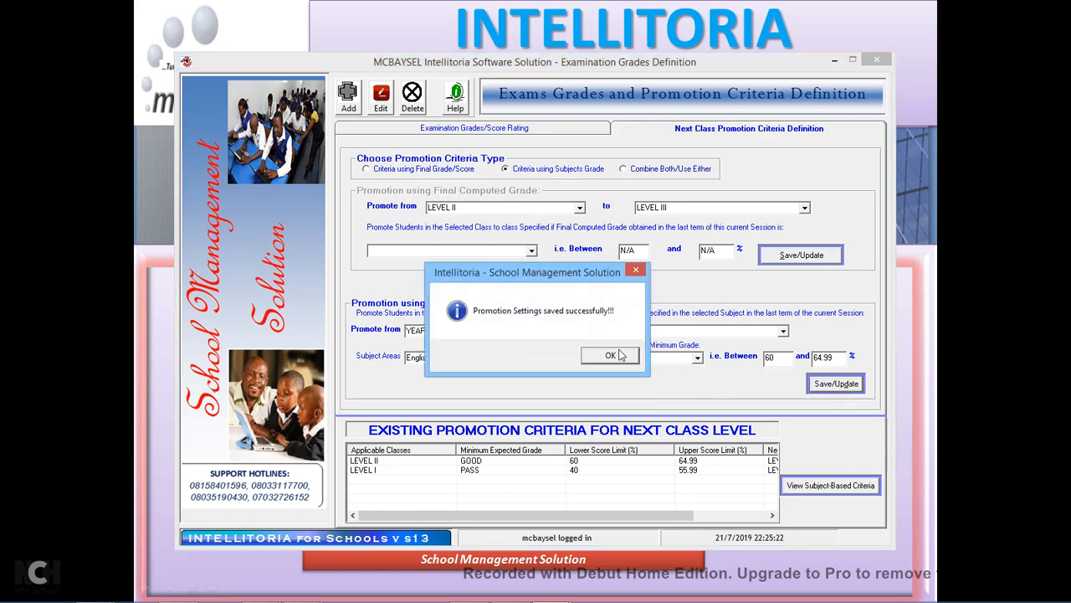
left_click(611, 356)
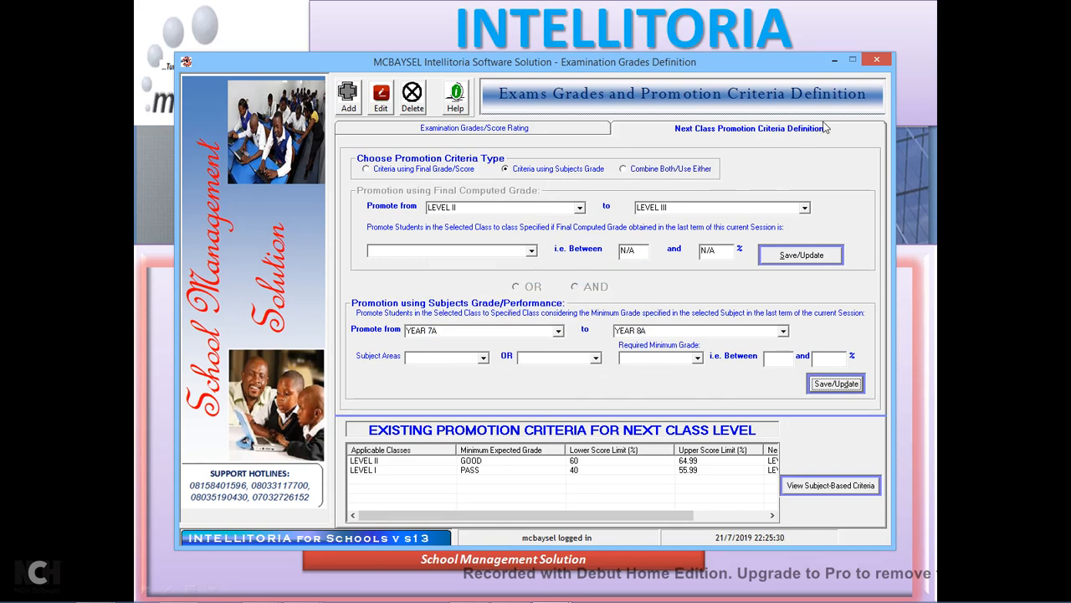
Step: Close the examination grades definition and view the youths development and clubs list in the cleanliness, psychomotor, affective, sports, clubs and spiritual domain definition
left_click(877, 62)
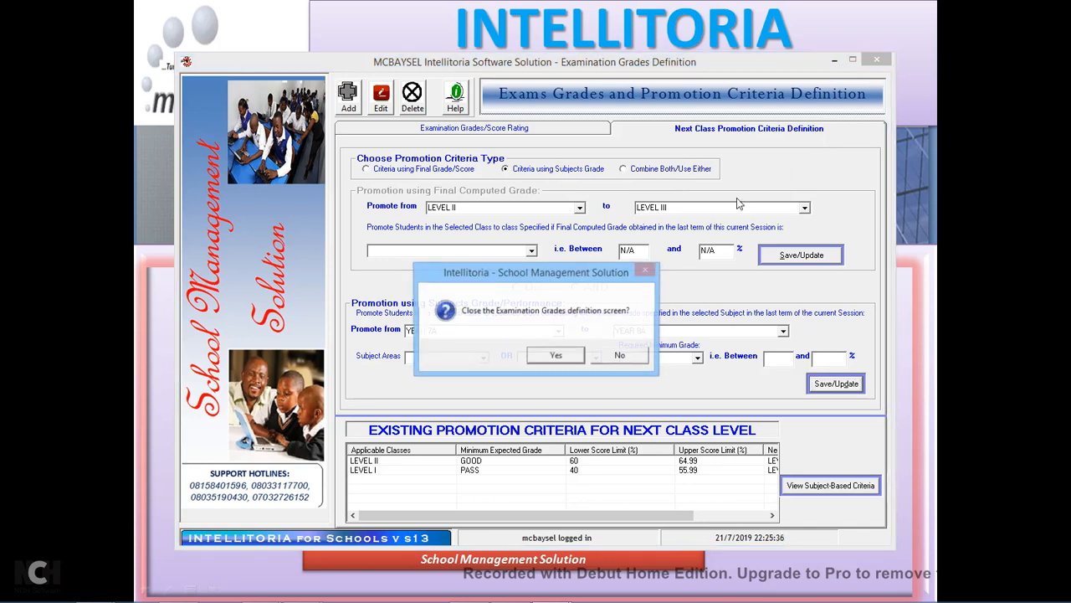
left_click(557, 356)
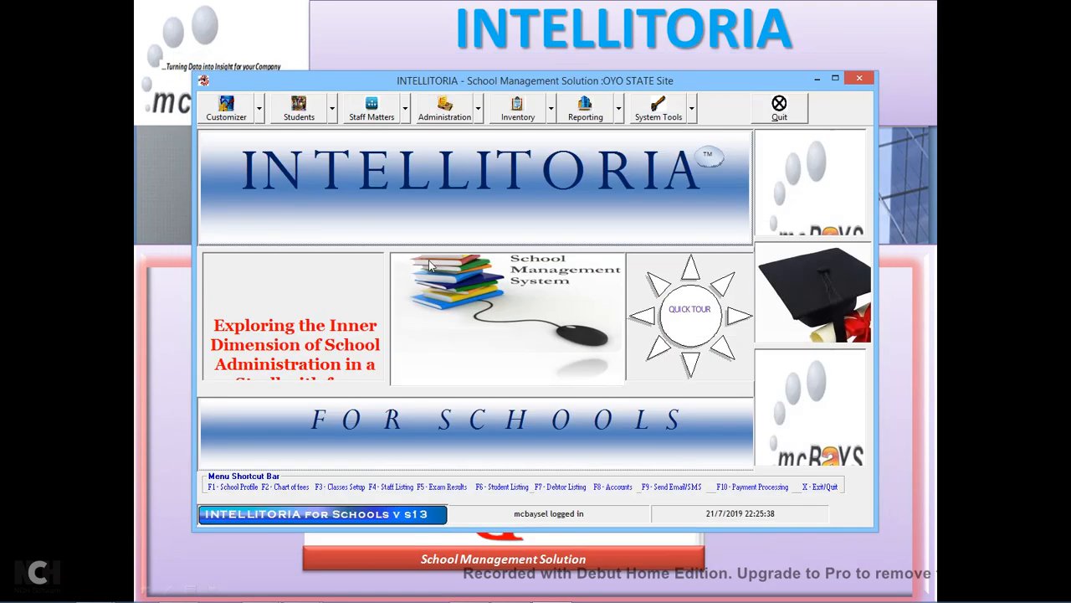
left_click(260, 116)
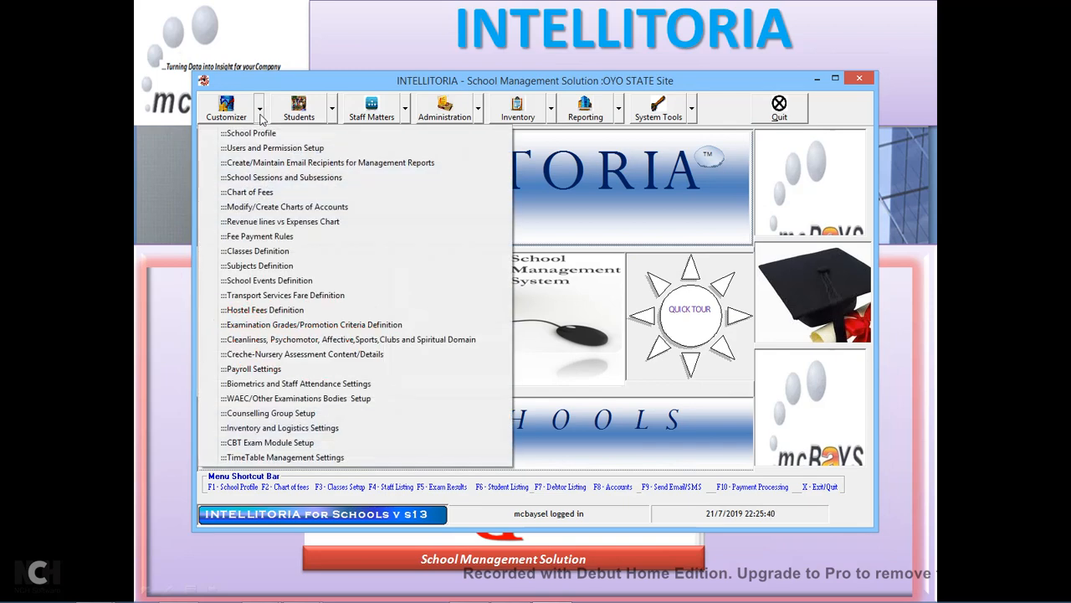
left_click(342, 340)
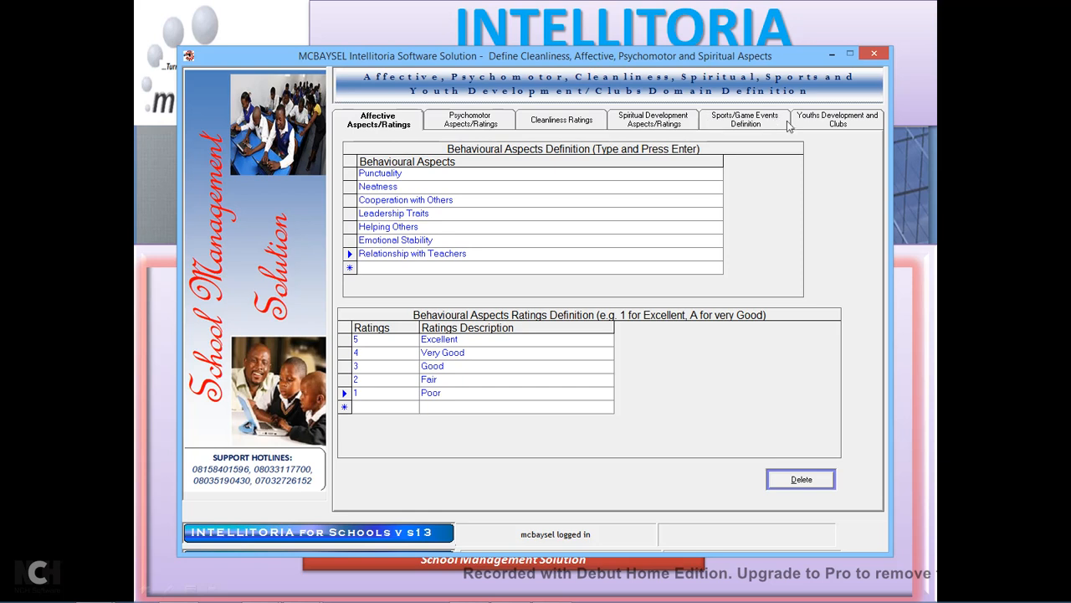
left_click(835, 125)
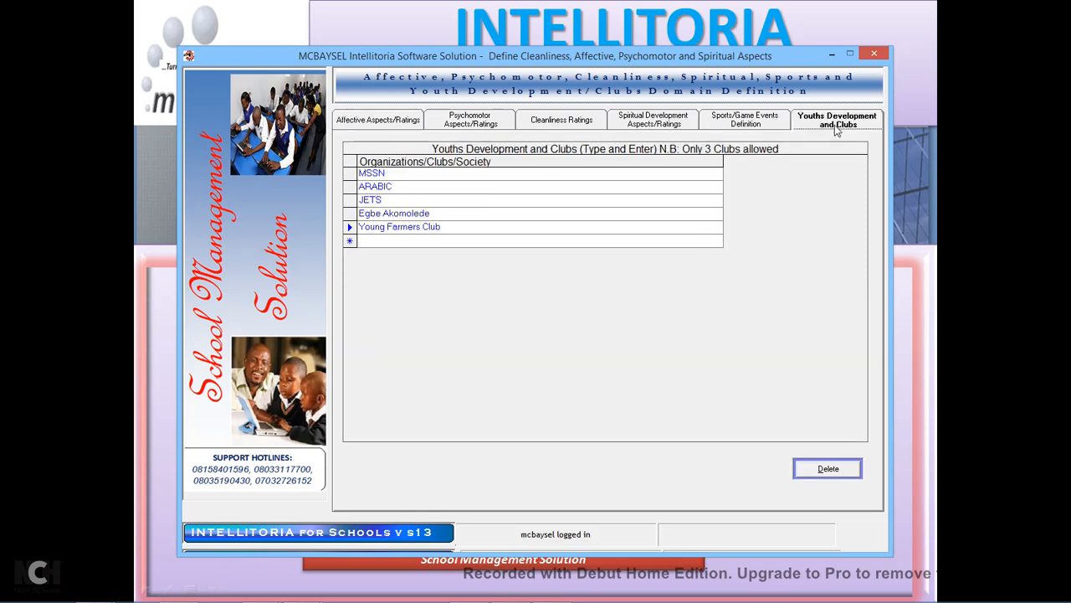
Step: Review the spiritual, cleanliness, psychomotor and affective aspects and ratings, including the behavioural rating descriptions, and close the domain definition
left_click(737, 124)
left_click(667, 124)
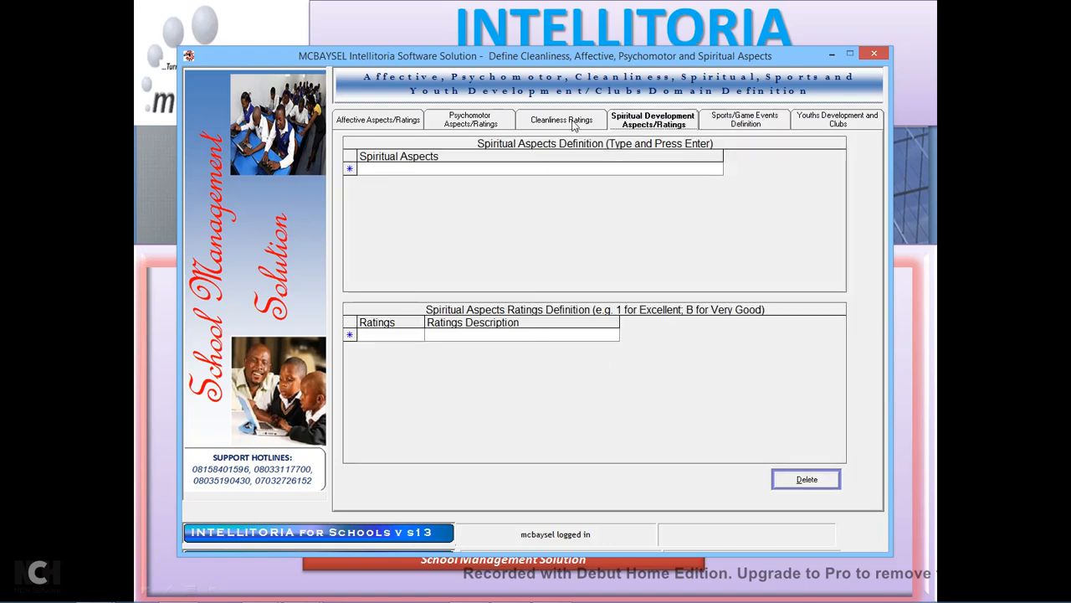
left_click(562, 121)
left_click(481, 119)
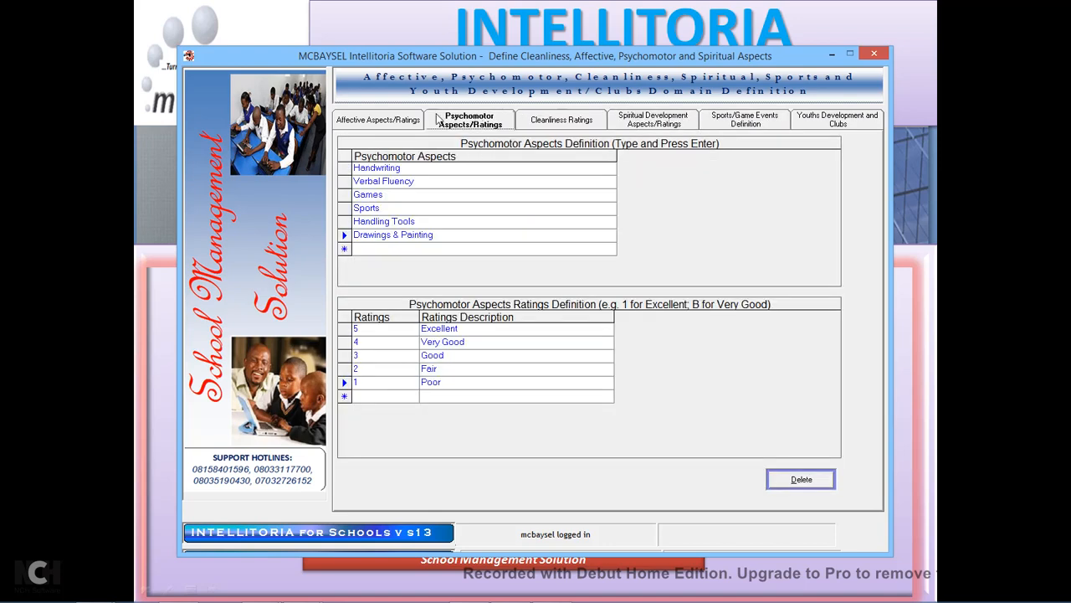
left_click(393, 124)
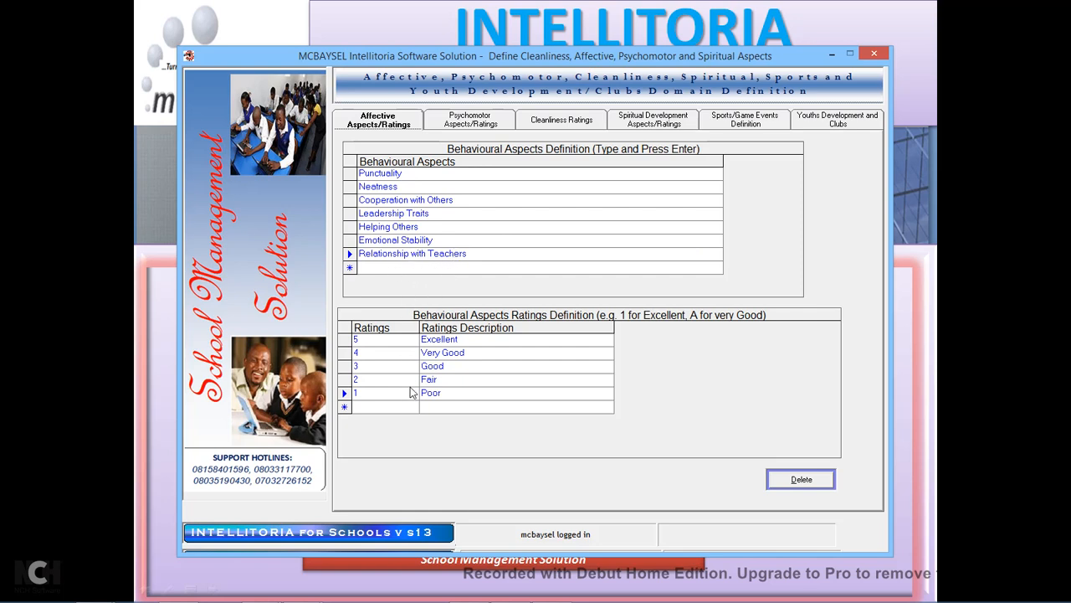
left_click(459, 396)
left_click(477, 381)
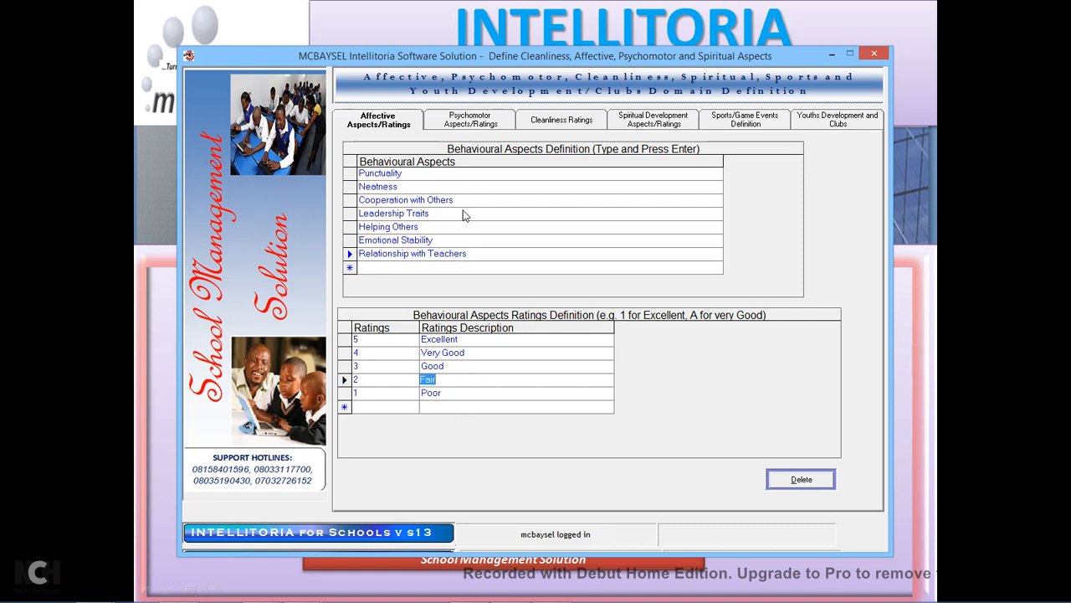
left_click(493, 127)
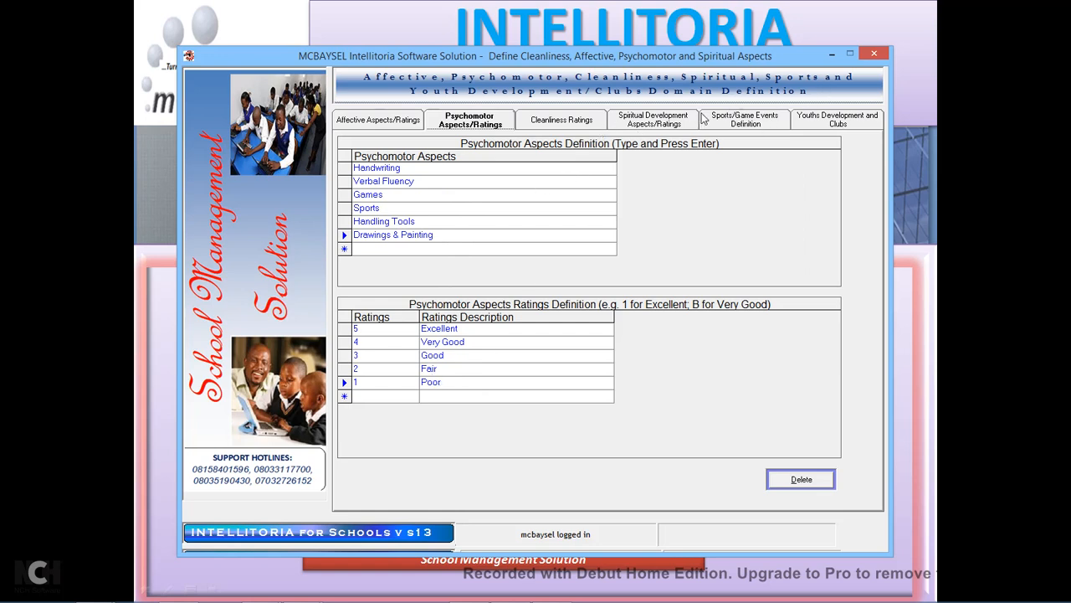
left_click(873, 54)
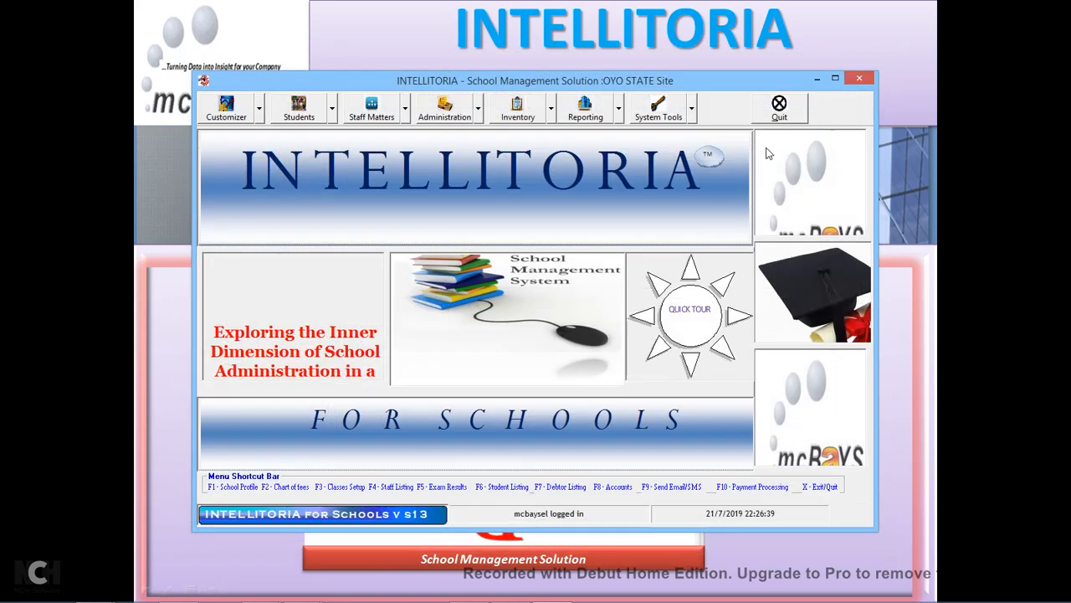
Step: Open the search and update screen for staff details and list all staff with Active status
left_click(260, 115)
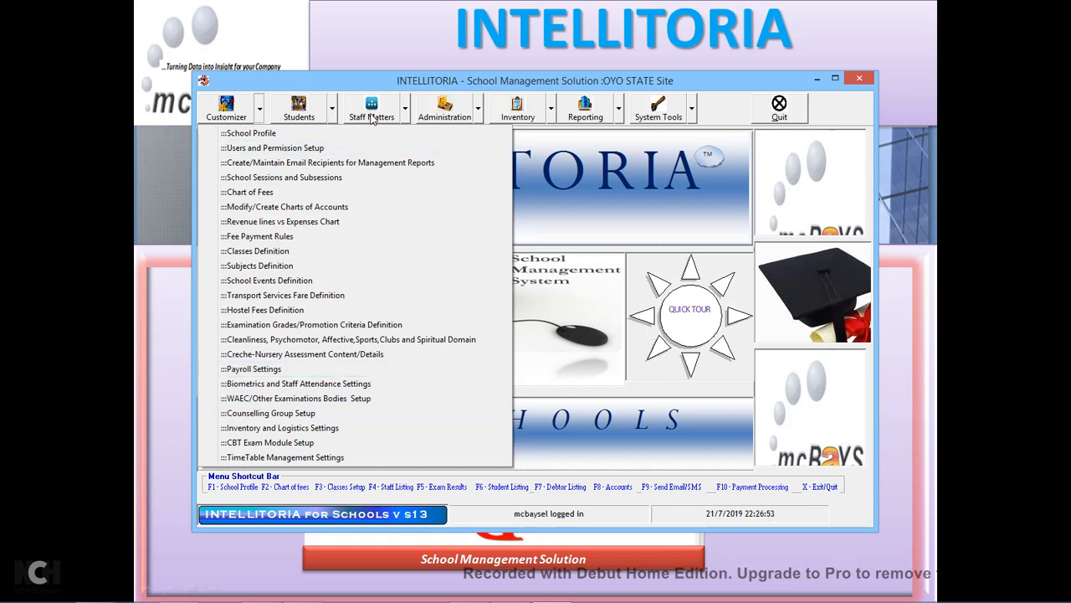
left_click(405, 113)
left_click(405, 114)
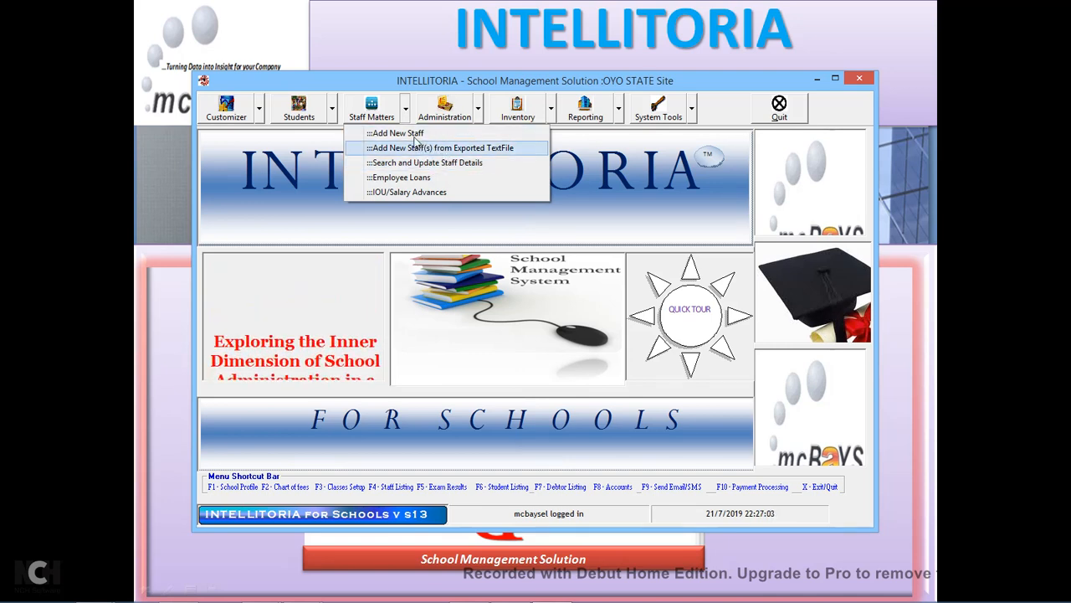
left_click(406, 116)
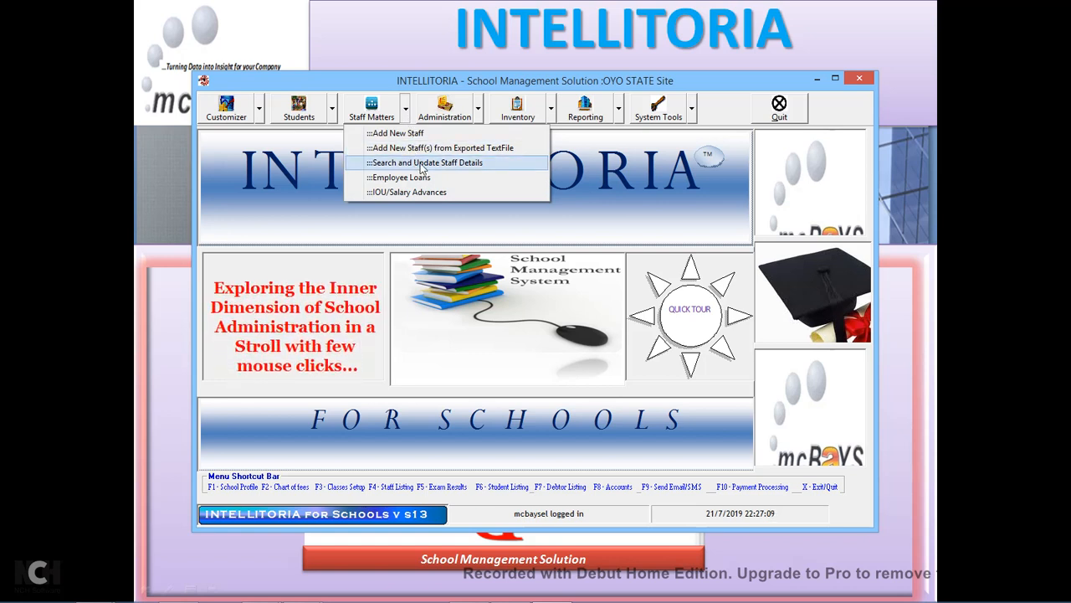
left_click(421, 163)
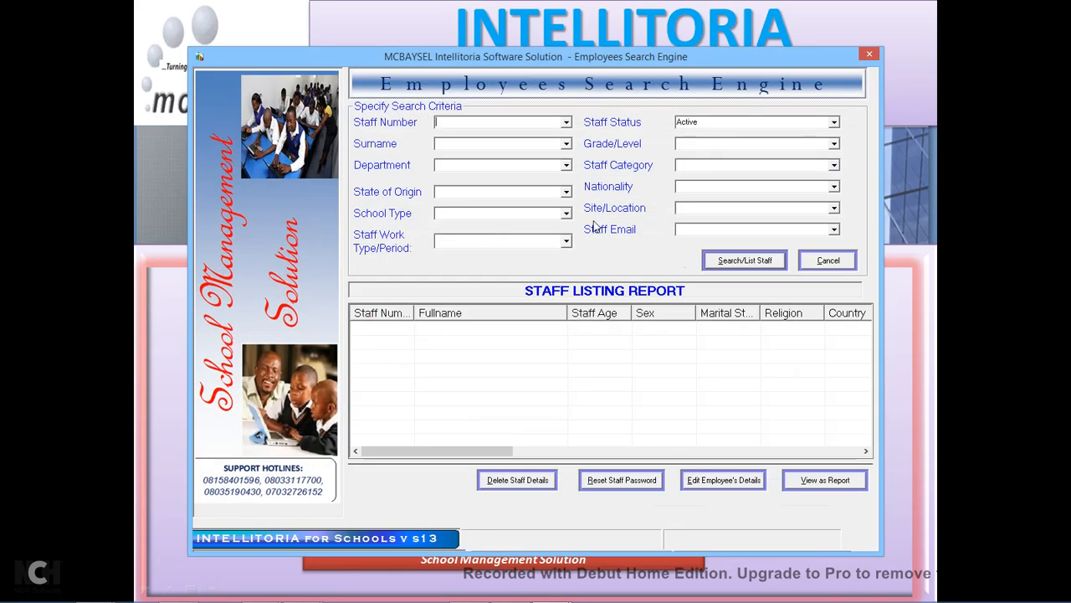
left_click(766, 260)
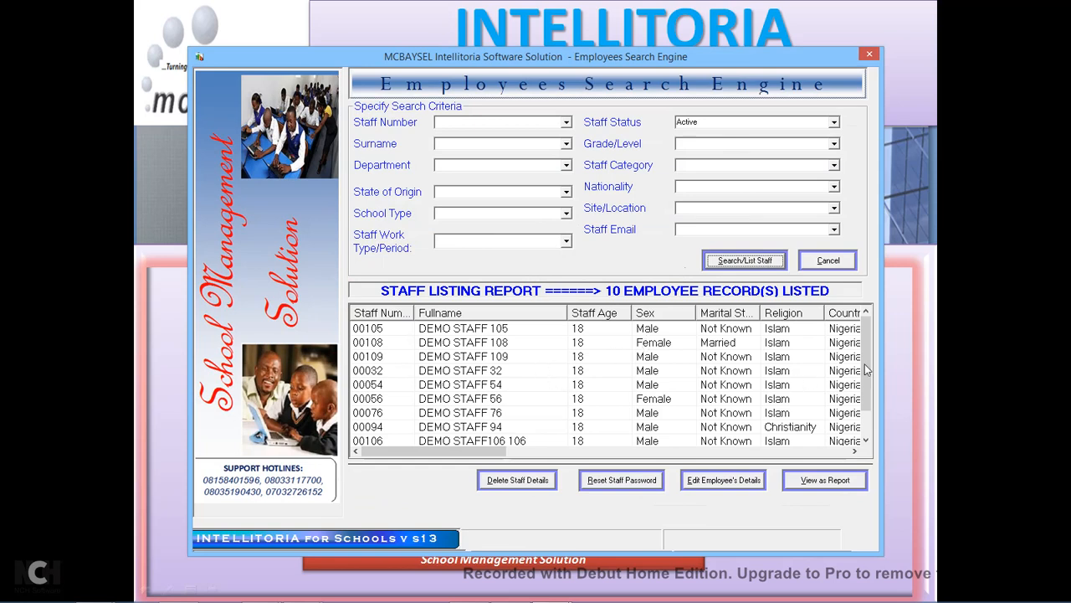
mouse_move(870, 370)
left_mouse_down()
mouse_move(869, 400)
mouse_move(869, 377)
left_mouse_up()
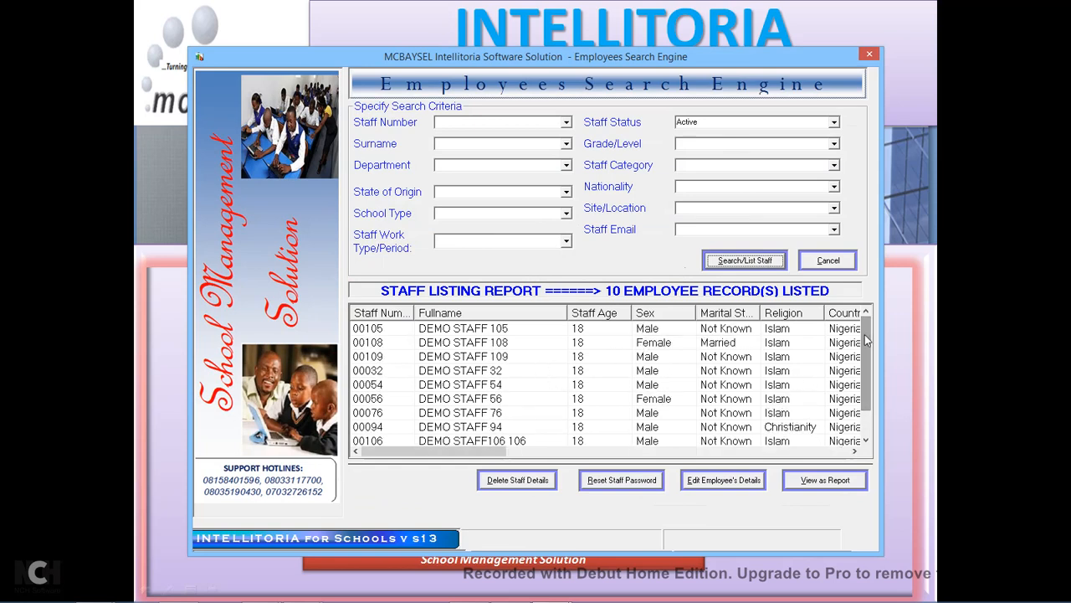
Step: Open the third listed employee's details for editing and choose Teaching Staff as the staff category
left_click(526, 357)
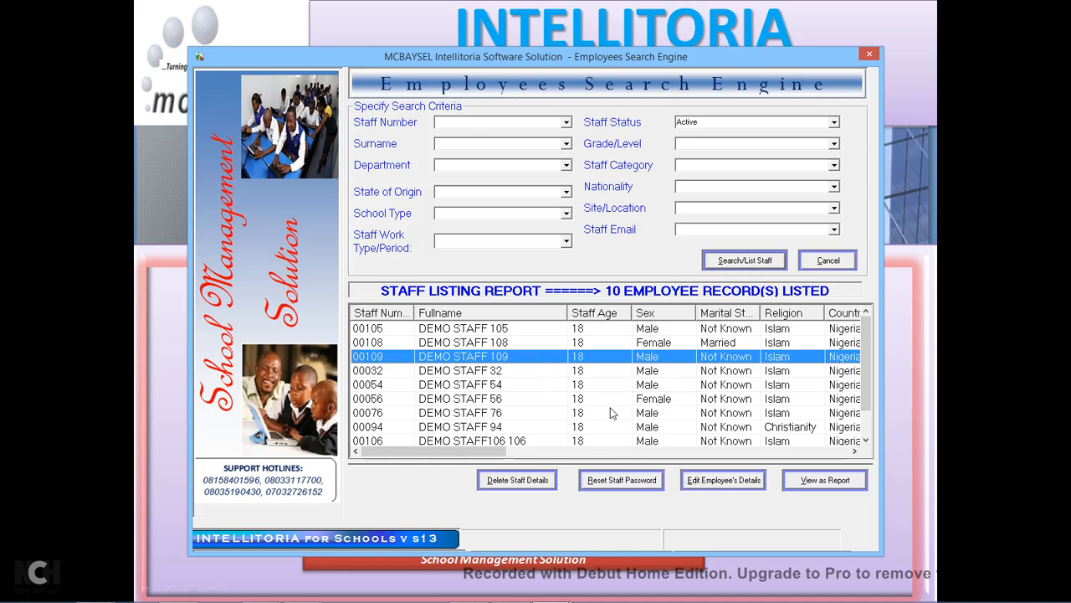
left_click(723, 483)
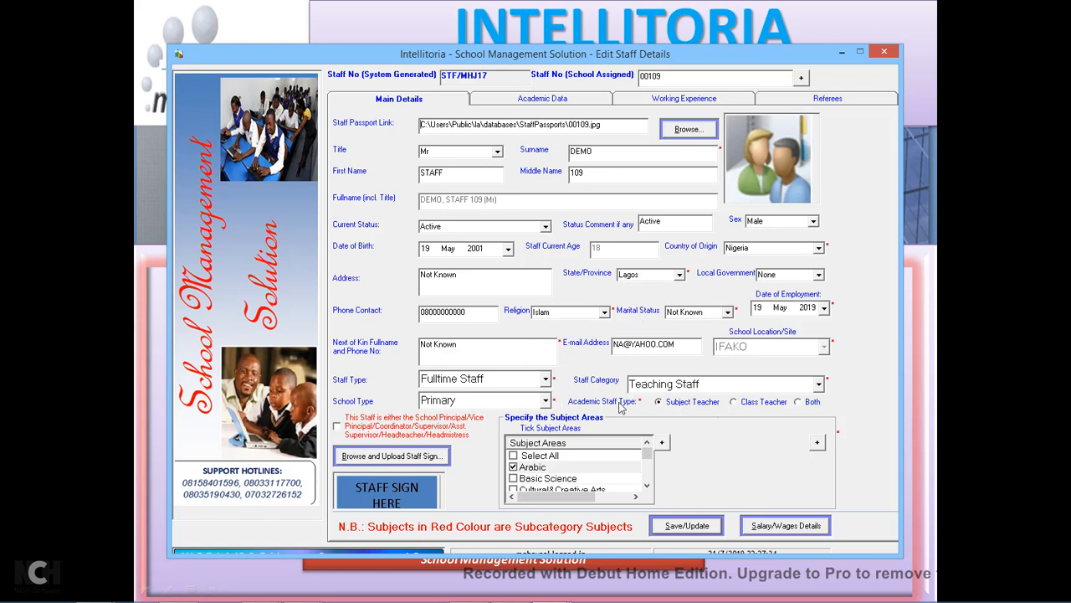
left_click(818, 386)
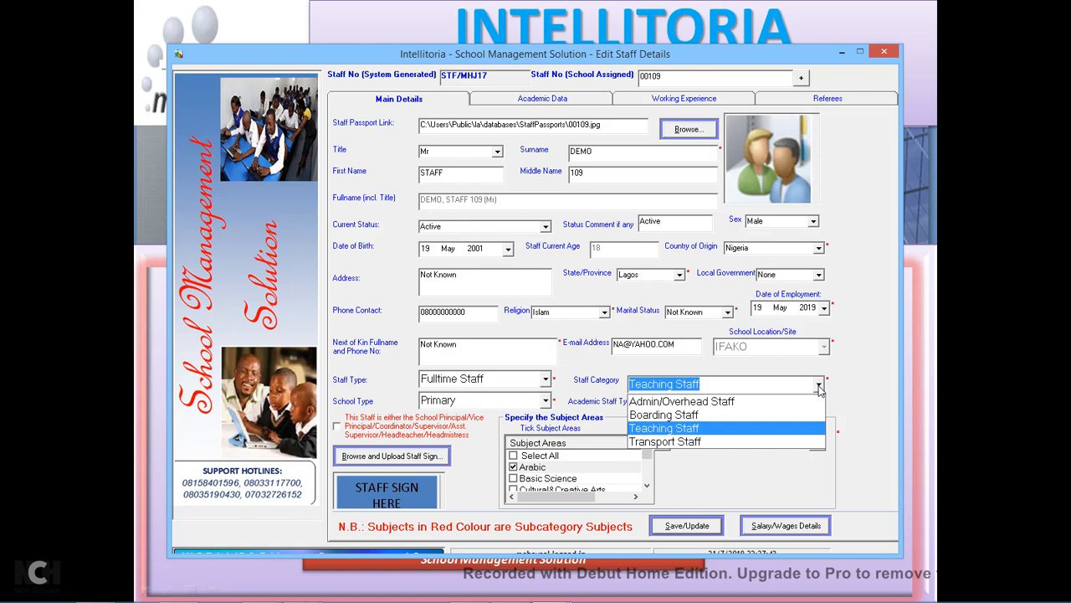
left_click(667, 429)
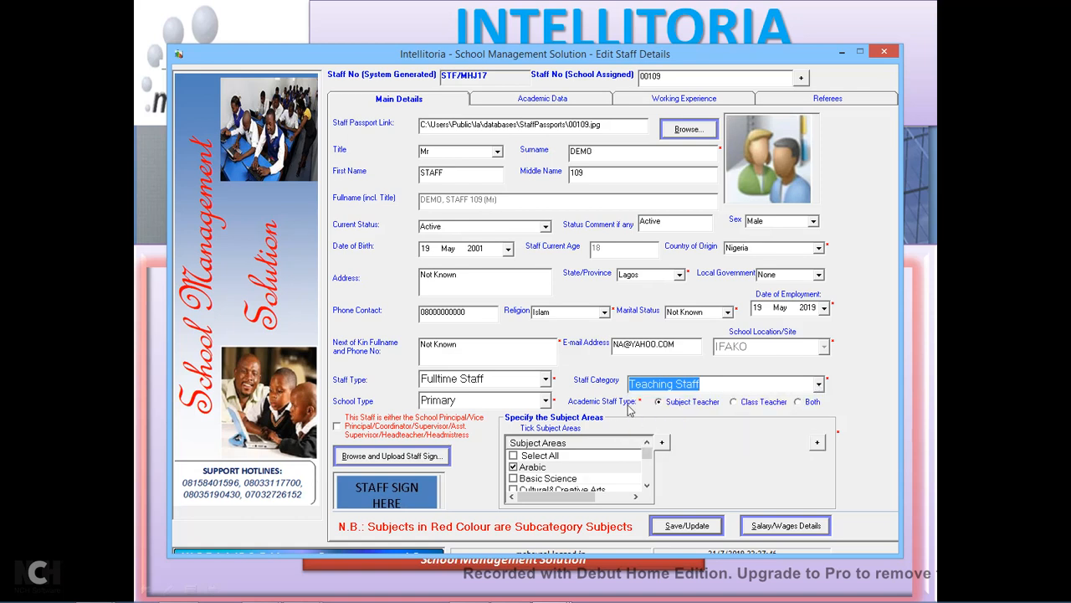
Step: Look through the available school types and set the employee's school type to Junior Secondary
left_click(546, 402)
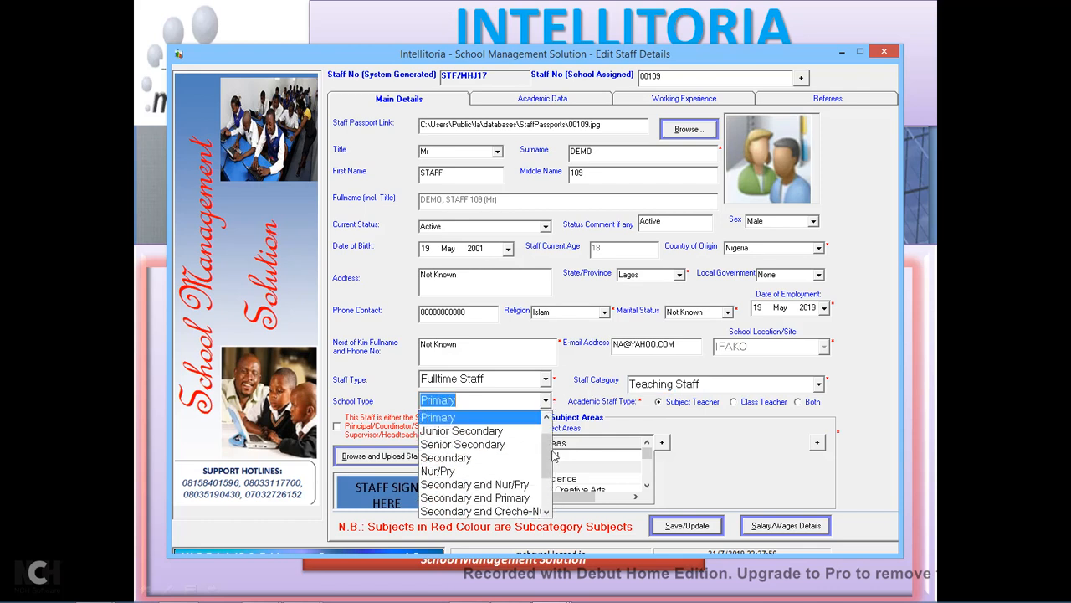
scroll(549, 453, "down", 1)
scroll(550, 453, "up", 1)
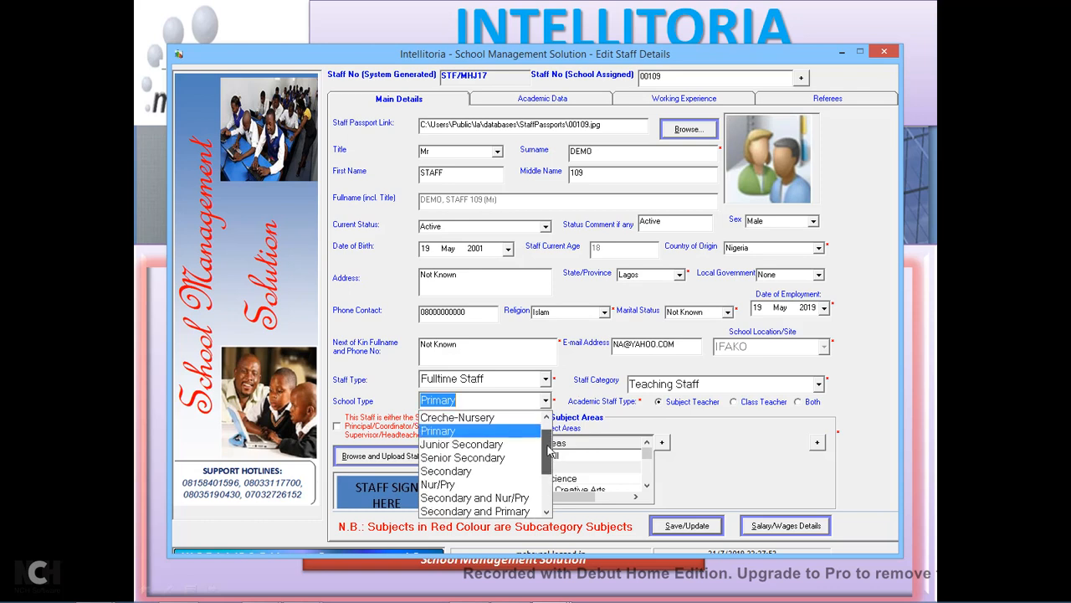
scroll(548, 446, "up", 1)
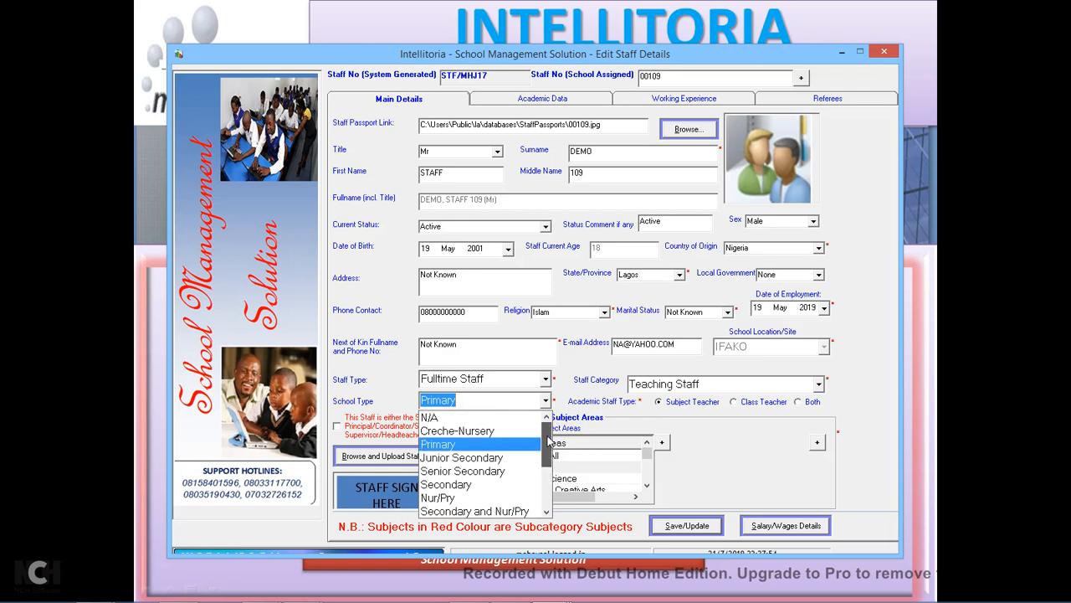
scroll(548, 444, "down", 1)
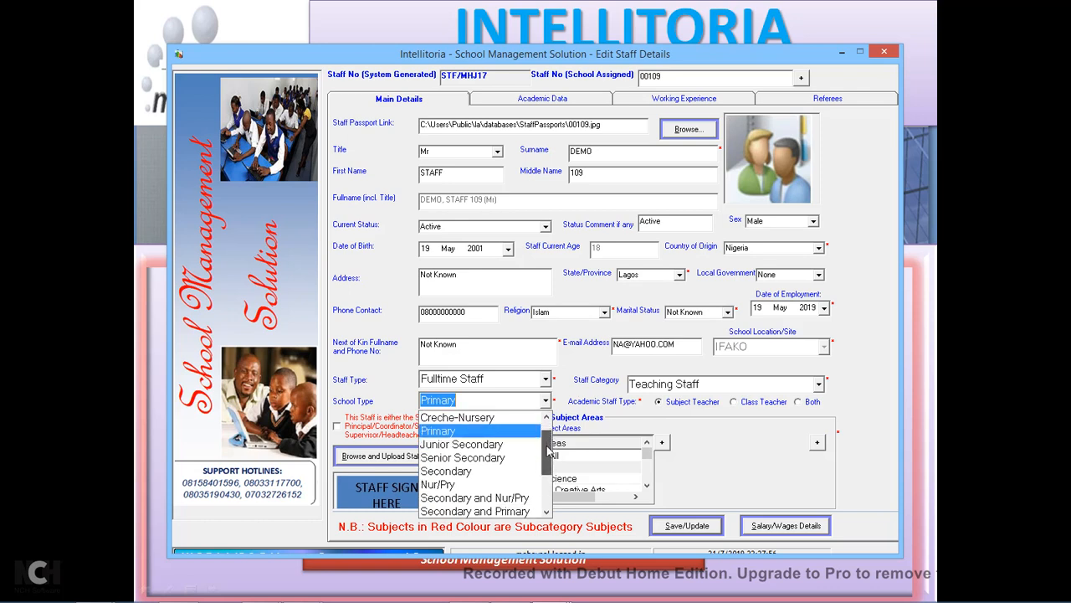
left_click(640, 450)
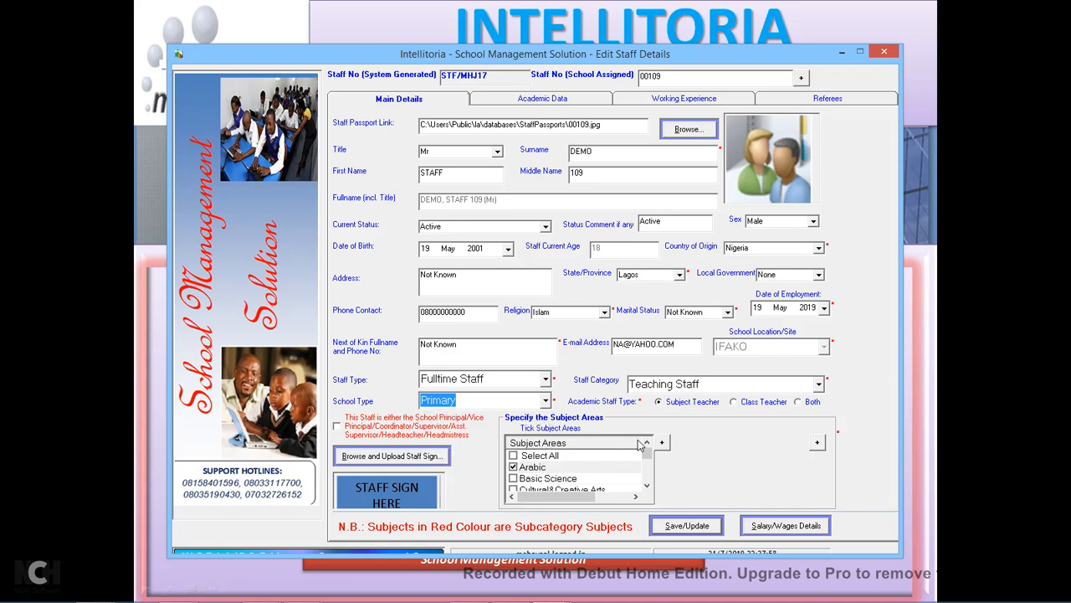
left_click(547, 402)
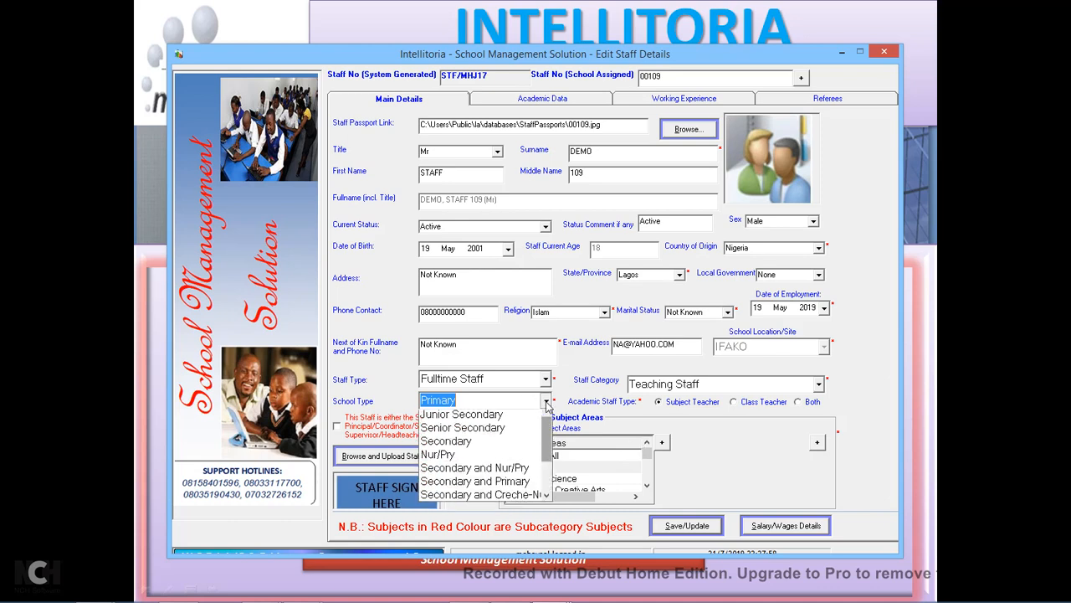
left_click(478, 435)
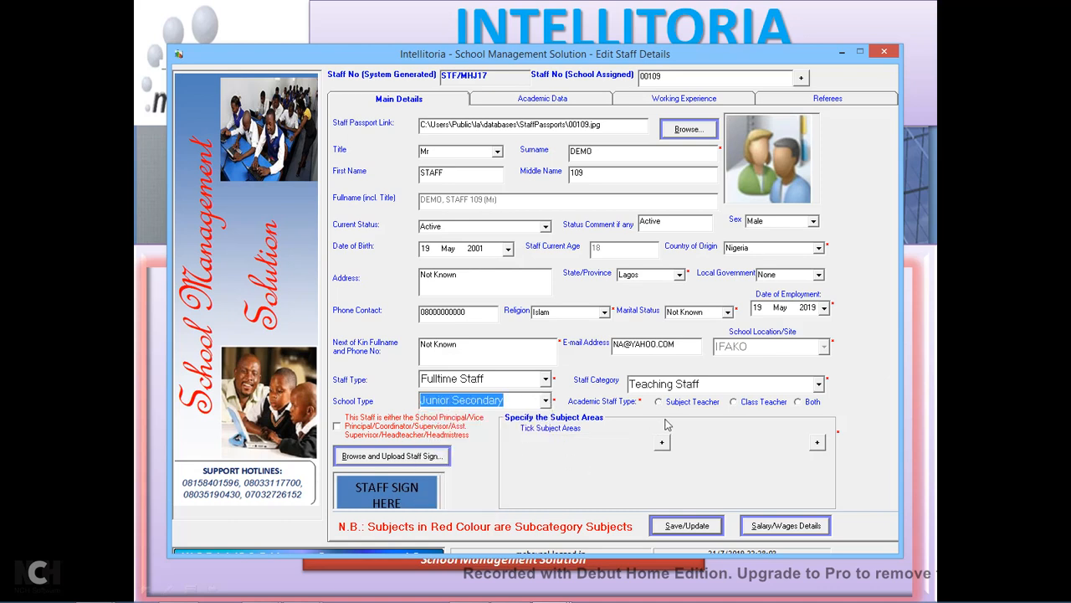
Step: Try the Subject Teacher and Class Teacher academic staff types, looking through the subject areas and classes each one offers
left_click(704, 403)
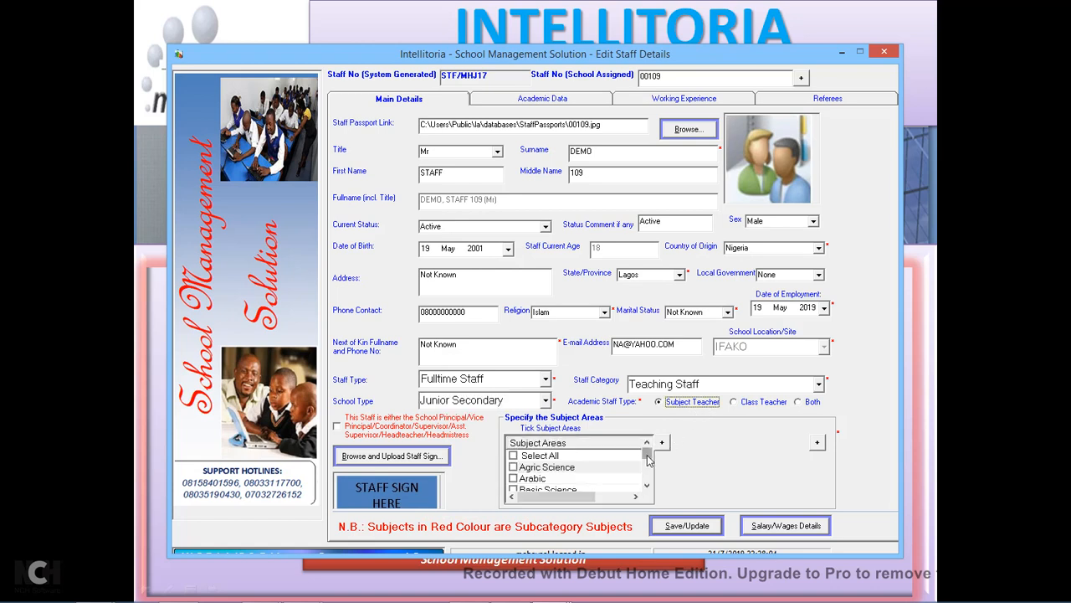
mouse_move(648, 463)
left_mouse_down()
mouse_move(649, 488)
mouse_move(649, 453)
left_mouse_up()
left_click(757, 403)
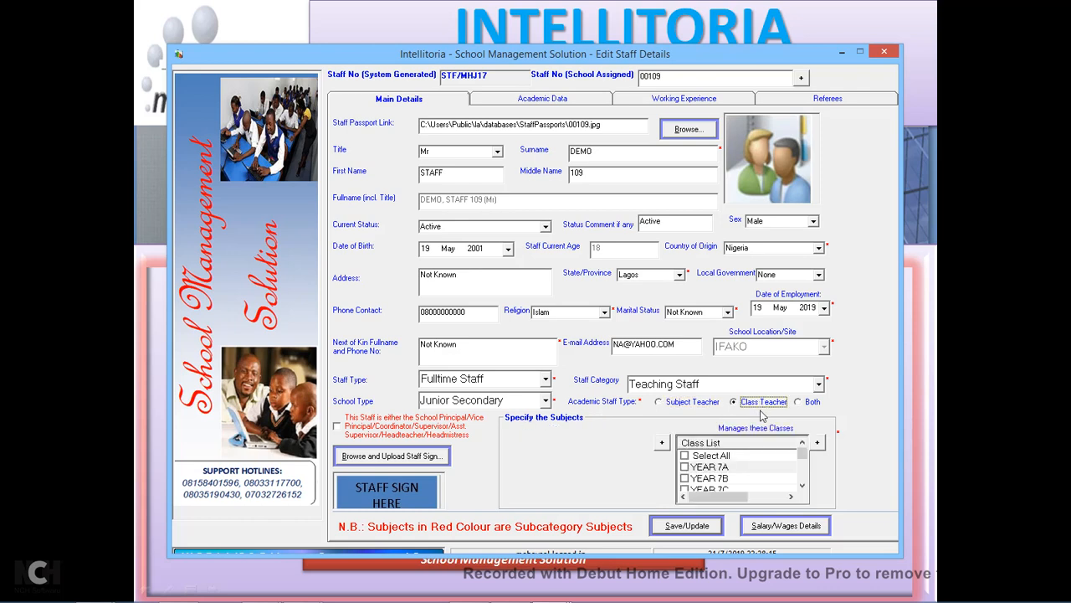
left_click(802, 486)
left_click(802, 486)
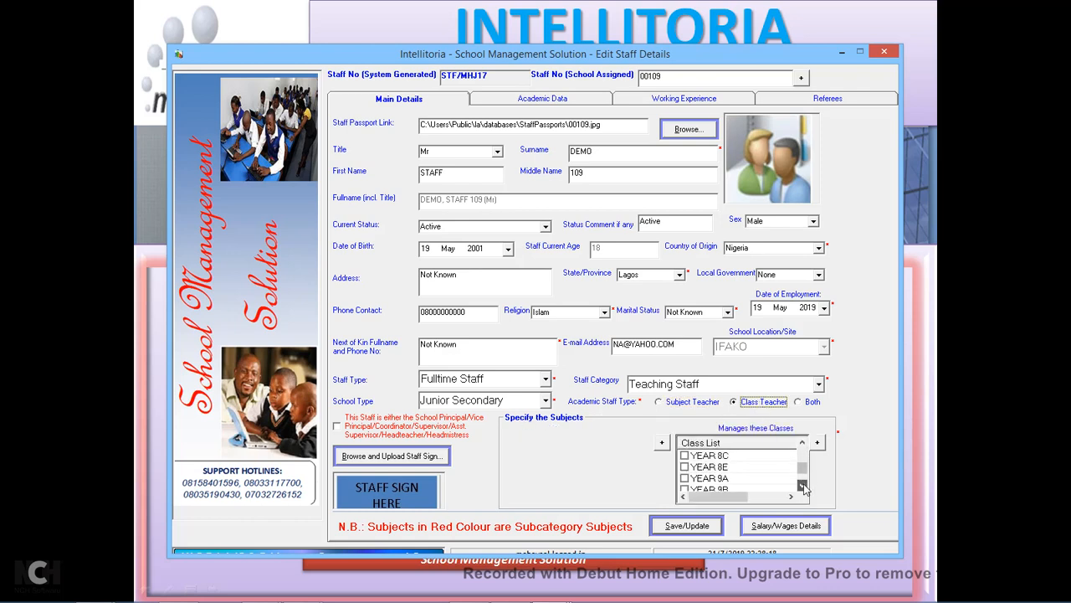
scroll(725, 467, "up", 5)
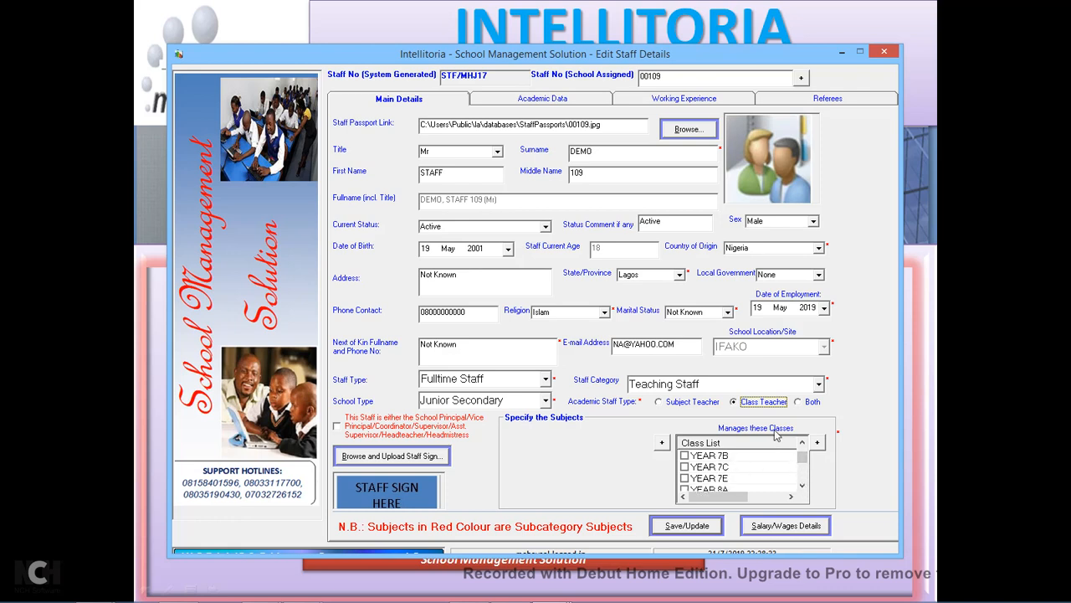
Step: Set the academic staff type to Both and assign the Agric Science, Basic Science and Basic Tech subject areas
left_click(801, 403)
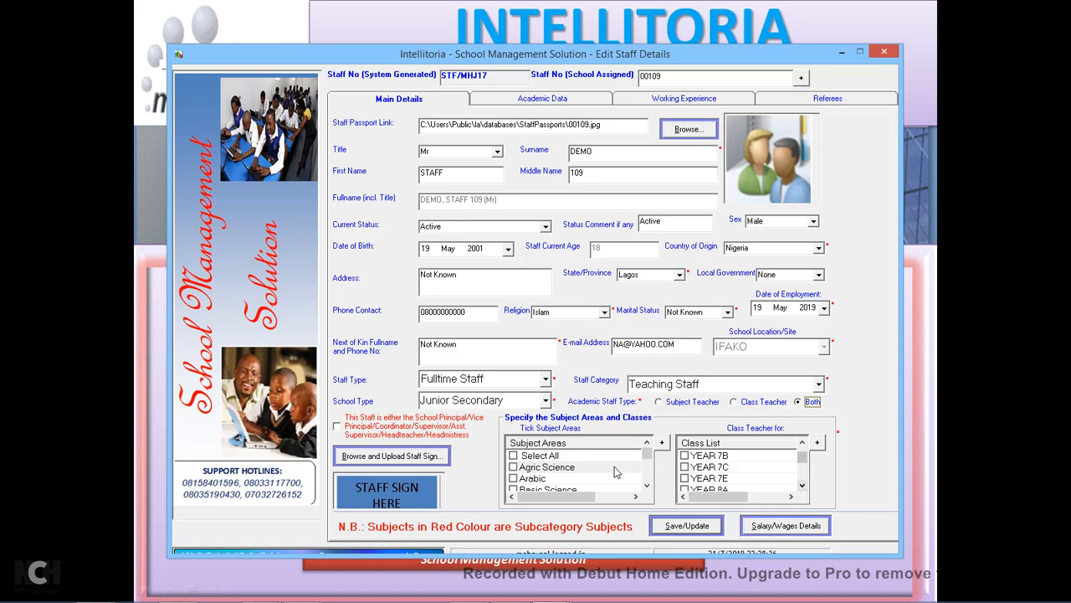
left_click(514, 465)
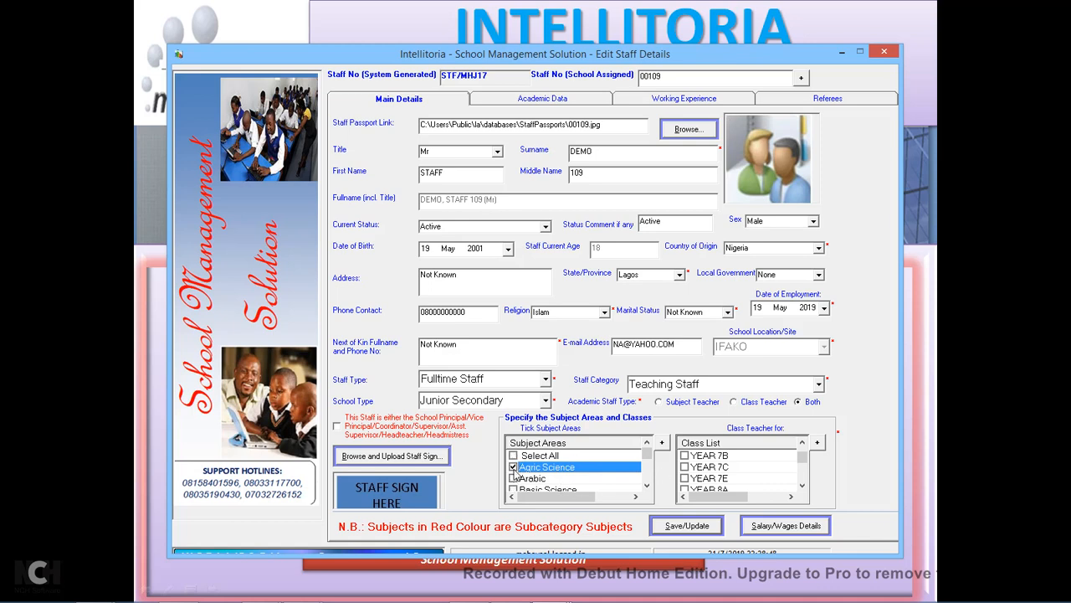
left_click(646, 486)
left_click(646, 486)
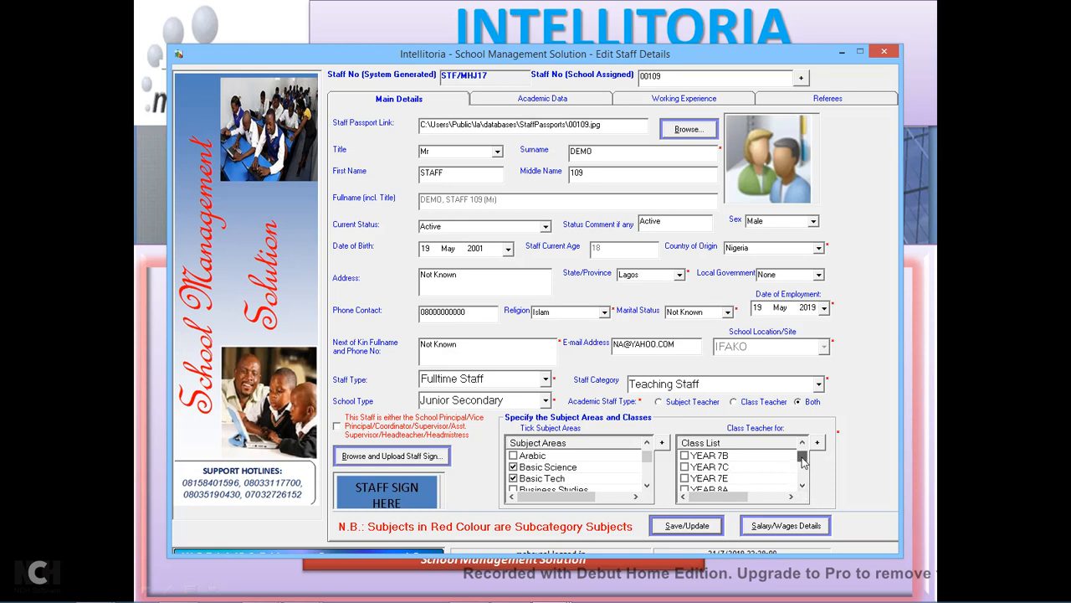
Step: Make the employee class teacher for YEAR 7B, save the staff record and close the salary and wages information
left_click_drag(802, 463, 802, 453)
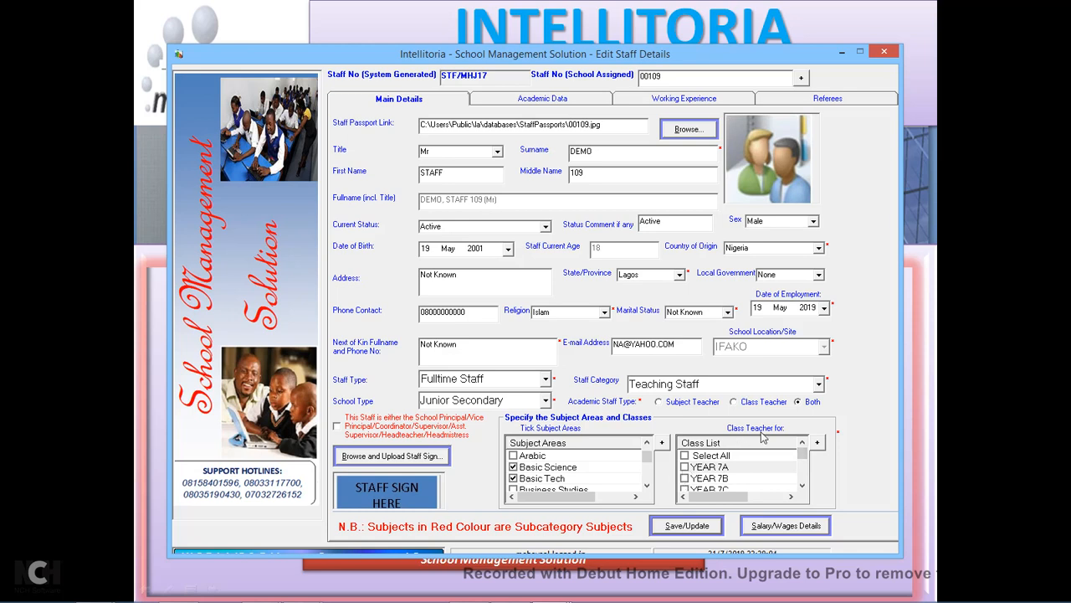
left_click(684, 479)
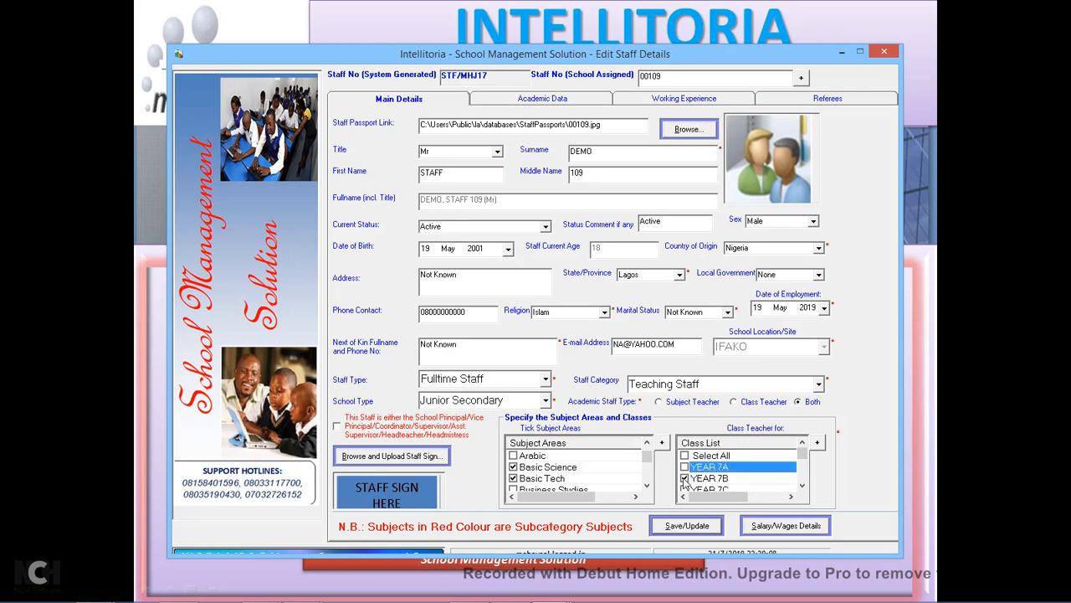
left_click(699, 527)
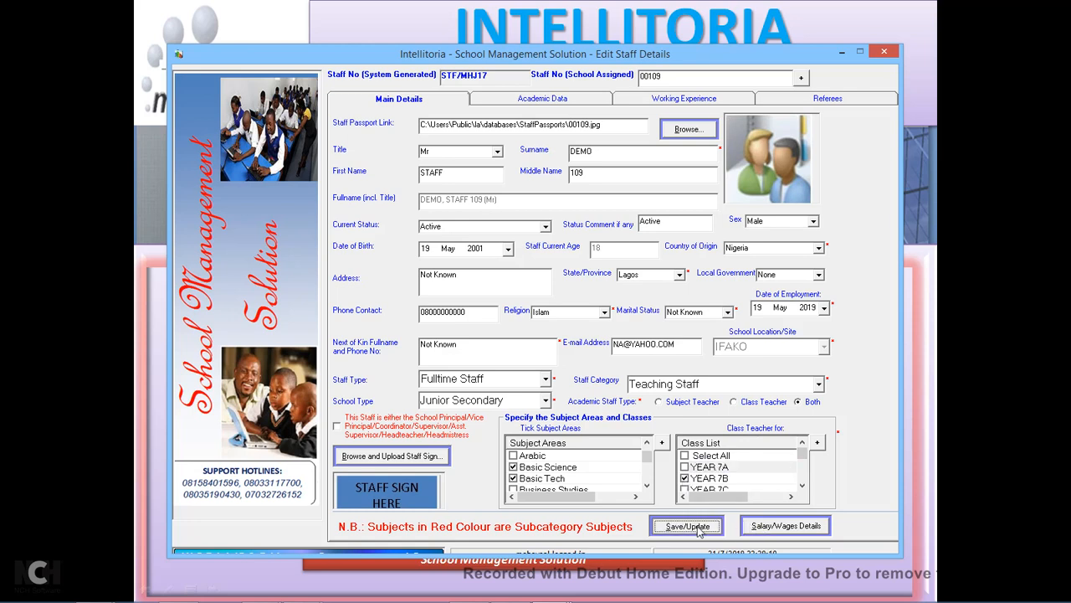
left_click(644, 358)
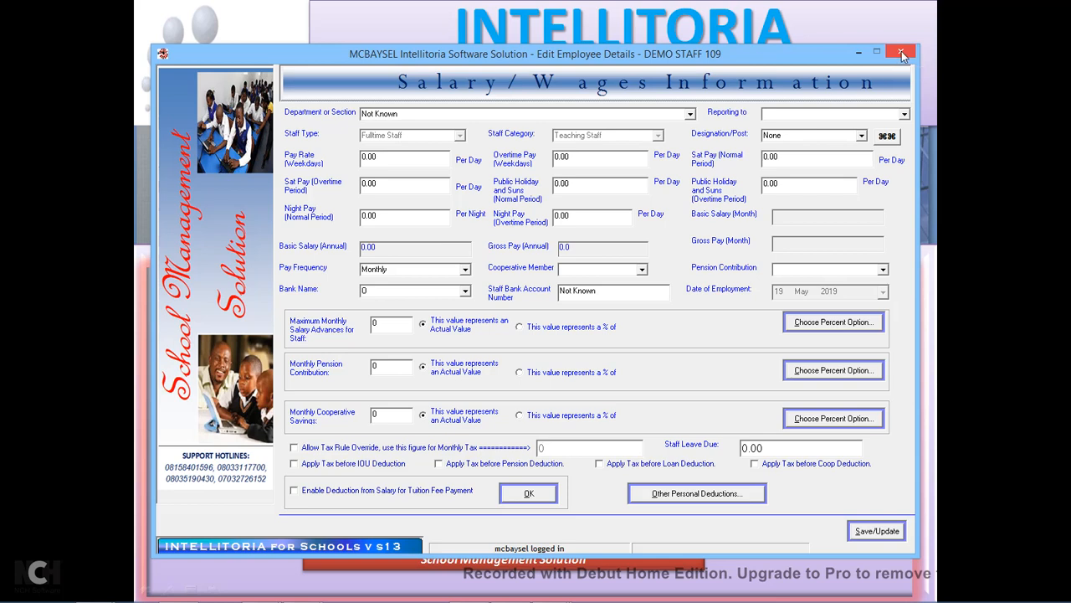
left_click(902, 52)
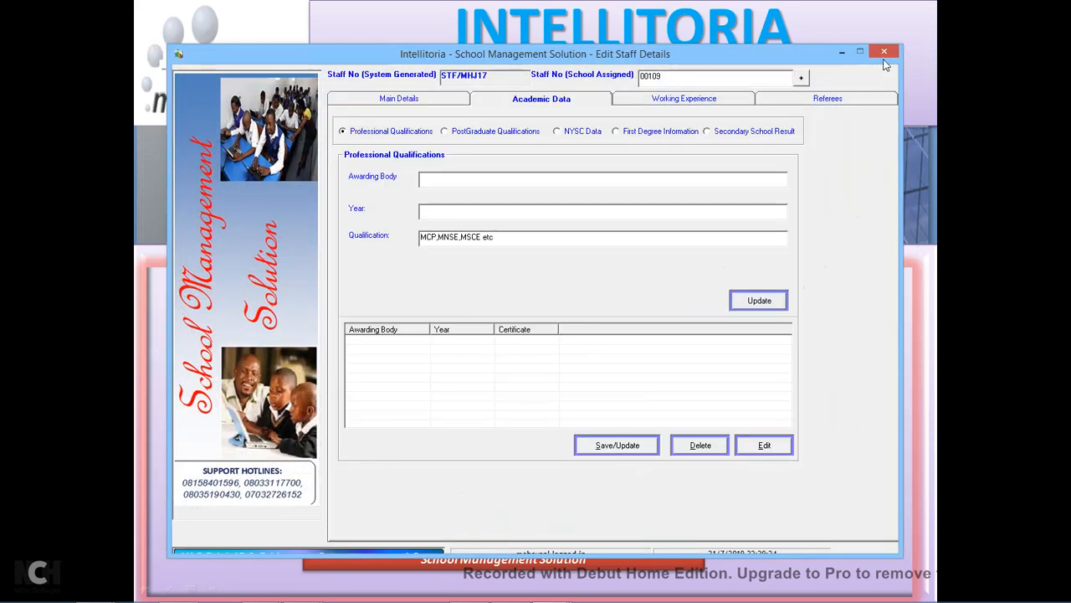
Step: Close the staff details, reopen the same employee's record from the staff listing and check the assigned subject areas
left_click(885, 53)
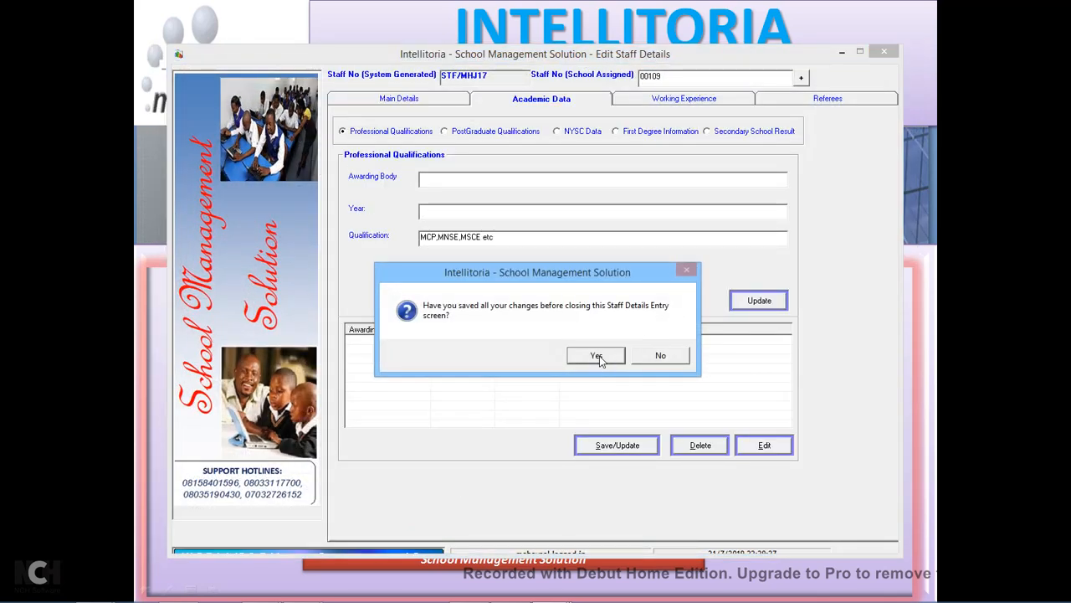
left_click(596, 356)
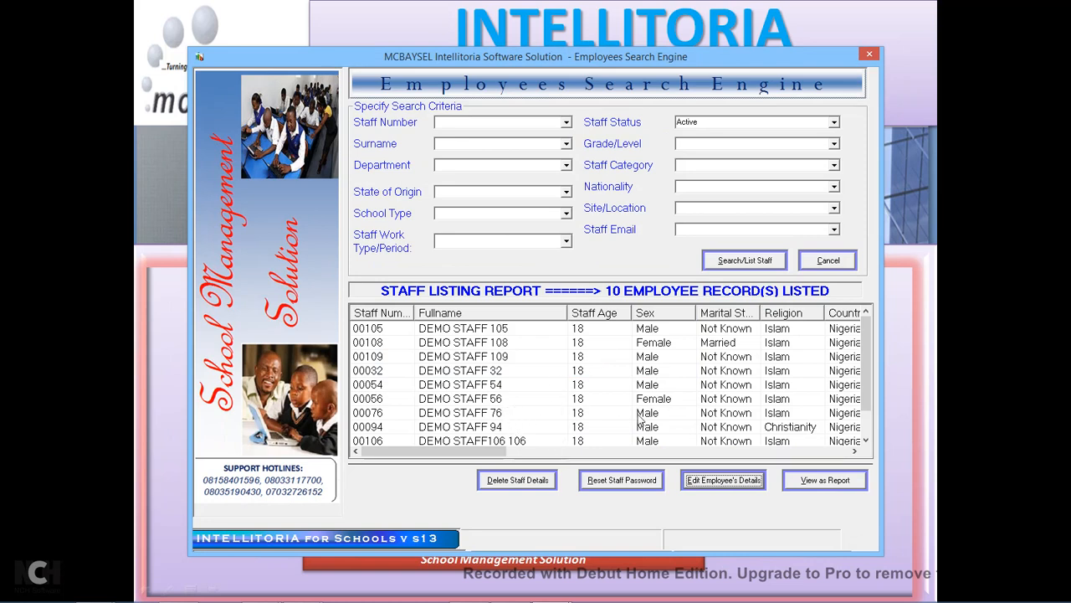
left_click(609, 360)
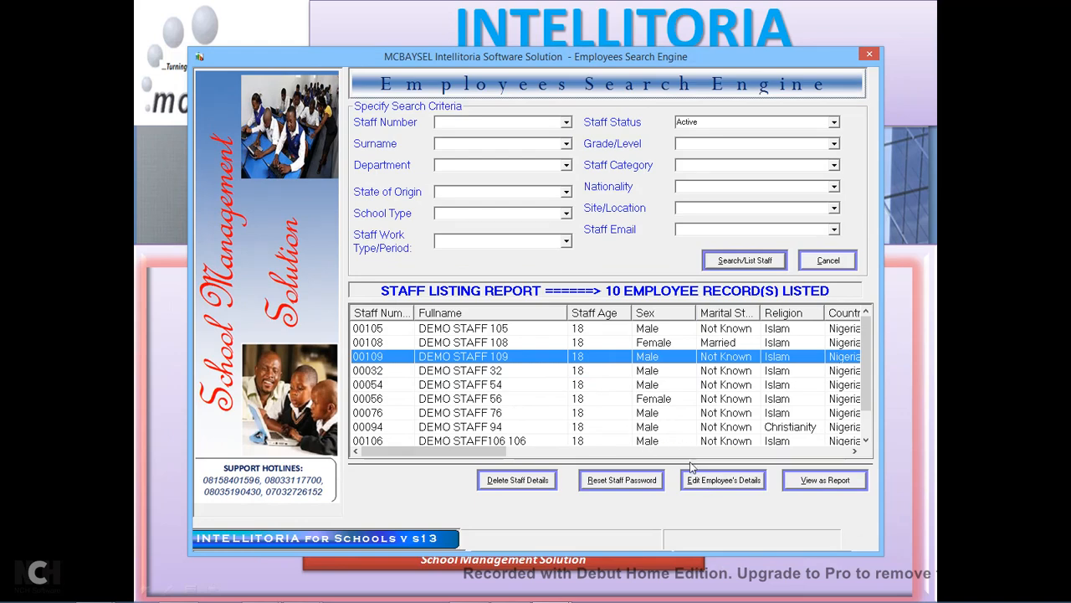
left_click(713, 485)
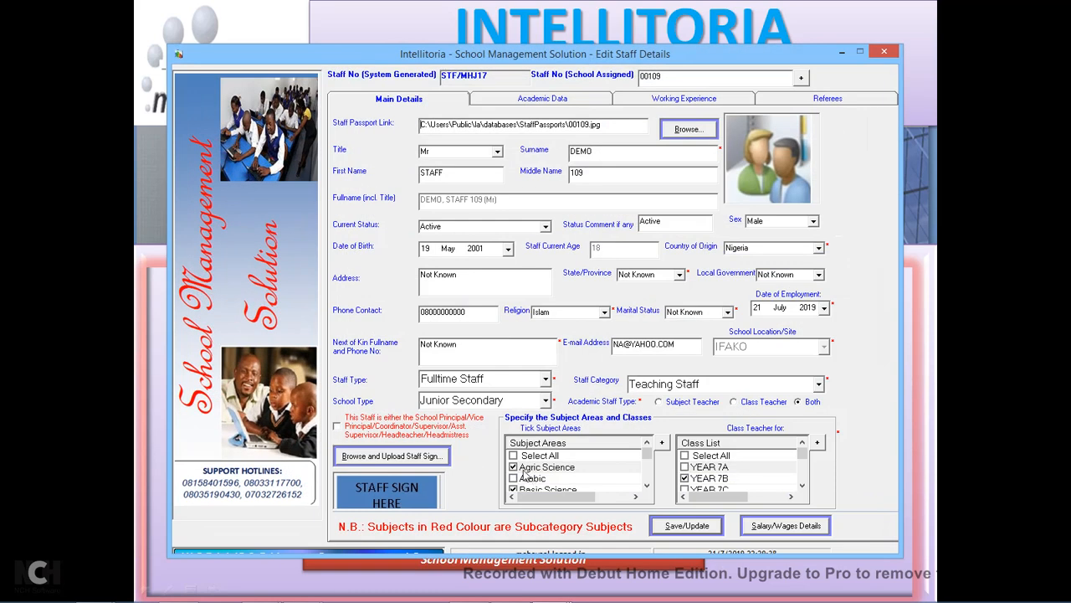
left_click(646, 488)
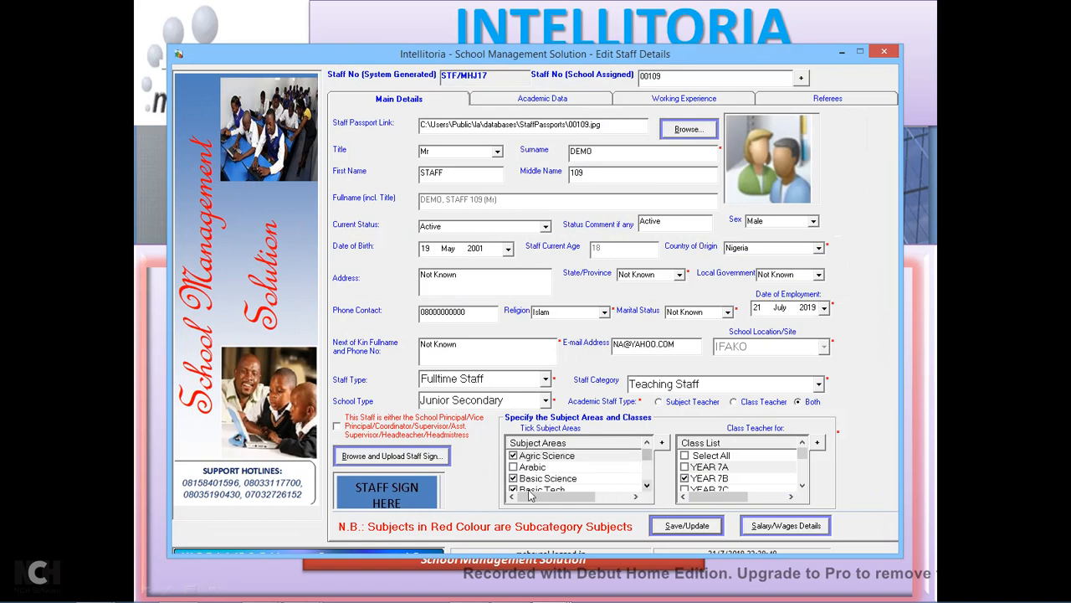
left_click(646, 485)
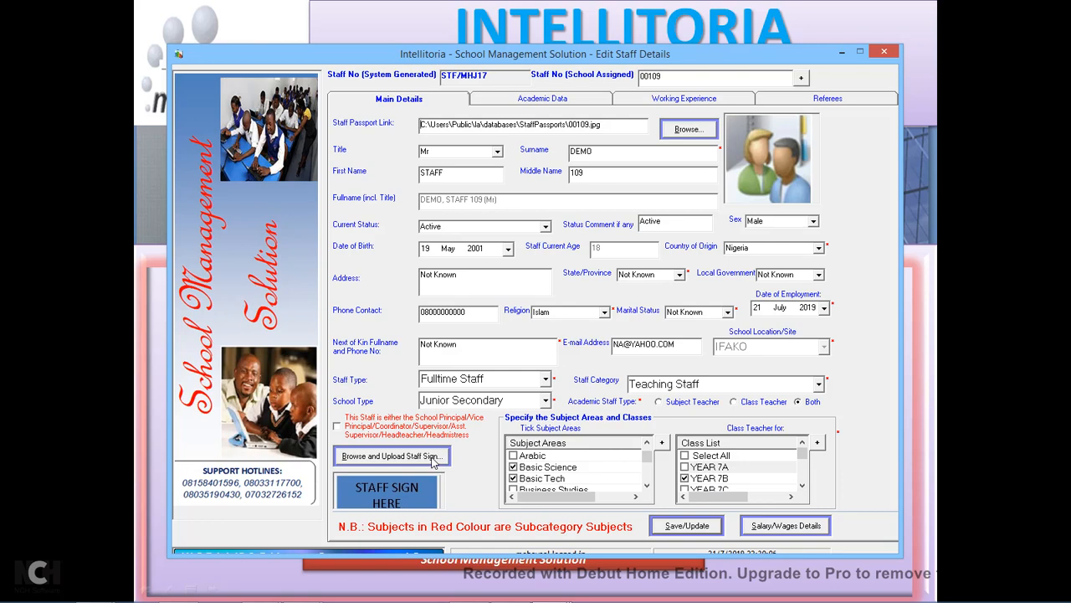
Step: Upload the SampleTeachSign image from the Desktop as the employee's signature
left_click(424, 461)
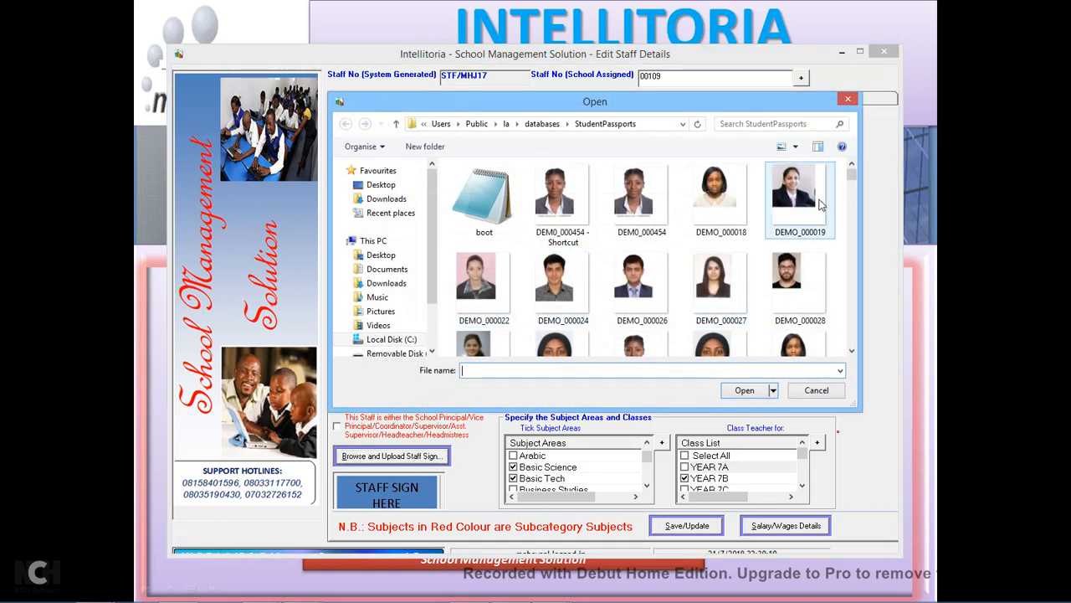
left_click(542, 123)
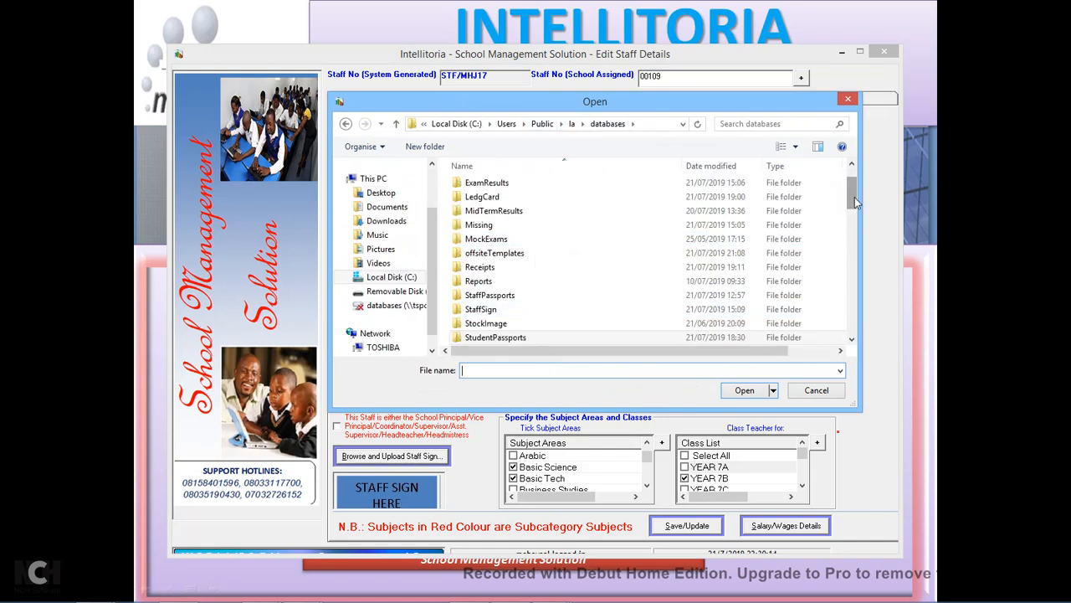
mouse_move(852, 199)
left_mouse_down()
mouse_move(855, 327)
mouse_move(851, 184)
left_mouse_up()
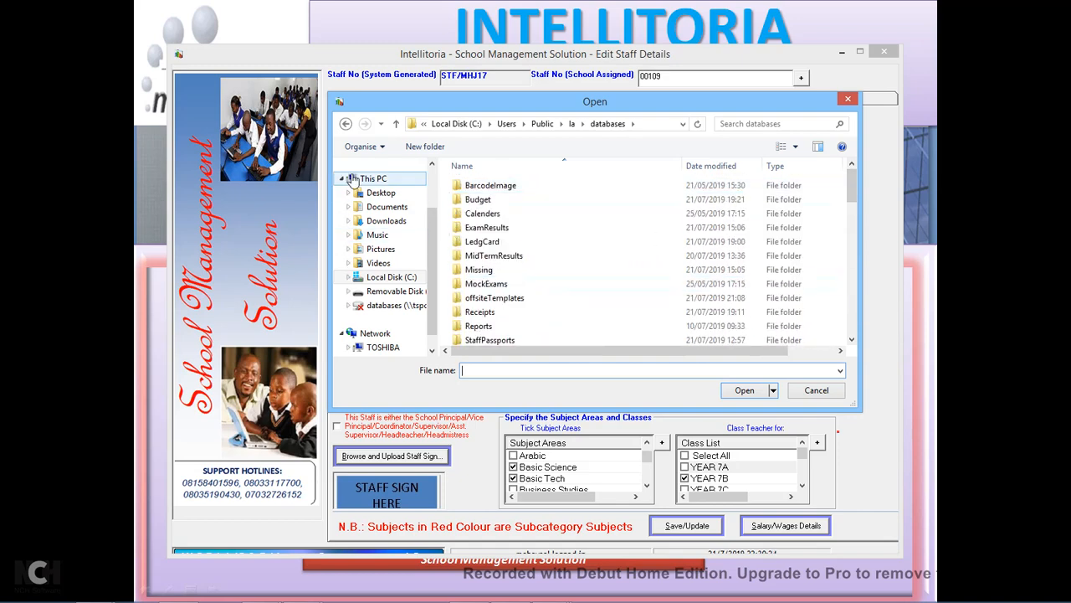
left_click(381, 192)
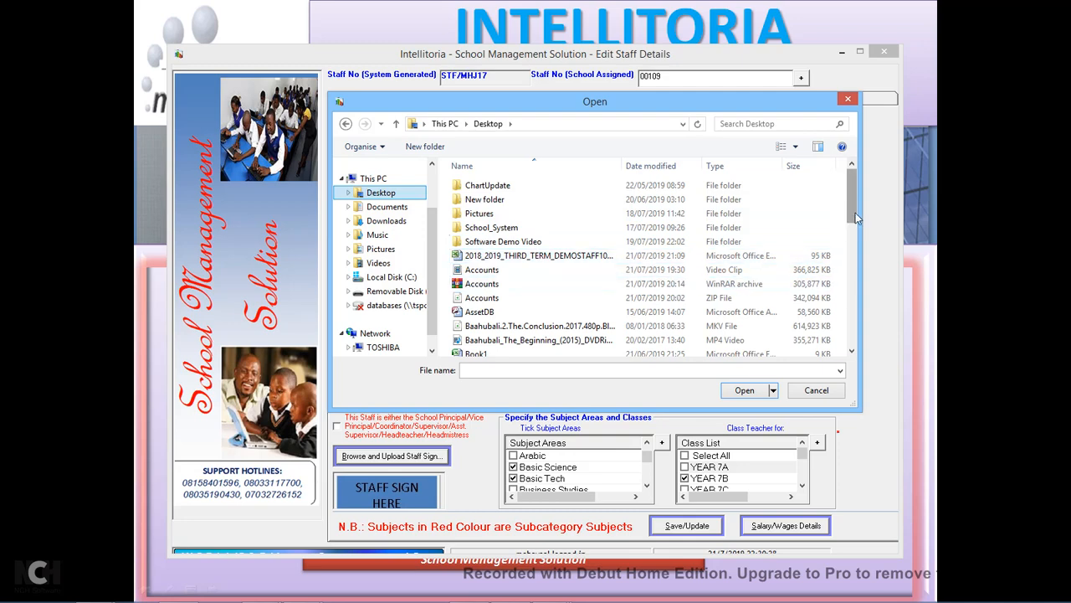
mouse_move(852, 209)
left_mouse_down()
mouse_move(849, 365)
mouse_move(848, 305)
left_mouse_up()
left_click(523, 293)
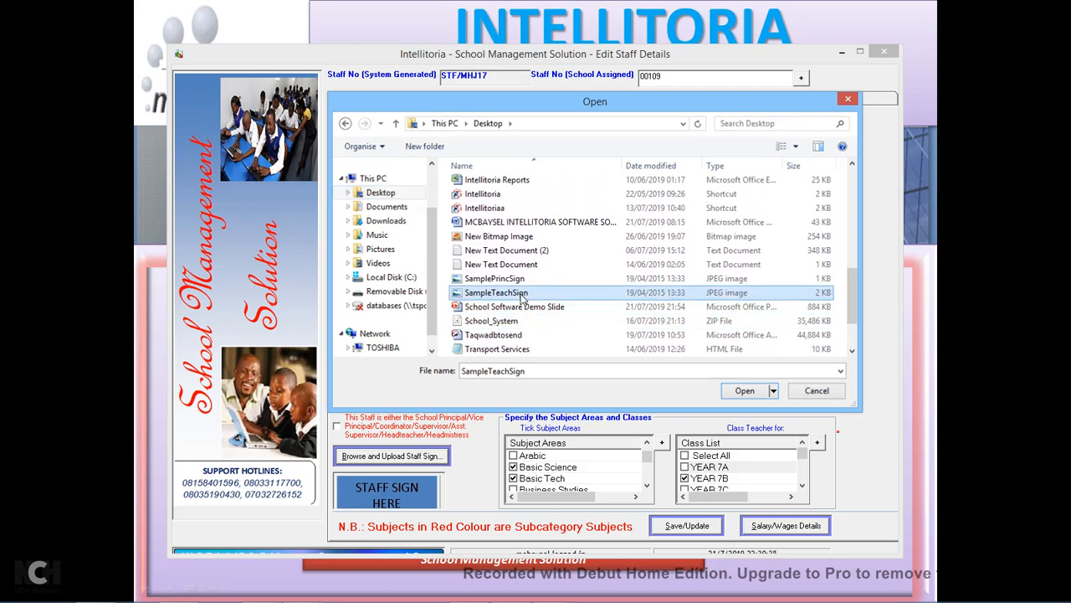
double_click(522, 293)
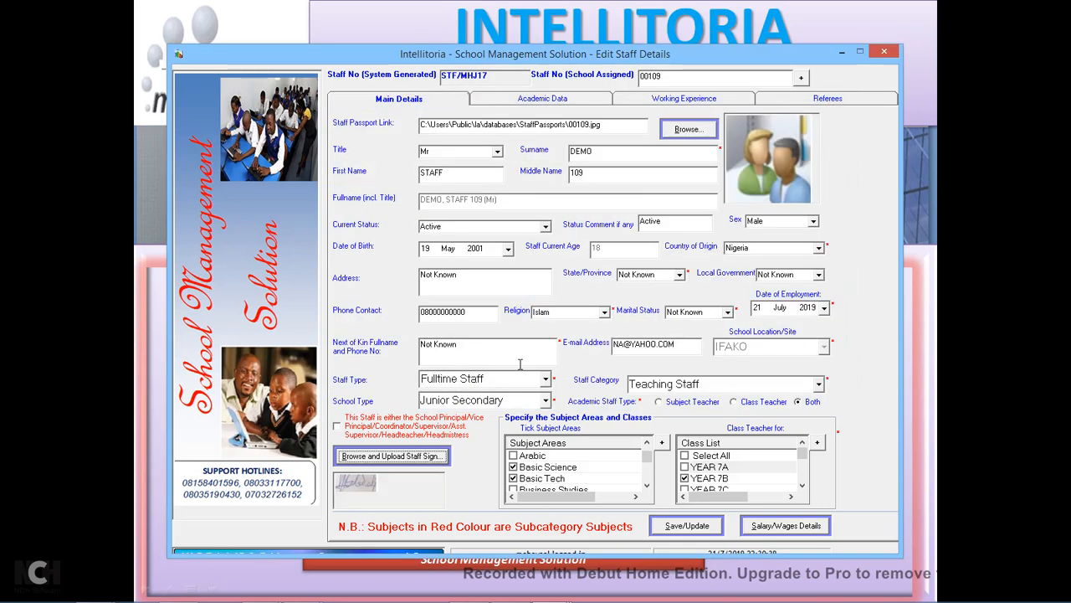
Step: Save the staff record with its signature and close the salary and wages information
left_click(708, 530)
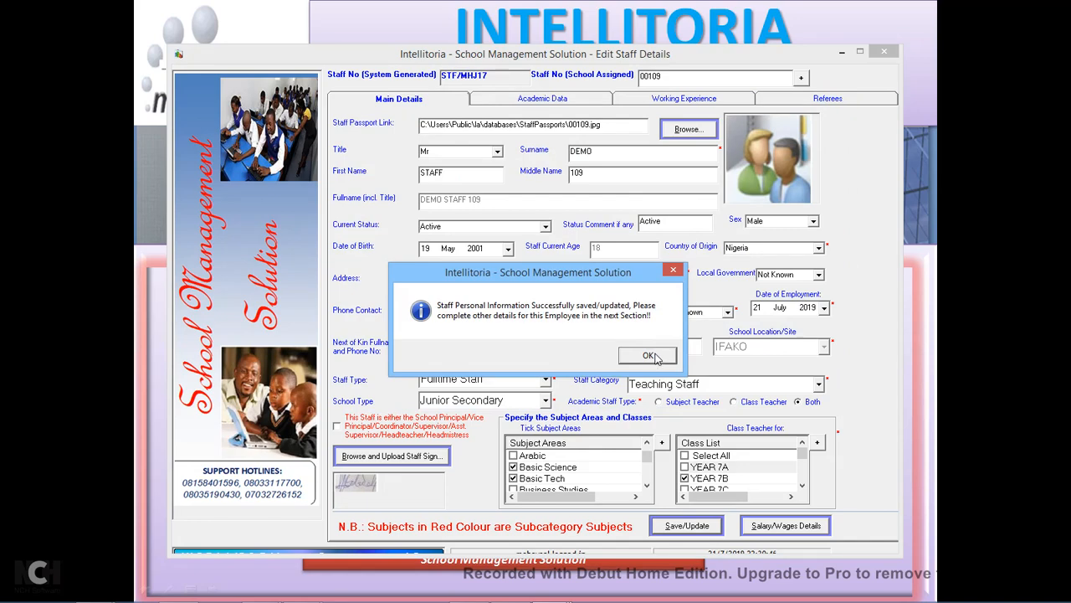
left_click(649, 355)
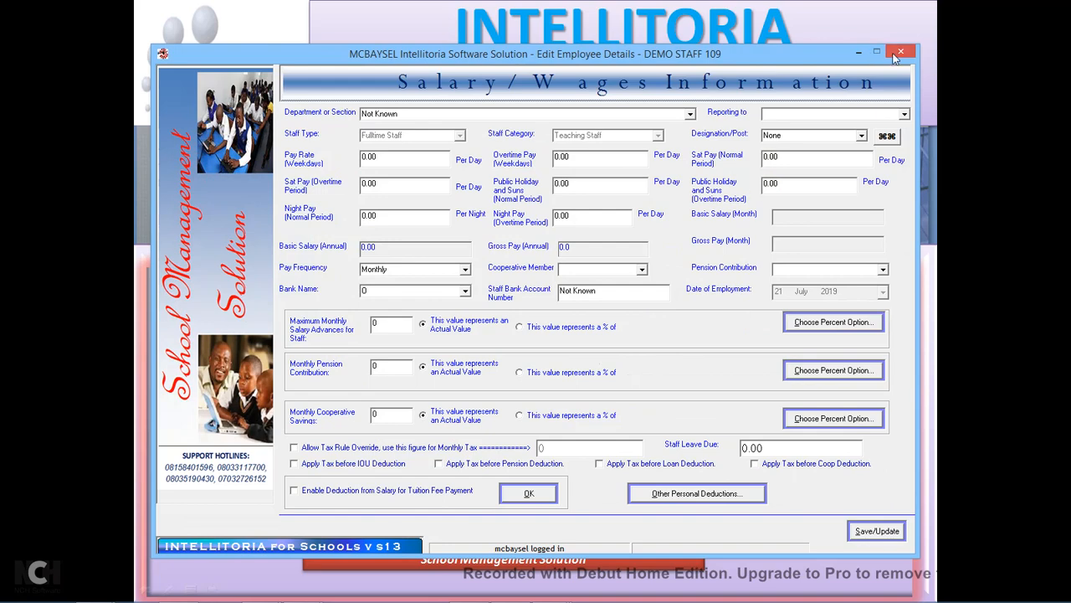
left_click(902, 55)
left_click(542, 99)
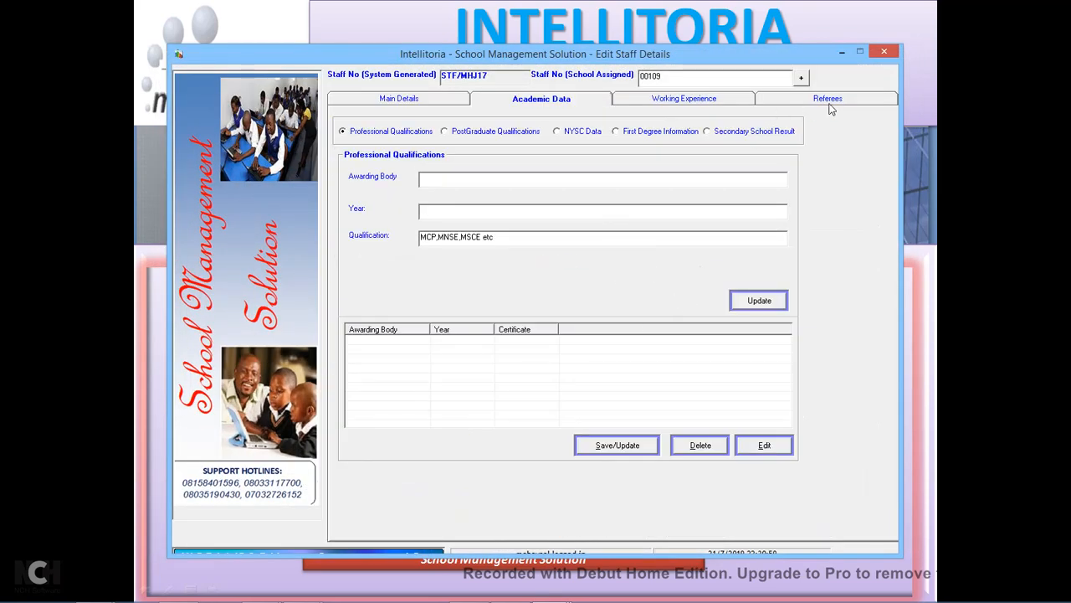
Step: Close the staff details with the changes confirmed as saved and exit the employee search
left_click(885, 52)
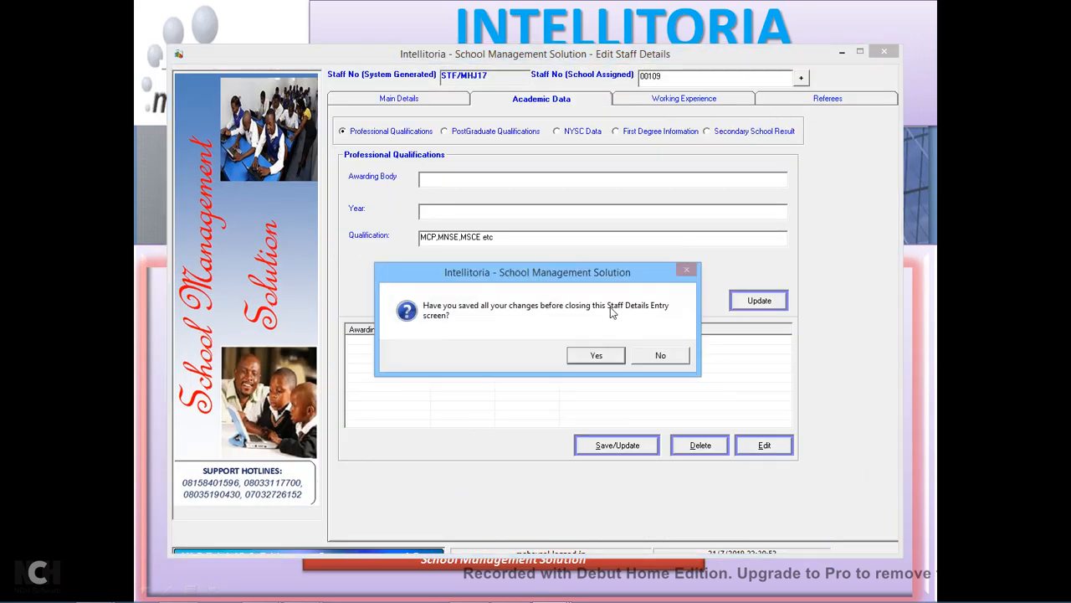
left_click(596, 356)
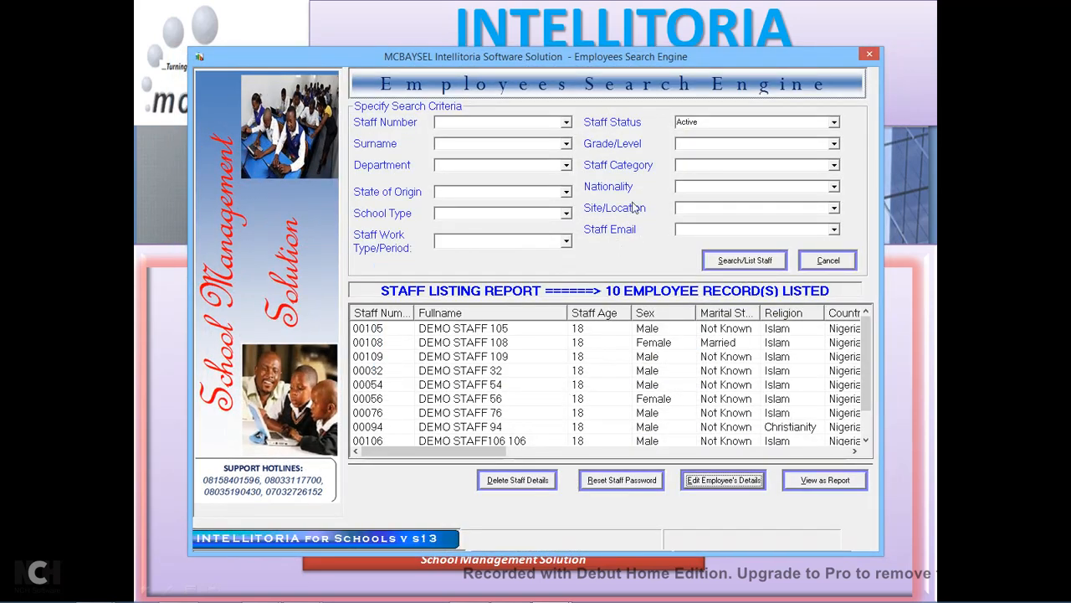
left_click(871, 56)
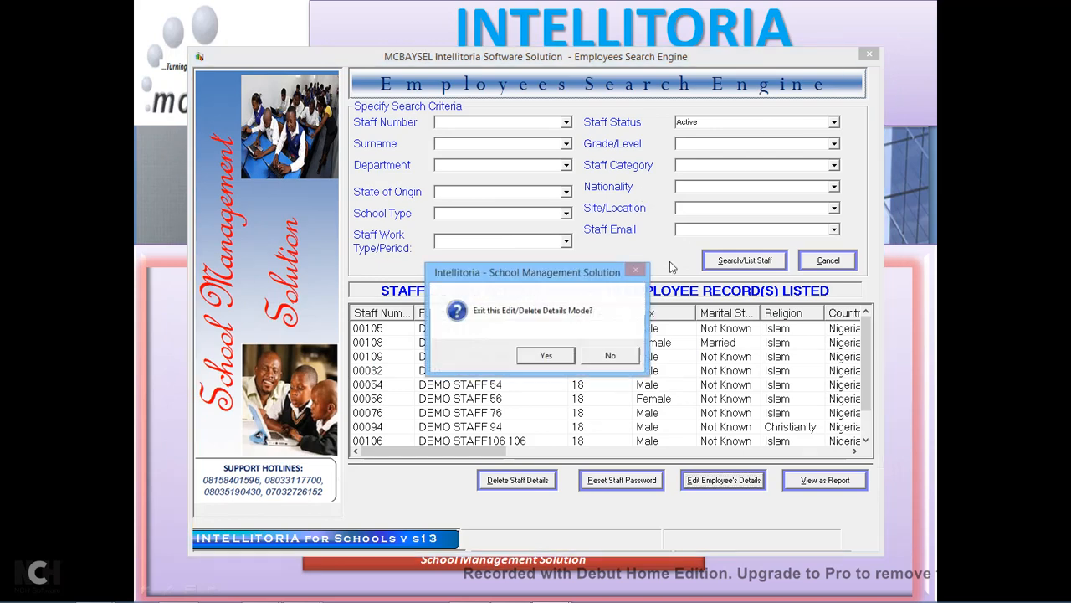
left_click(546, 355)
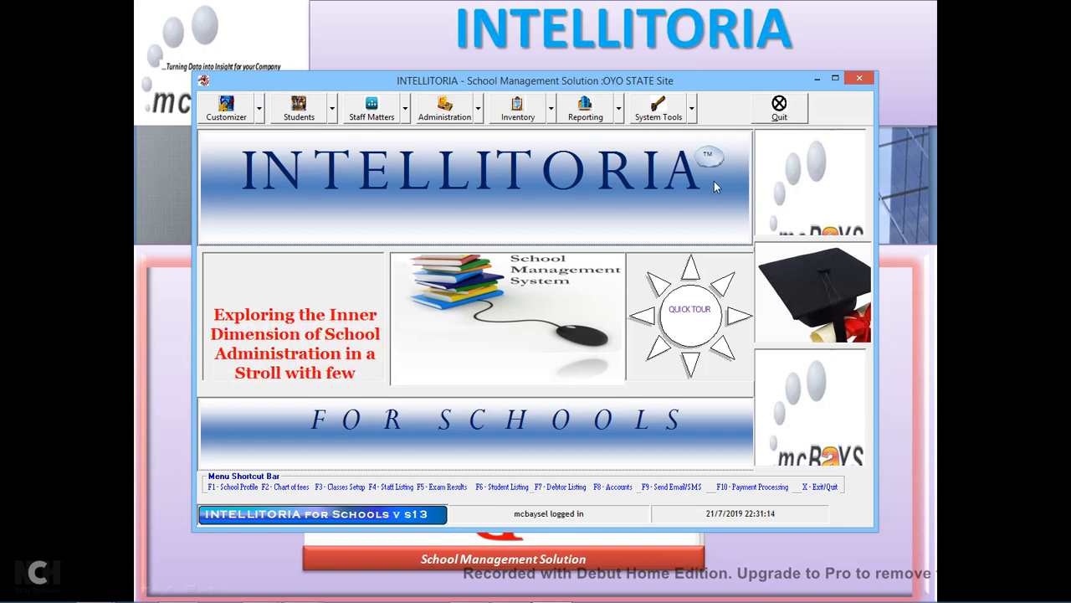
Step: Quit Intellitoria and relaunch it from the demo slide on the LIVE server
left_click(785, 113)
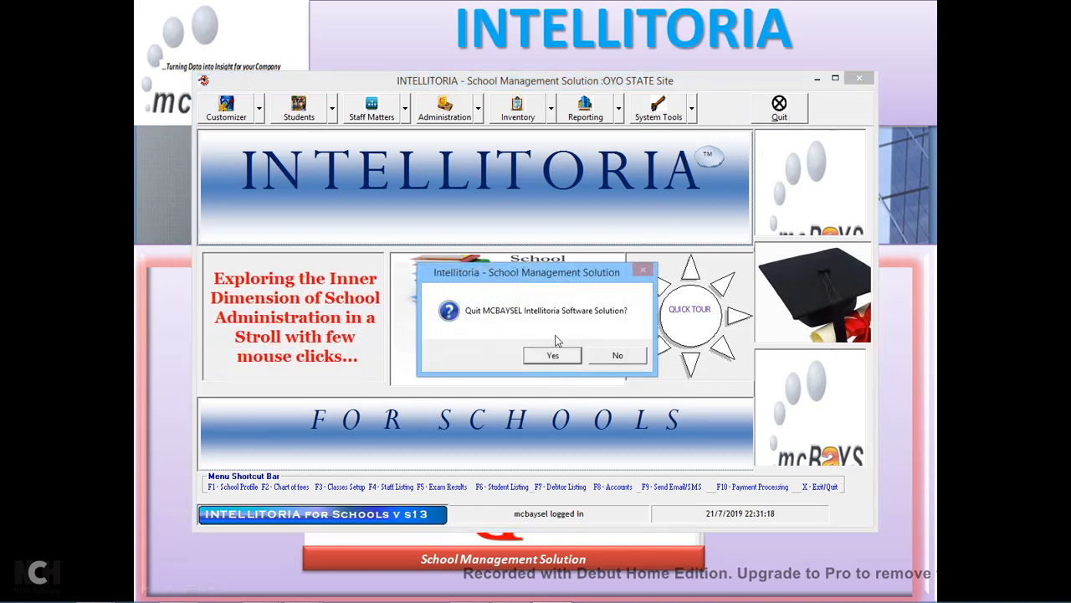
left_click(554, 356)
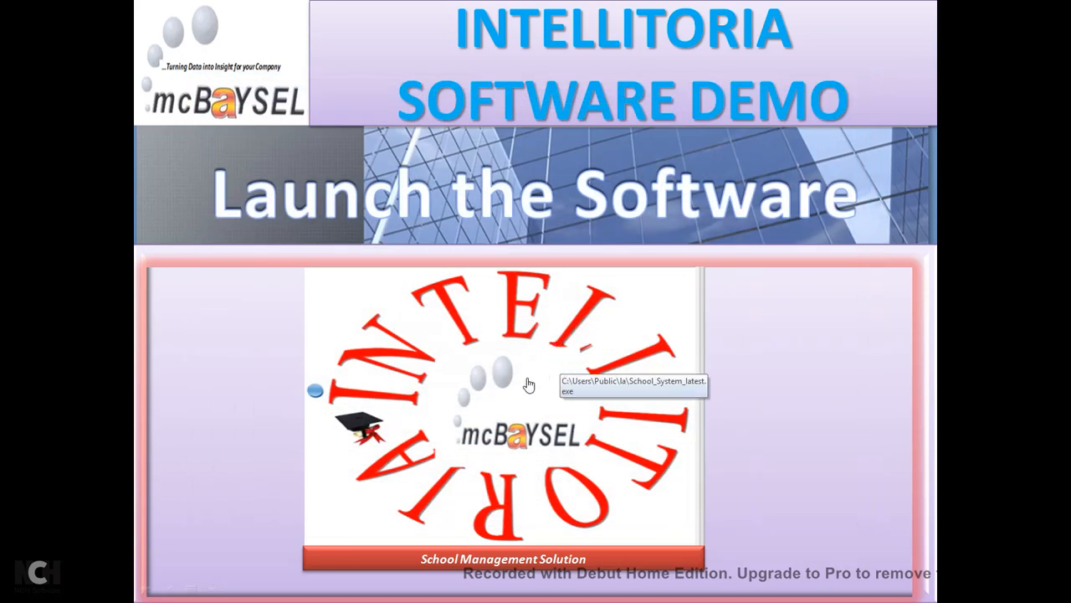
double_click(528, 385)
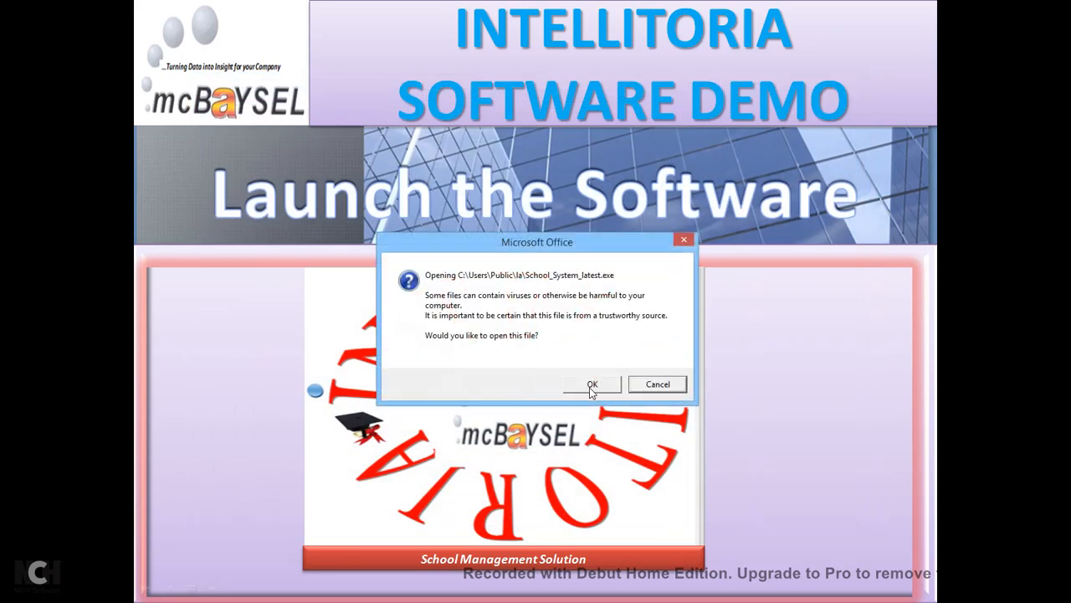
left_click(594, 386)
left_click(489, 298)
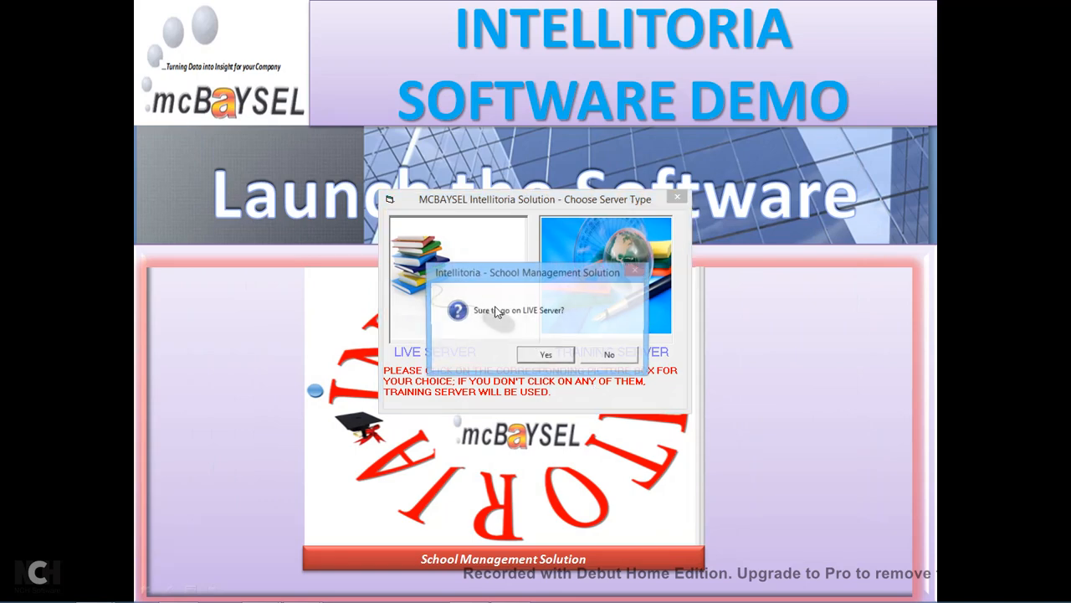
left_click(546, 355)
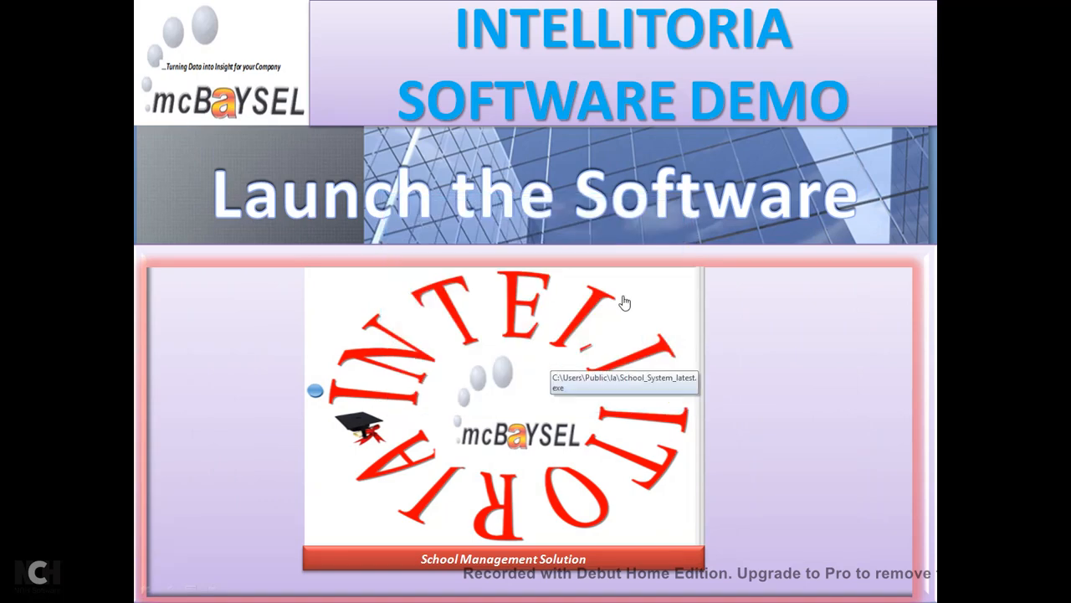
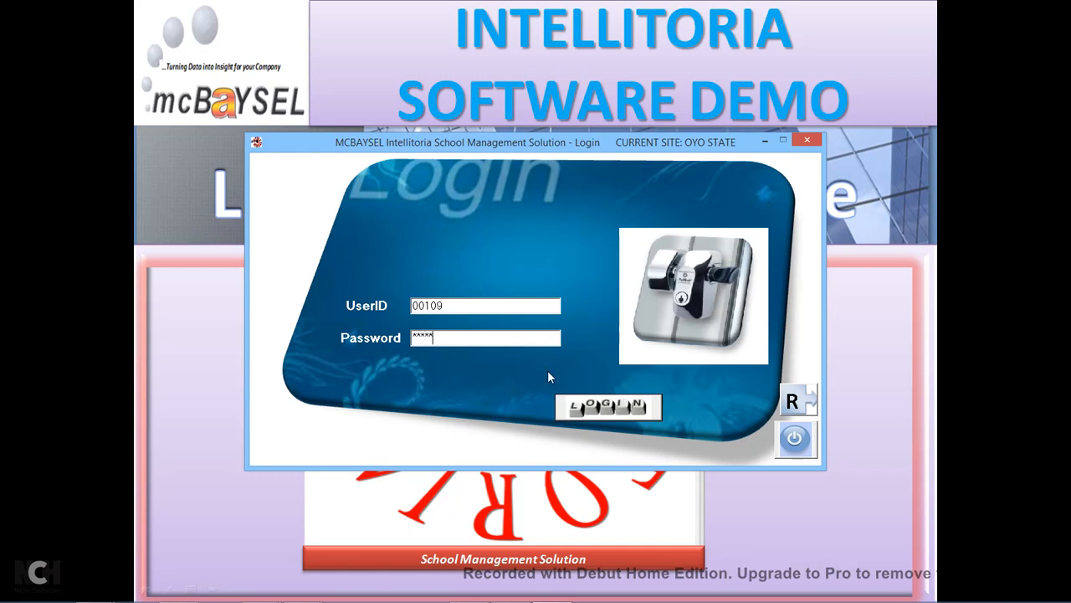
Step: Log in with the teacher's user ID and password, and replace the current password with a new one
left_click(610, 408)
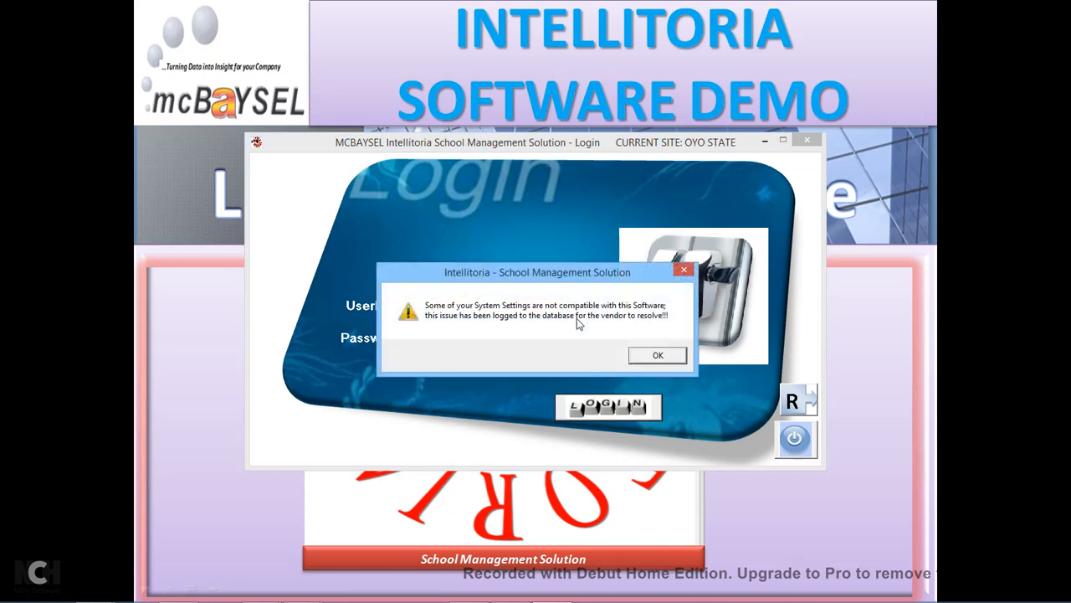
left_click(655, 358)
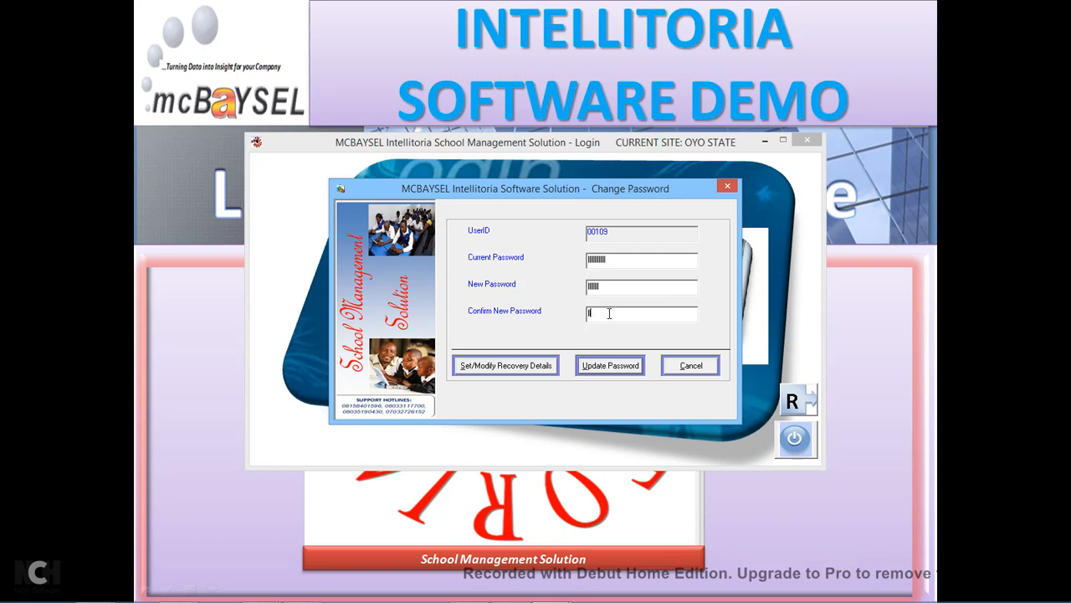
left_click(613, 367)
left_click(661, 356)
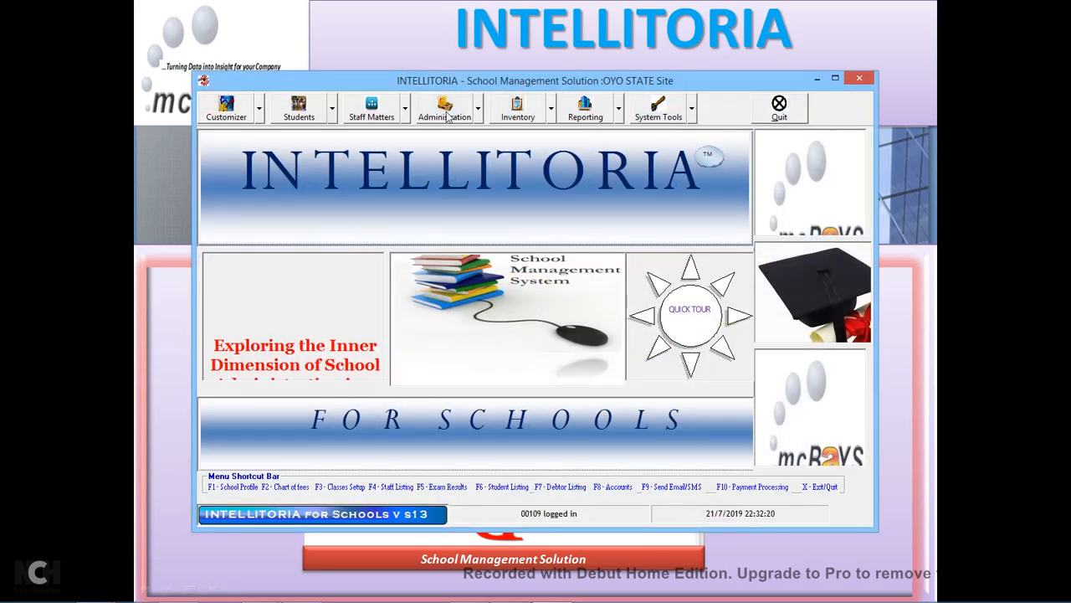
Step: Examine which functions the teacher's account may use under Customizer, Students, Staff Matters and Administration
left_click(479, 111)
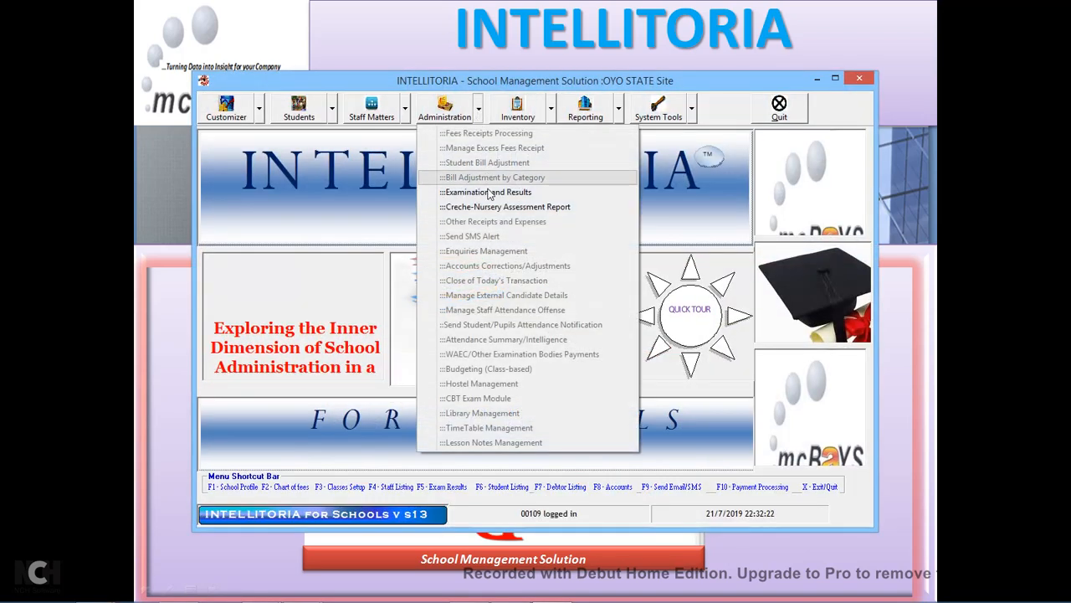
left_click(262, 117)
left_click(262, 117)
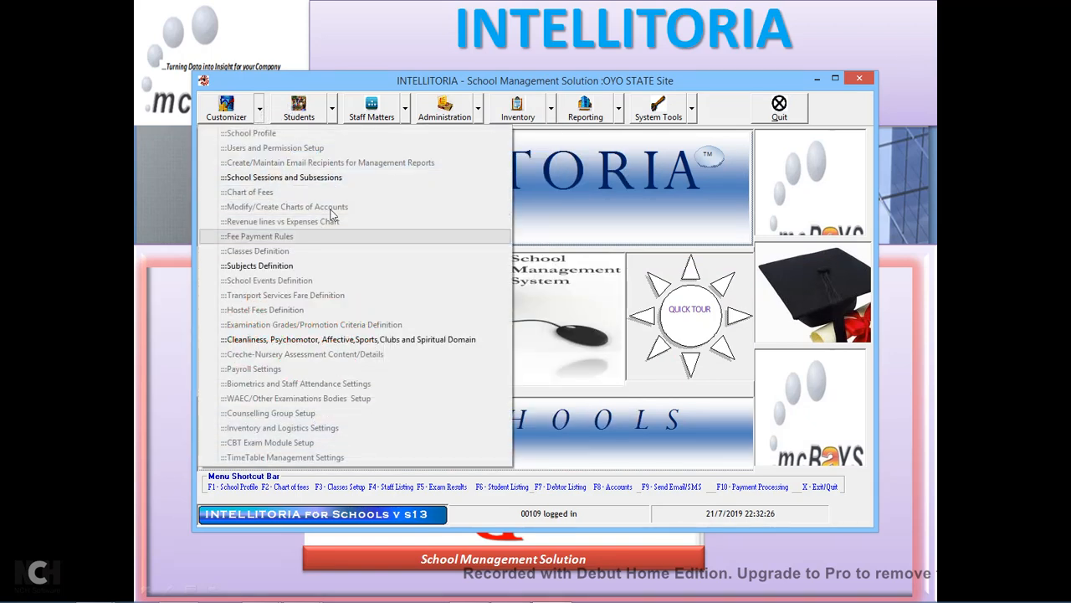
left_click(332, 117)
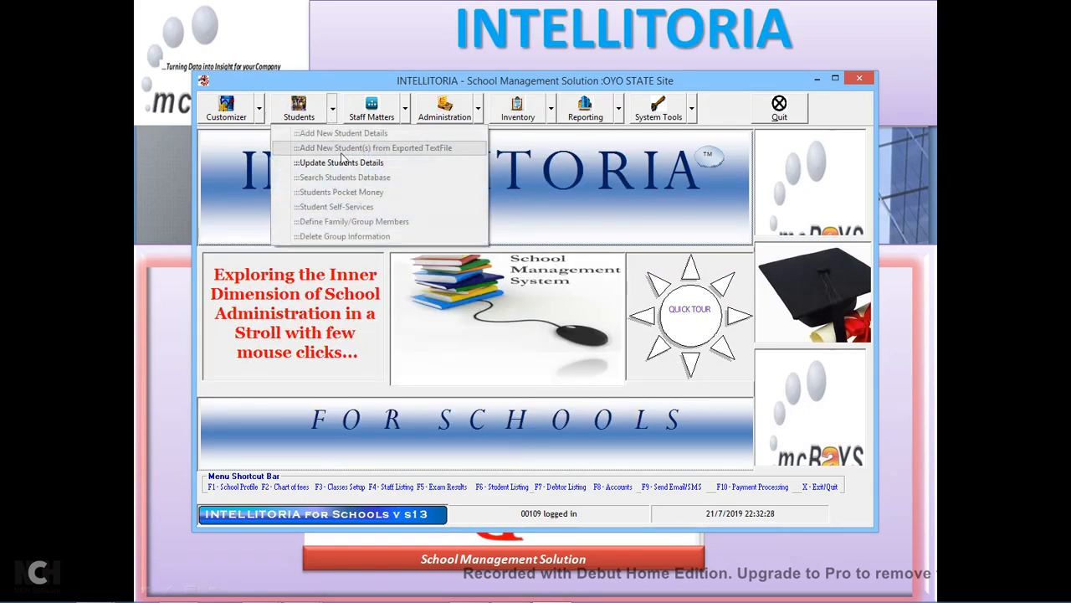
left_click(405, 117)
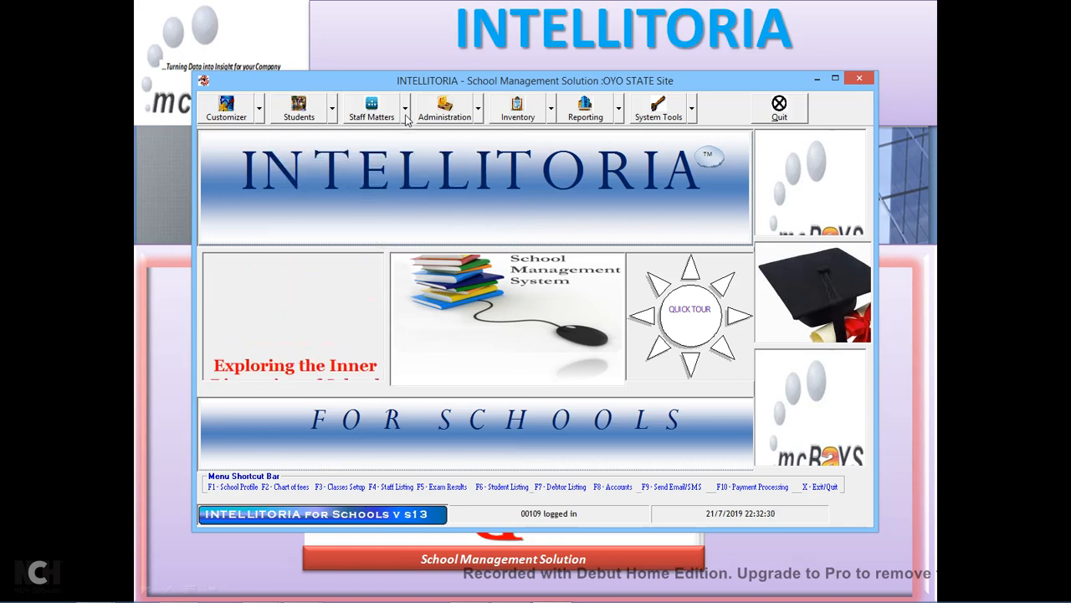
left_click(405, 117)
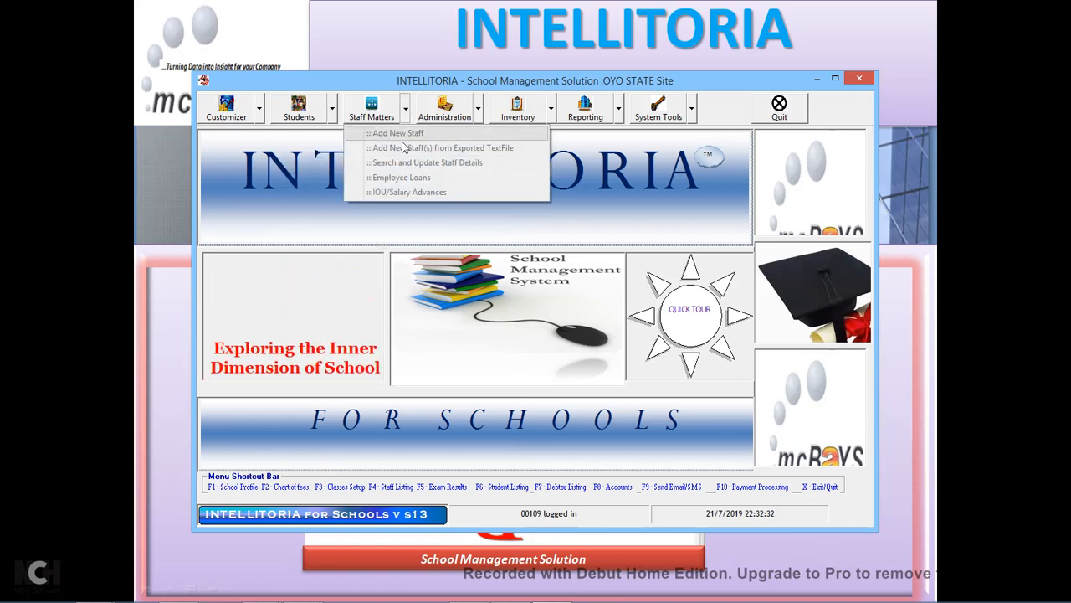
left_click(332, 117)
left_click(332, 118)
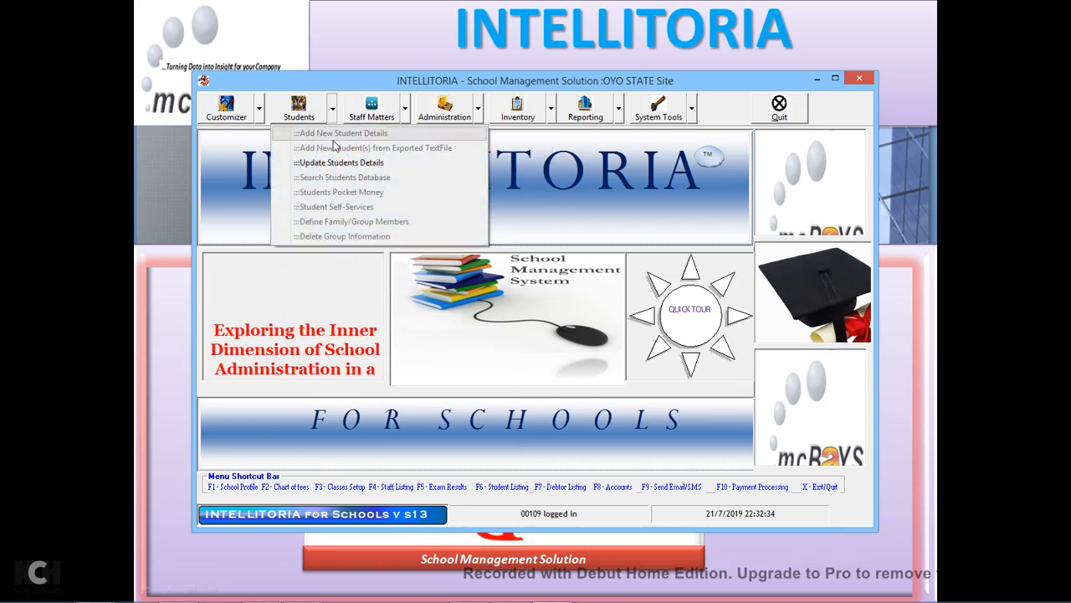
left_click(261, 117)
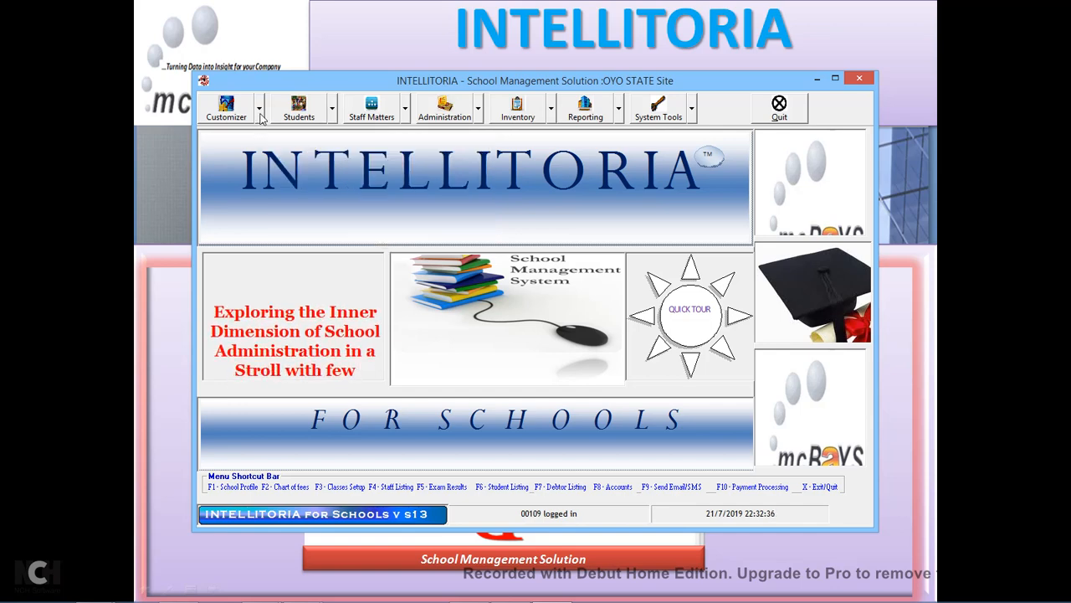
left_click(260, 117)
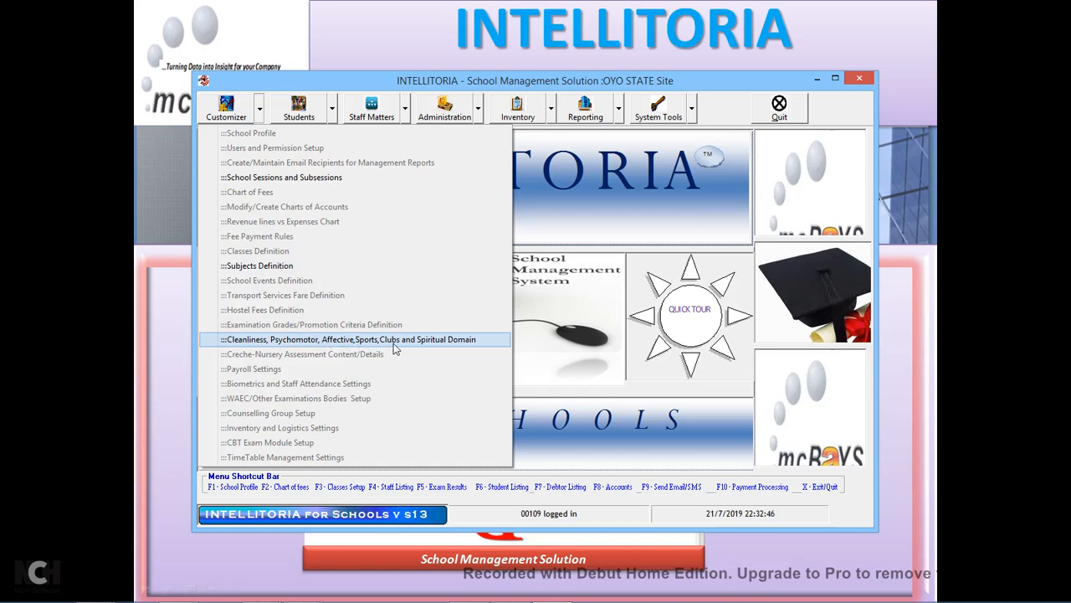
left_click(478, 117)
left_click(478, 117)
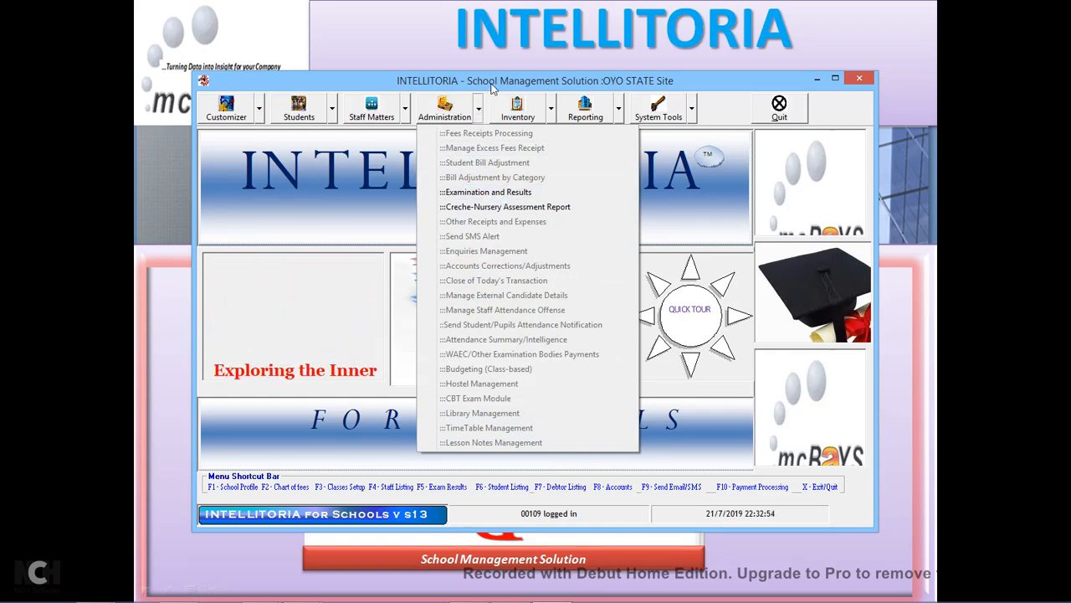
Step: Open Examination and Results, view the Behavioural Ratings page and return to Exams and CAs Input
left_click(479, 111)
left_click(479, 112)
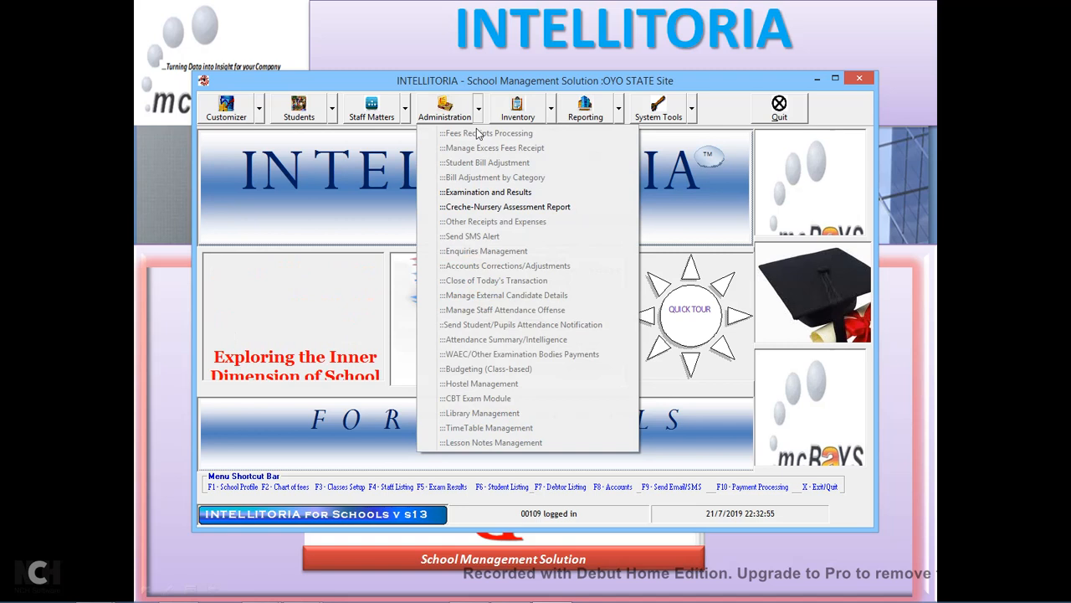
left_click(513, 193)
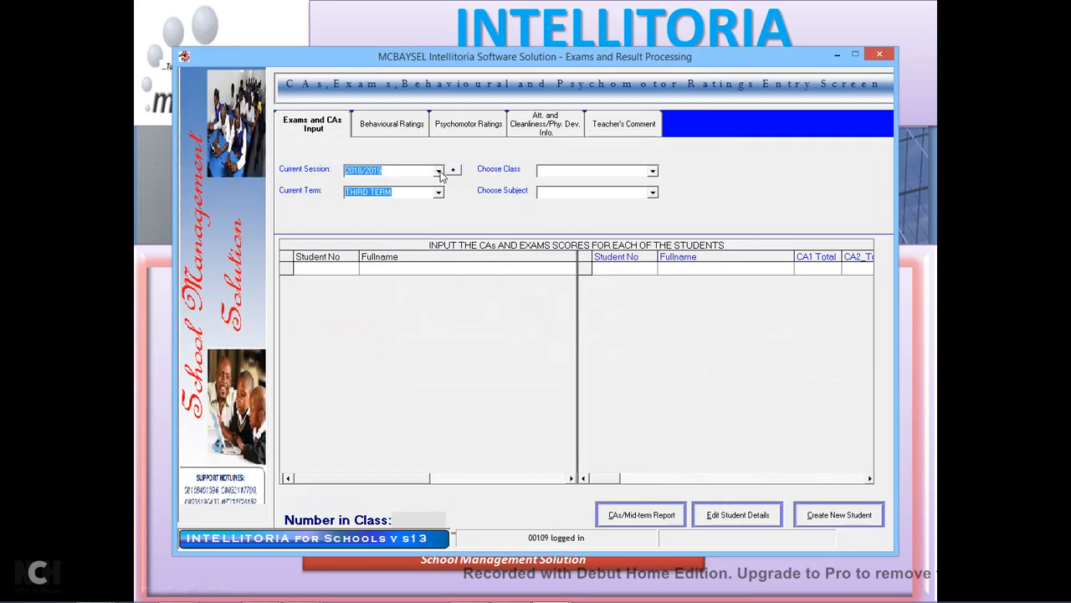
left_click(404, 127)
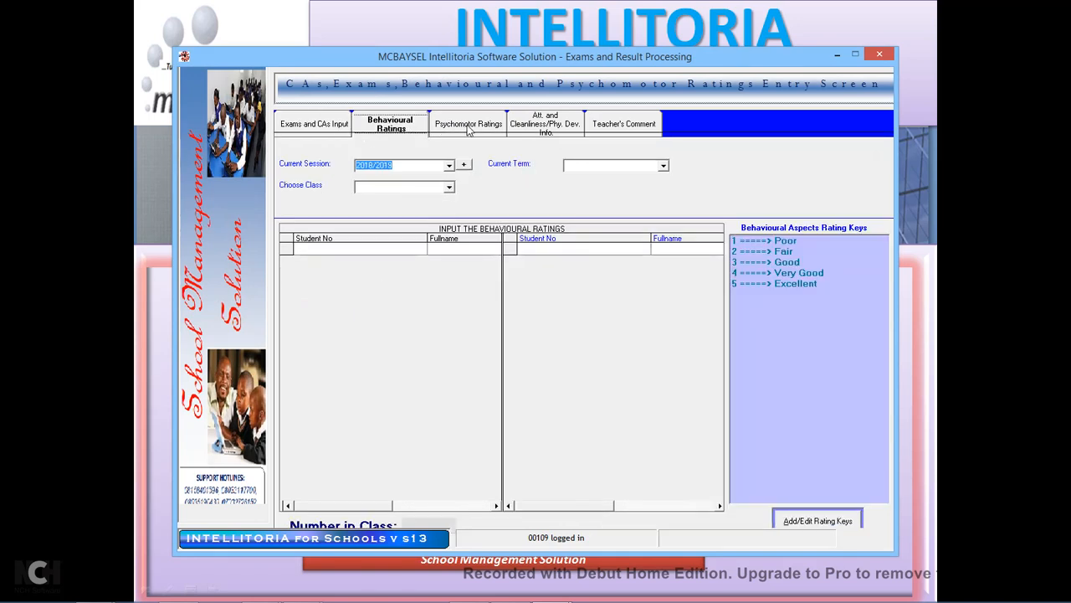
left_click(330, 128)
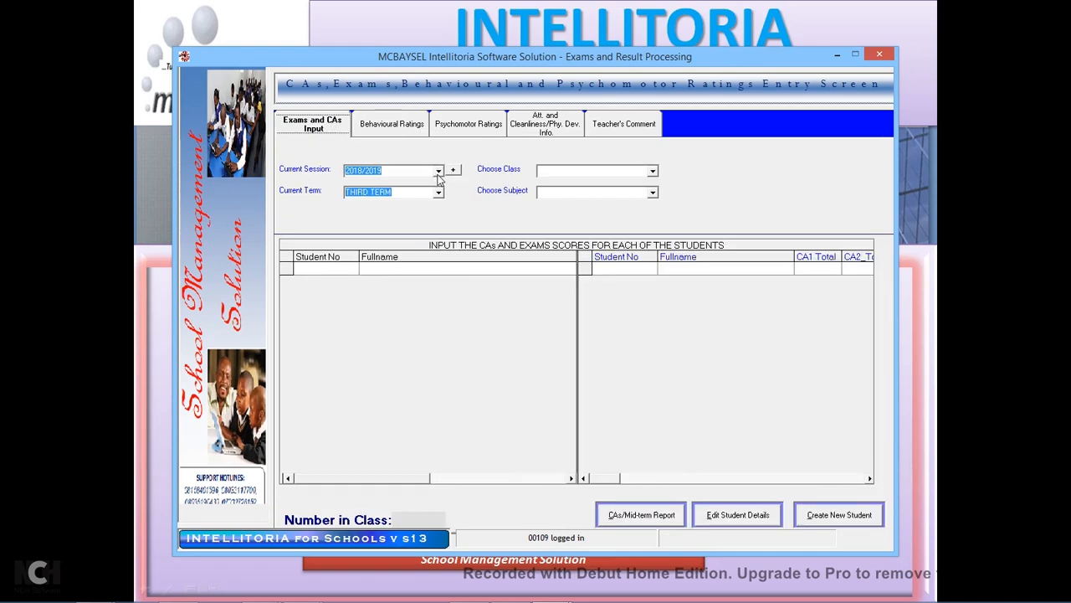
Step: Try to load the 2018/2019 third term score sheet for class YEAR 7B in Agric Science
left_click(653, 172)
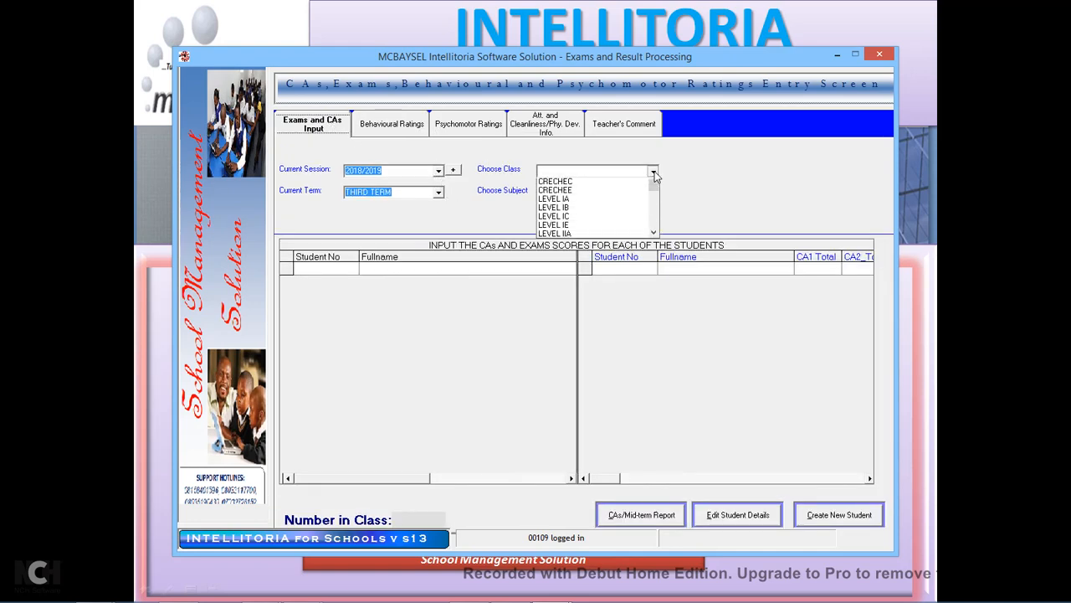
left_click_drag(657, 198, 660, 228)
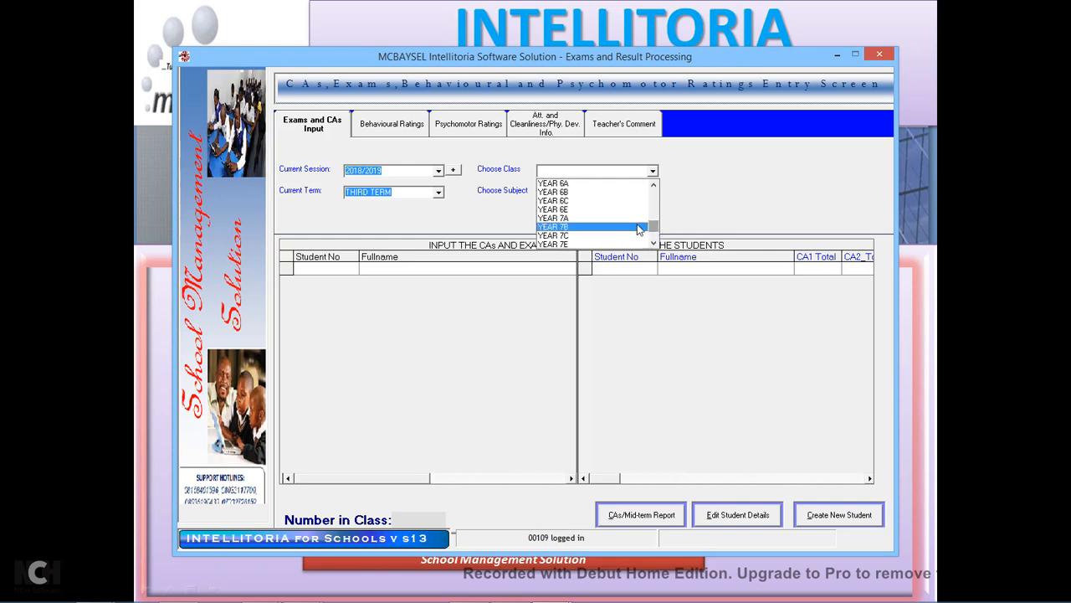
left_click(572, 226)
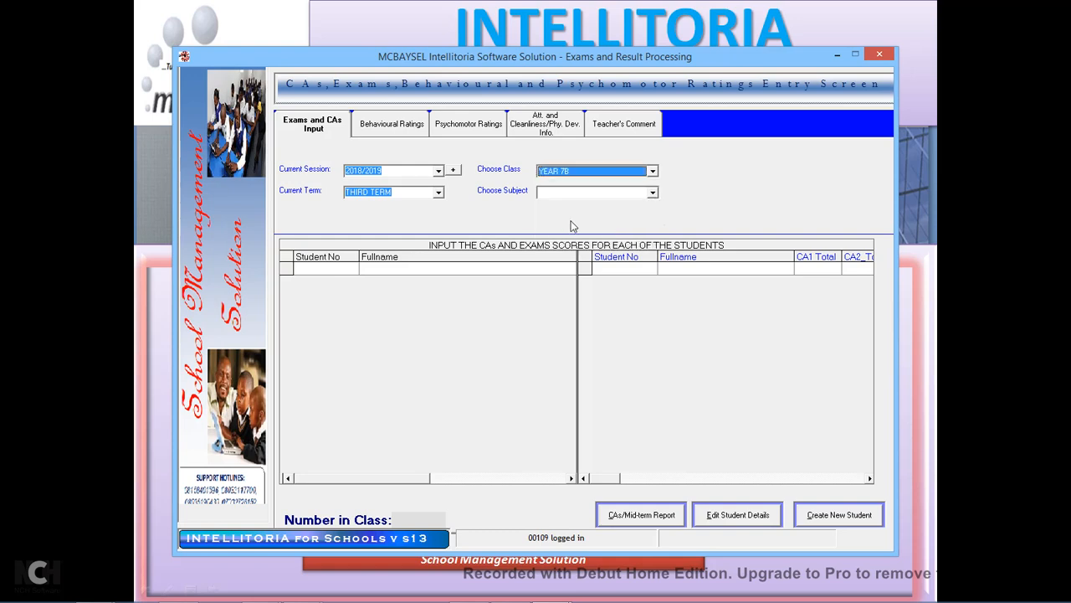
left_click(652, 193)
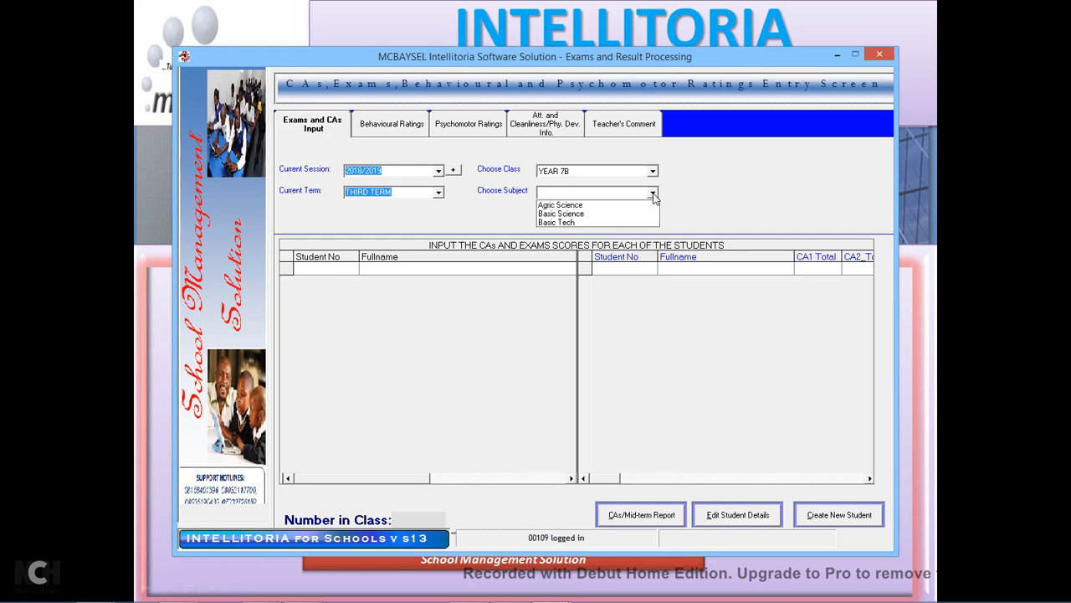
left_click(575, 207)
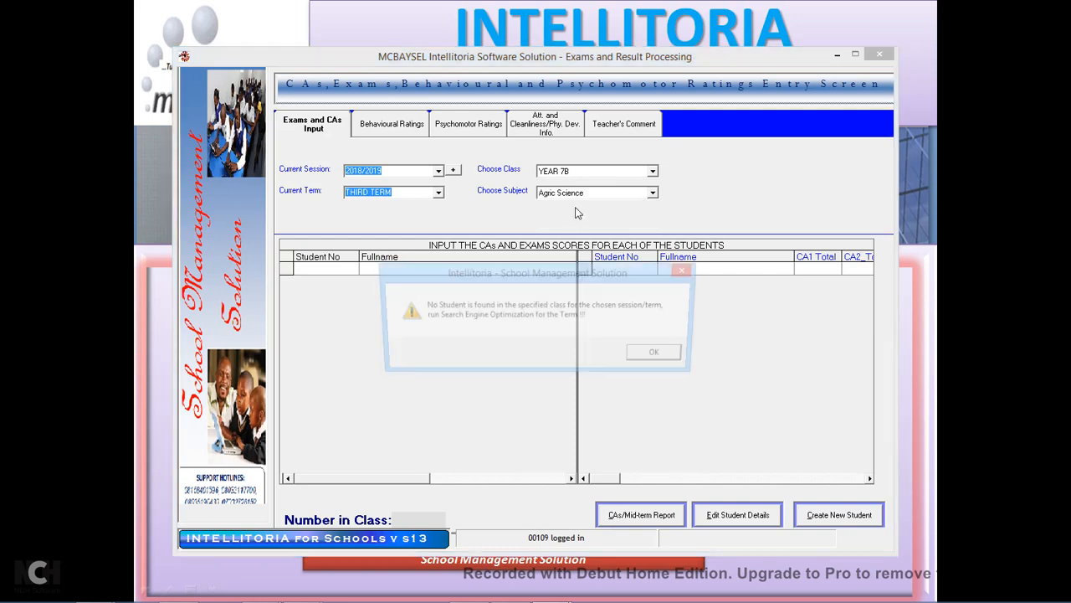
left_click(662, 355)
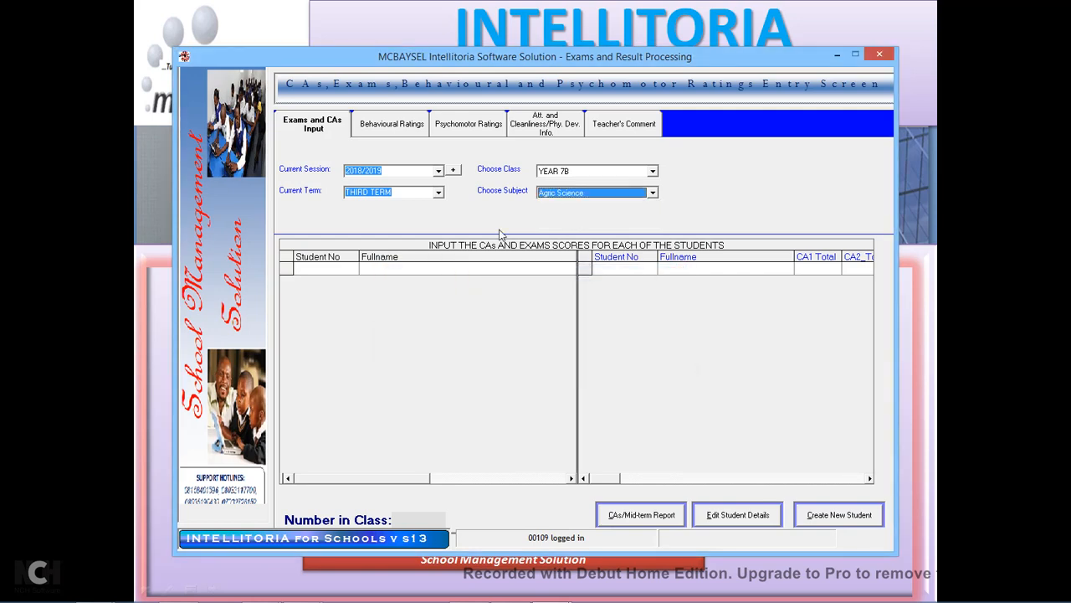
Step: Set the current session to 2019/2020 and the current term to FIRST TERM
left_click(439, 172)
left_click(424, 191)
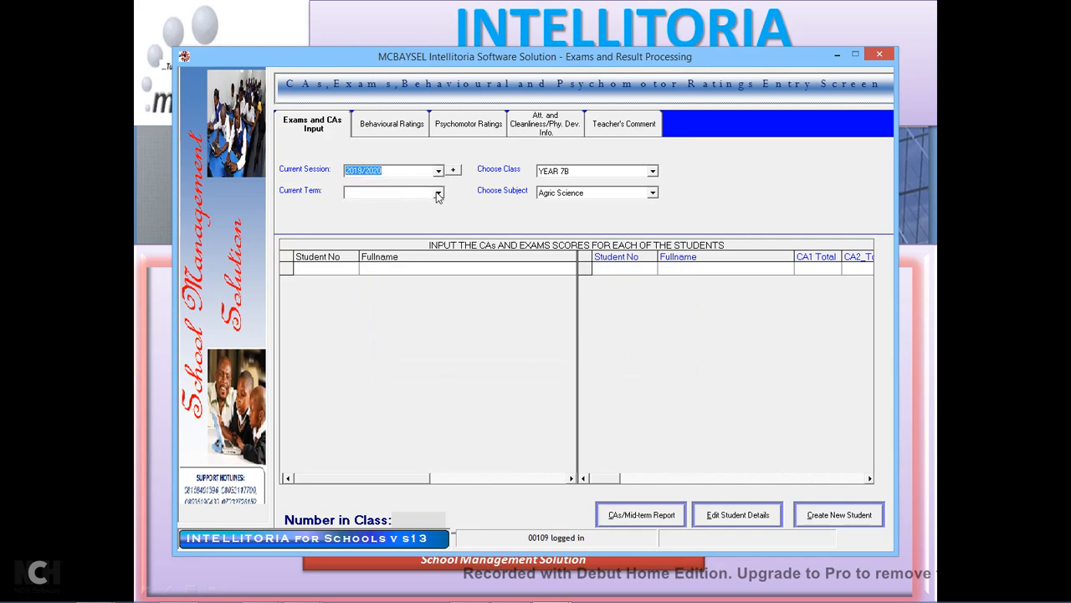
left_click(437, 194)
left_click(378, 204)
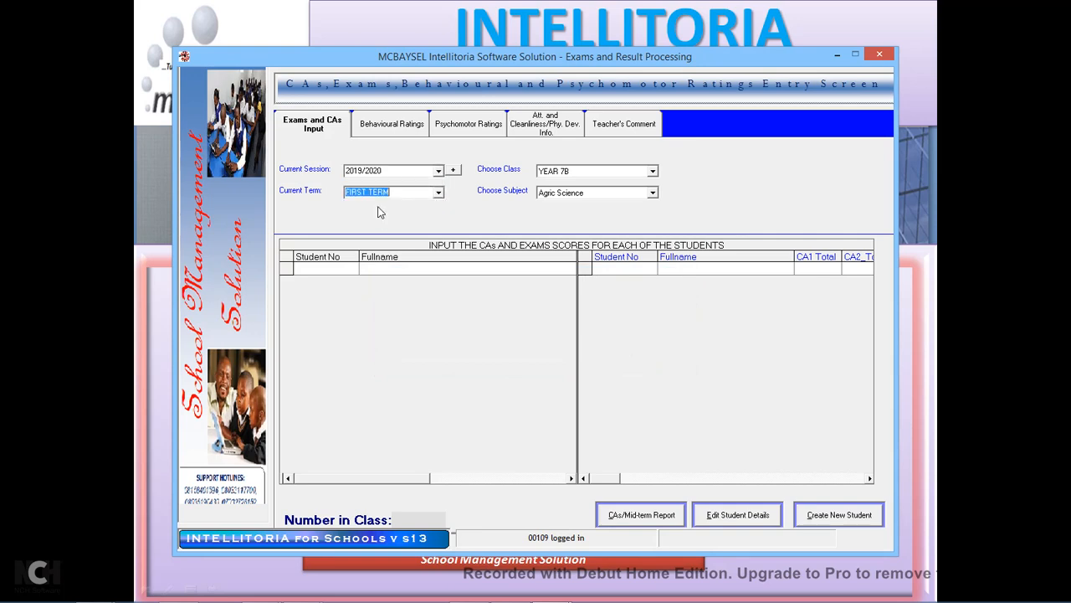
Step: Try to load the YEAR 7B score sheet for Agric Science, authorising it with the Exams Manager password
left_click(652, 172)
left_click(593, 185)
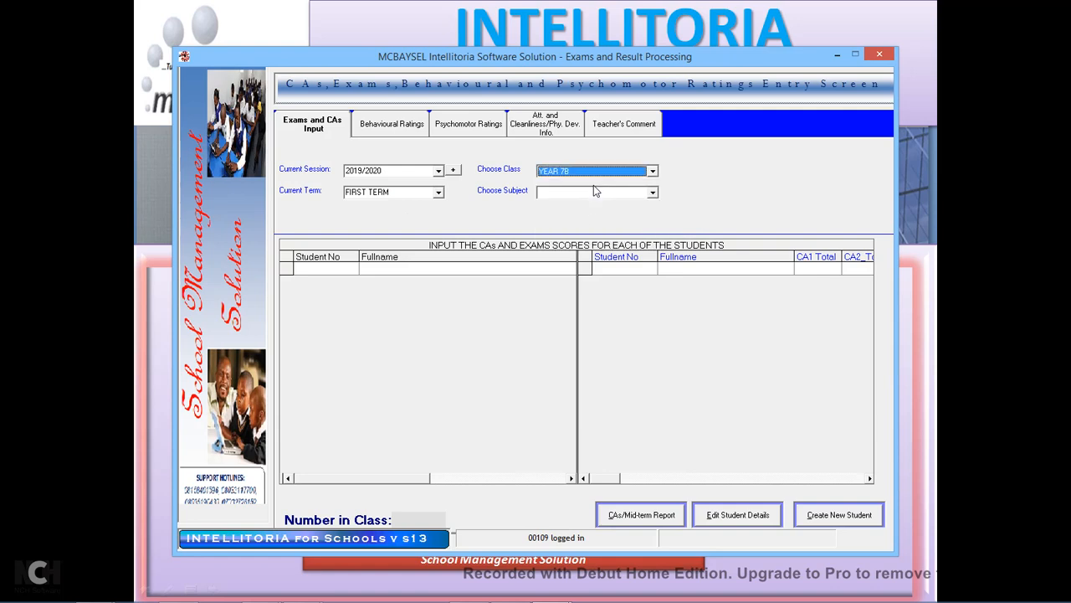
left_click(652, 192)
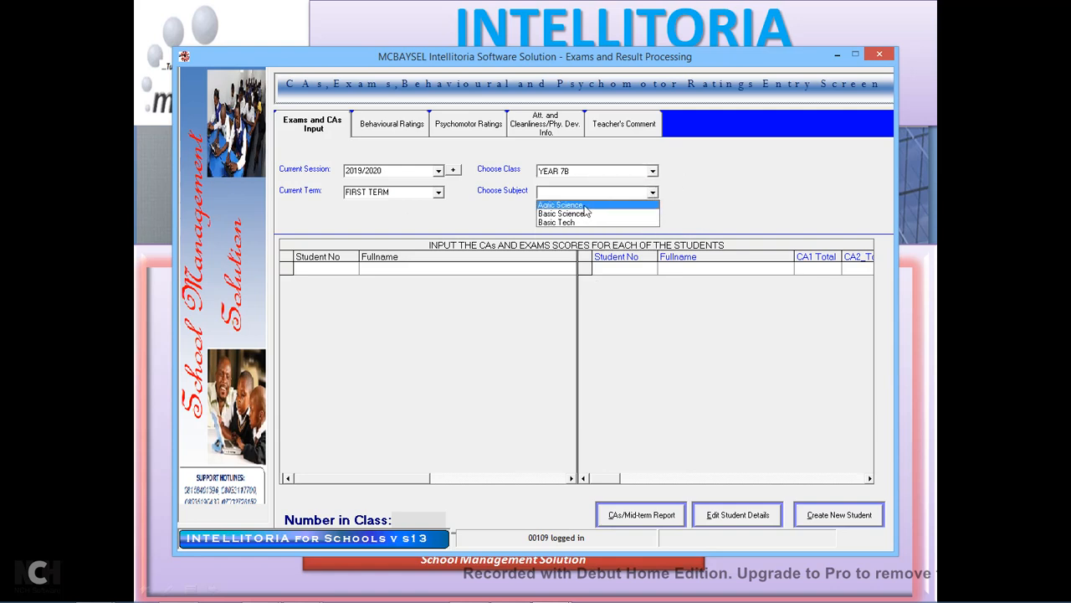
left_click(585, 205)
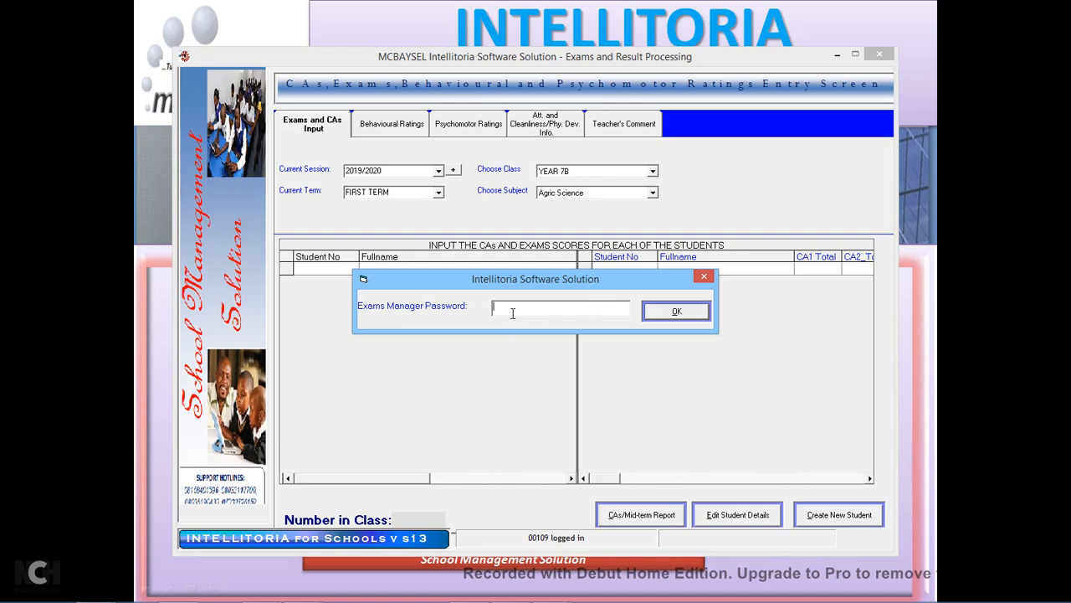
left_click_drag(557, 277, 536, 247)
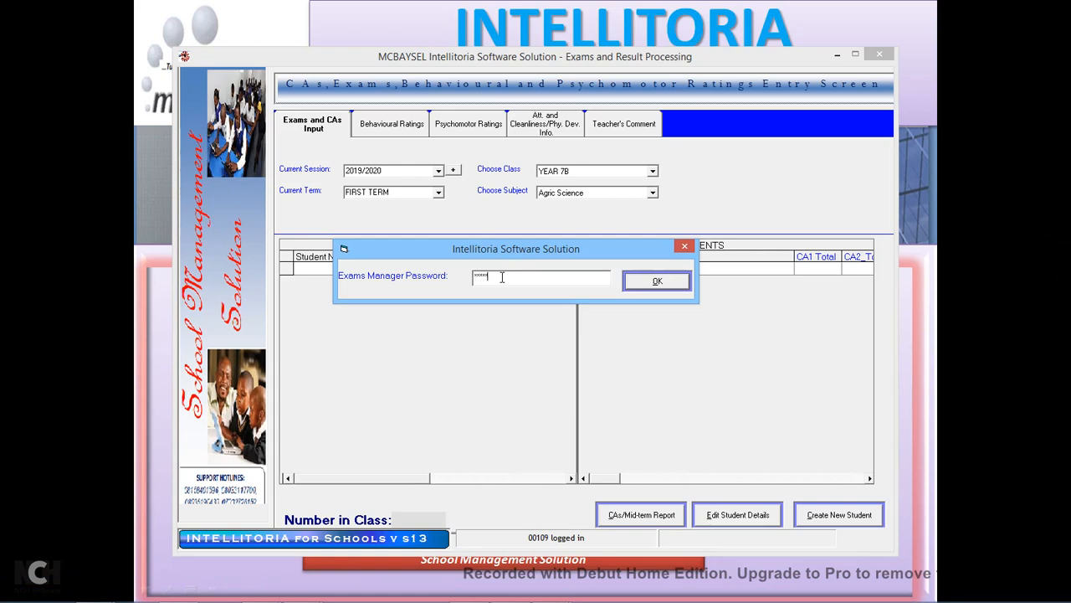
left_click(650, 284)
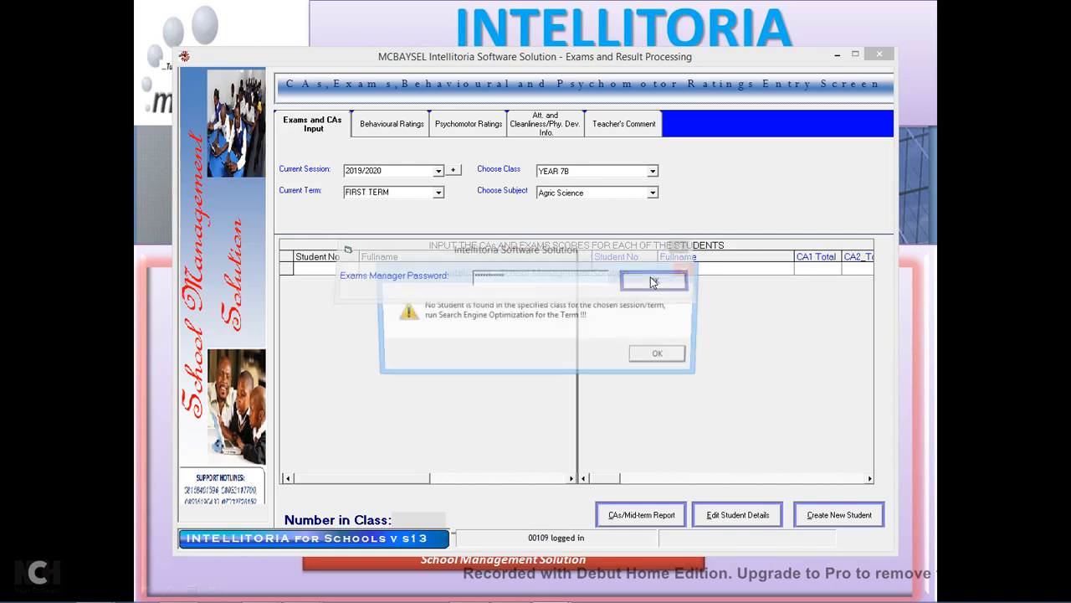
left_click(665, 360)
Step: Load the YEAR 7A score entry sheet for Agric Science, authorising it with the Exams Manager password
left_click(653, 172)
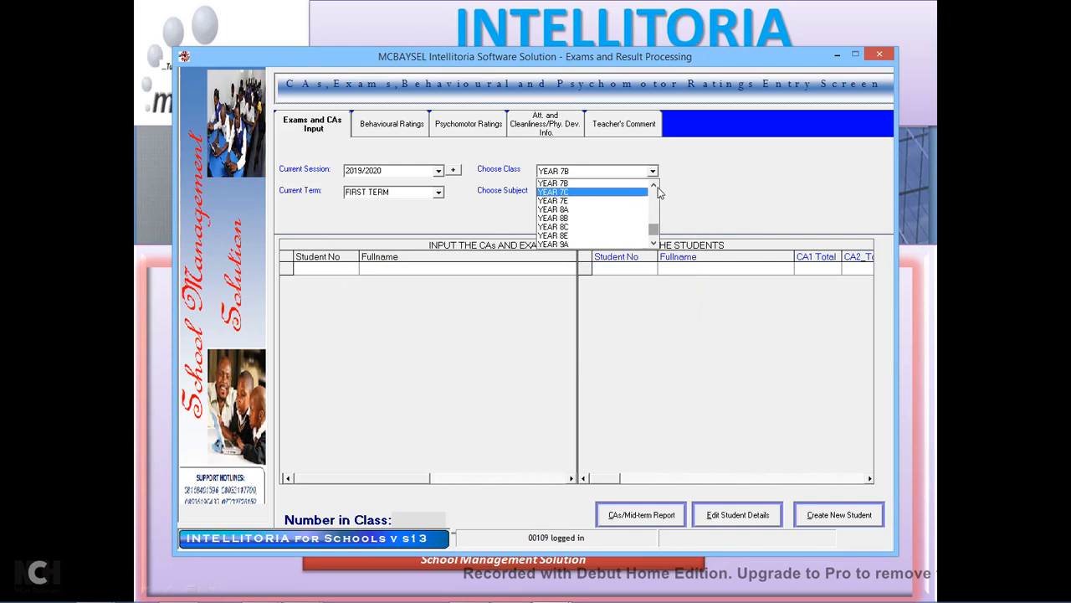
left_click(653, 186)
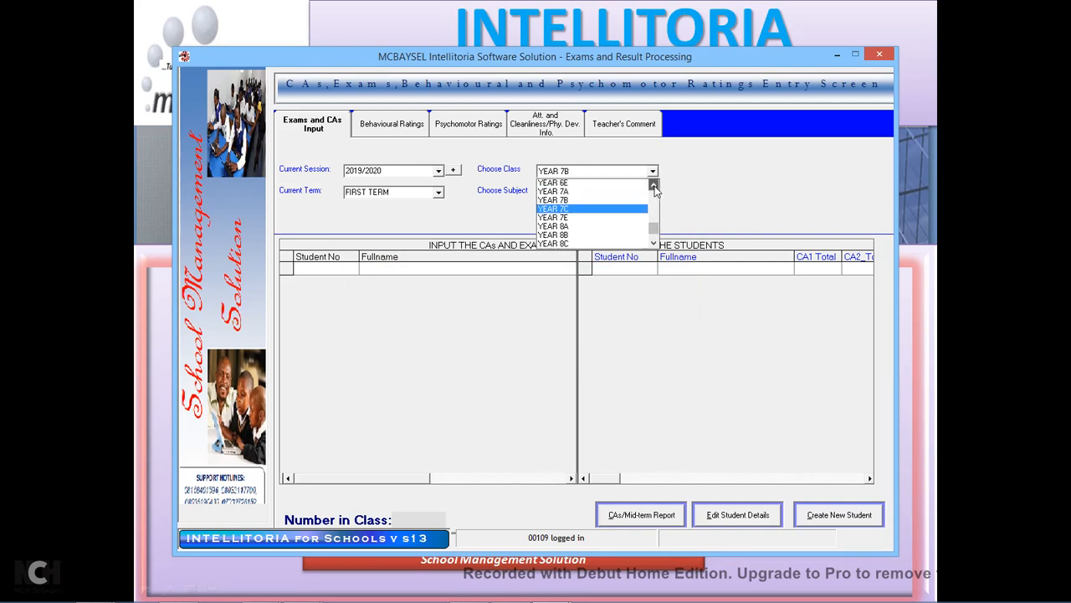
left_click(595, 194)
left_click(653, 192)
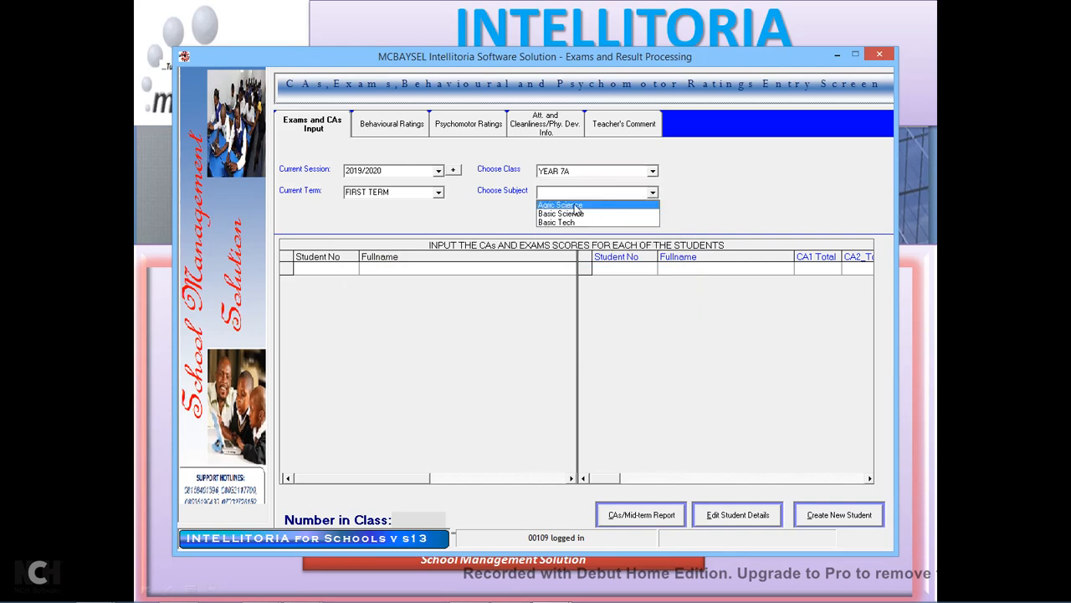
left_click(576, 206)
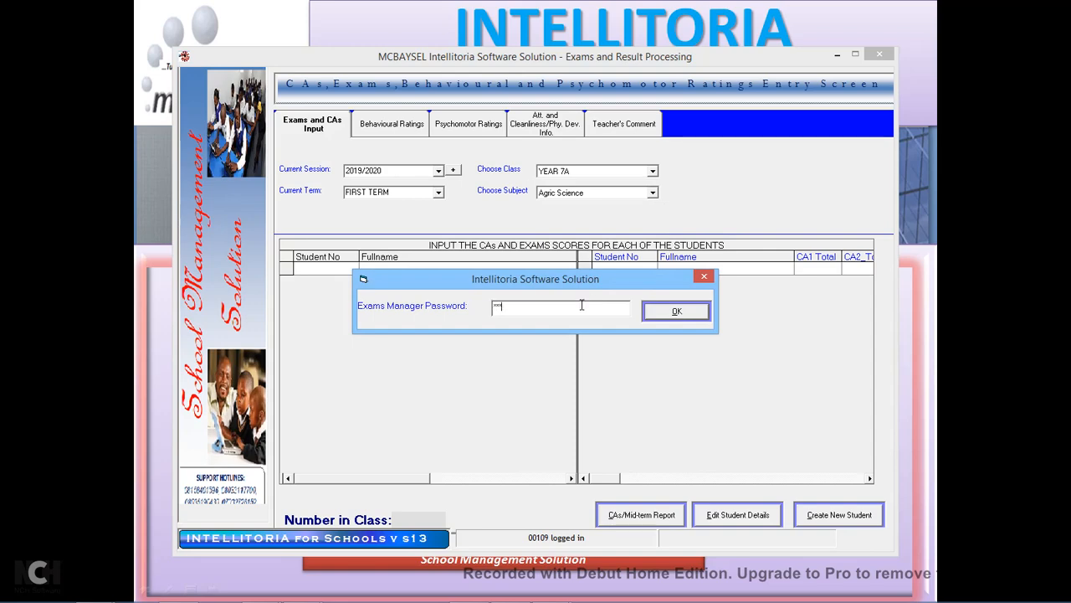
key("Return")
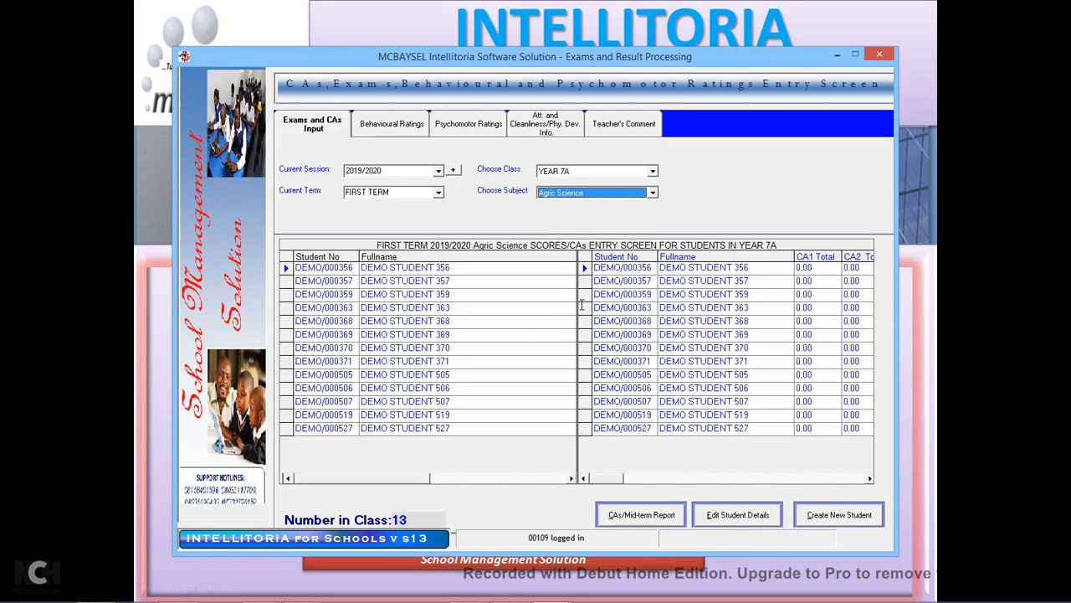
Step: View the CA and exam score columns for YEAR 7A, and close the examination and result entry screen
left_click(871, 479)
left_click(872, 478)
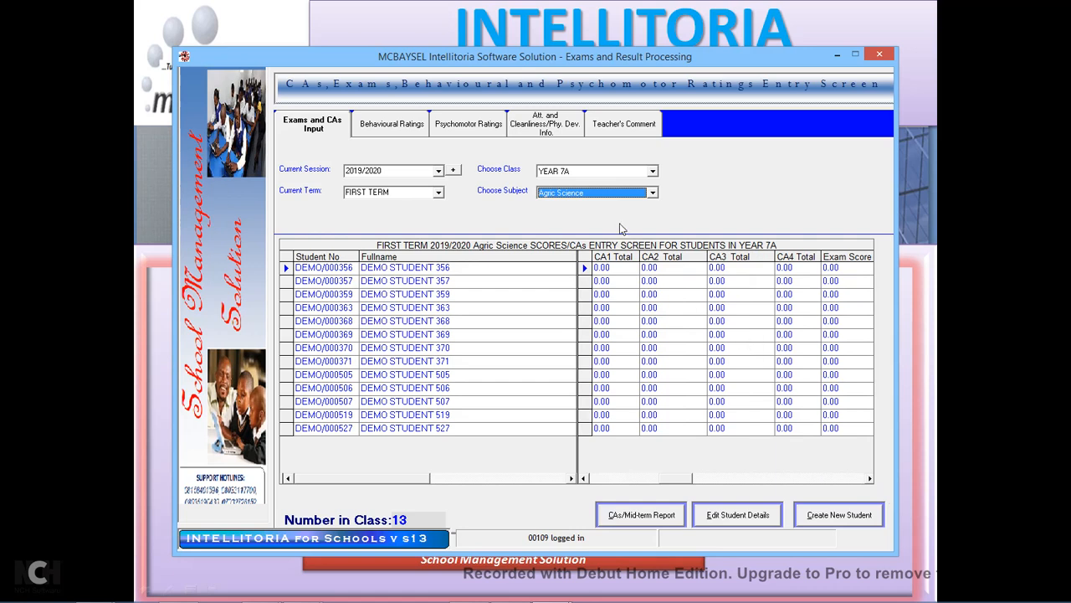
left_click(620, 269)
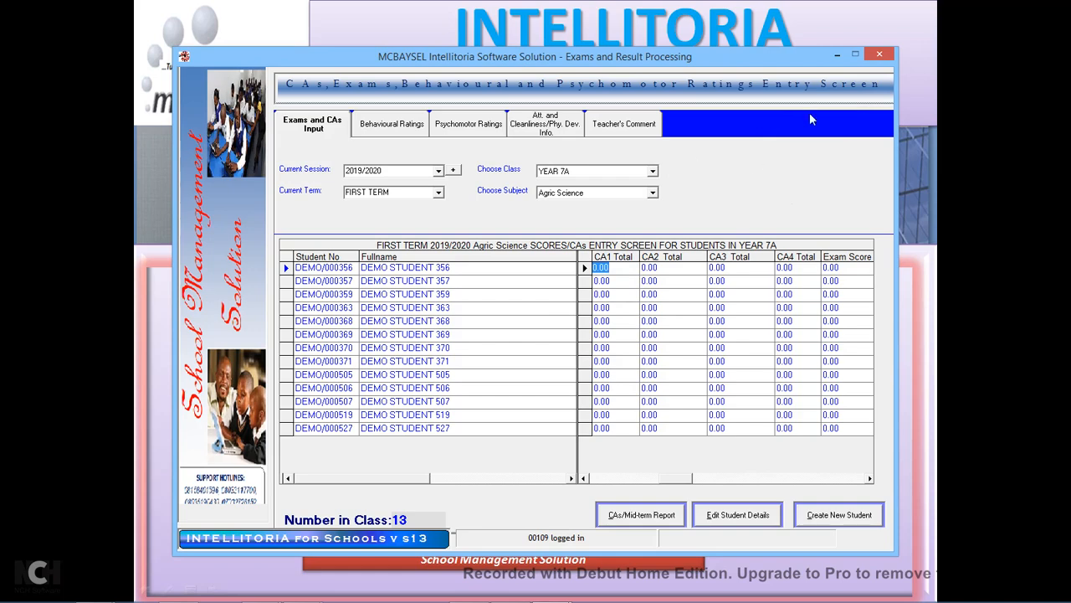
left_click(879, 56)
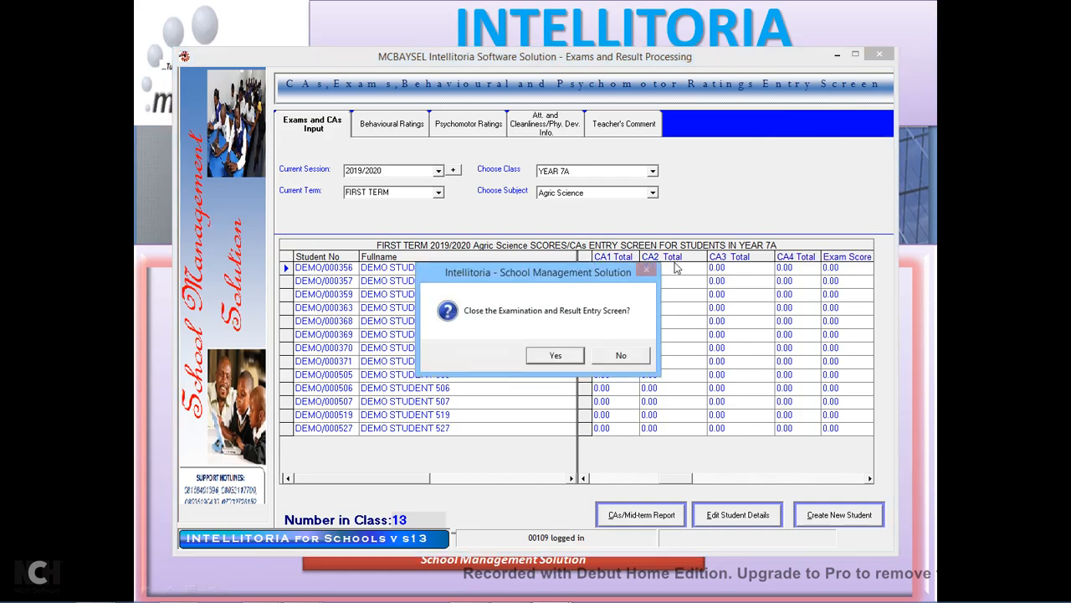
left_click(556, 359)
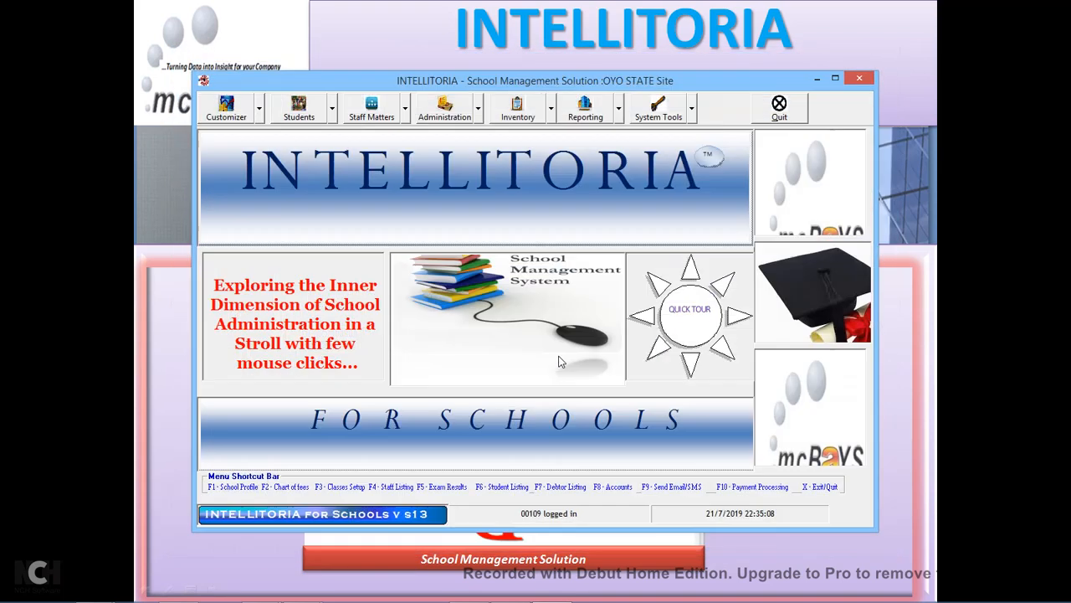
Step: Quit the teacher's Intellitoria session and relaunch the software from the presentation slide, allowing the program file to open
left_click(779, 115)
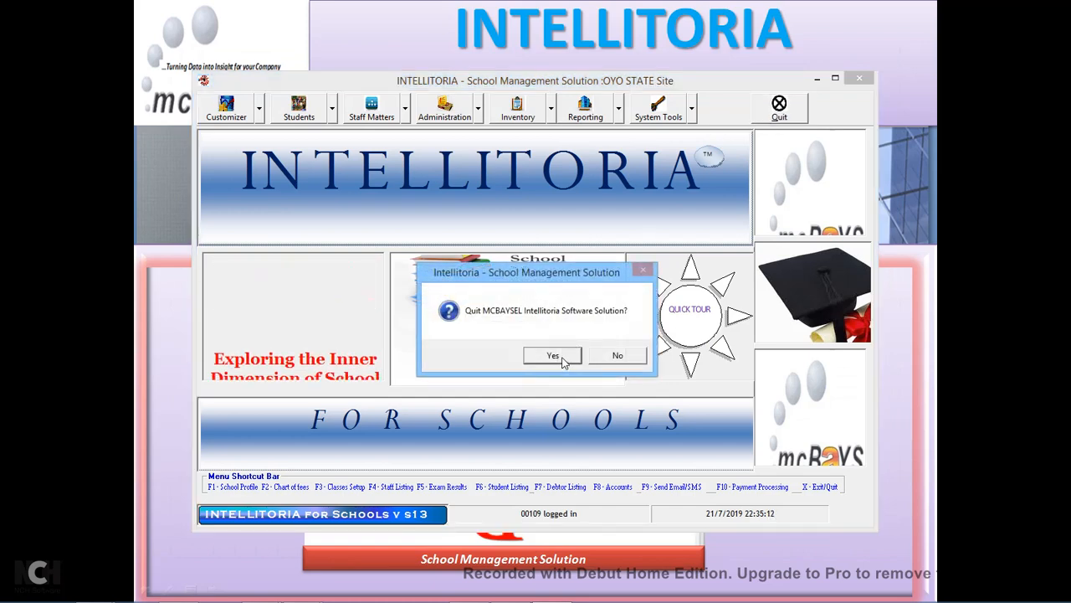
left_click(554, 356)
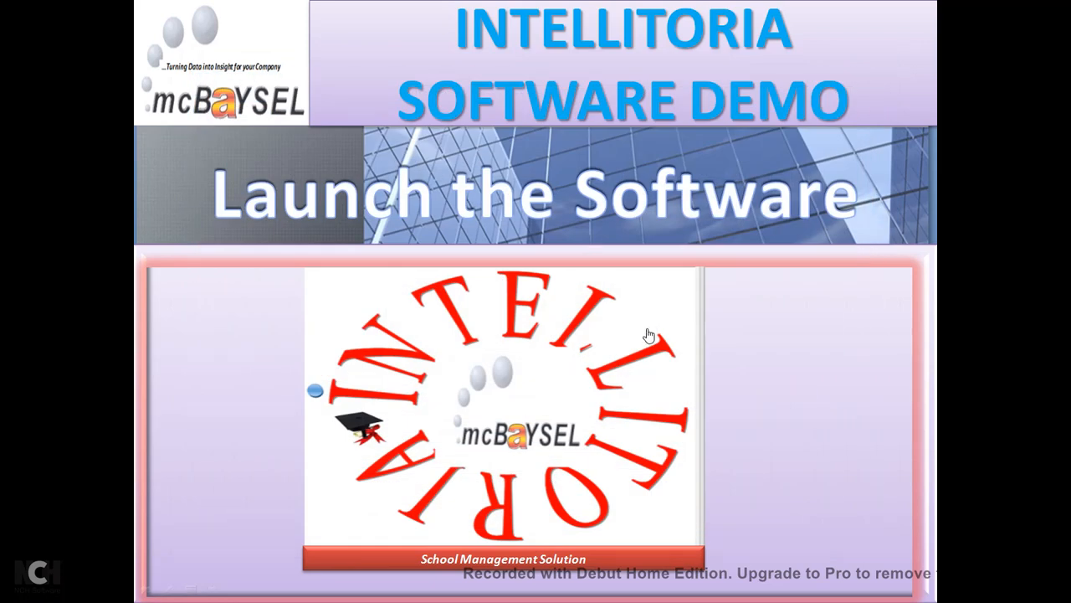
left_click(524, 404)
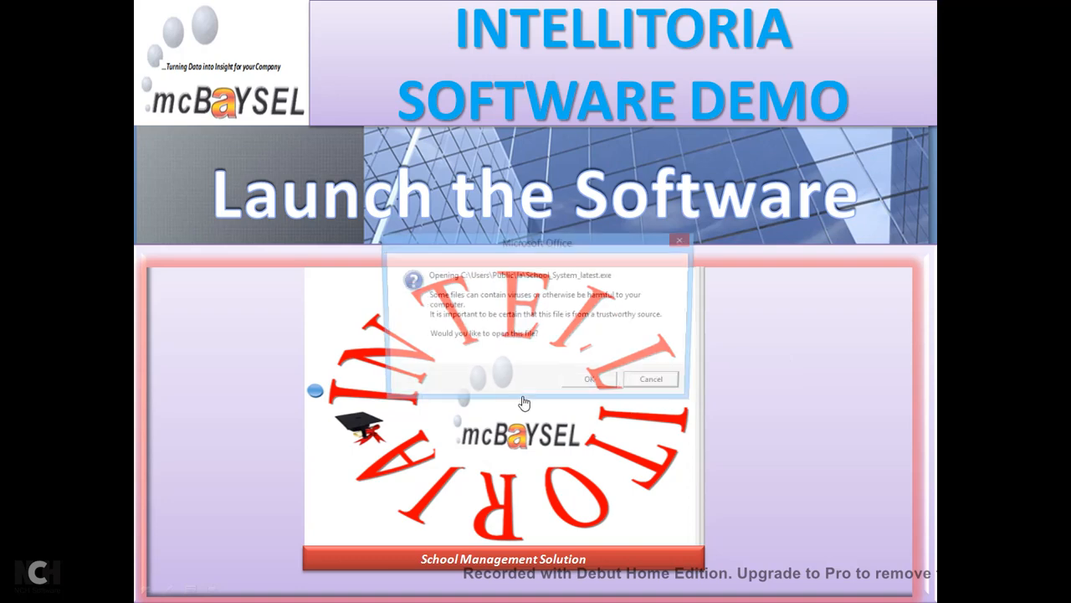
left_click(600, 389)
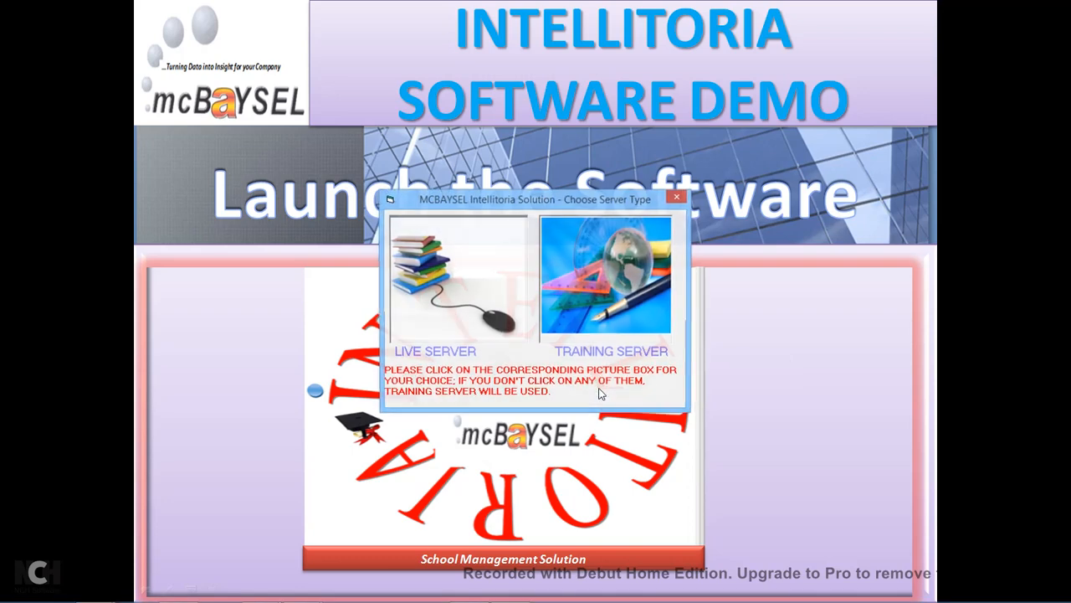
left_click(472, 275)
left_click(546, 357)
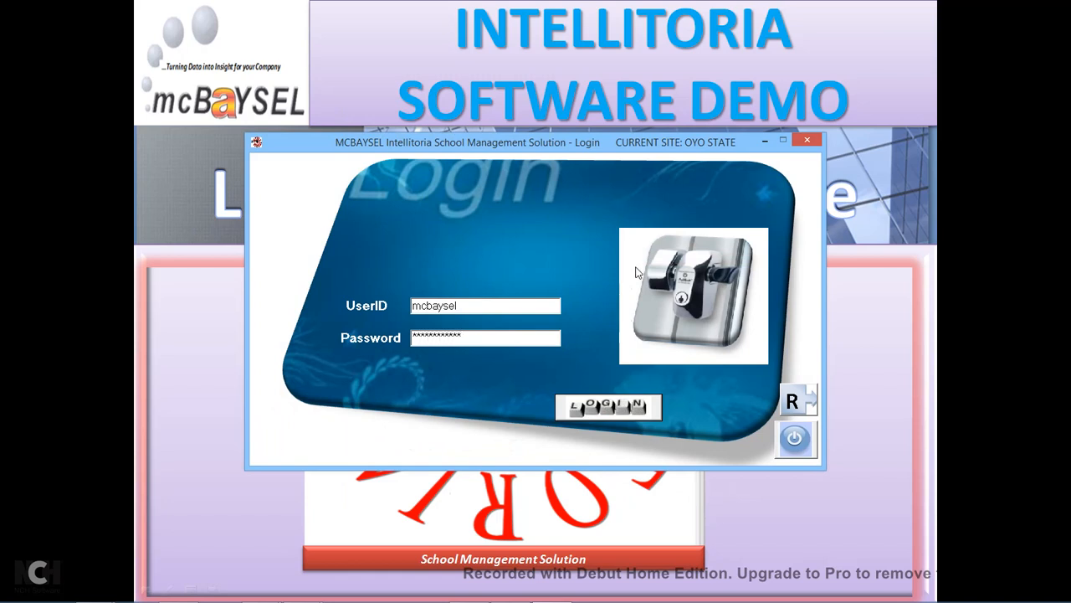
key("Return")
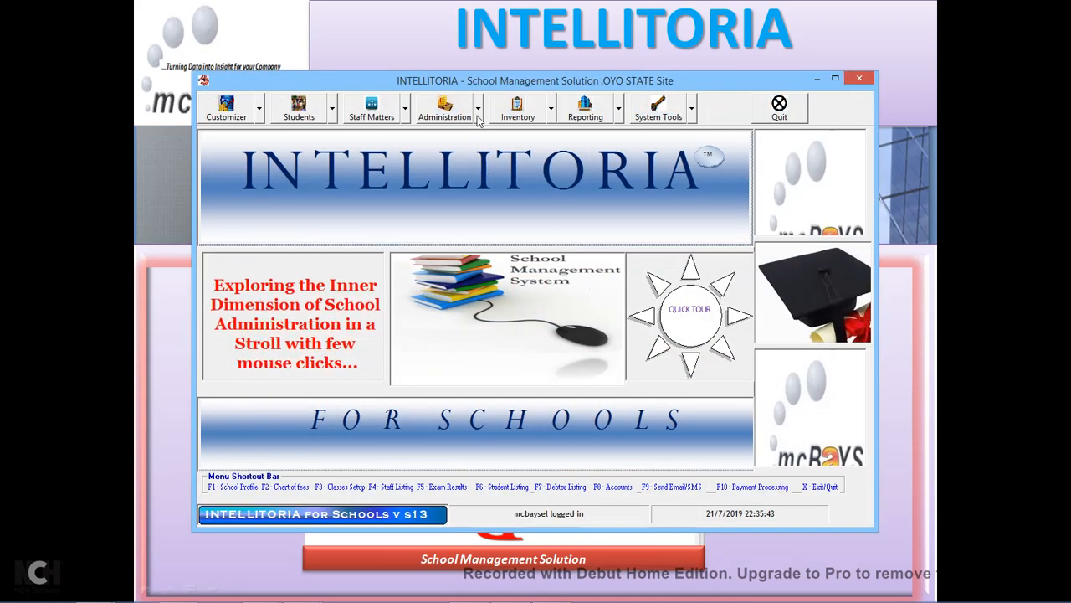
Step: Open the Examination and Results entry screen and set the current session to 2019/2020
left_click(479, 118)
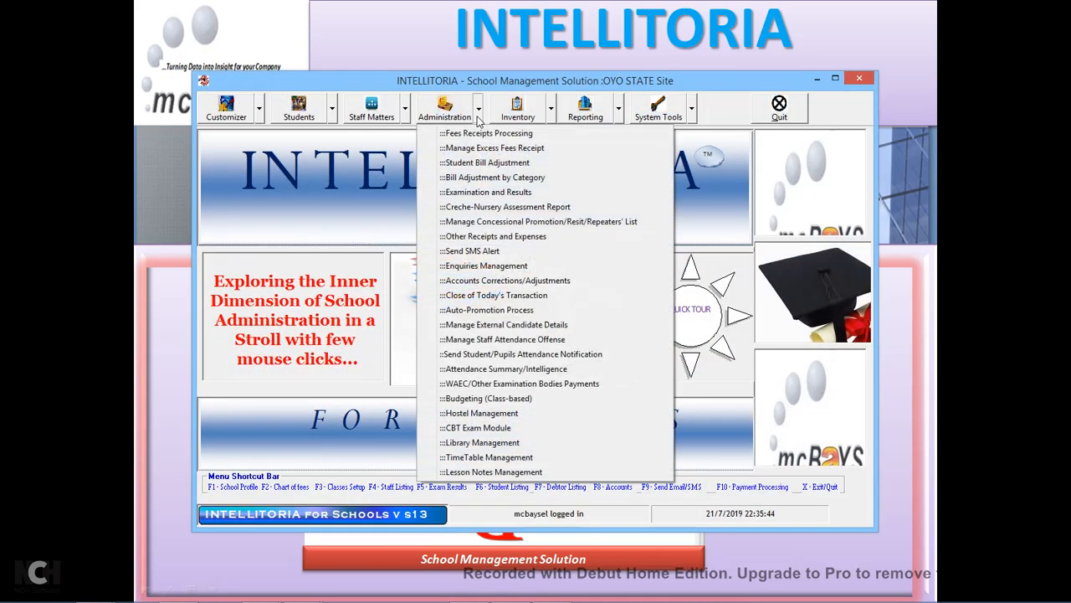
left_click(500, 193)
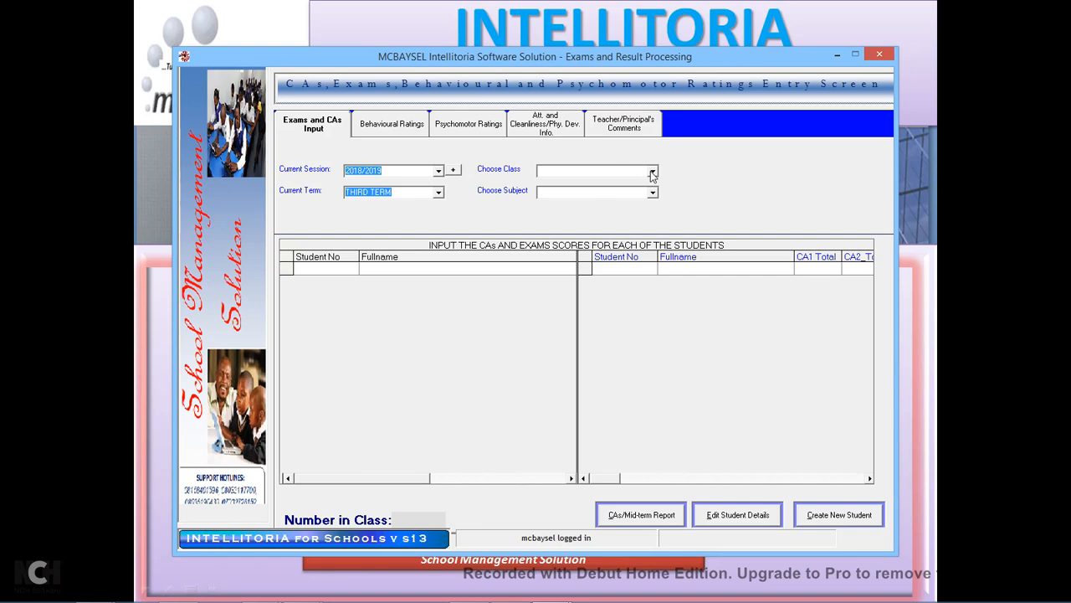
left_click(439, 171)
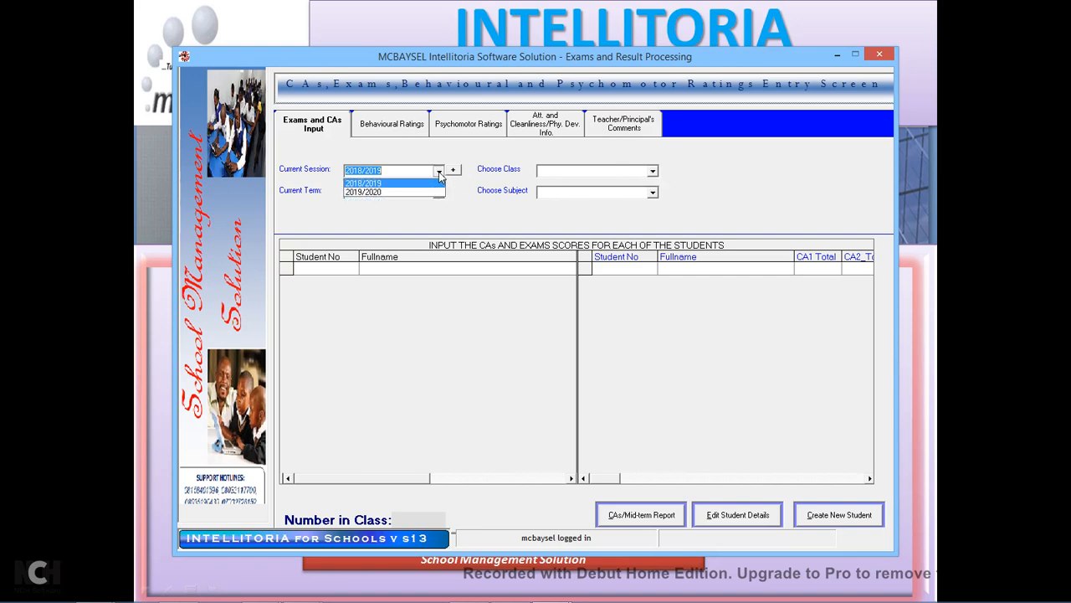
left_click(376, 195)
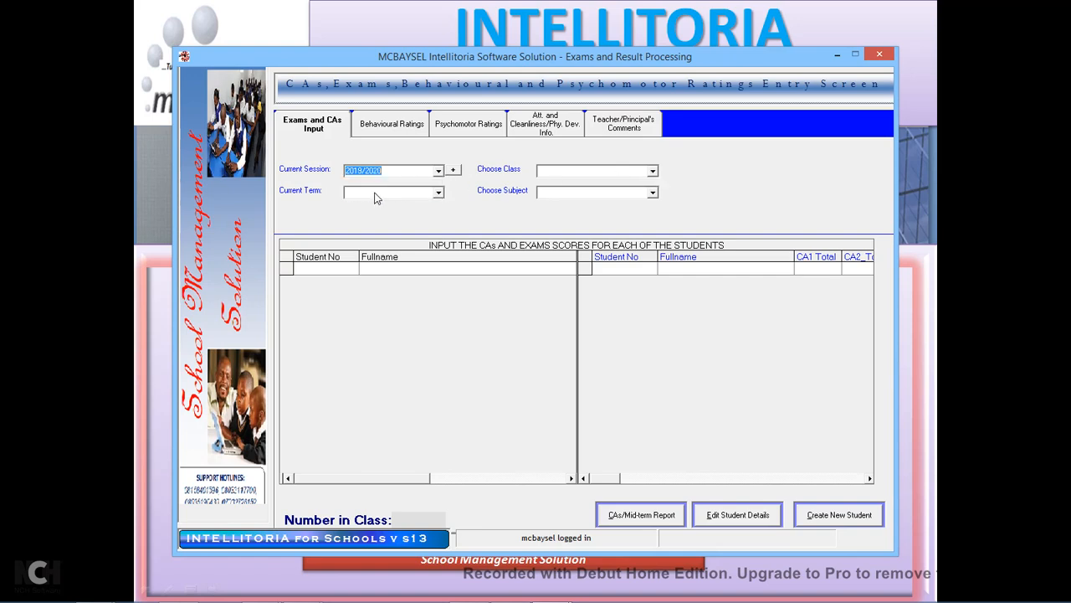
Step: Load the FIRST TERM Affective Psycology score sheet for class LEVEL IA
left_click(653, 174)
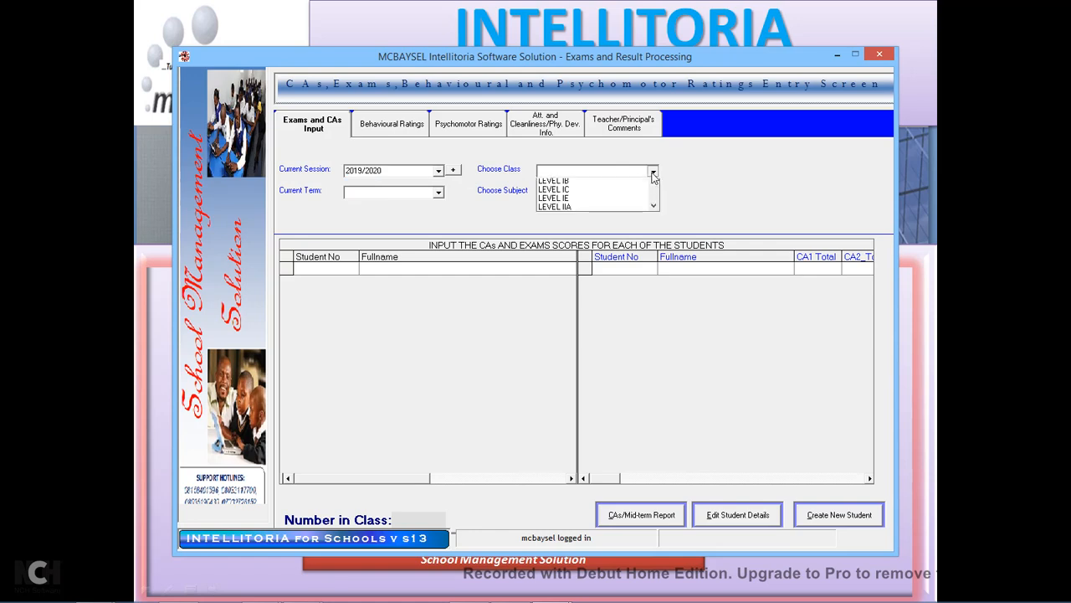
left_click(576, 209)
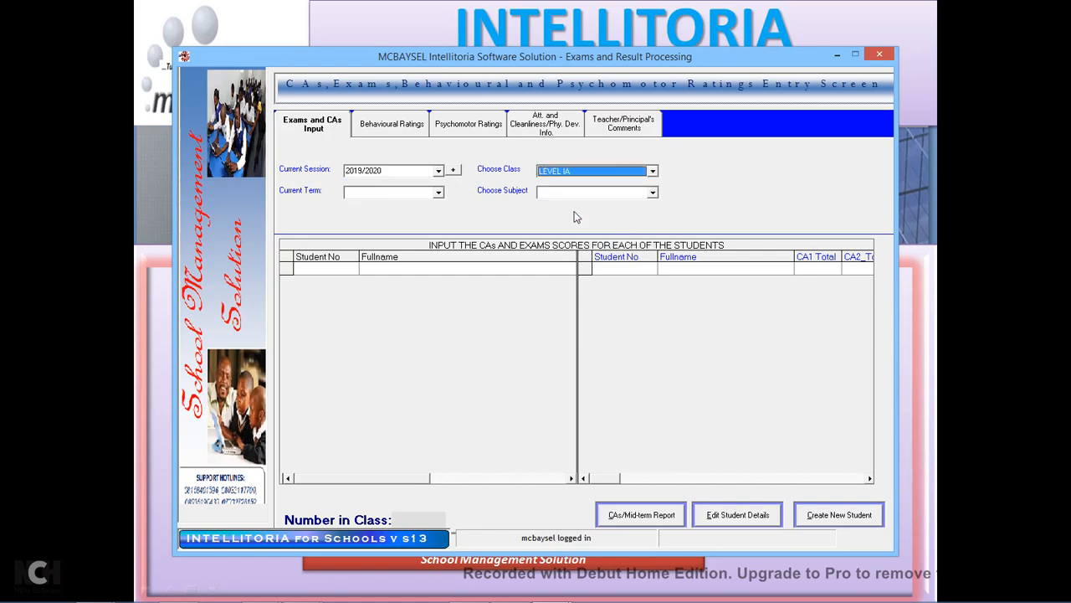
left_click(438, 193)
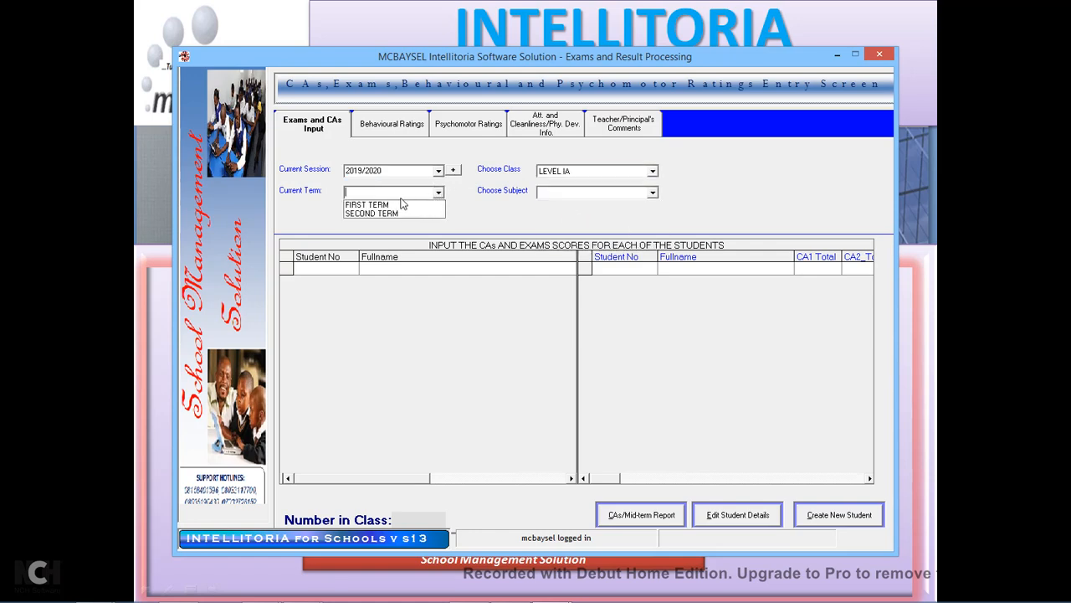
left_click(387, 205)
left_click(654, 194)
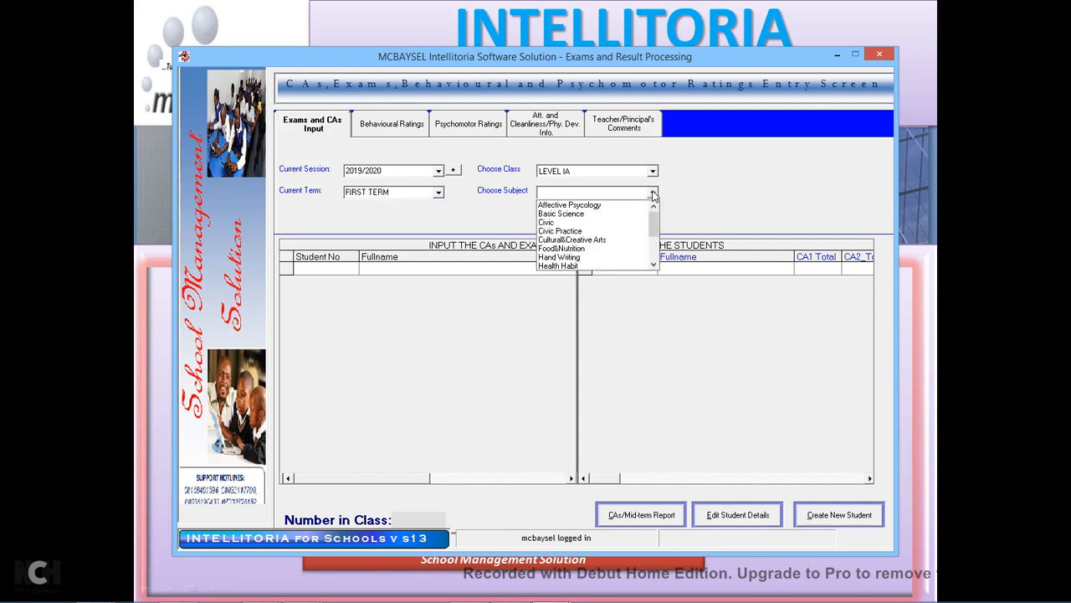
left_click(584, 209)
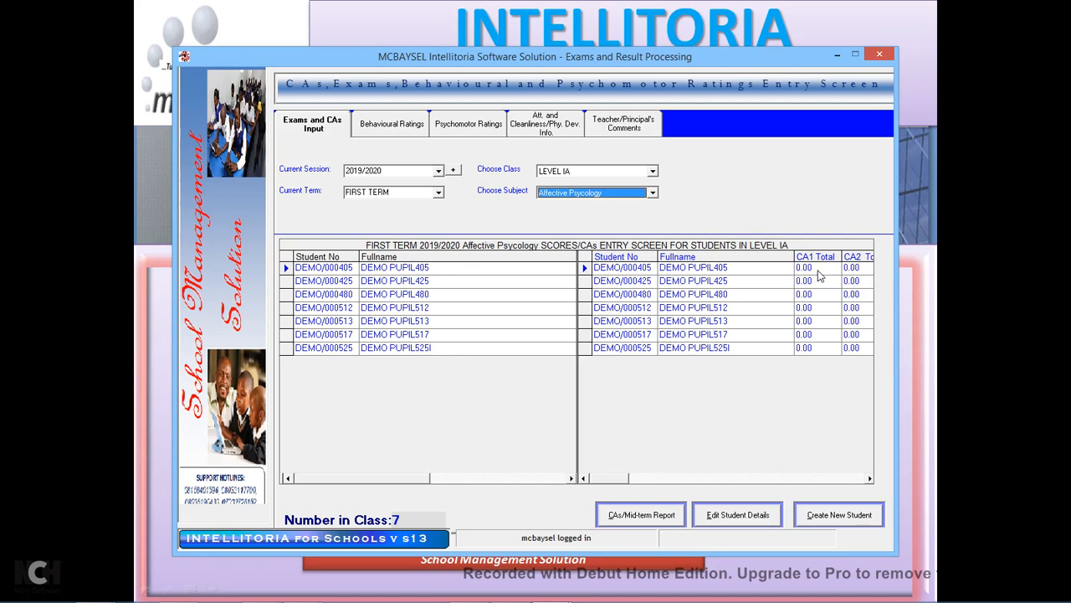
Step: Switch the subject to Civic Practice and view the CA and exam score columns
left_click(654, 194)
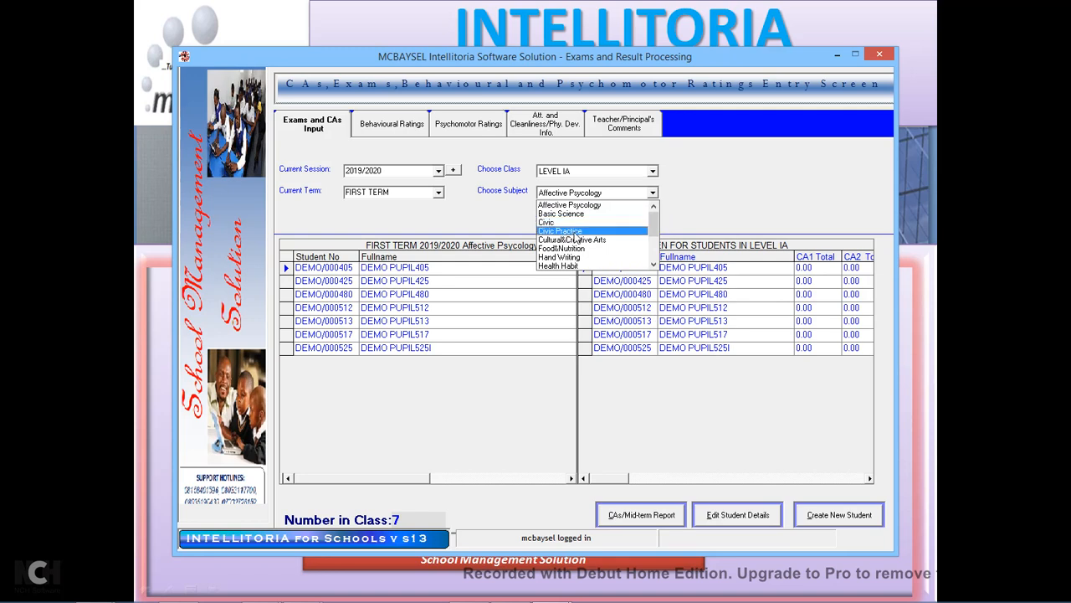
left_click(575, 231)
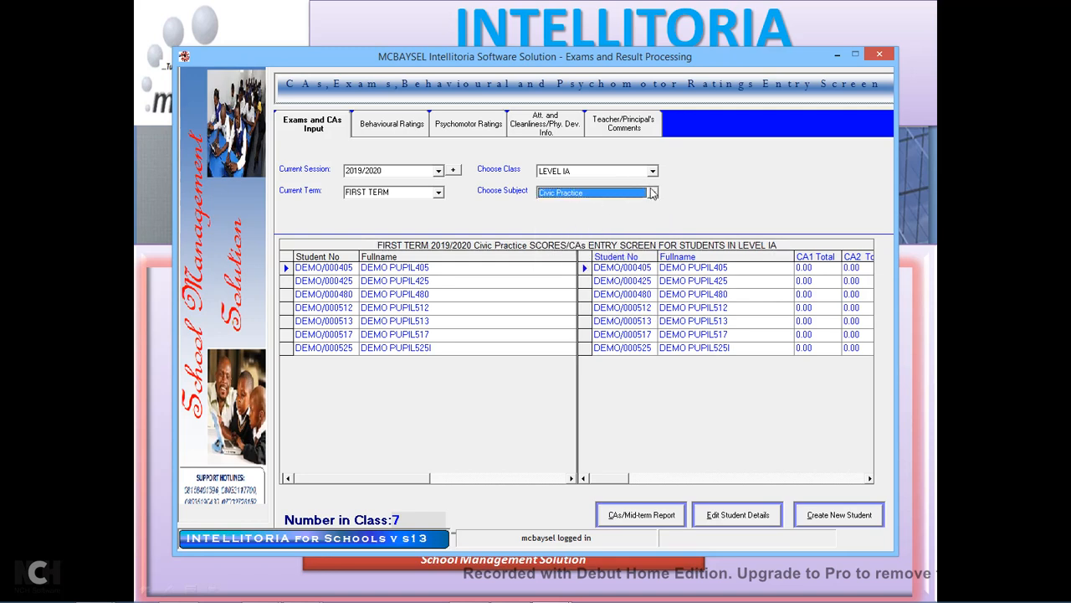
left_click(654, 194)
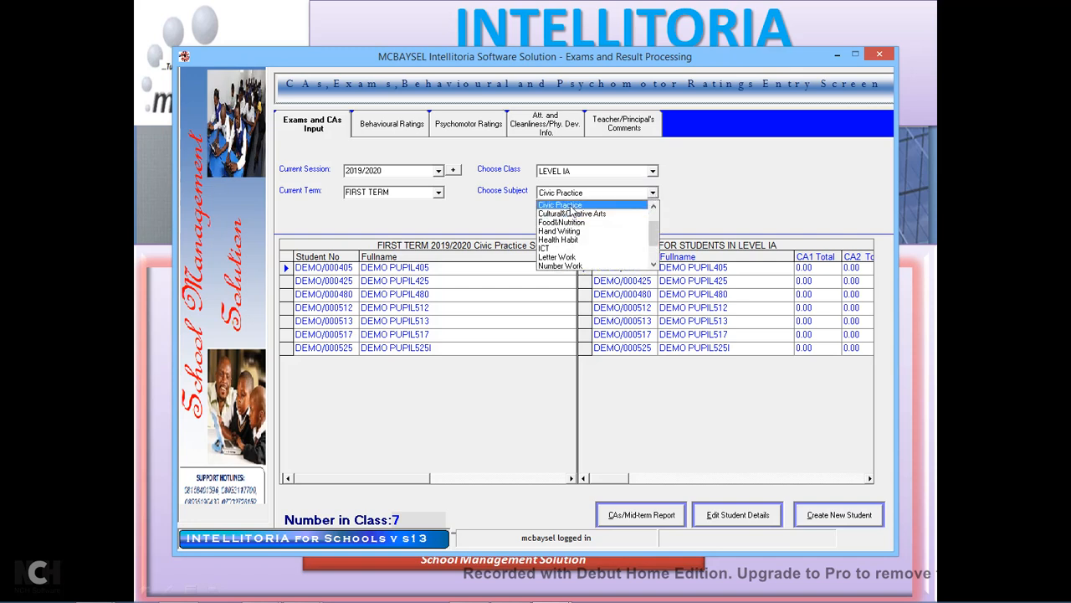
left_click(571, 207)
left_click(809, 268)
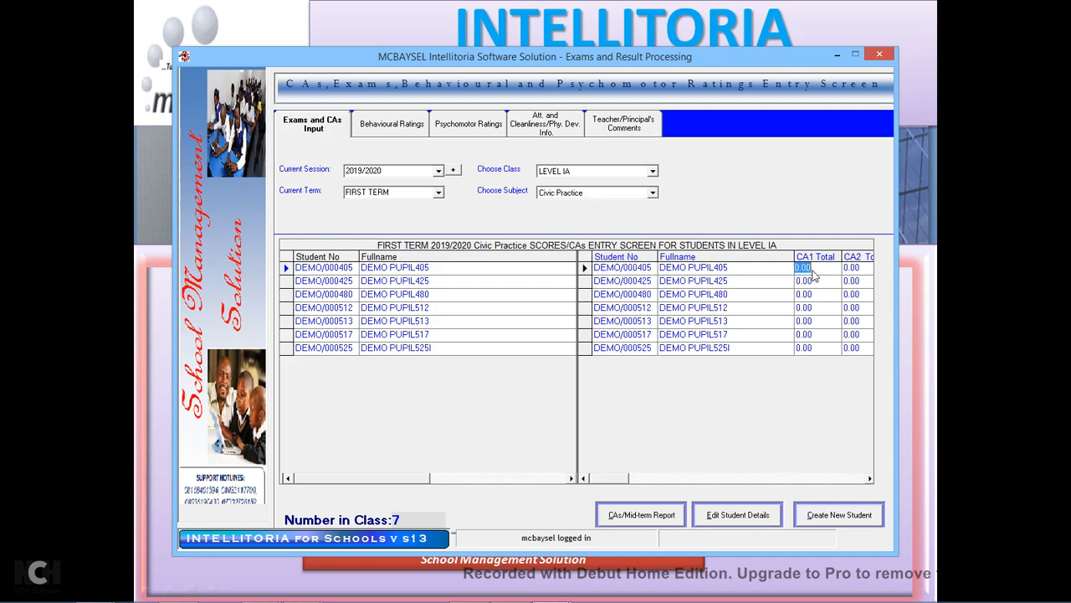
left_click(869, 478)
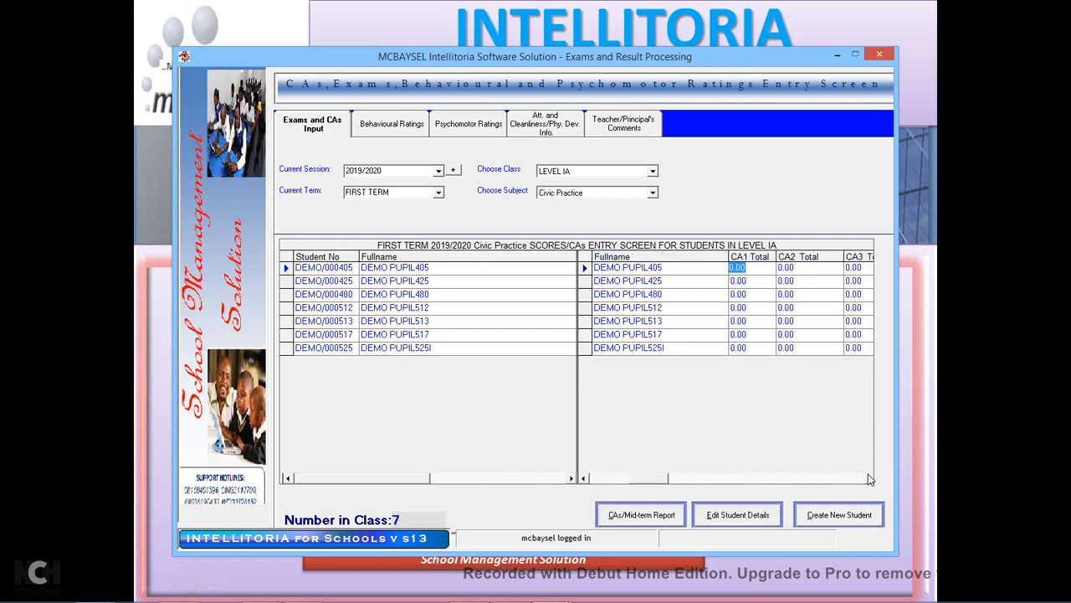
left_click(868, 478)
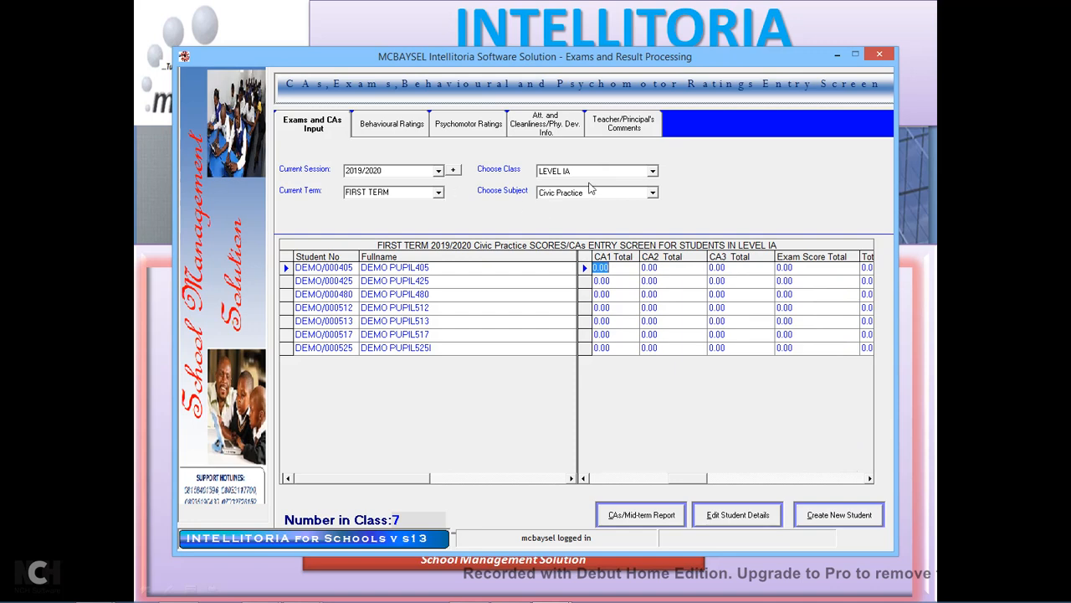
Step: Set the session to 2018/2019 and the term to THIRD TERM
left_click(438, 171)
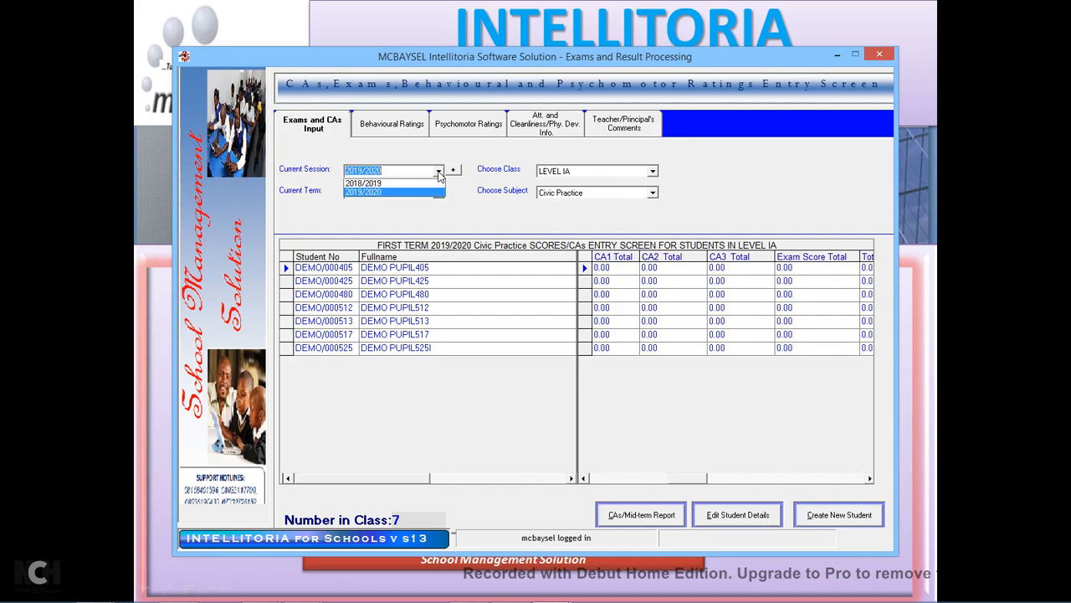
left_click(389, 183)
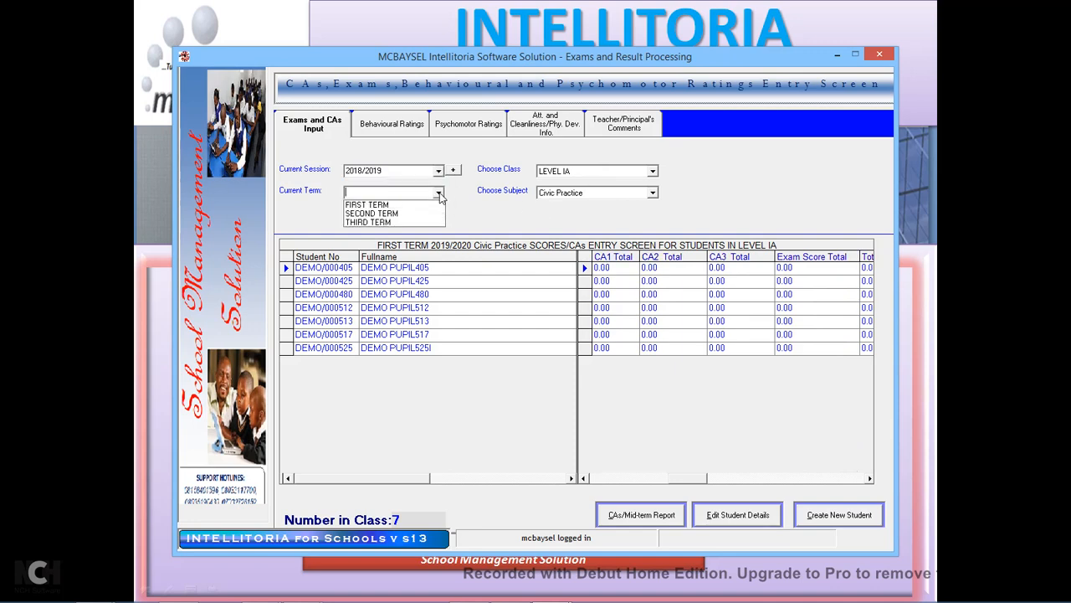
left_click(438, 192)
left_click(375, 222)
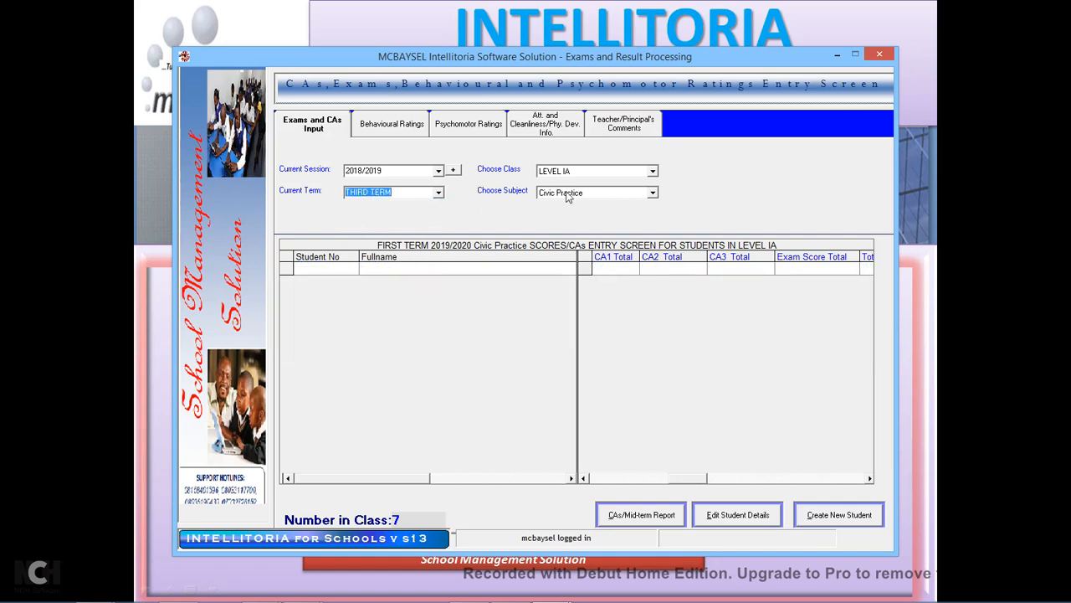
Step: Reselect class LEVEL IA and load its Affective Psycology score sheet
left_click(652, 193)
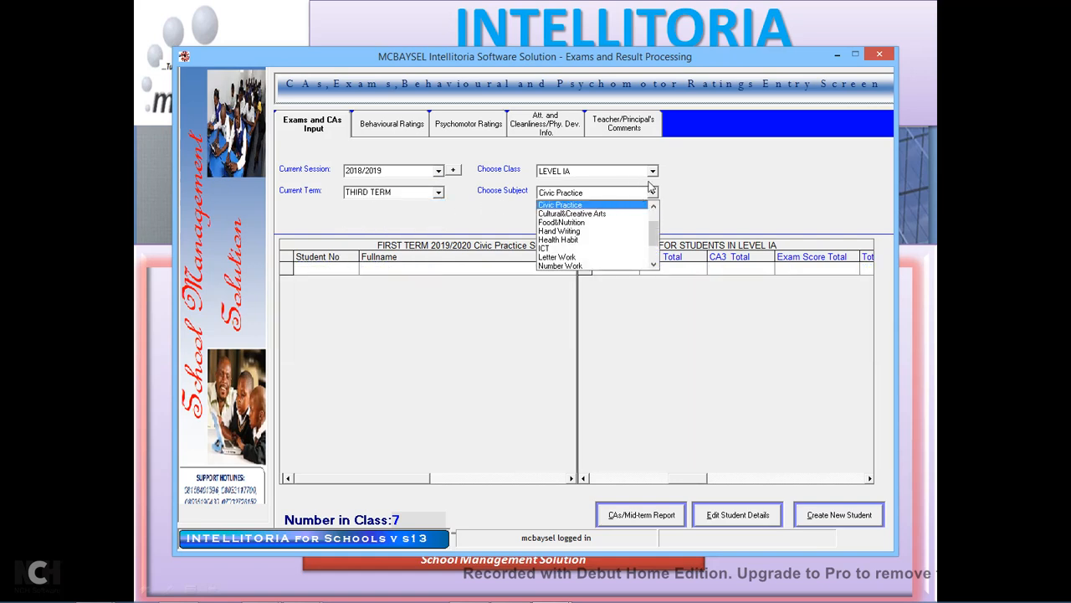
left_click(668, 175)
left_click(652, 170)
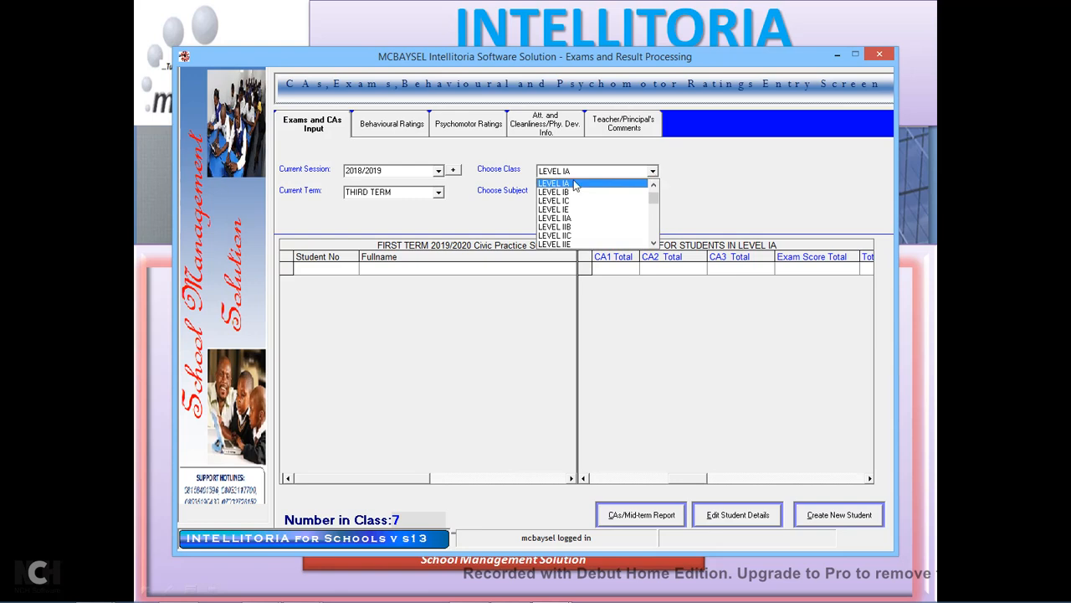
left_click(572, 189)
left_click(653, 193)
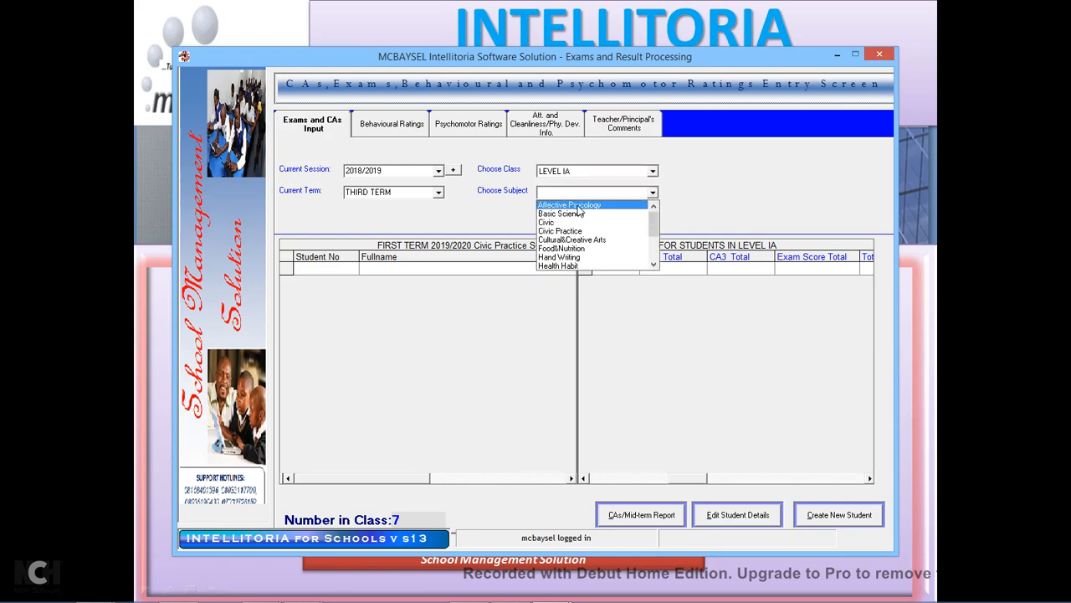
left_click(590, 212)
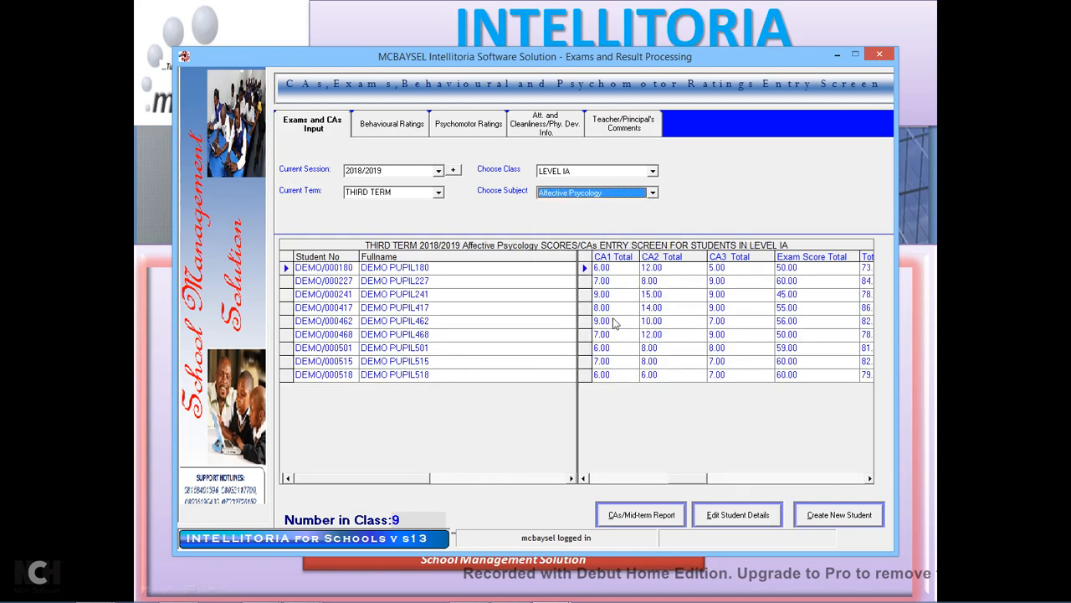
left_click(613, 273)
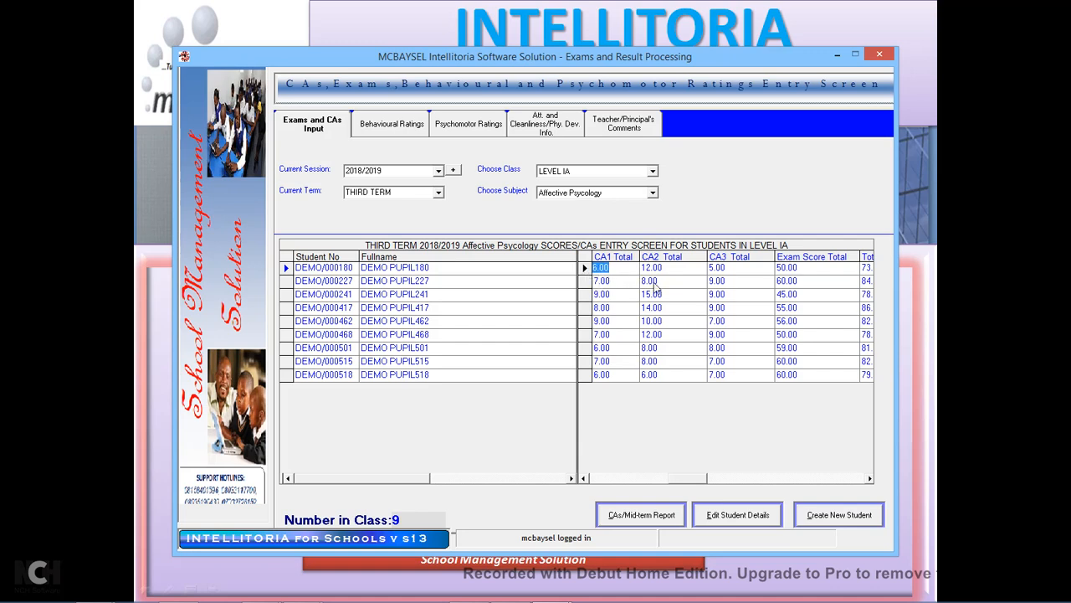
Step: Load the Civic Practice score sheet and select the first pupil's CA1 score
left_click(653, 195)
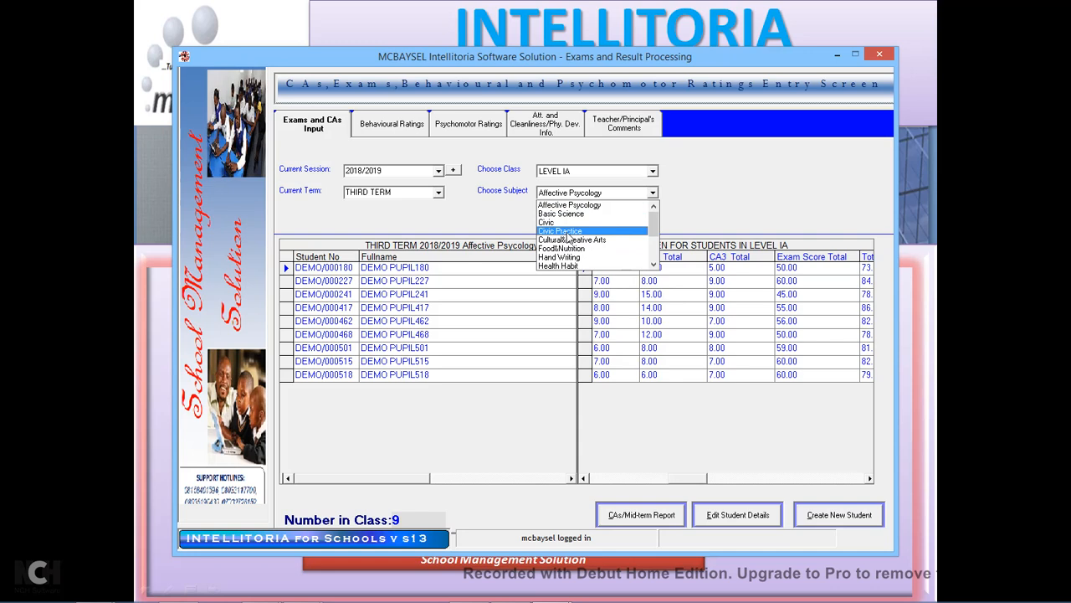
left_click(567, 233)
left_click(619, 271)
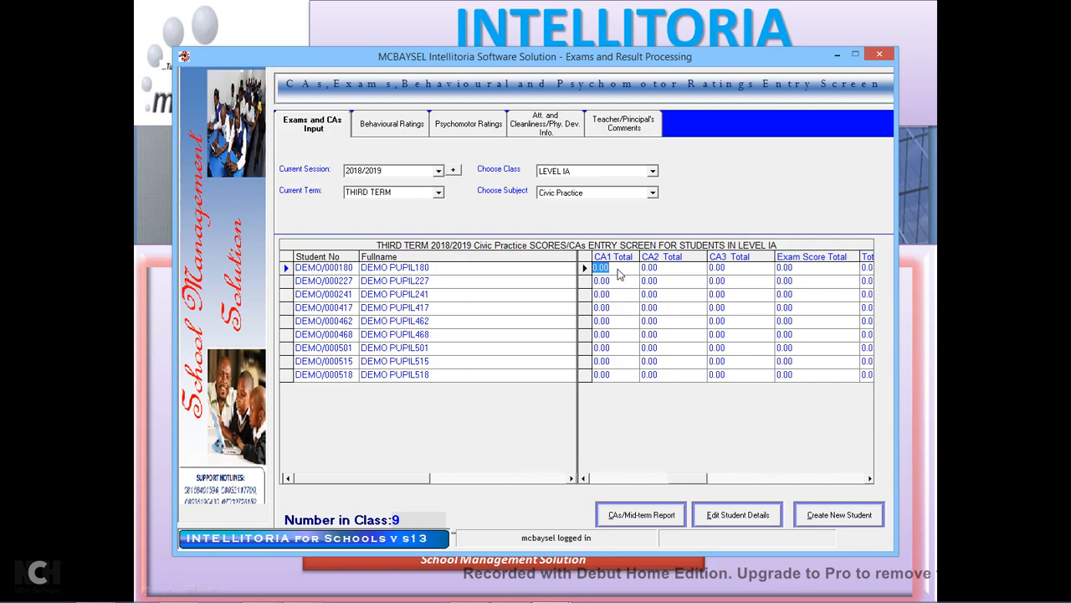
Step: Try to enter a CA1 score of 18 for the first pupil
type("18")
key("Return")
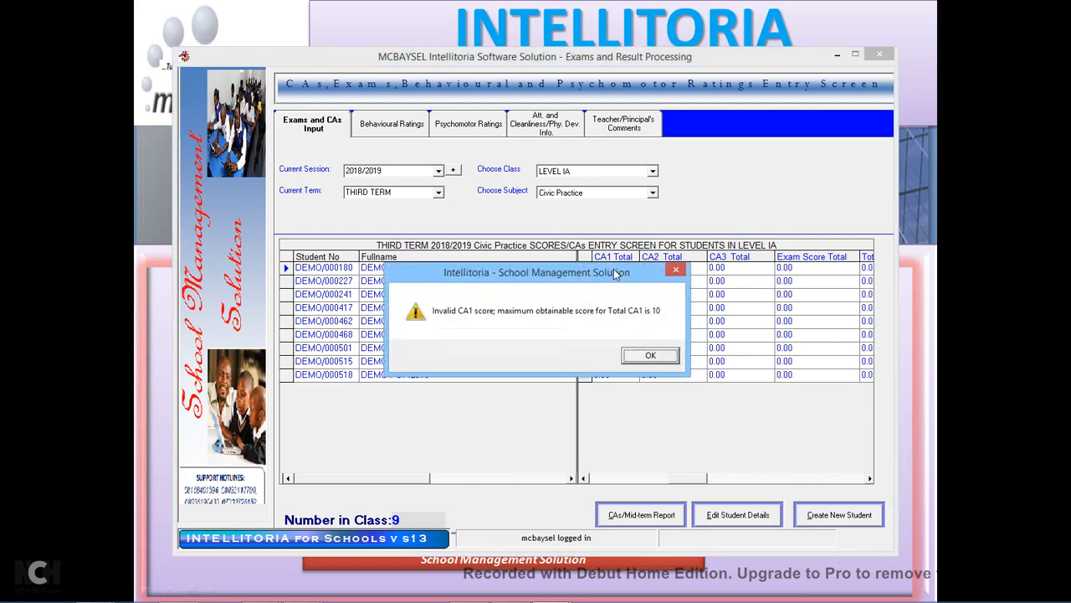
left_click_drag(620, 274, 489, 247)
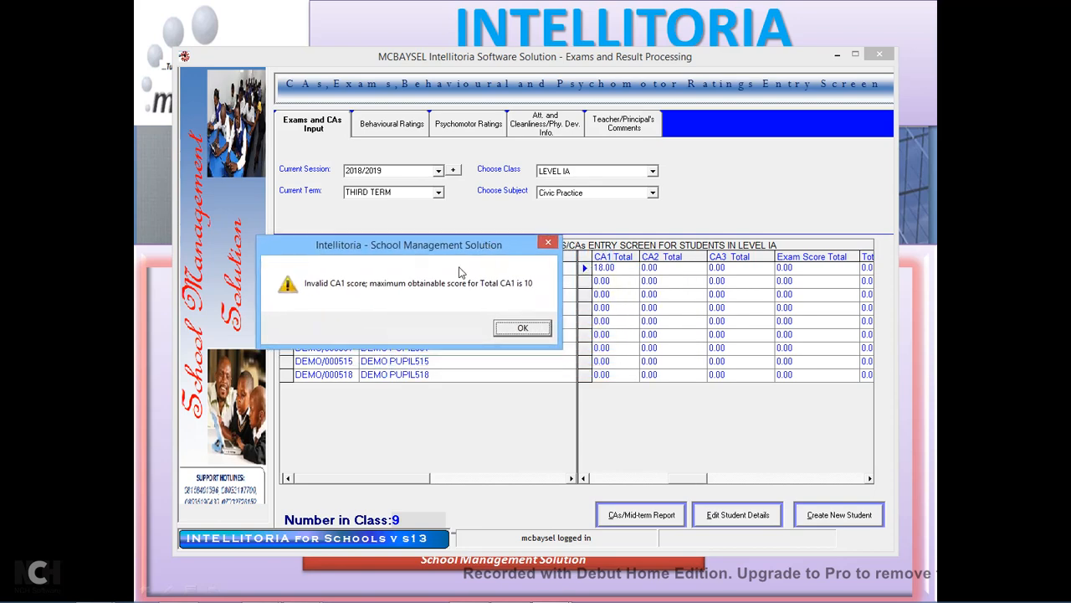
left_click(522, 328)
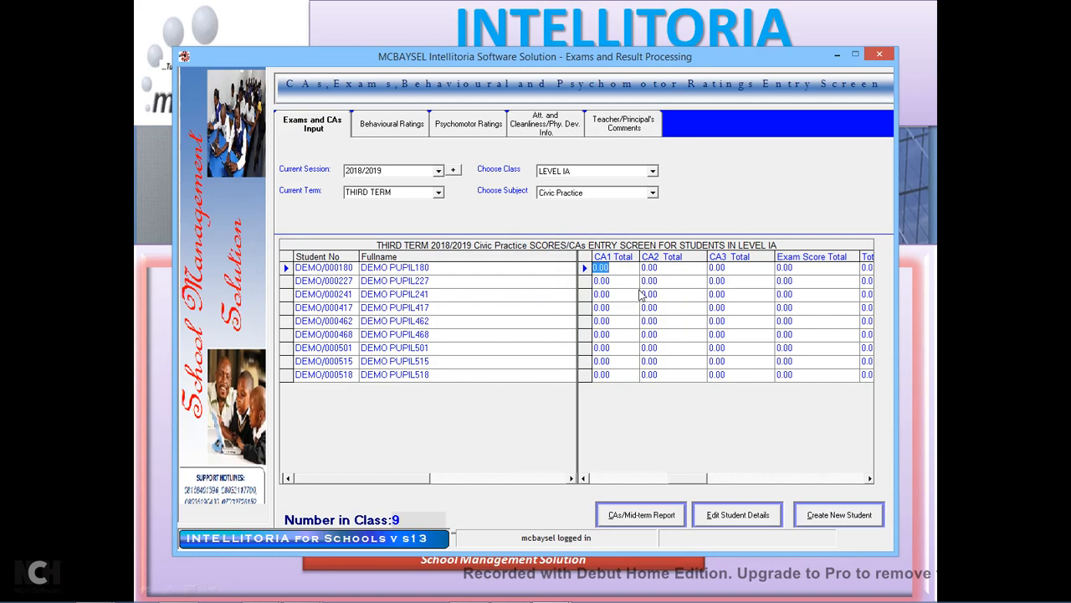
Step: Enter 8 for both the CA1 and CA2 scores of the first pupil
type("8")
left_click(662, 272)
type("8")
left_click(727, 276)
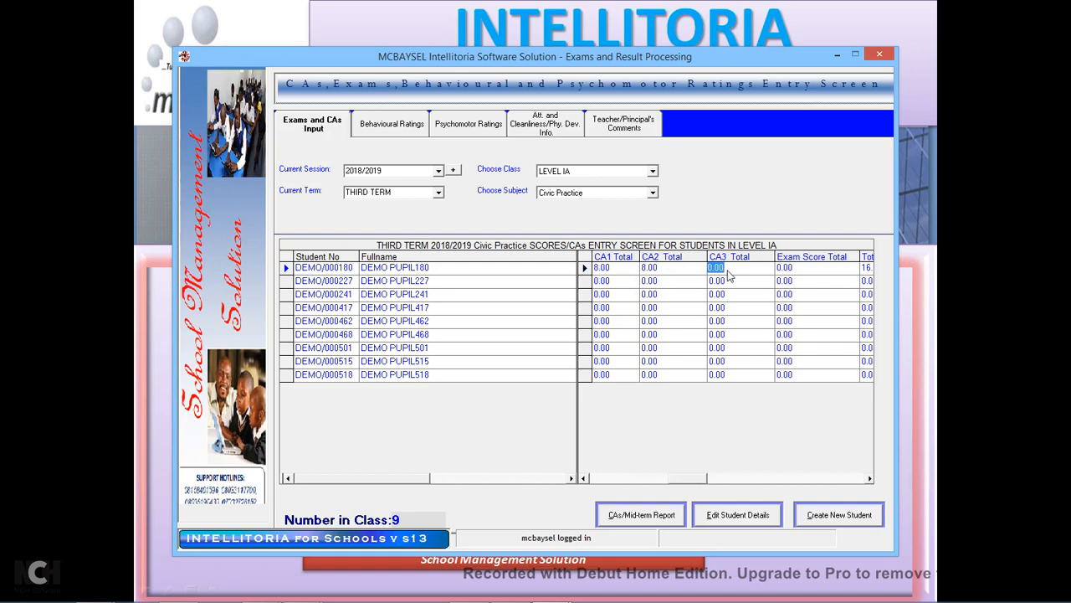
Step: Try to enter a CA3 score of 14 for the first pupil
type("44")
key("Tab")
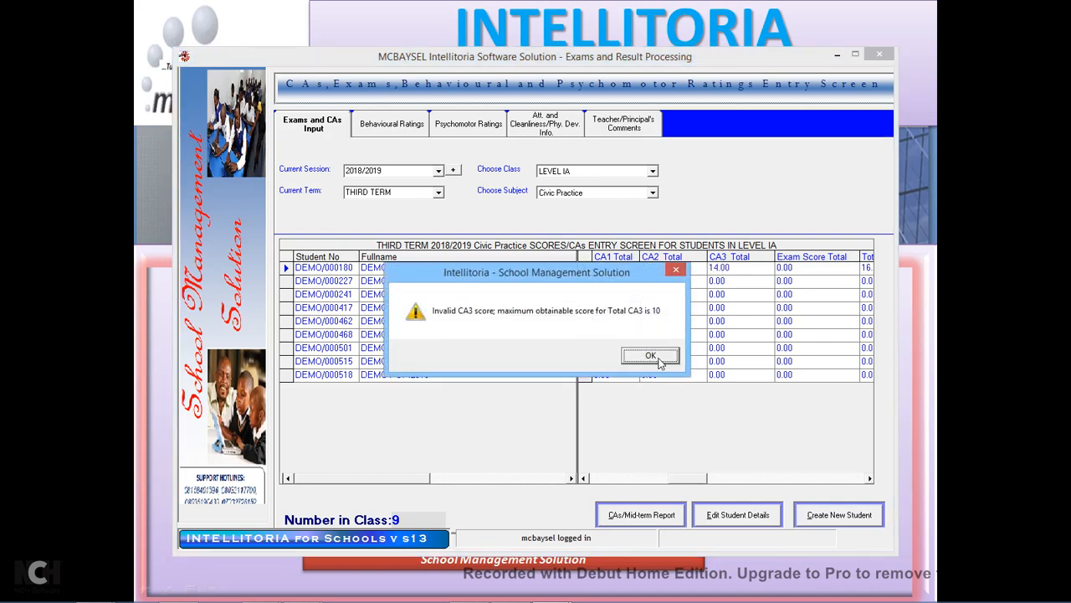
left_click(658, 358)
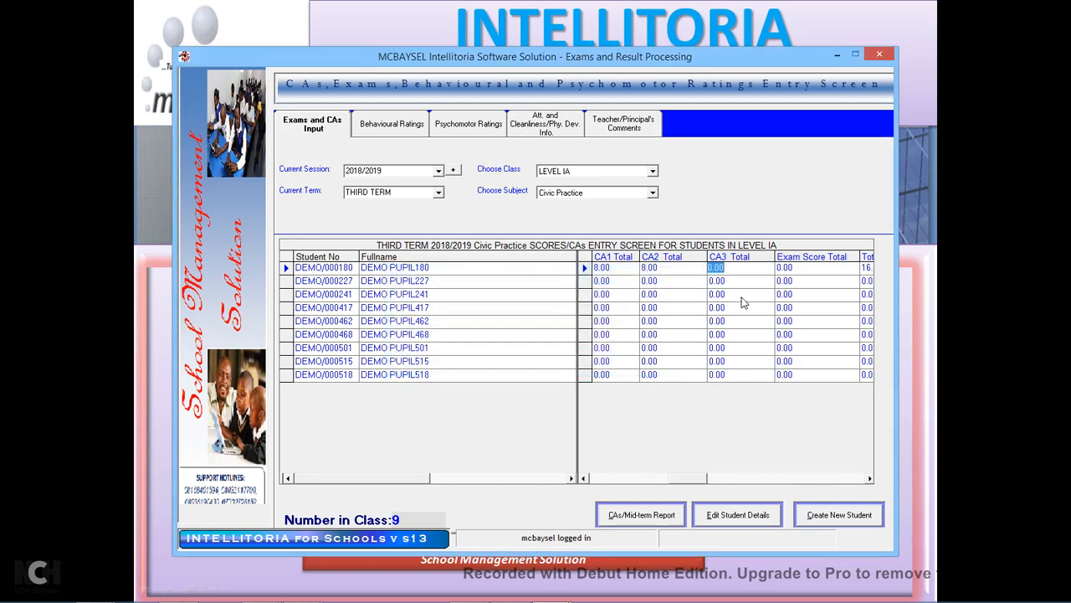
Step: Set the first pupil's CA3 score to 10 and exam score to 56
type("10")
key("Return")
left_click(808, 272)
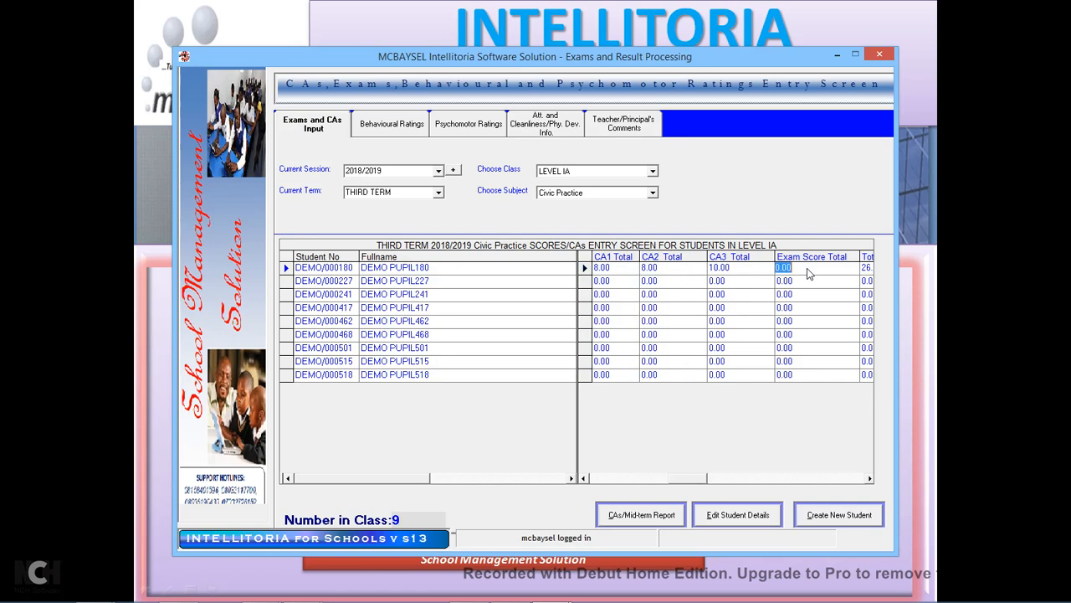
type("56")
key("Return")
Step: Enter the second pupil's scores: CA1 10, CA2 14, CA3 9 and exam 59
left_click(620, 283)
type("10")
key("Return")
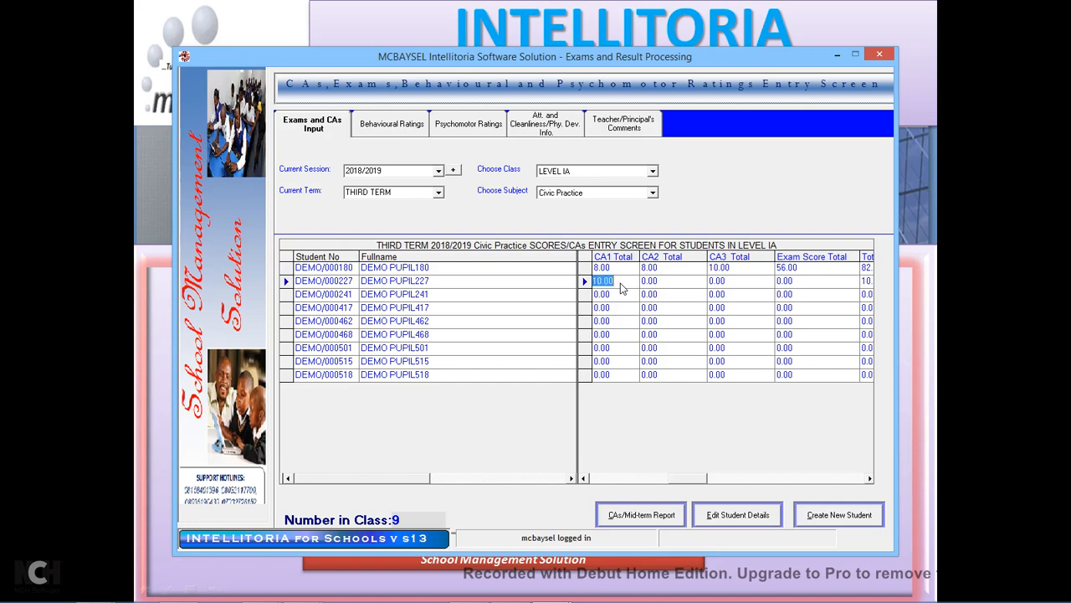
left_click(652, 285)
type("14")
key("Return")
left_click(734, 287)
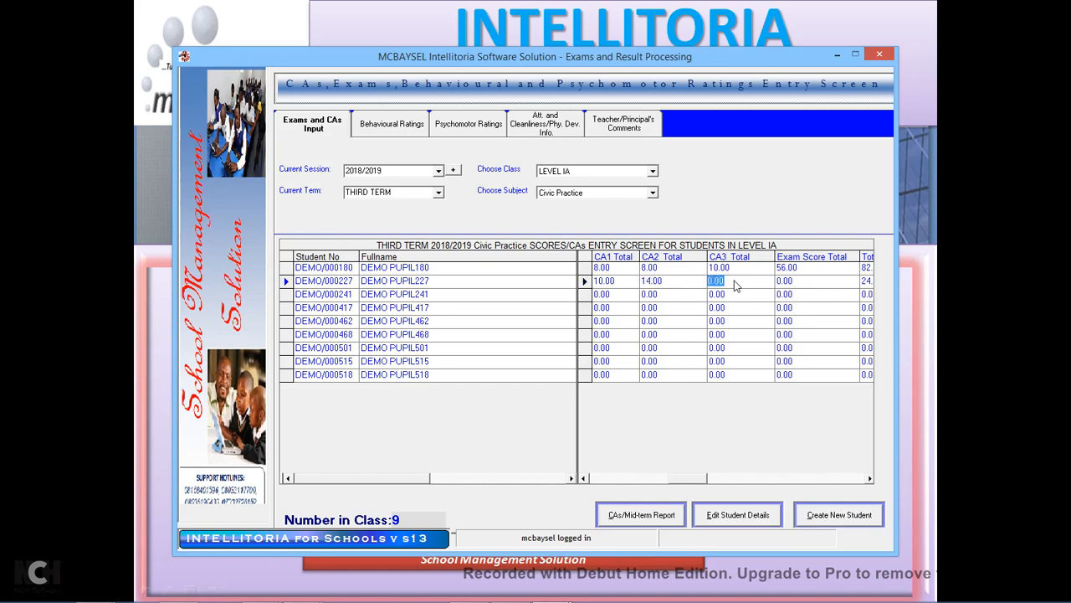
type("9")
key("Return")
left_click(792, 286)
type("19")
key("Return")
Step: Enter the third pupil's continuous assessment scores: CA1 10, CA2 15 and CA3 6
left_click(619, 298)
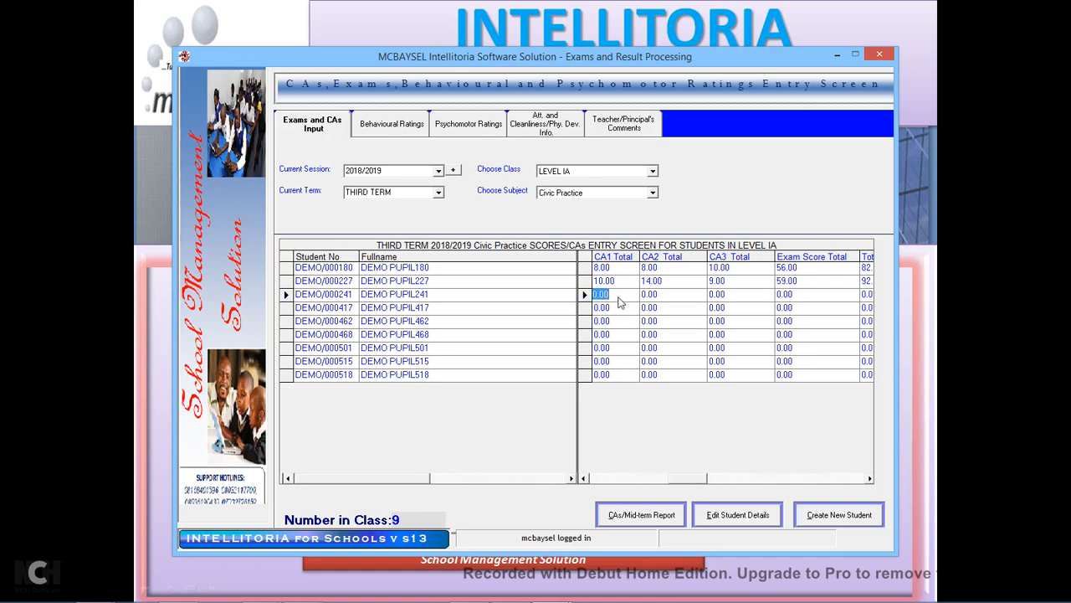
type("10")
key("Return")
key("Tab")
type("15")
key("Return")
key("Tab")
type("6")
key("Return")
key("Tab")
Step: Try to enter an exam score of 78 for the third pupil
type("78")
key("Return")
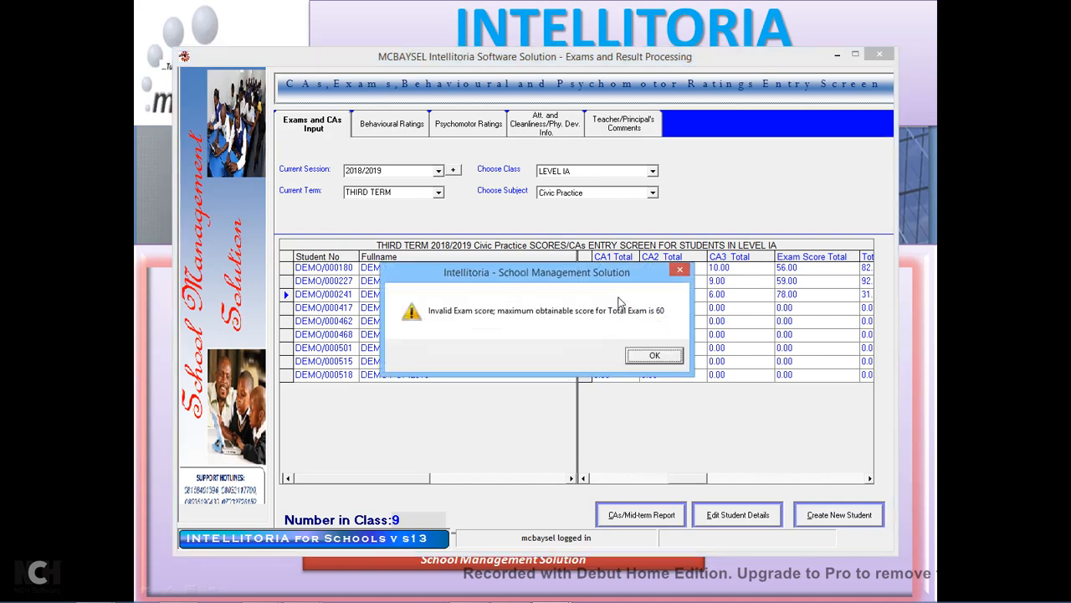
left_click(654, 356)
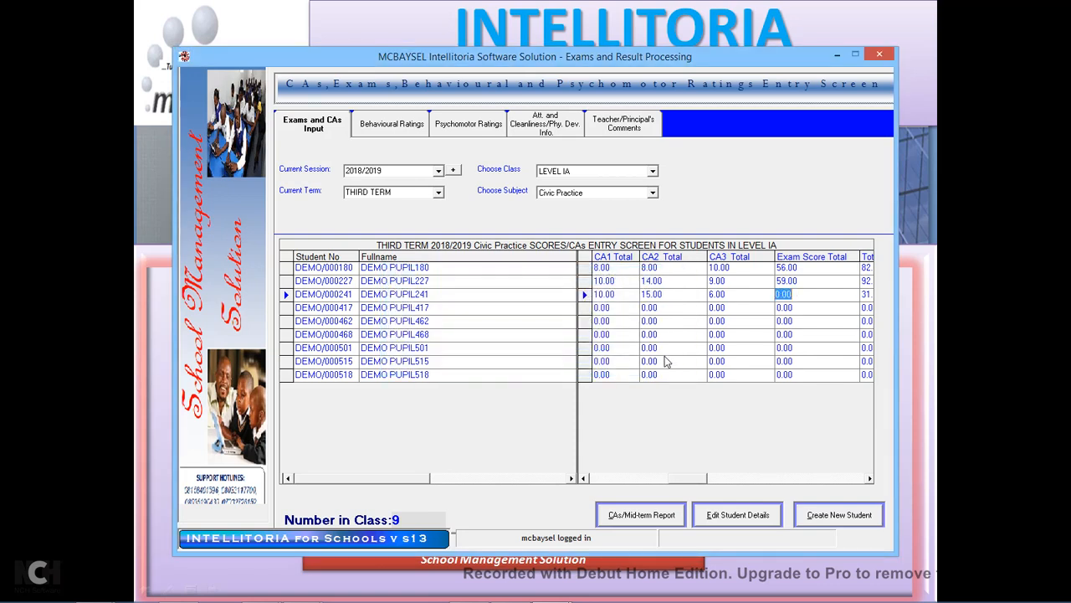
Step: Set the third pupil's exam score to 55
type("55")
key("Return")
Step: Enter the fourth pupil's scores: CA1 7, CA2 9, CA3 8 and exam 60
left_click(613, 309)
type("7")
key("Return")
left_click(653, 314)
type("9")
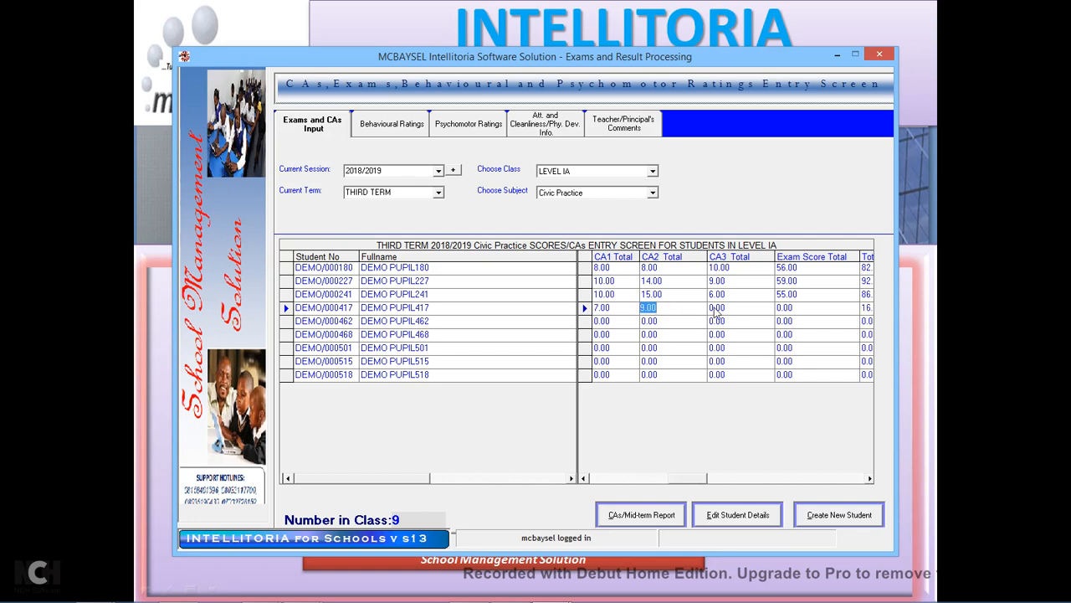
left_click(718, 310)
type("8")
left_click(797, 312)
type("60")
key("Return")
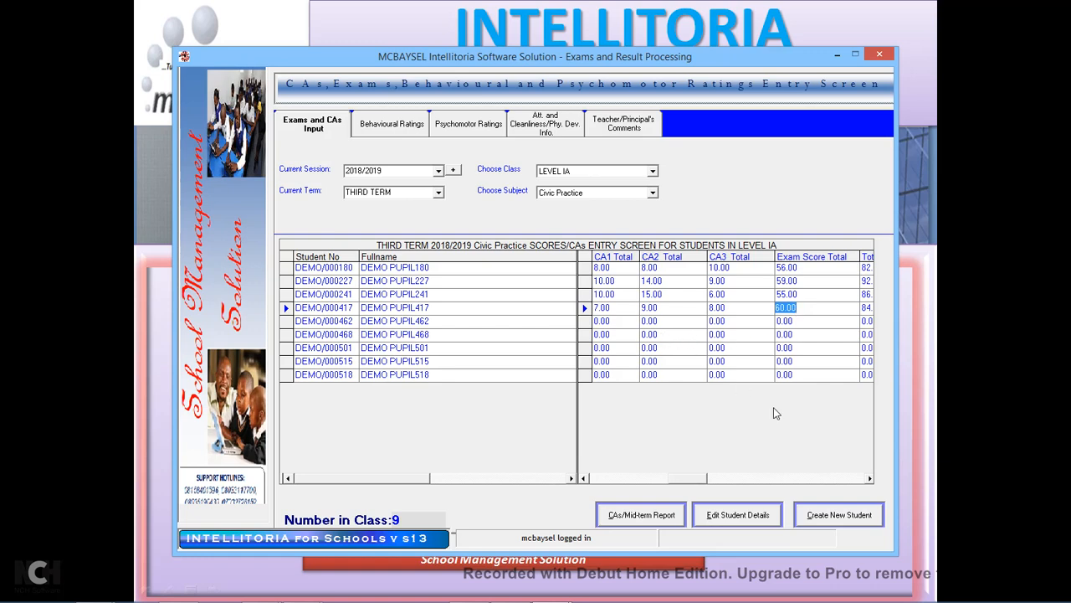
Step: Reselect class LEVEL IA and browse its third-term score sheets subject by subject through to ICT, checking the CA, exam and total scores
left_click(871, 479)
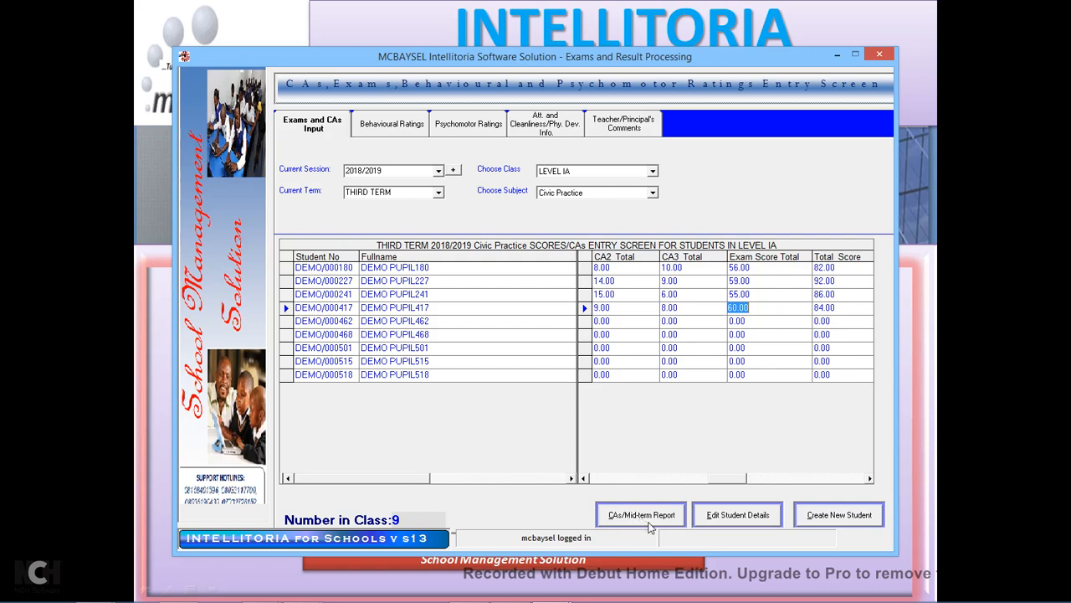
left_click(653, 172)
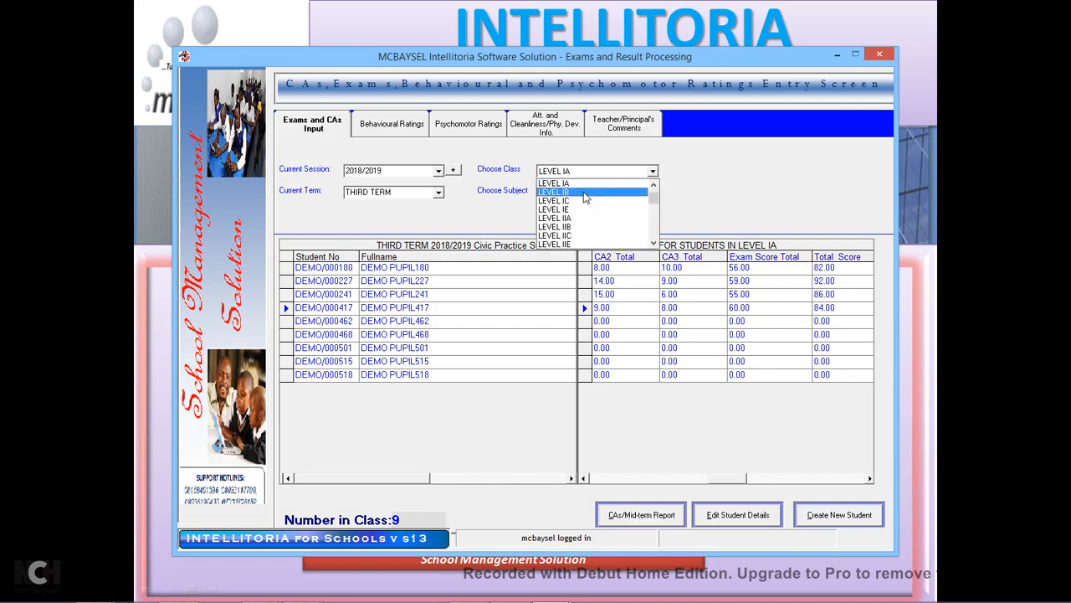
left_click(612, 189)
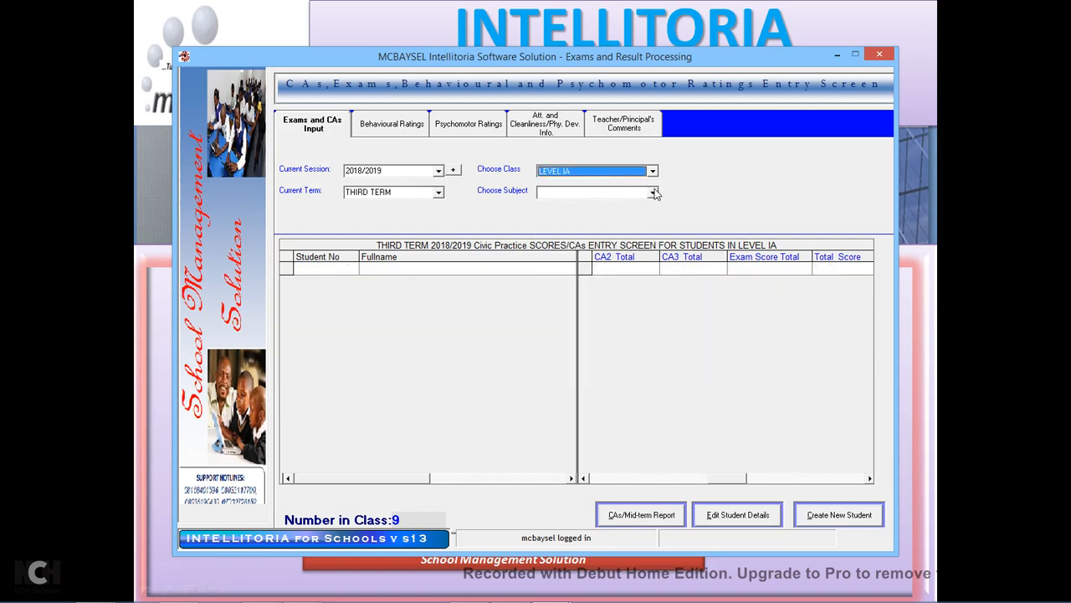
left_click(653, 192)
key("Down")
key("Down")
key("Down")
key("Down")
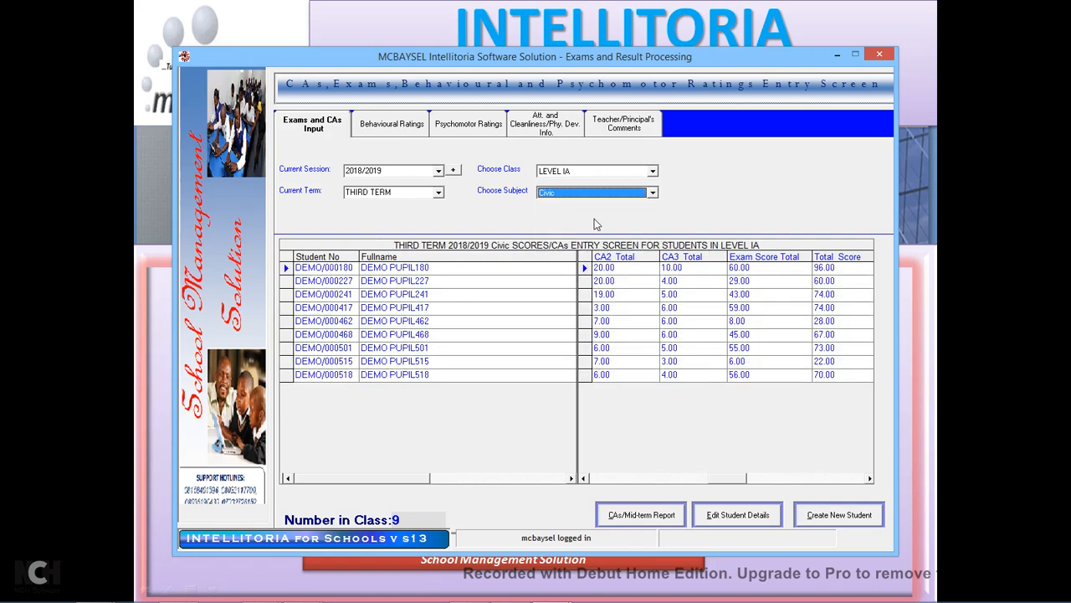
key("Down")
key("Down")
key("Down")
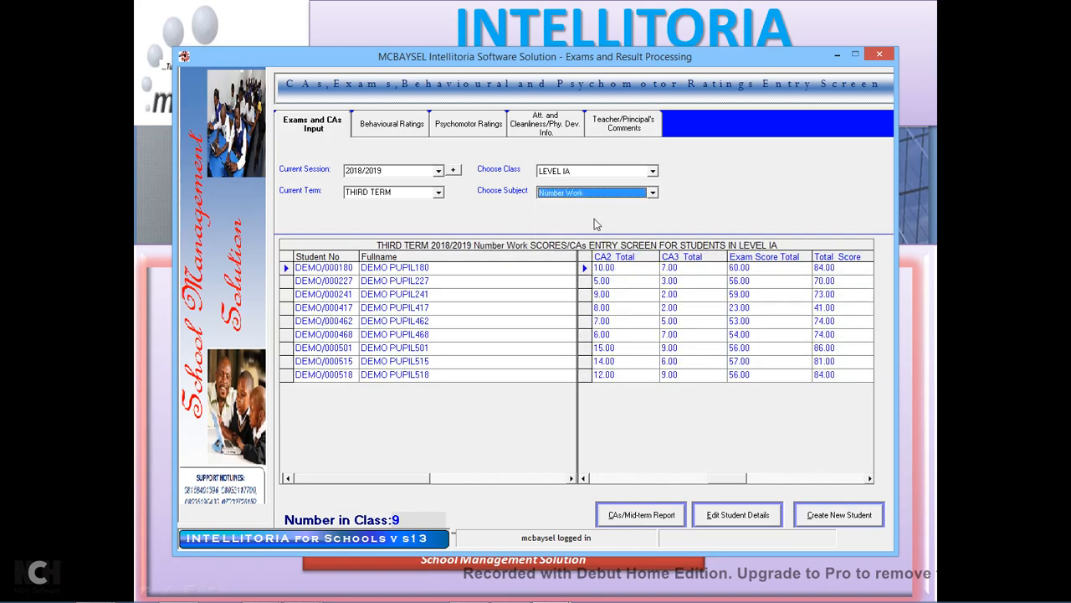
key("Down")
key("Down")
key("Down")
key("Down")
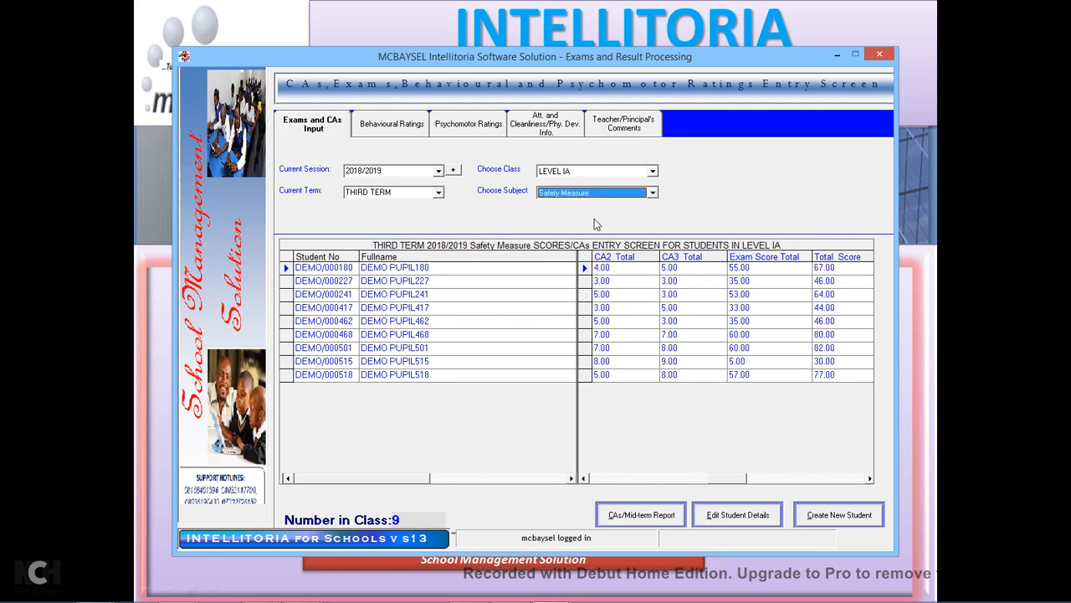
key("Down")
key("Down")
key("Down")
key("Down")
key("Down")
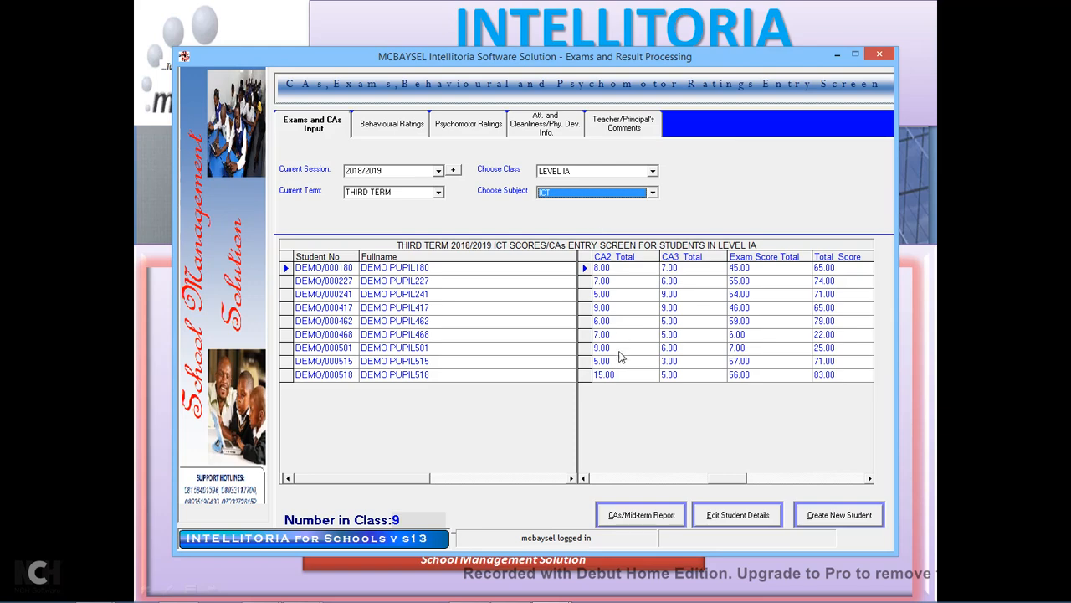
Step: Open the CAs/Mid-term Report form and set it to session 2018/2019, THIRD TERM and class LEVEL IA
left_click(663, 516)
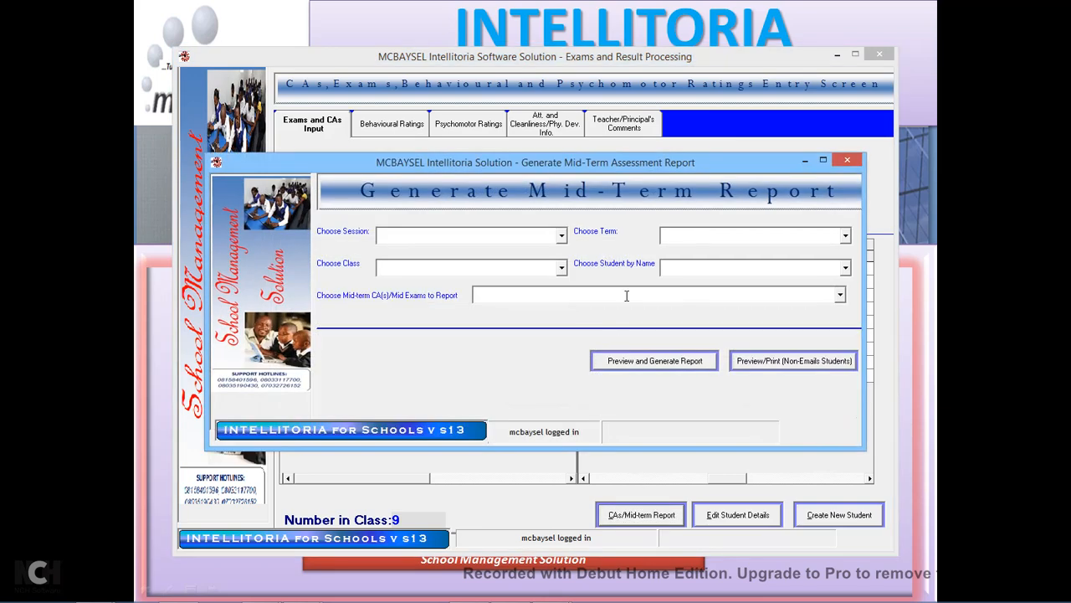
left_click(562, 237)
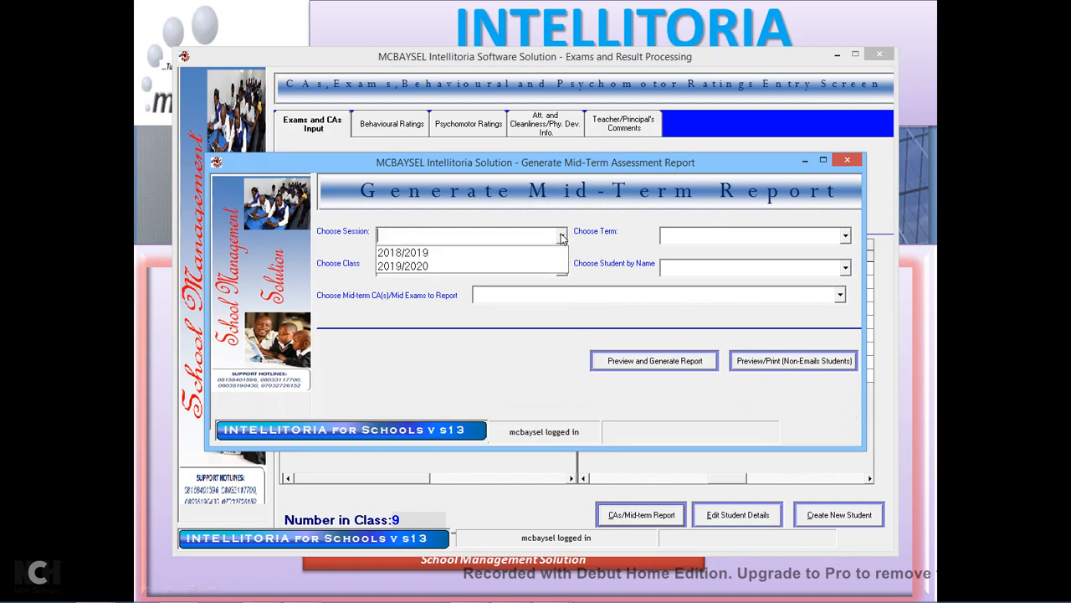
left_click(427, 248)
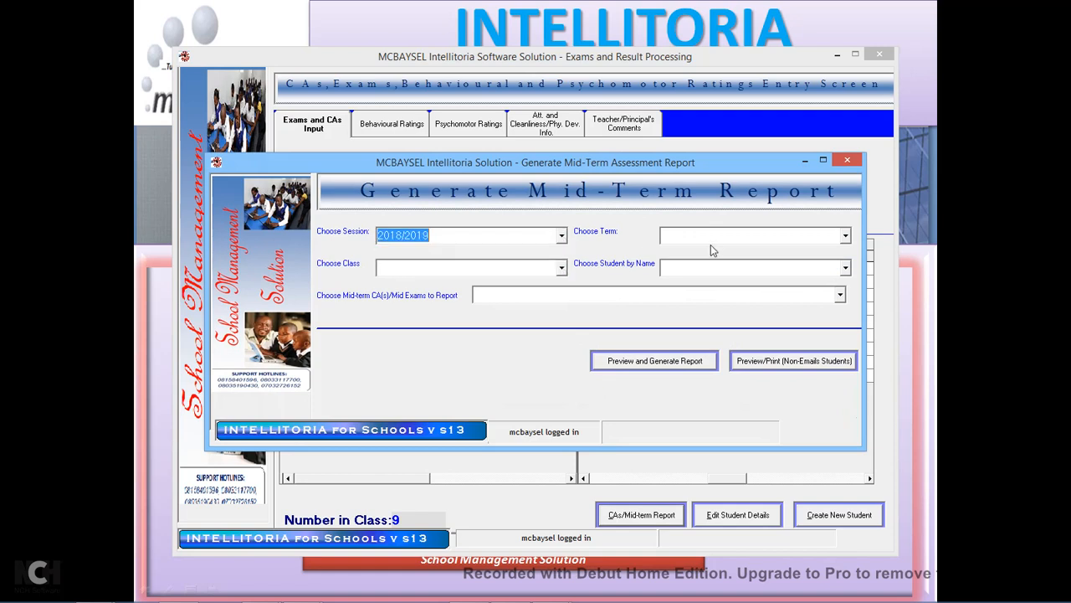
left_click(845, 237)
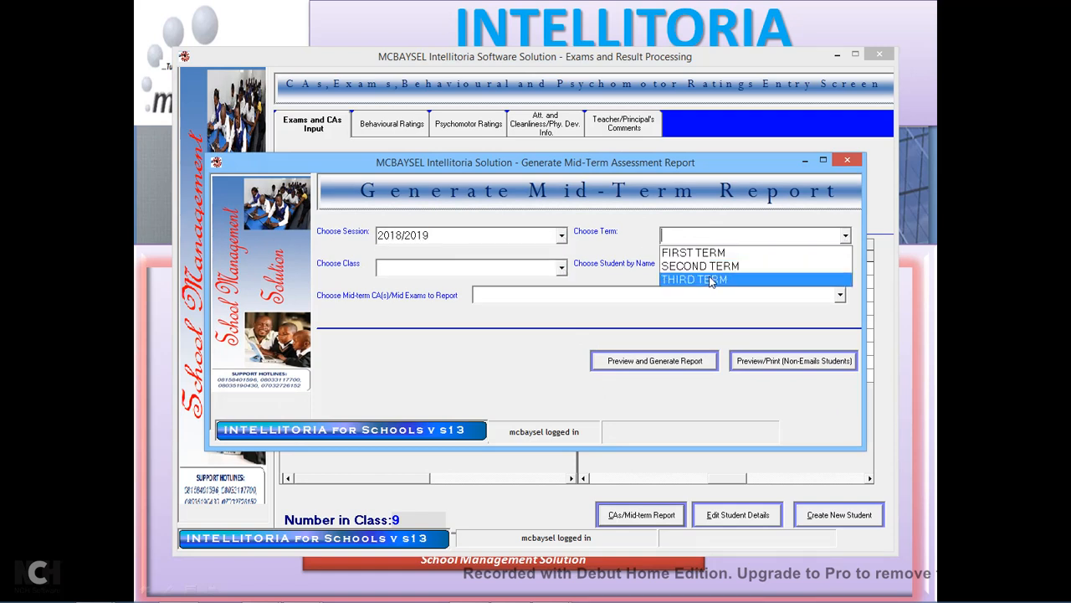
left_click(710, 280)
left_click(562, 268)
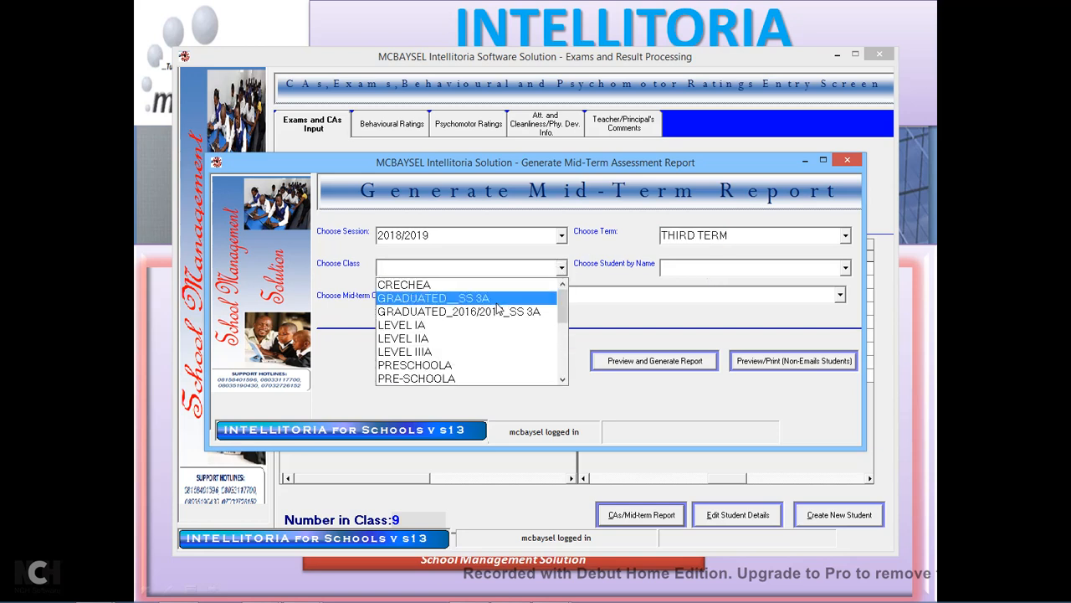
left_click(450, 325)
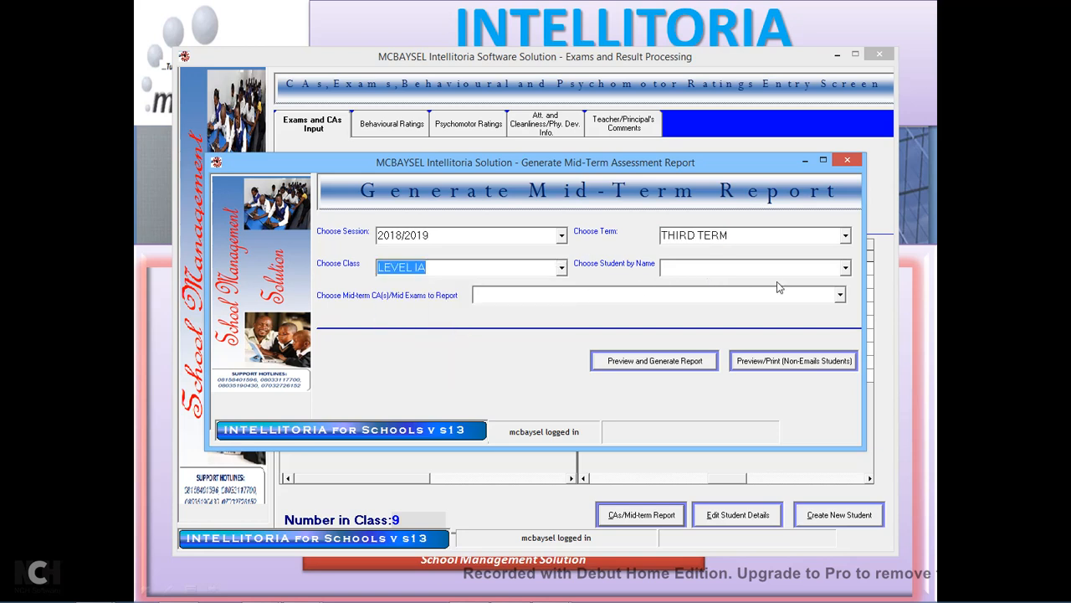
Step: Generate the mid-term result slips for the whole class using the 1st, 2nd and 3rd CA scores
left_click(840, 296)
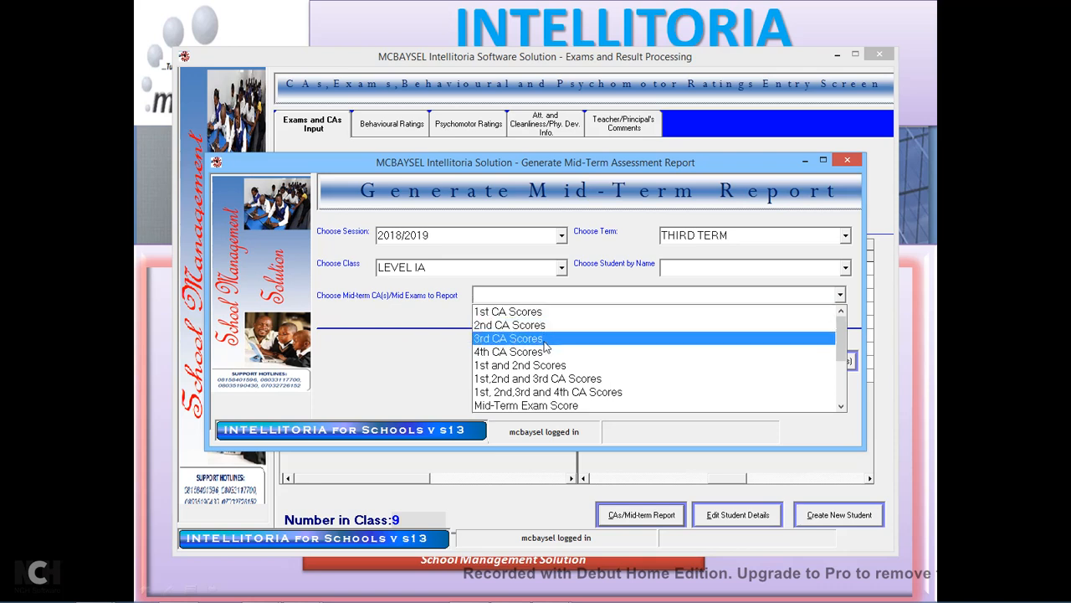
left_click(595, 383)
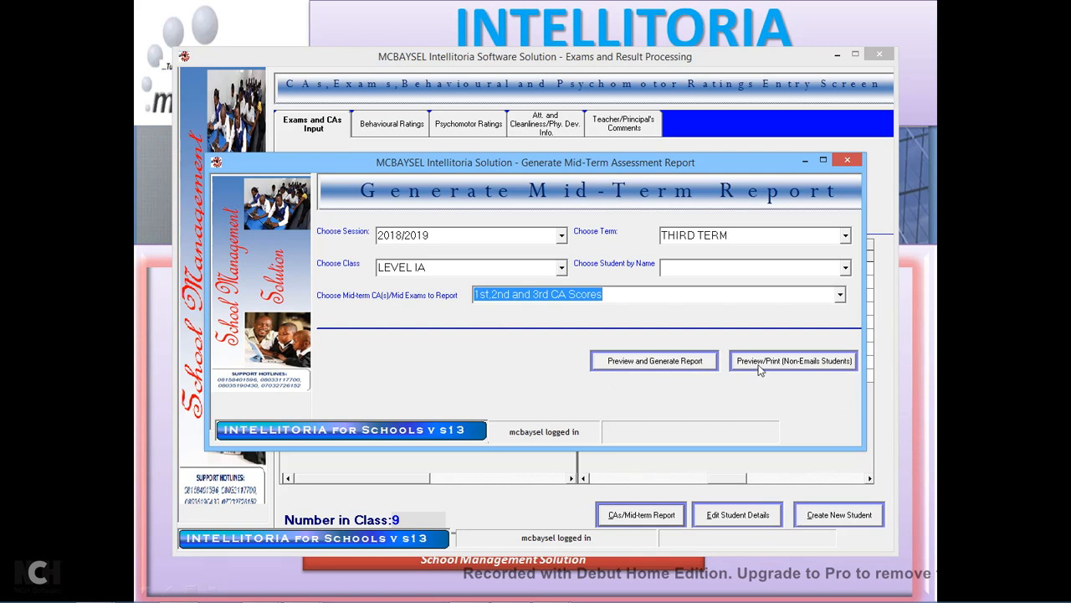
left_click(661, 363)
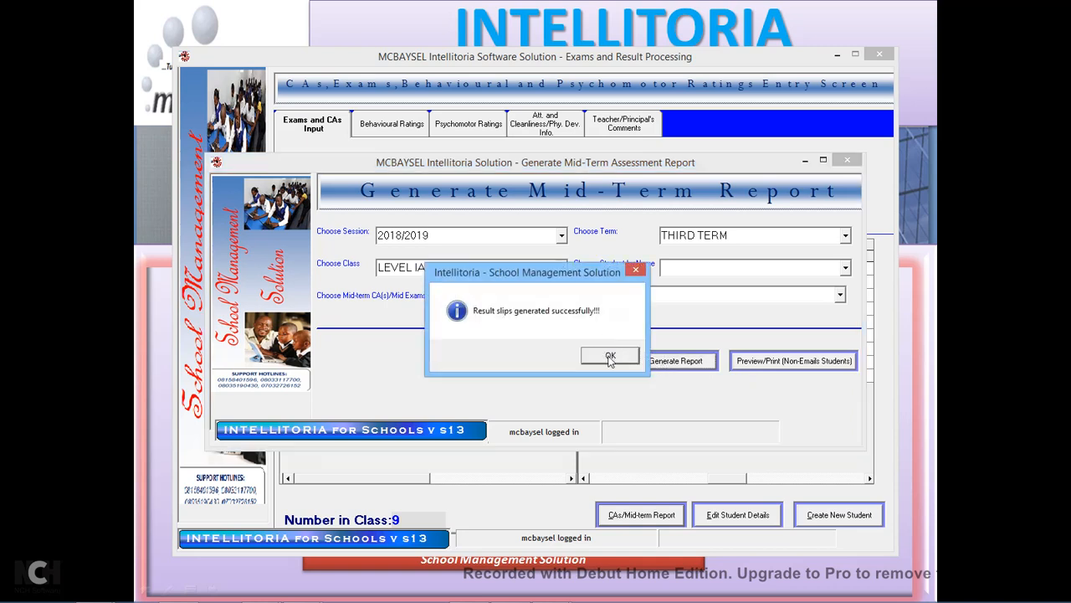
left_click(610, 357)
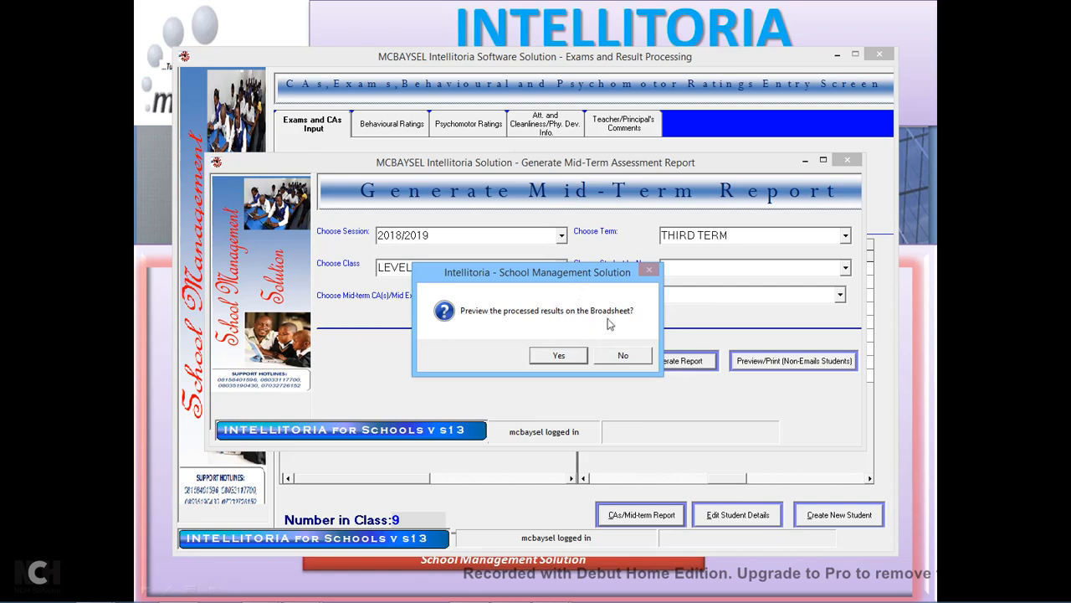
Step: Preview the processed results on the broadsheet, examine all pupils' CA scores and overall percentages, and minimize the browser
left_click(559, 355)
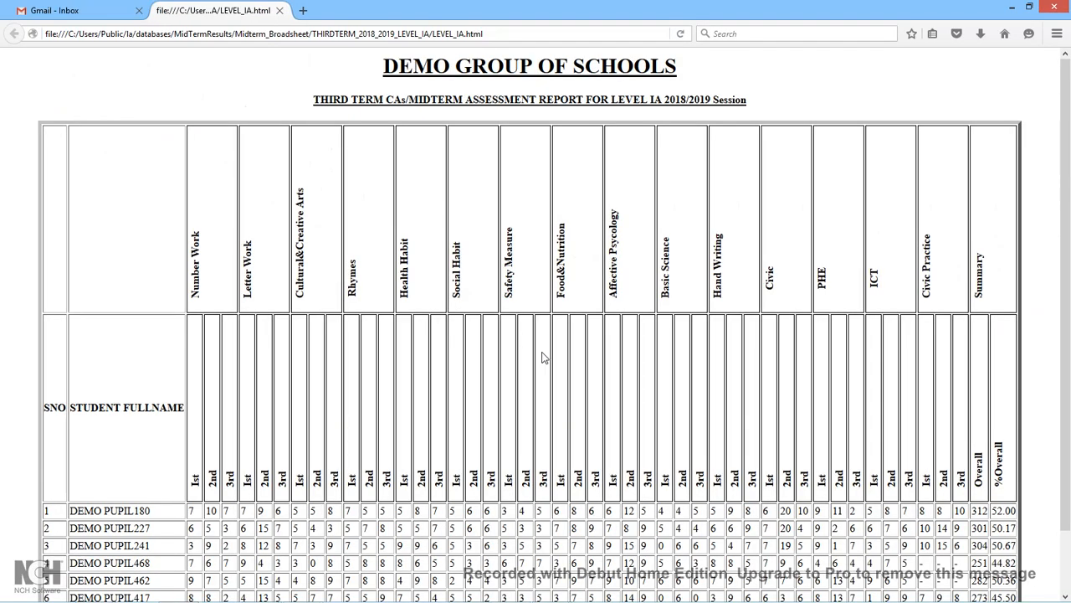
scroll(543, 358, "down", 2)
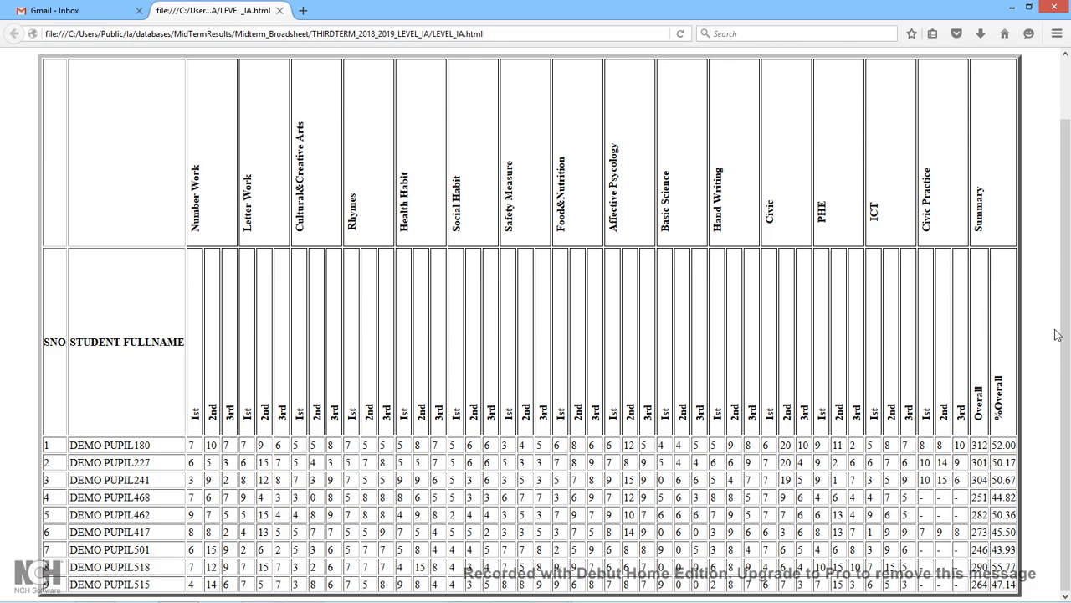
left_click_drag(1063, 334, 1063, 266)
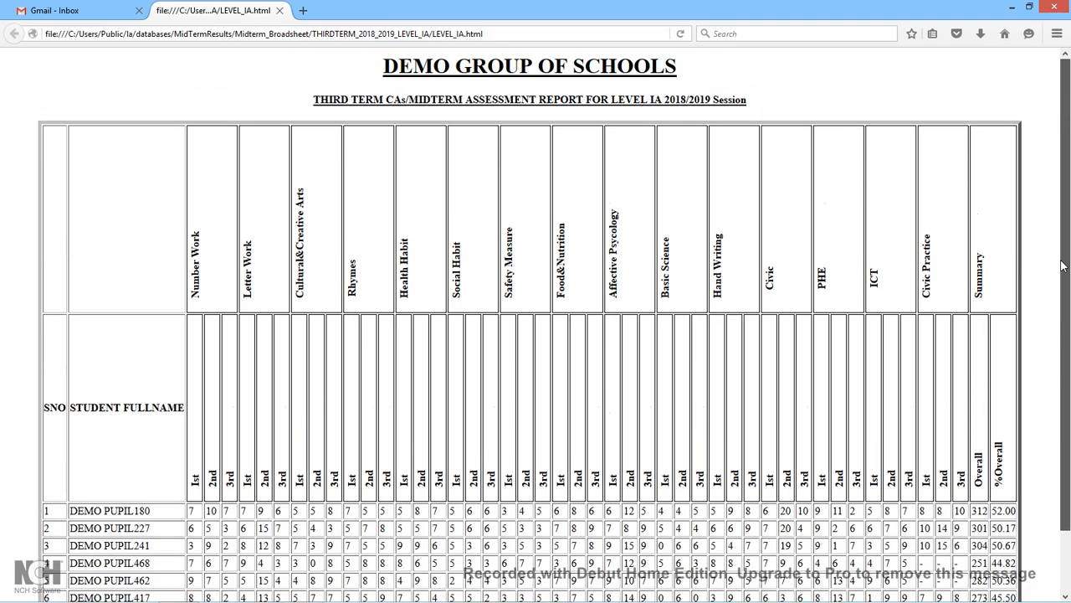
scroll(1063, 266, "down", 2)
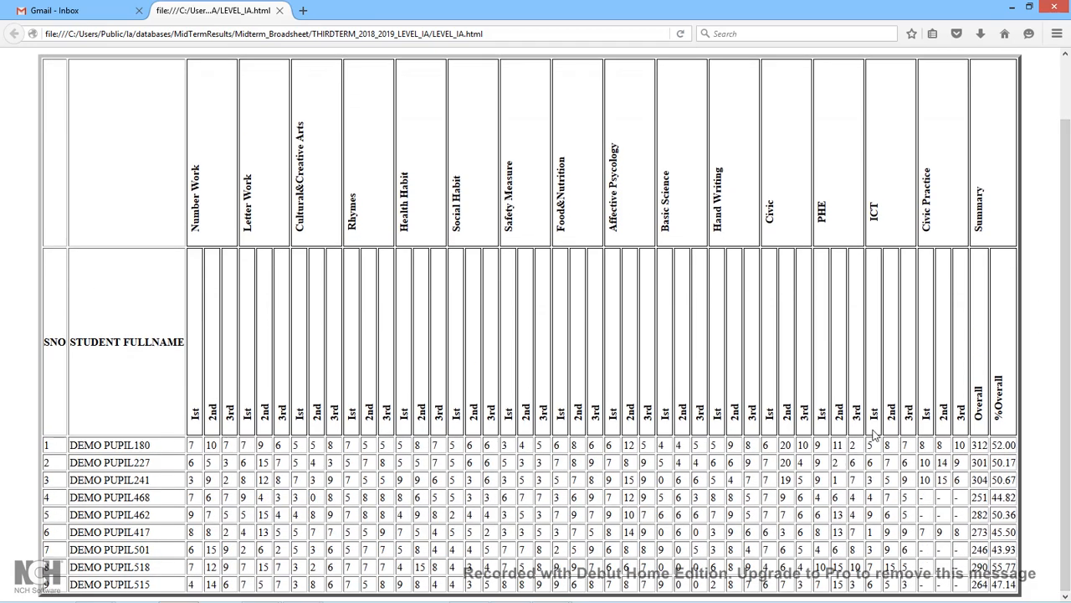
left_click(1012, 8)
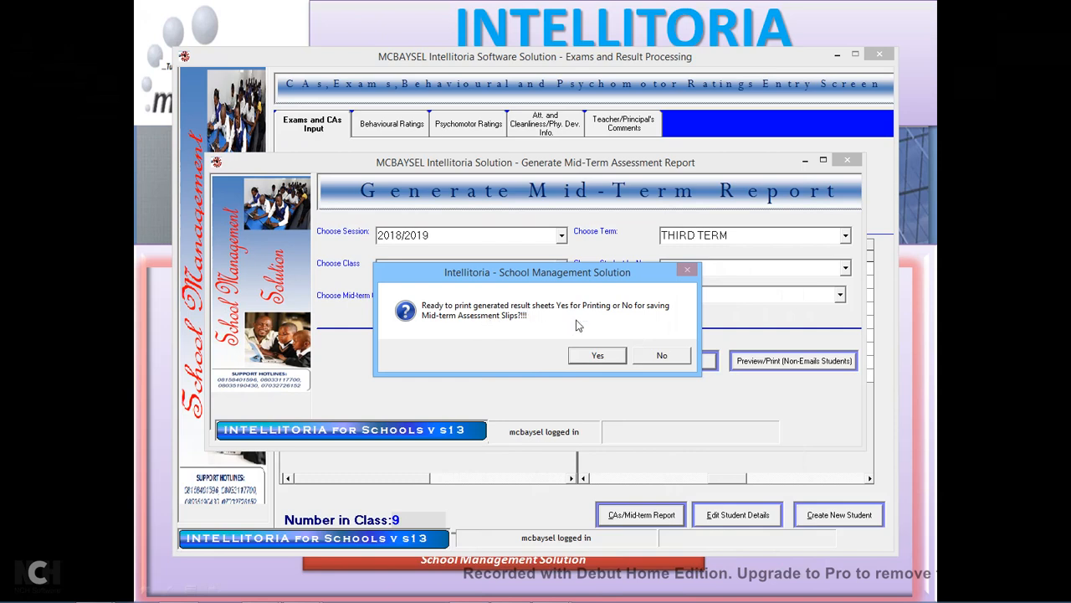
Step: Open the generated mid-term slips for printing and examine the first pupil's subject scores, remarks, totals and head teacher's comment
left_click(610, 358)
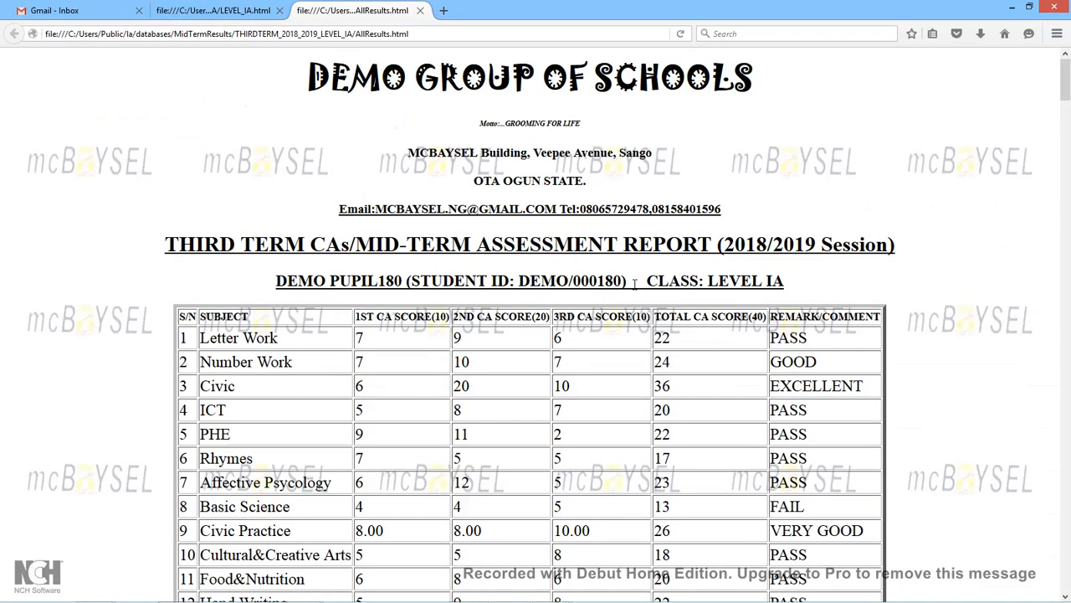
scroll(635, 285, "down", 3)
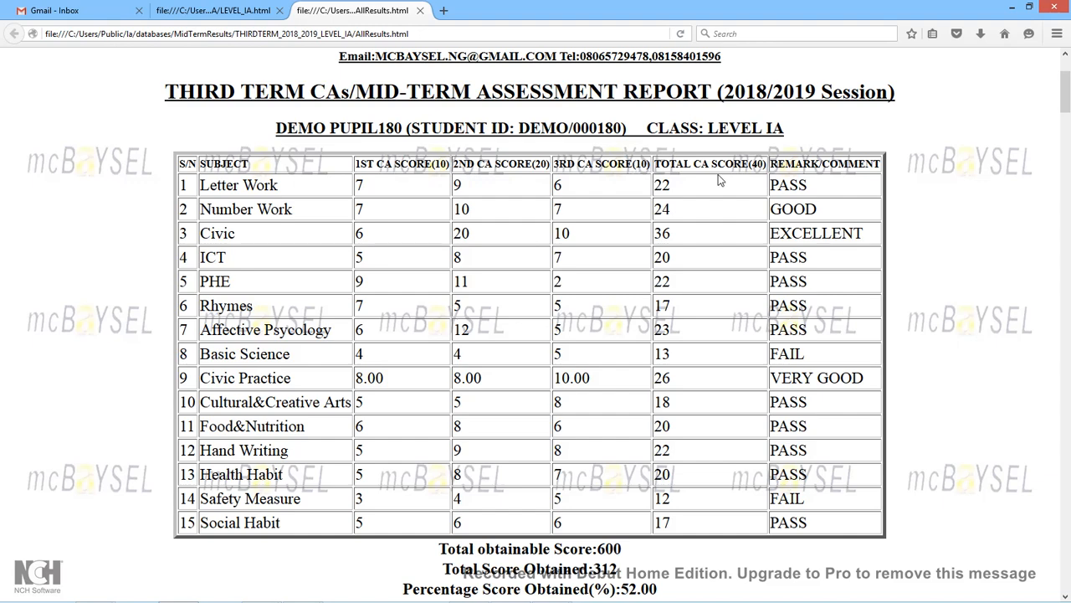
scroll(778, 191, "down", 3)
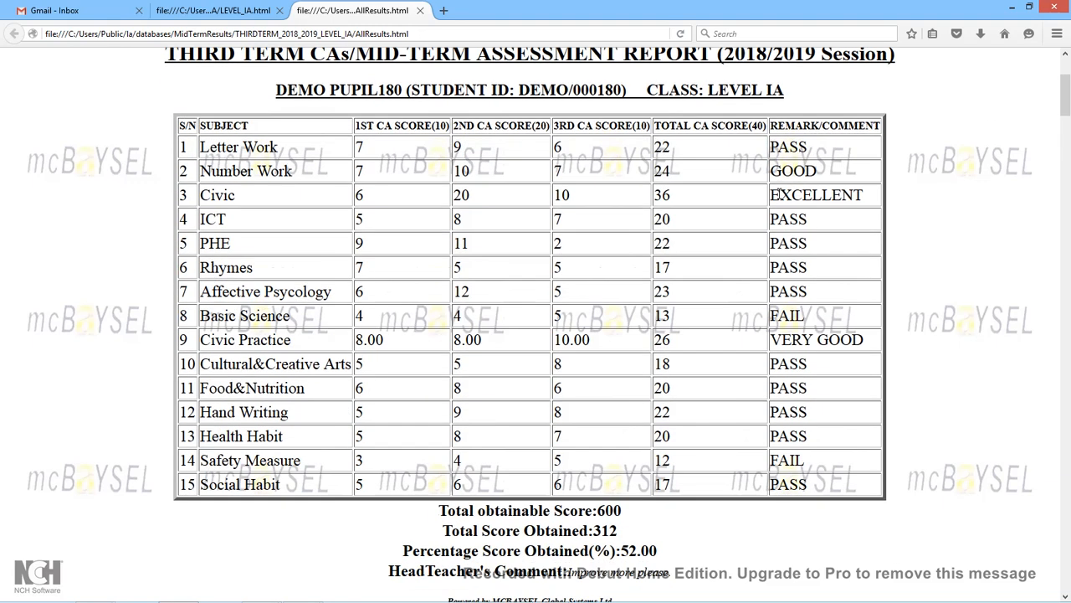
scroll(779, 191, "down", 3)
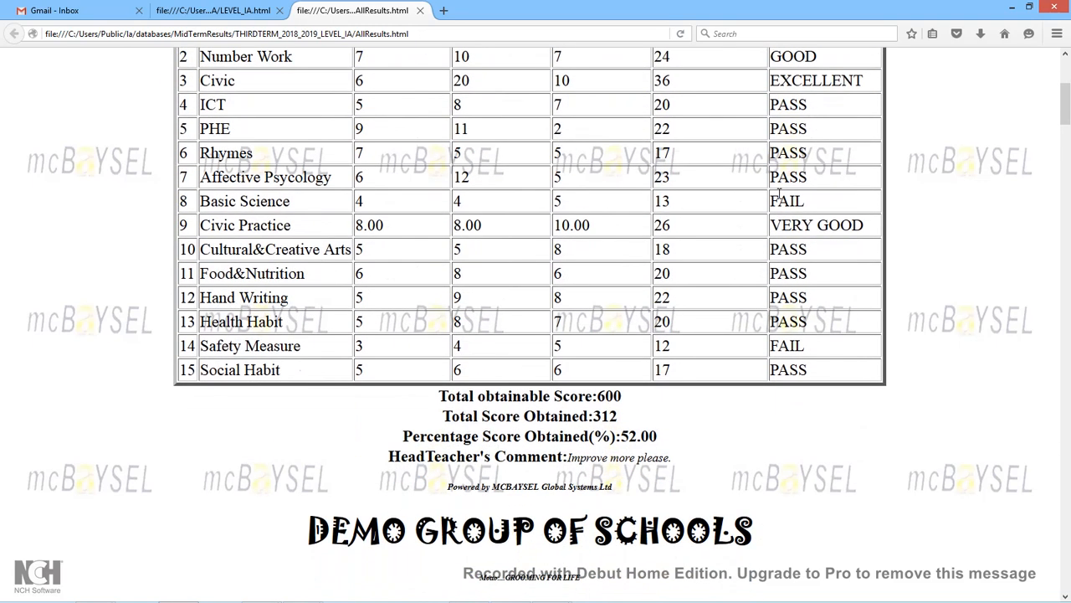
scroll(778, 194, "down", 1)
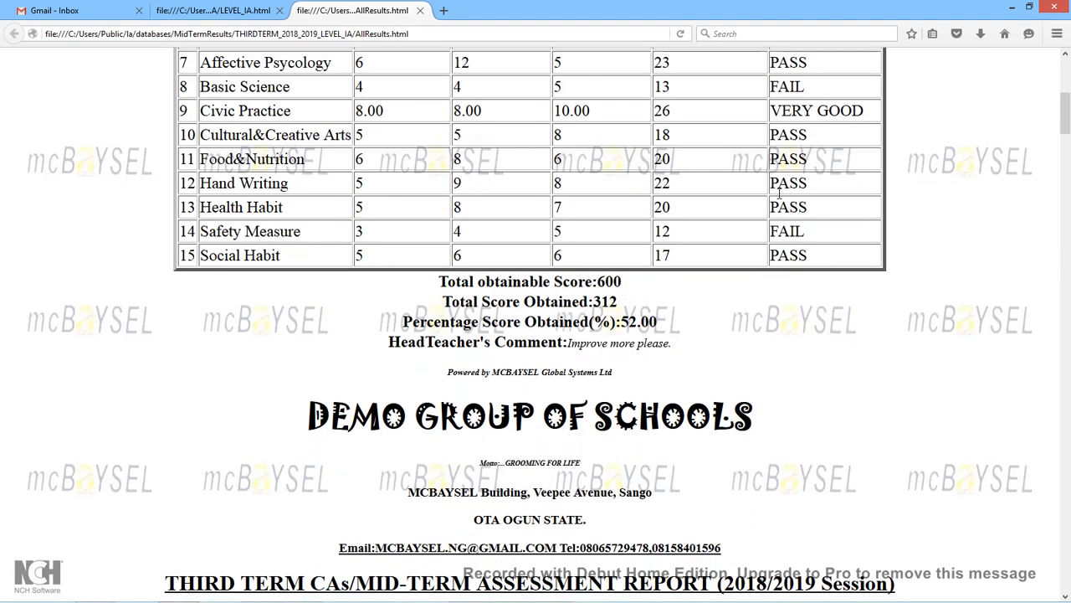
scroll(778, 192, "up", 2)
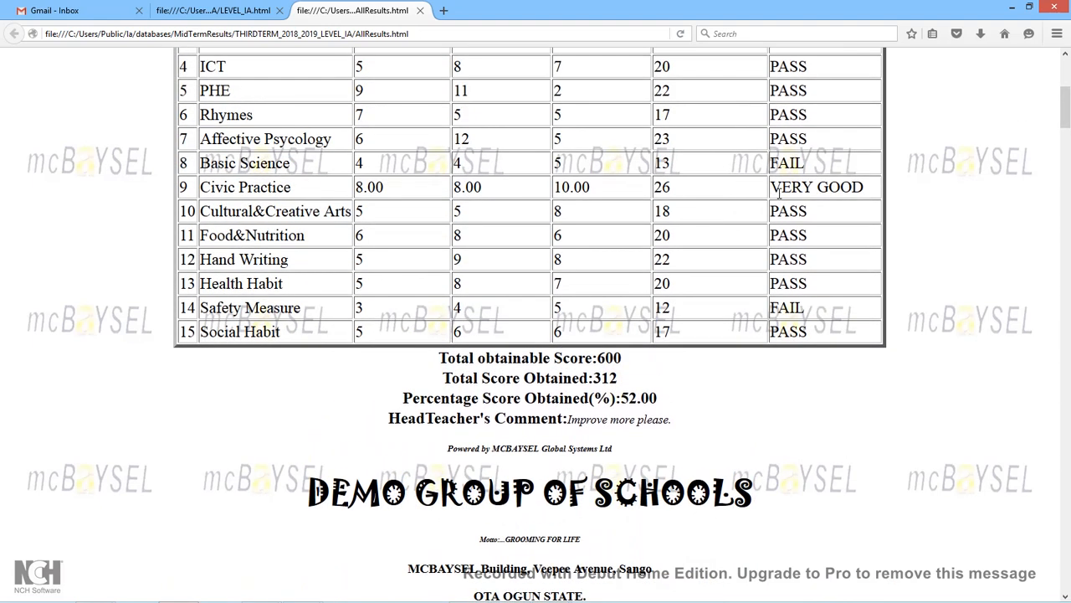
scroll(778, 191, "down", 2)
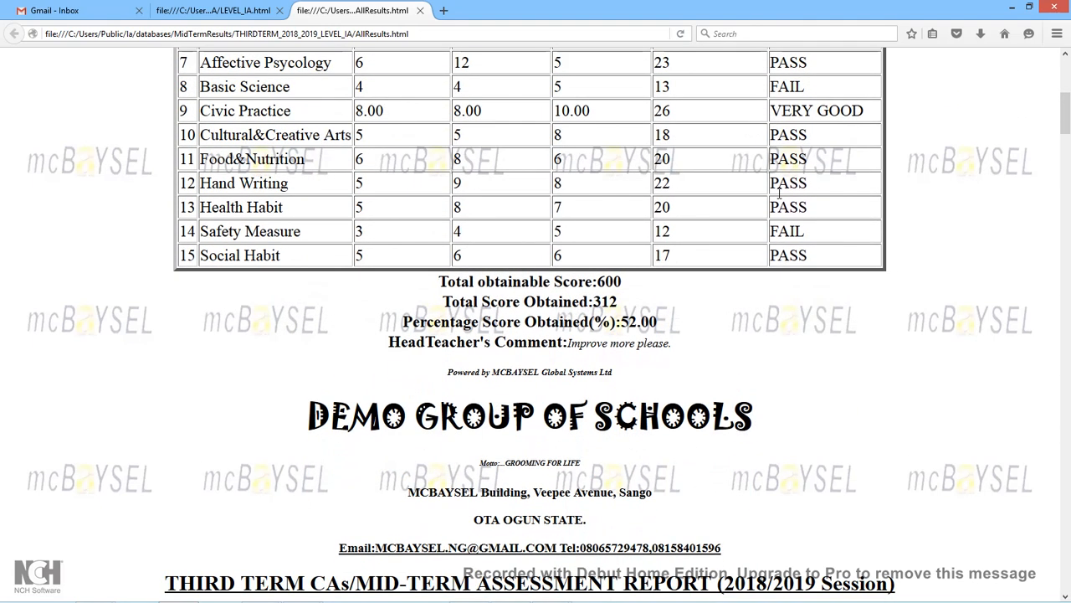
scroll(778, 192, "down", 3)
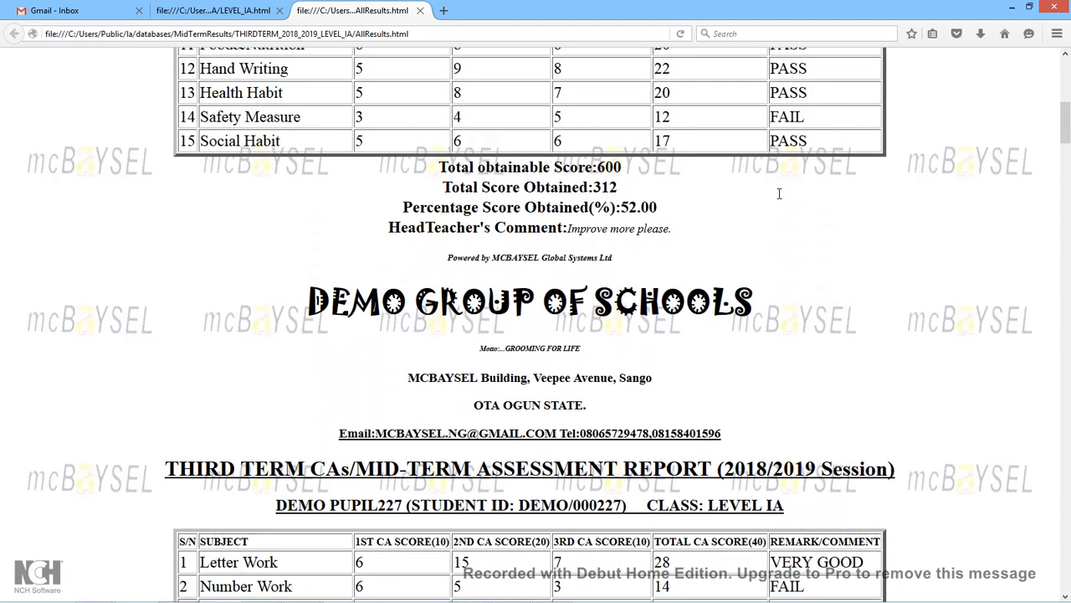
scroll(778, 193, "up", 1)
scroll(778, 193, "down", 2)
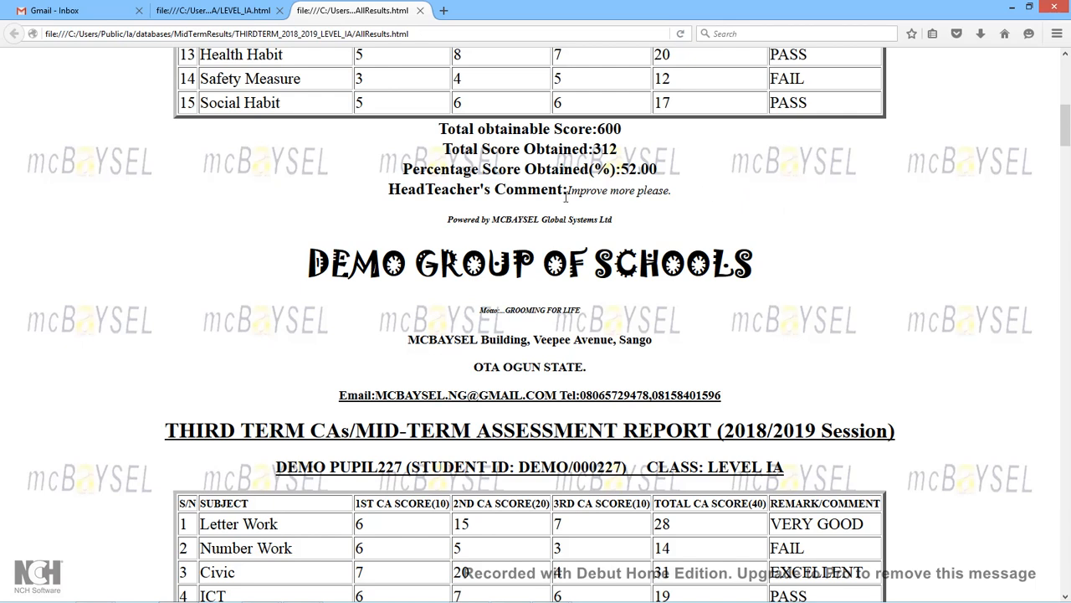
left_click_drag(568, 190, 674, 201)
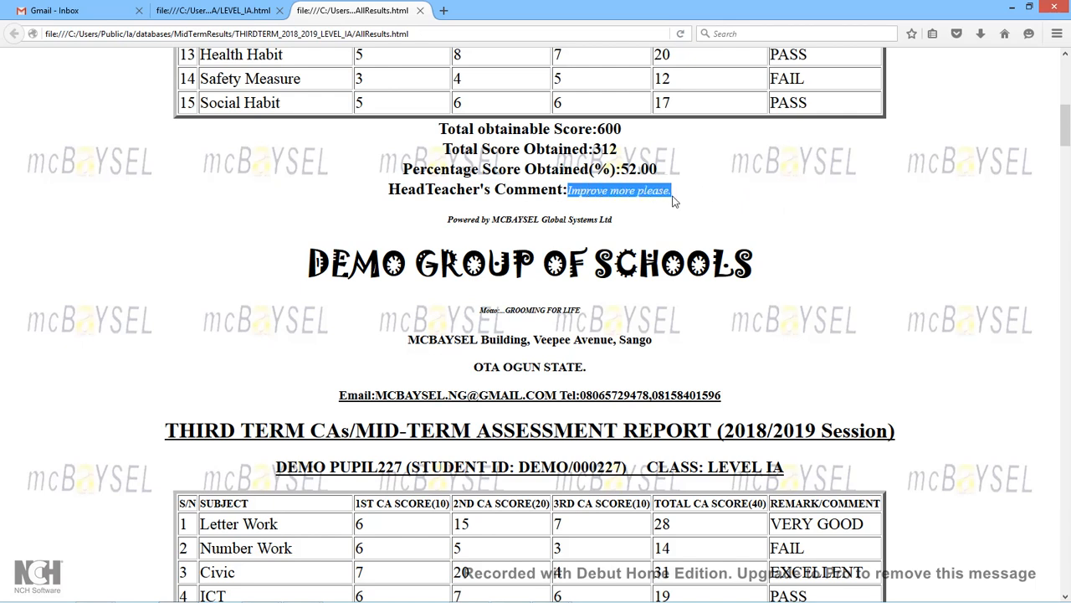
left_click(688, 199)
Step: Examine the remaining LEVEL IA pupils' mid-term slips for scores, totals, percentages and head teacher's comments, and return to the first slip
scroll(688, 199, "down", 5)
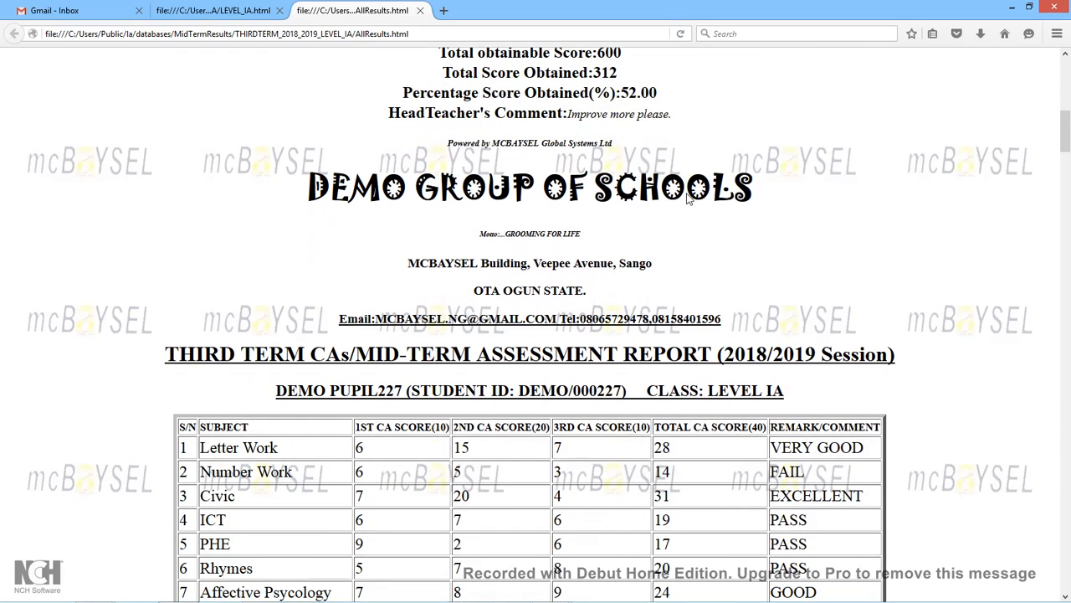
scroll(688, 199, "down", 3)
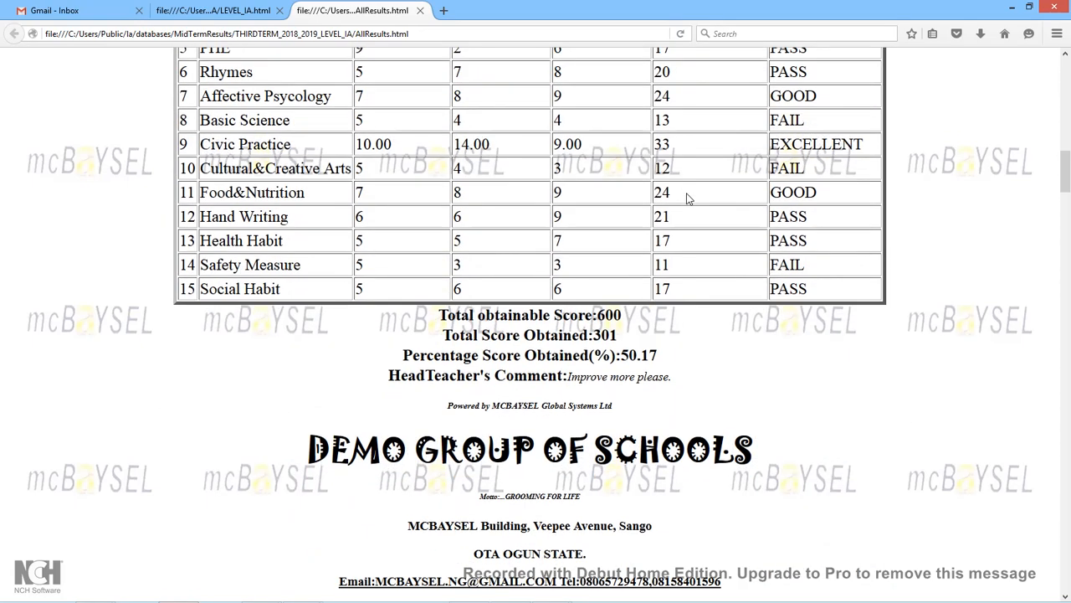
scroll(688, 199, "down", 8)
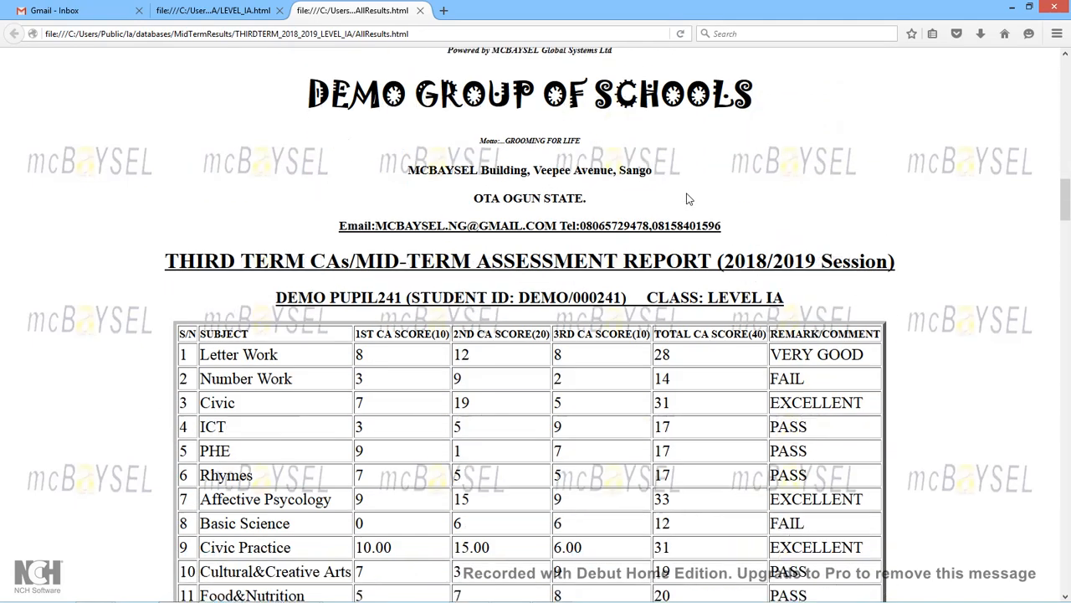
scroll(688, 199, "down", 8)
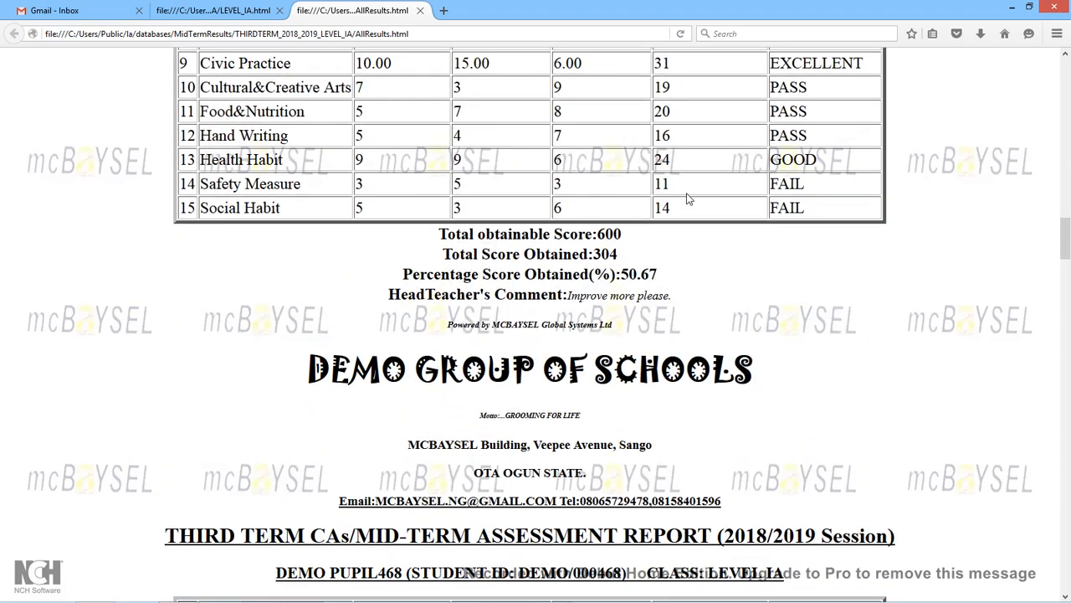
scroll(688, 199, "down", 15)
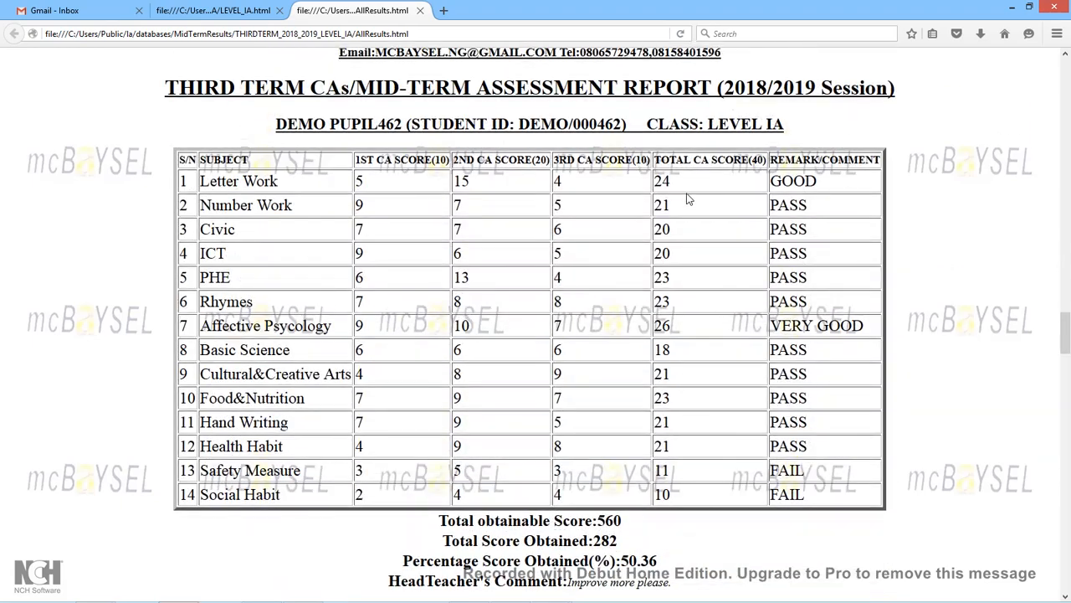
scroll(688, 199, "down", 4)
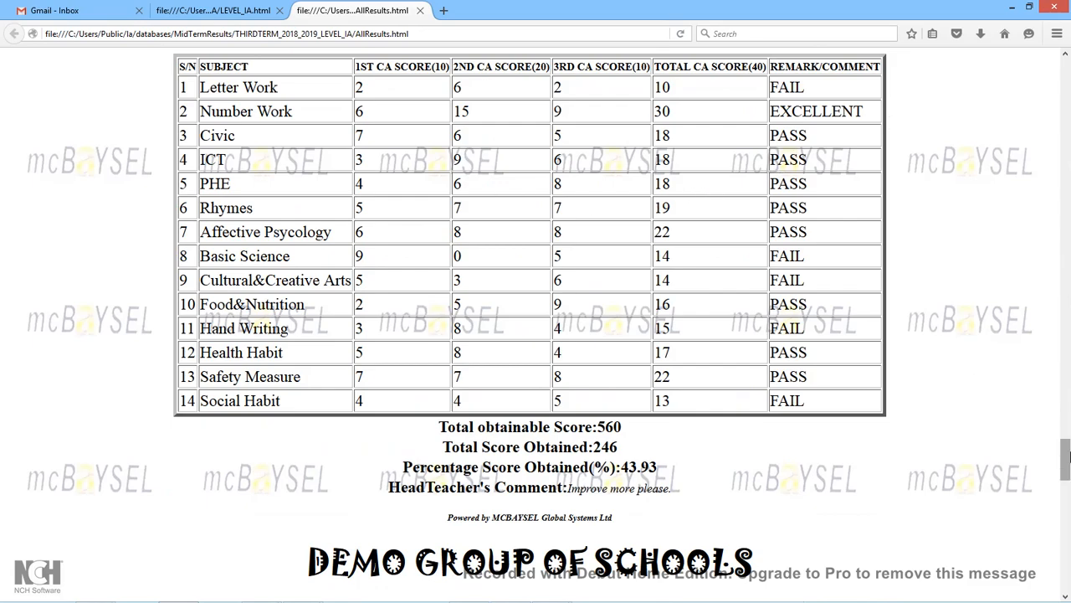
left_click_drag(1065, 462, 1063, 309)
left_click_drag(1057, 177, 1045, 74)
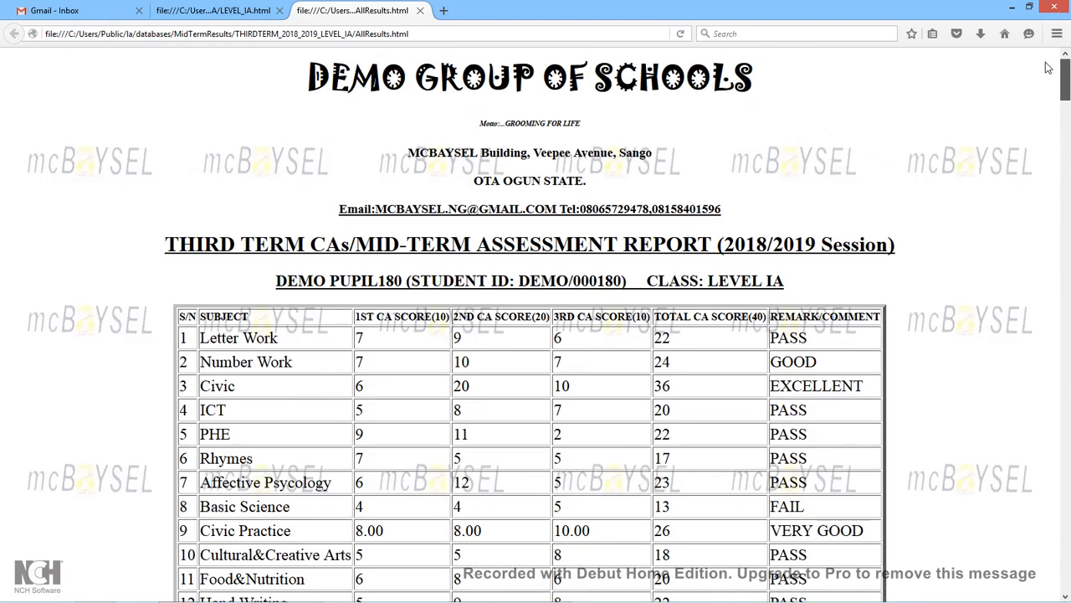
Step: Open the print preview of the mid-term slips and set the print scale to 60%
left_click_drag(865, 137, 716, 183)
left_click(716, 175)
key("alt+f")
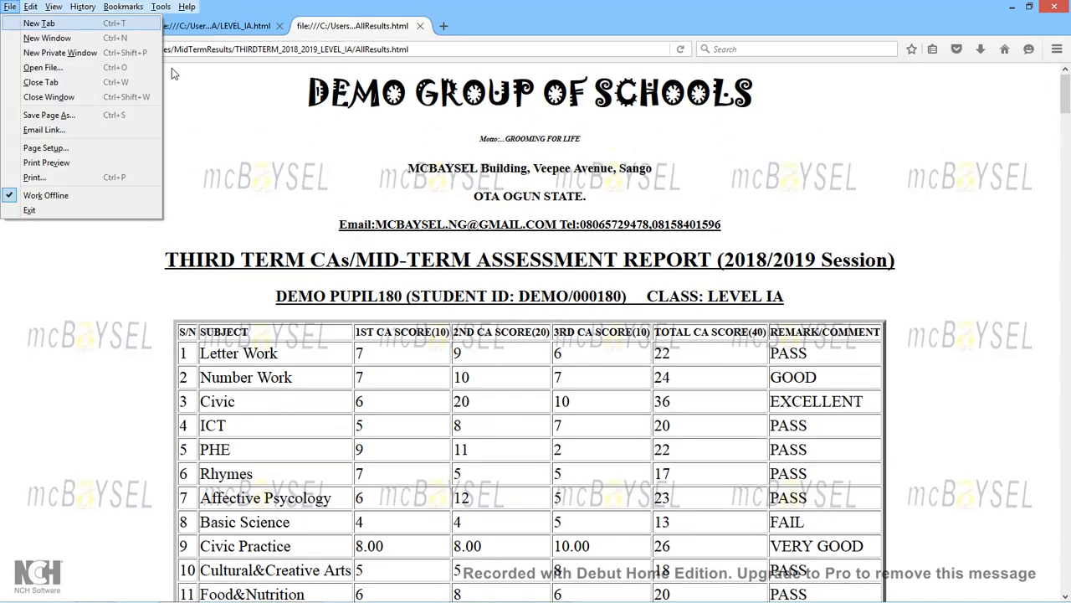
left_click(73, 164)
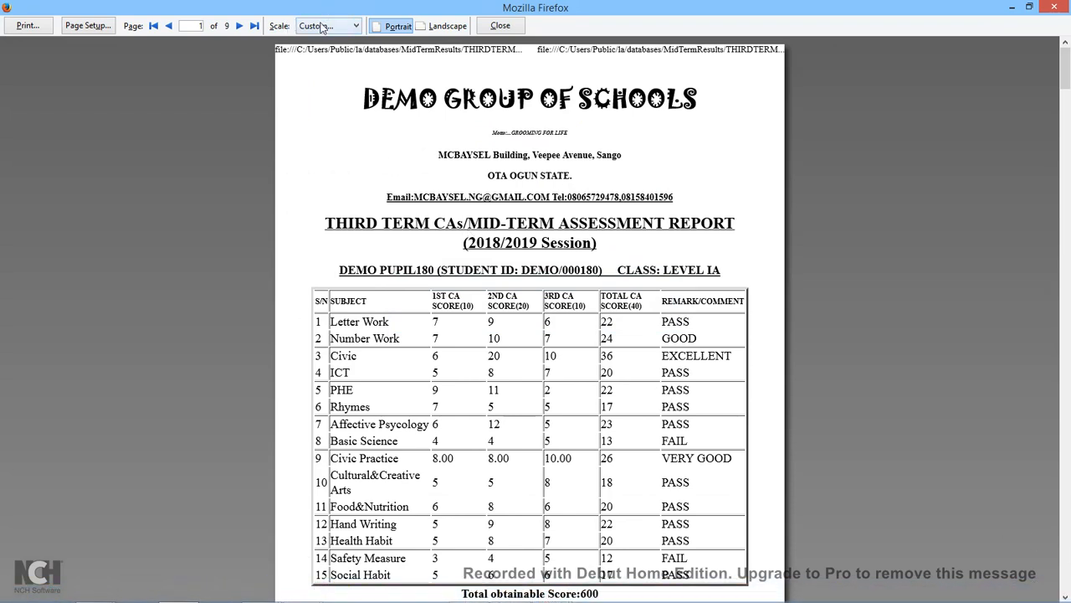
left_click(357, 26)
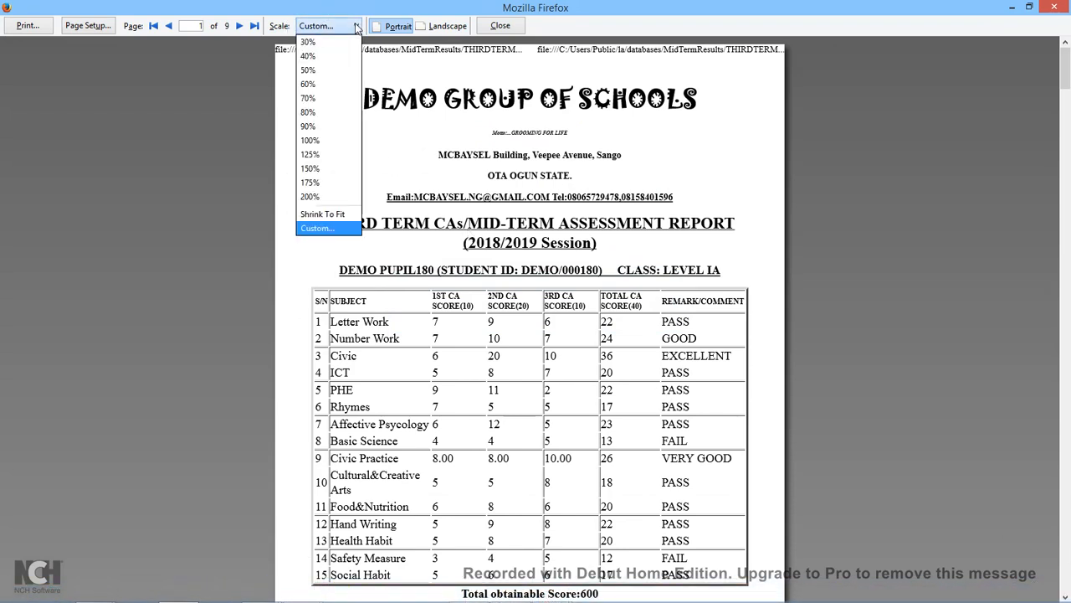
left_click(323, 84)
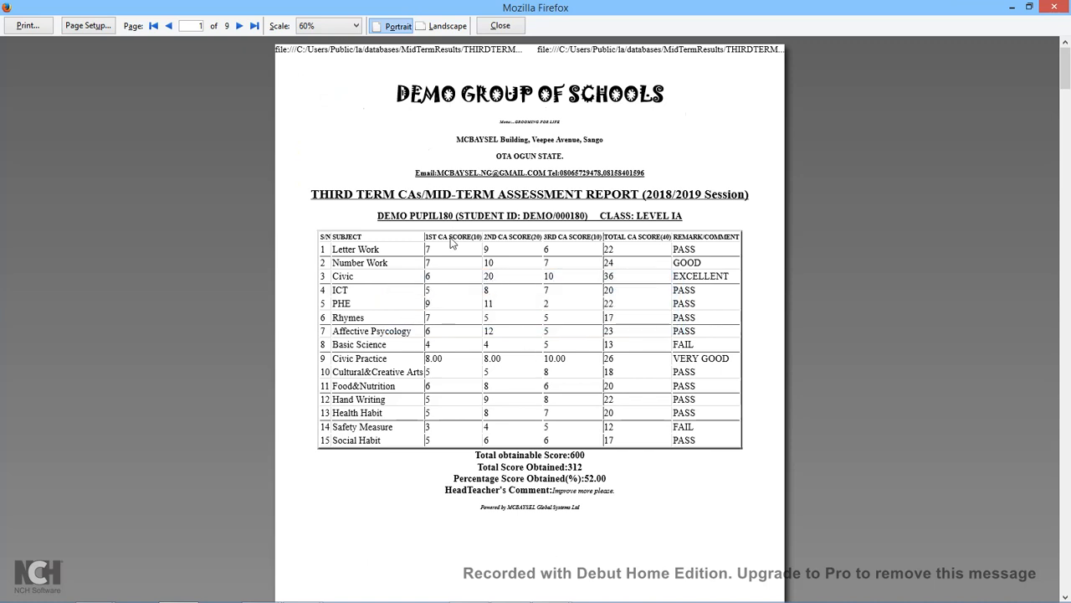
Step: Examine the page layout of the first pupils' slips in the print preview and close the preview
left_click(1065, 597)
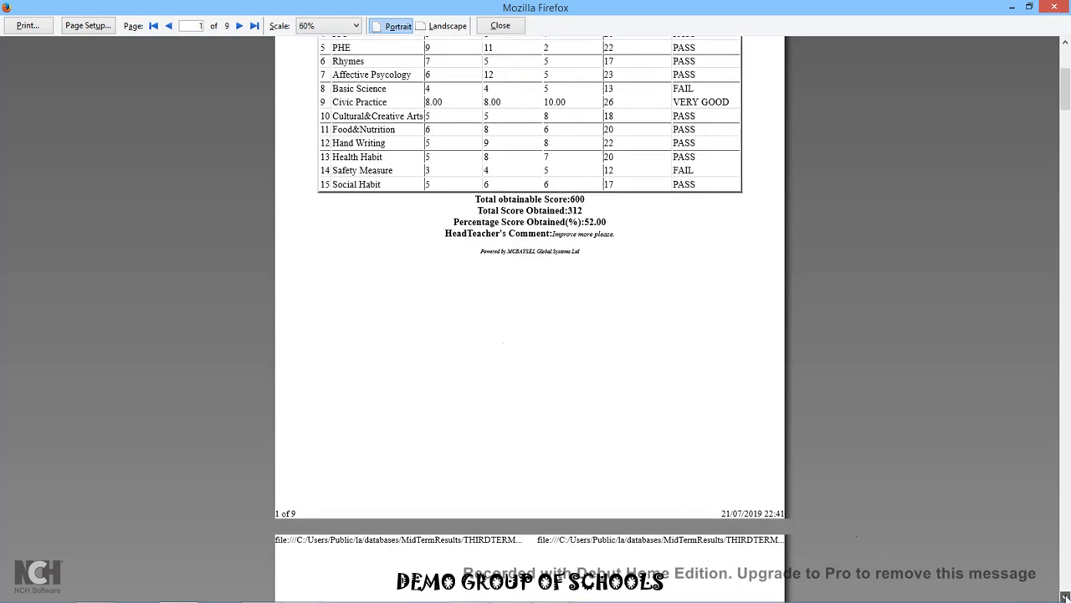
left_click(1065, 597)
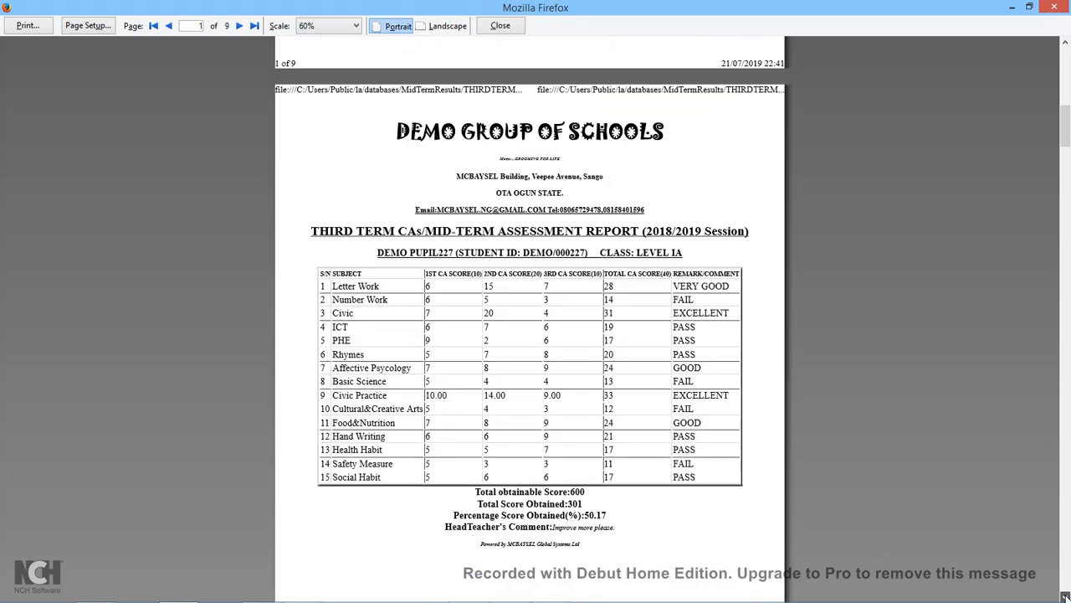
left_click(1064, 597)
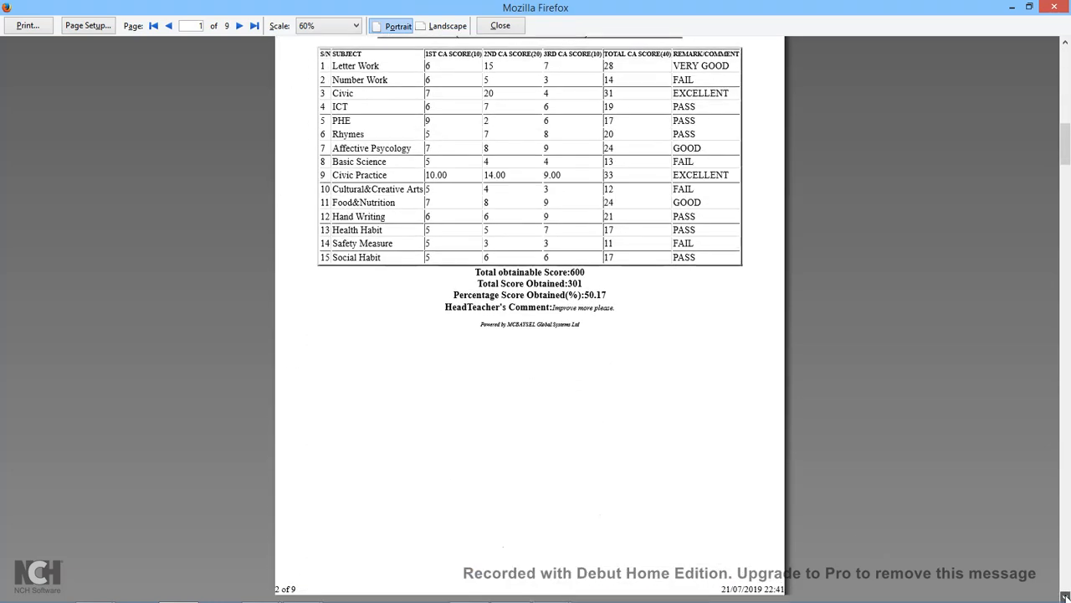
left_click(1065, 597)
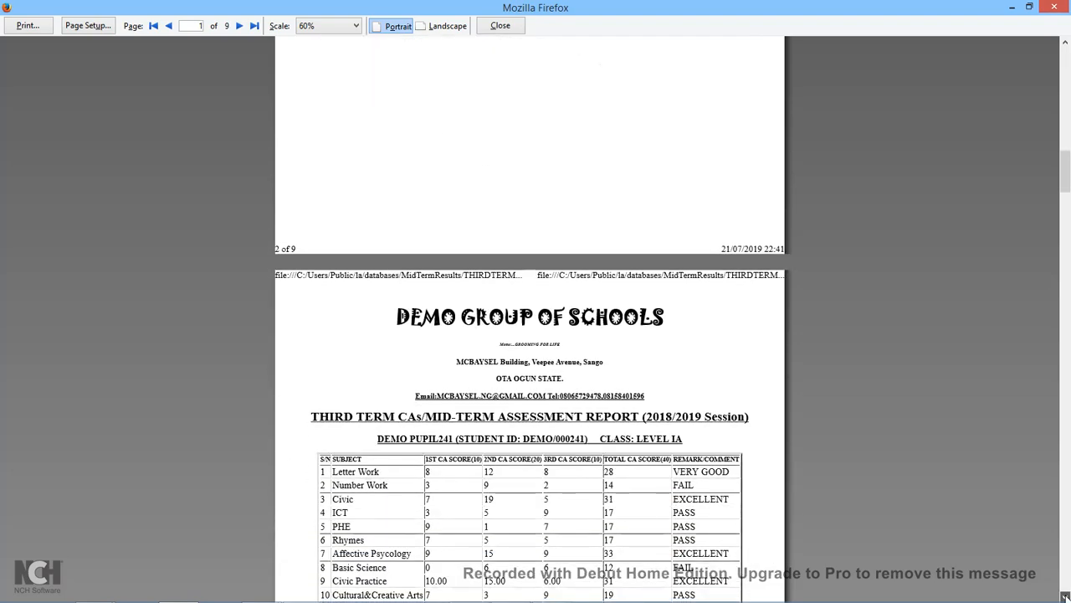
left_click(1065, 597)
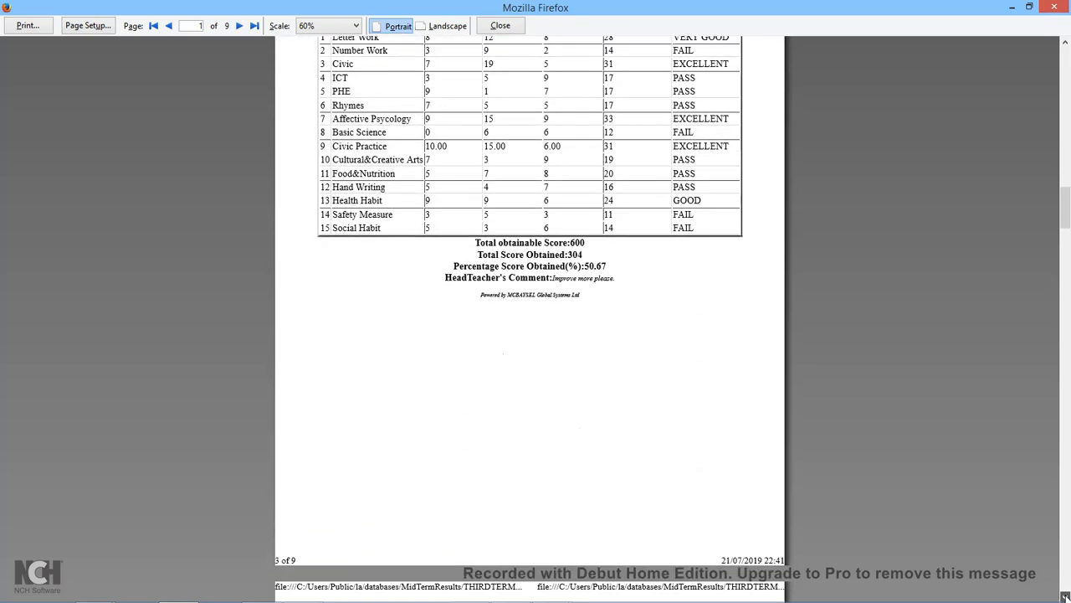
left_click(1065, 596)
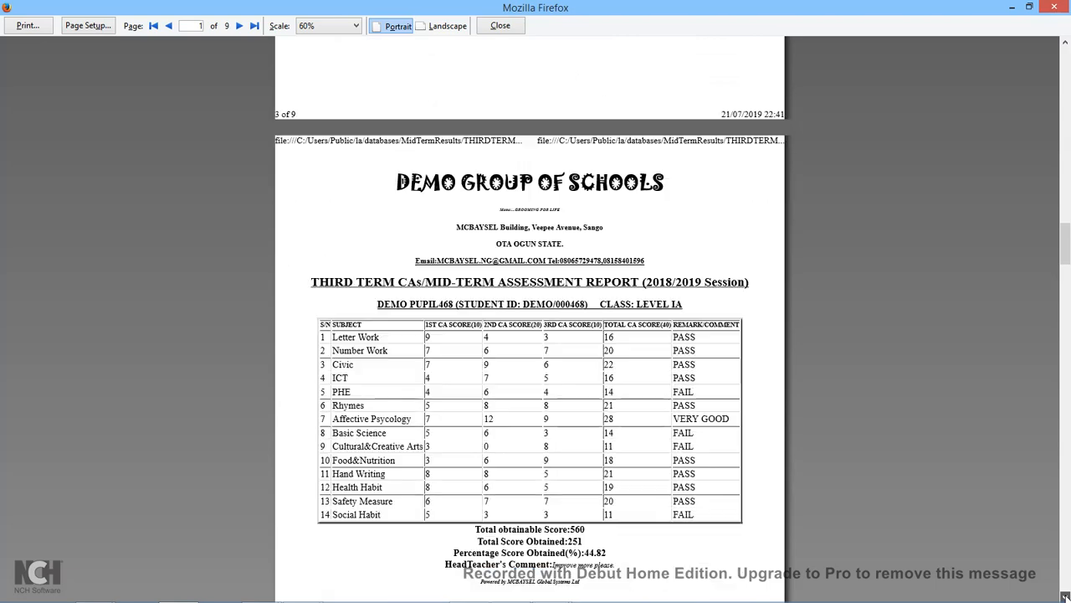
left_click(500, 27)
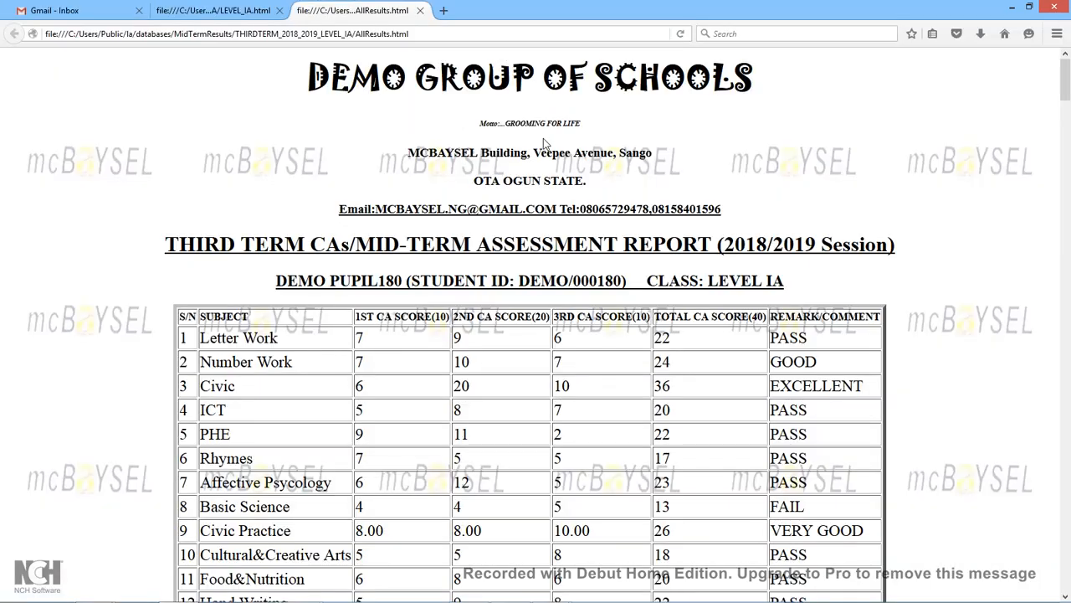
Step: Switch back to Intellitoria, decline emailing the results to parents/guardians and close the mid-term report form
left_click(1013, 9)
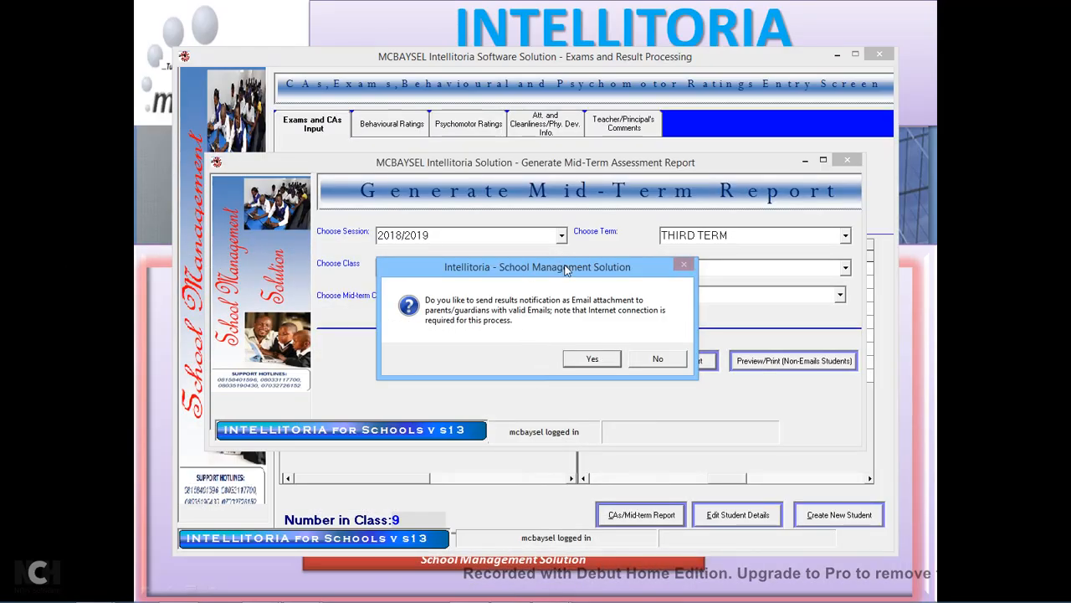
left_click_drag(565, 268, 486, 264)
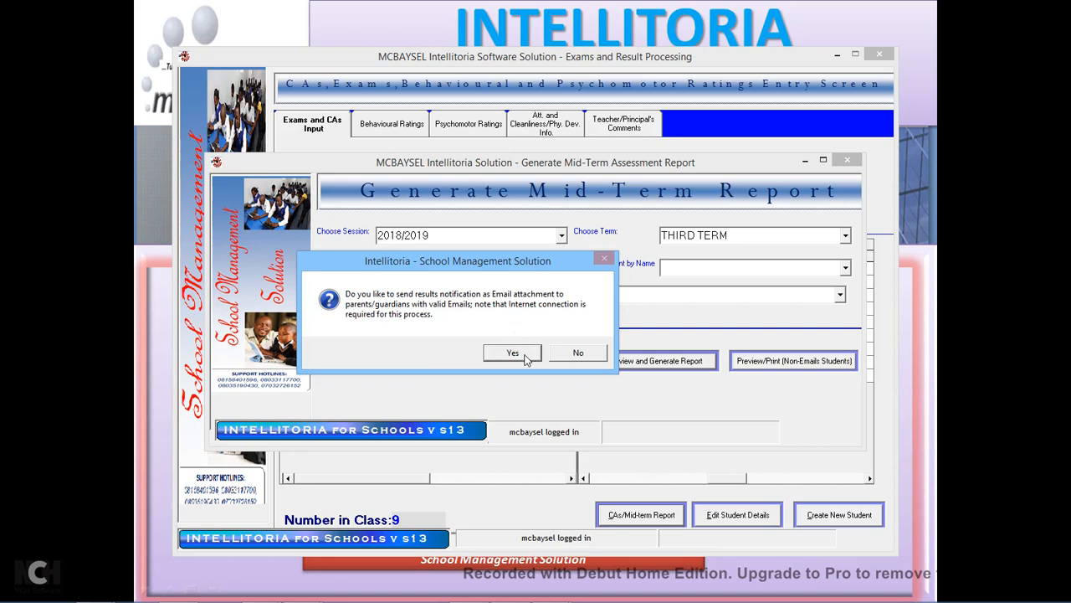
mouse_move(498, 266)
left_mouse_down()
mouse_move(490, 244)
mouse_move(490, 276)
left_mouse_up()
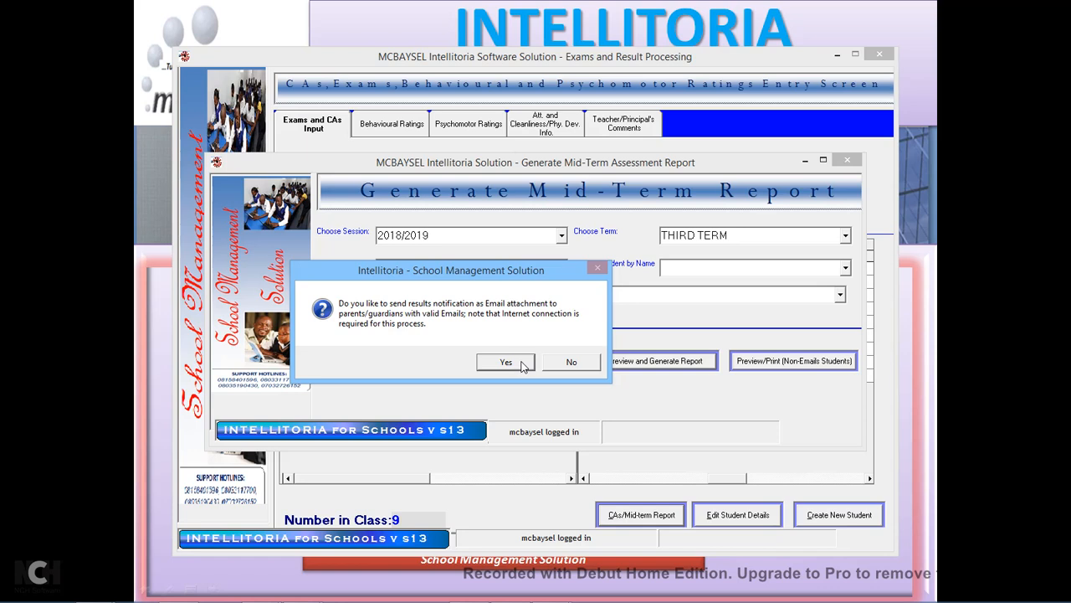
left_click(570, 363)
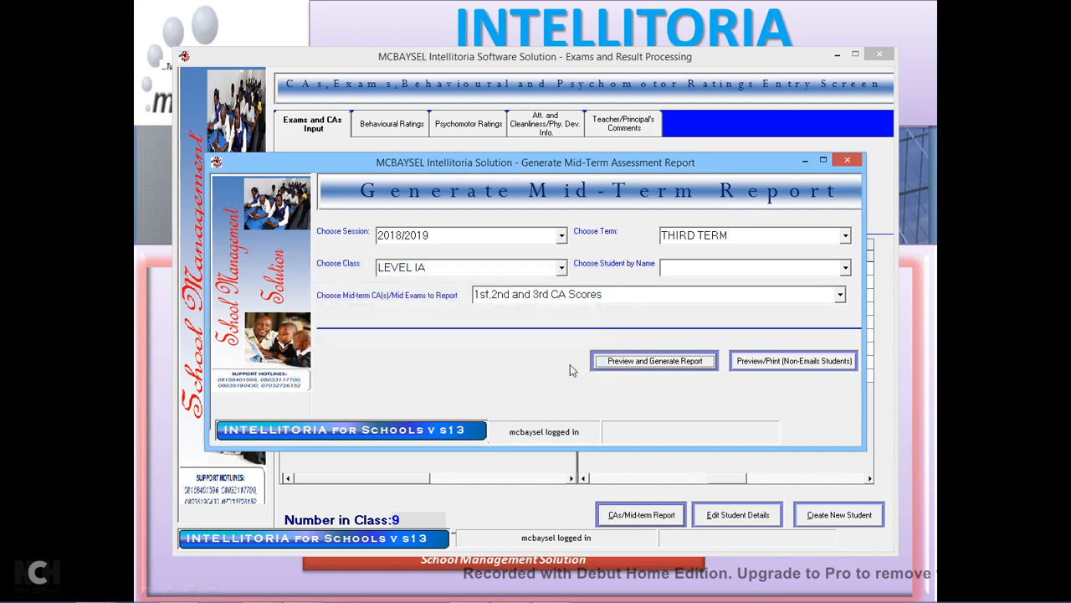
left_click(847, 162)
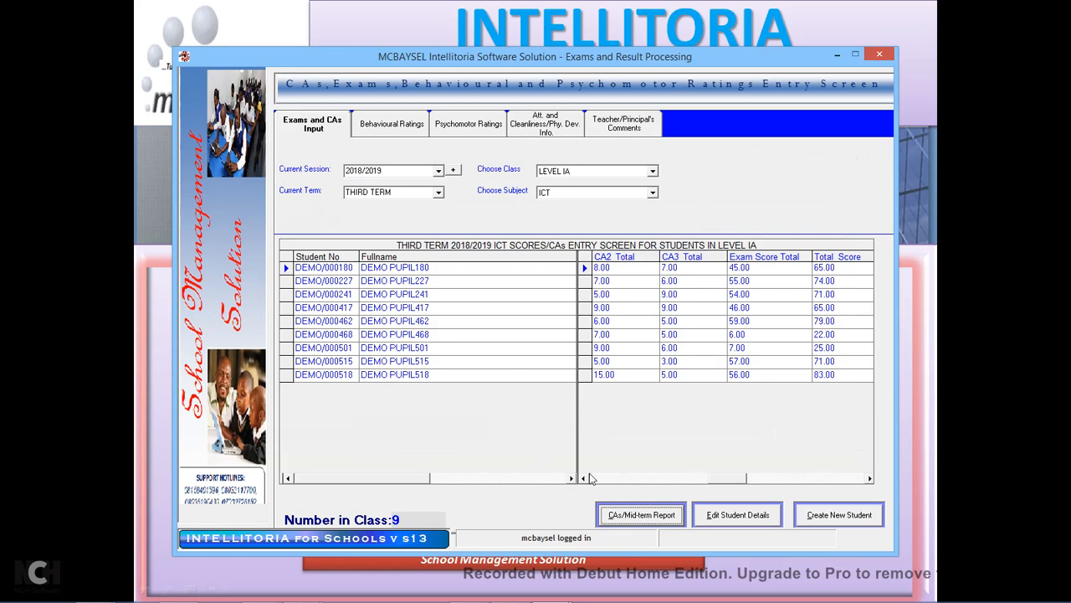
Step: Open the Behavioural Ratings entry screen and set it to session 2018/2019, THIRD TERM and class LEVEL IA
left_click(391, 124)
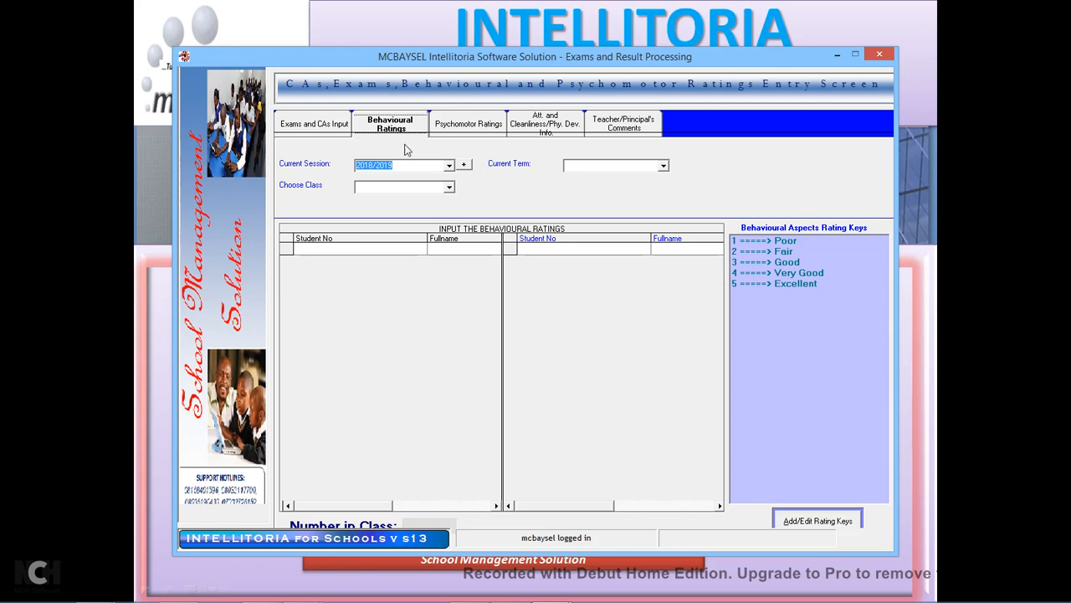
left_click(326, 127)
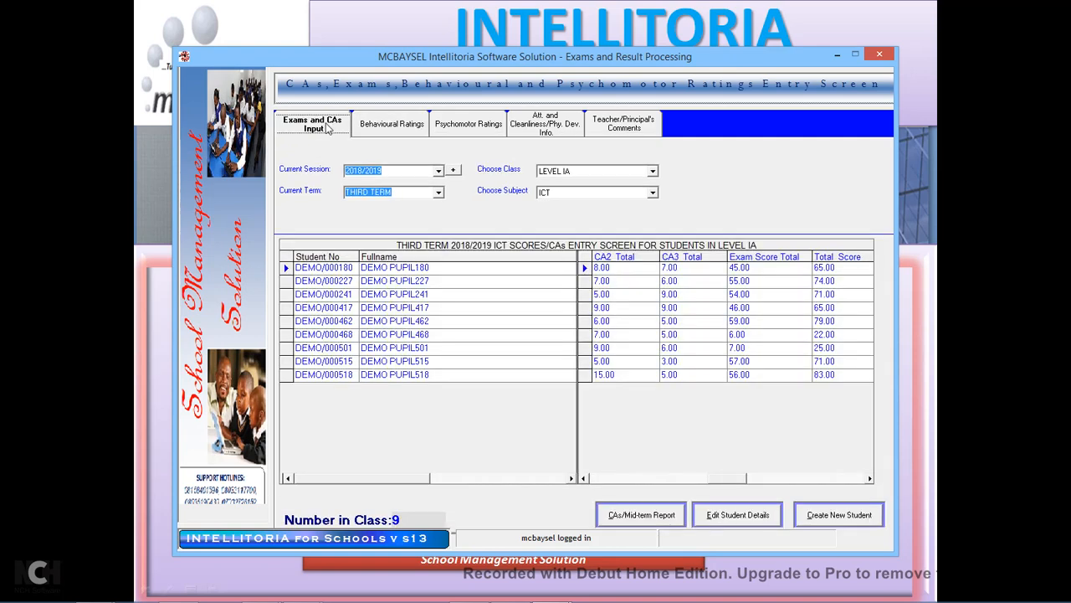
left_click(397, 130)
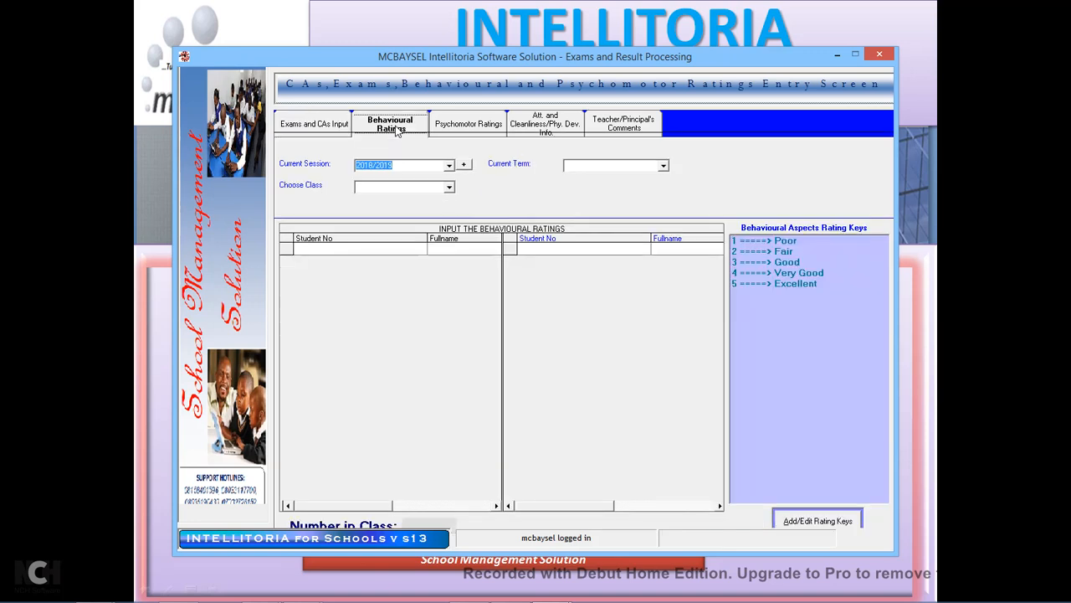
left_click(450, 167)
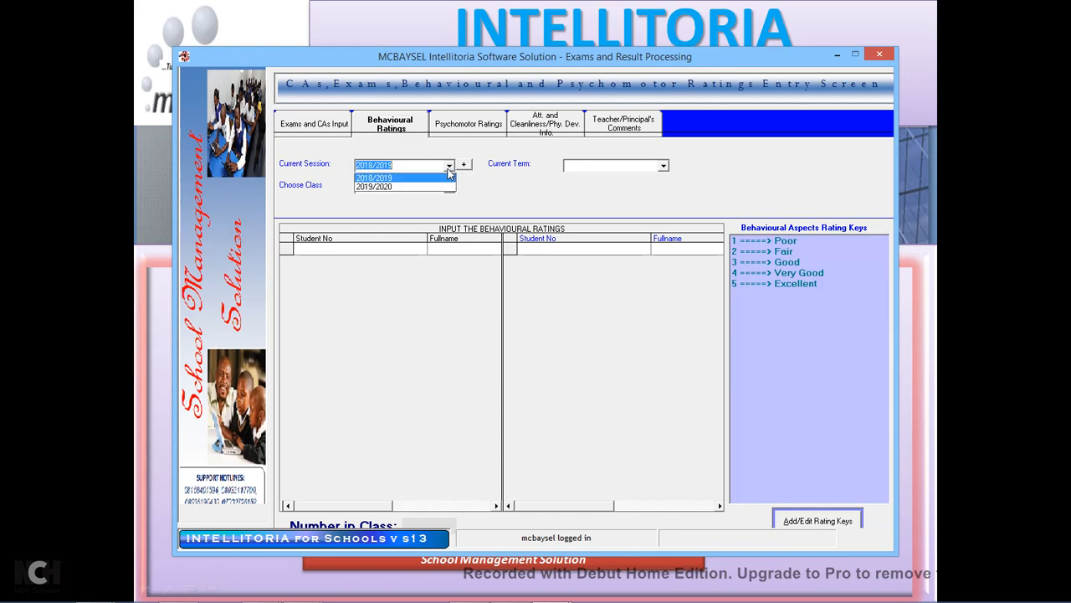
left_click(388, 179)
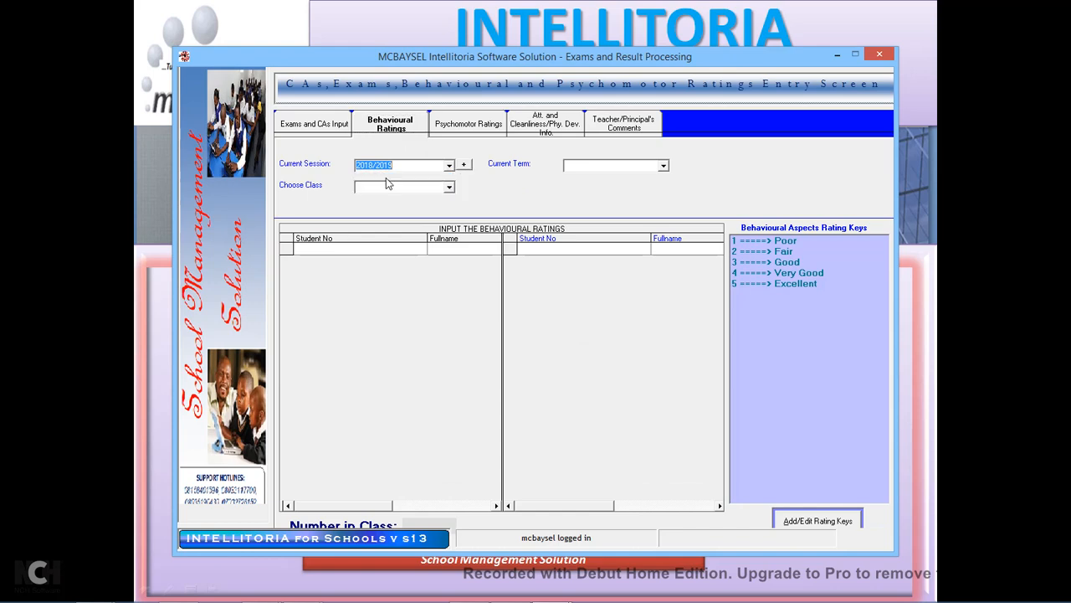
left_click(663, 166)
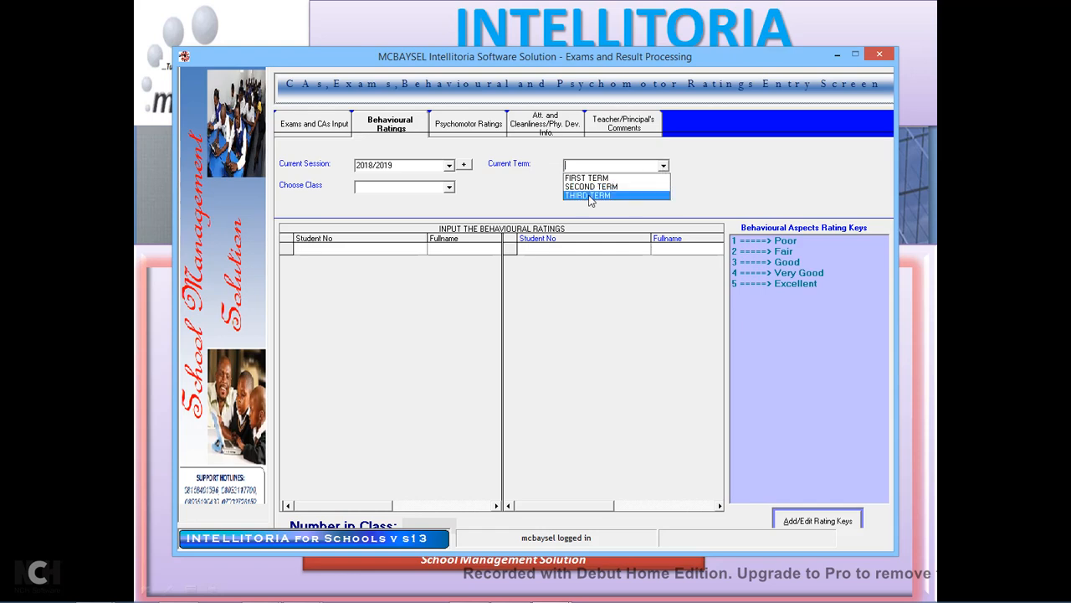
left_click(590, 195)
left_click(449, 188)
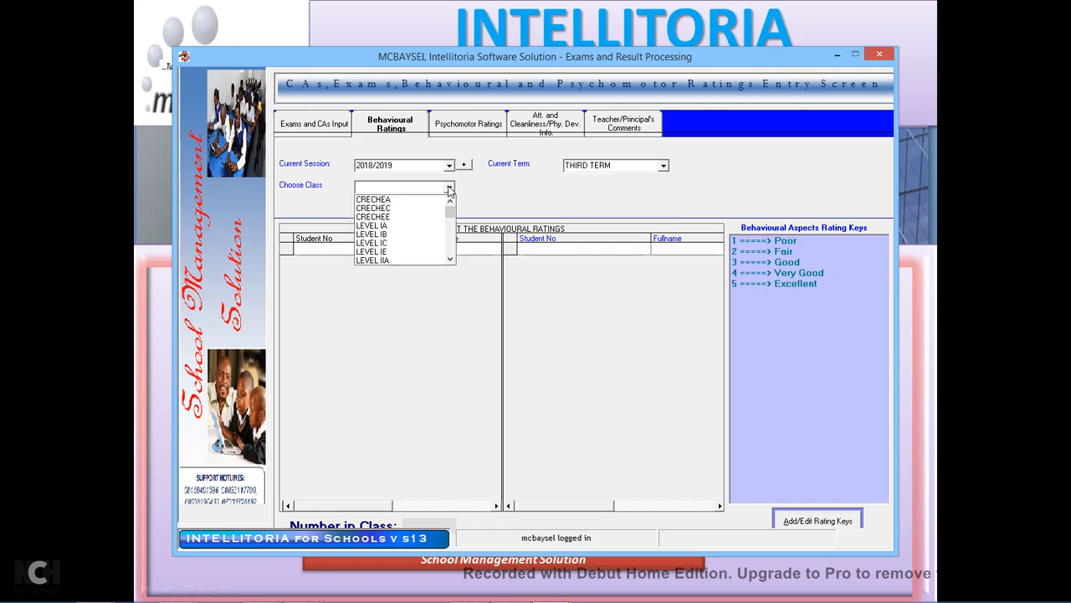
left_click(405, 226)
Step: Examine the pupils' behavioural ratings from Punctuality through to the last aspect, and widen the last column to show its heading
left_click(718, 506)
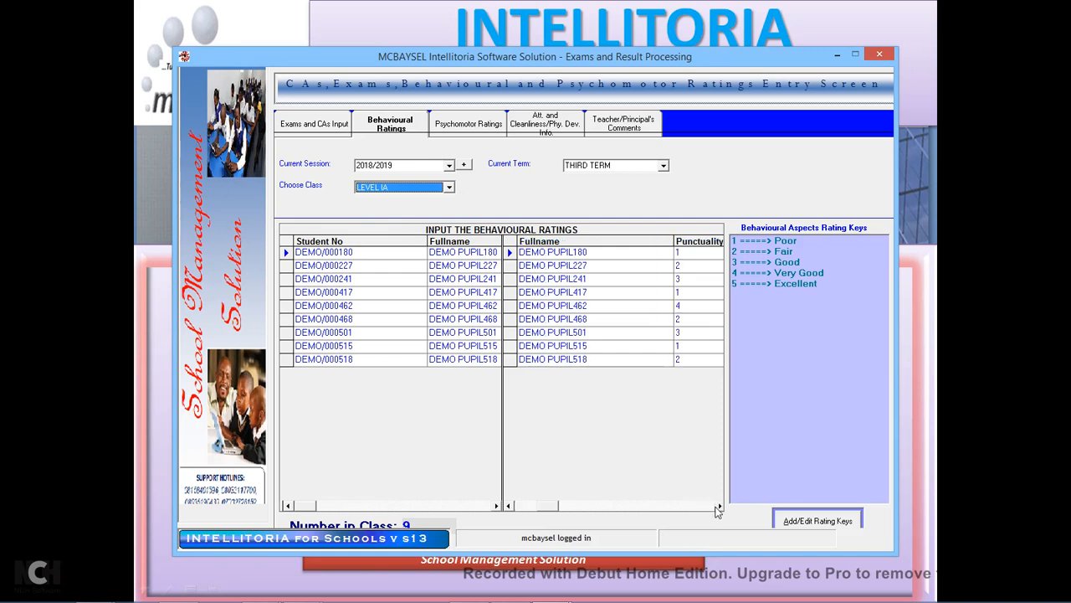
left_click(718, 507)
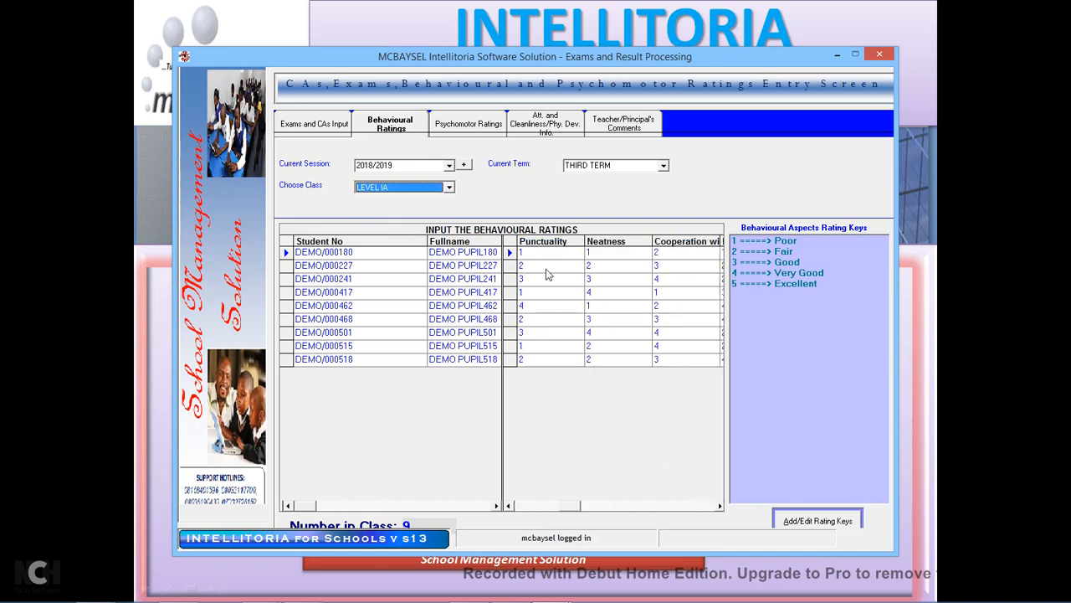
left_click(720, 506)
left_click(720, 506)
left_click(720, 507)
left_click(720, 506)
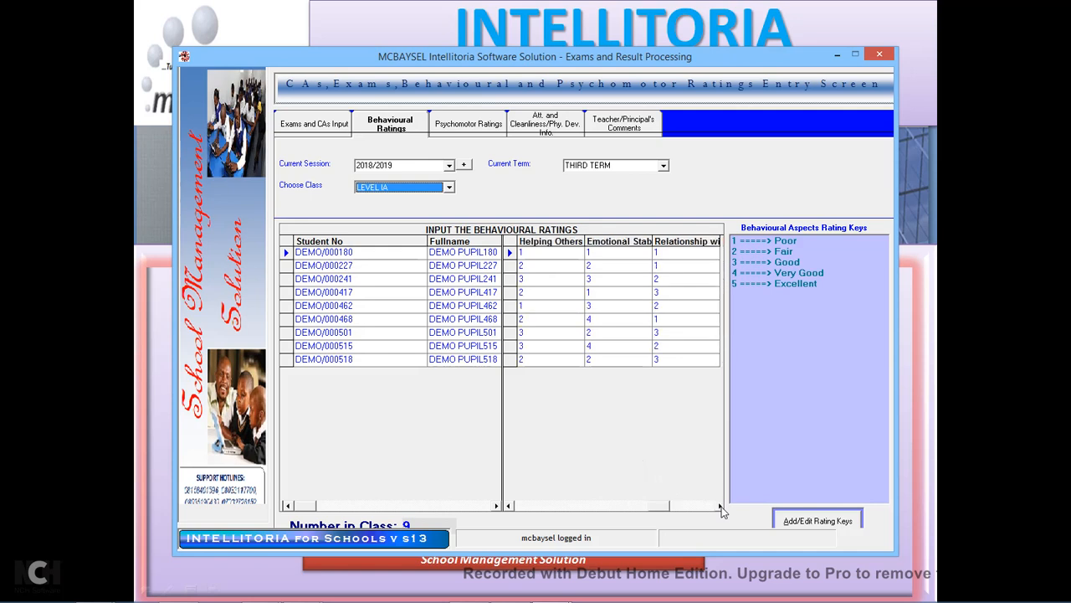
left_click(720, 507)
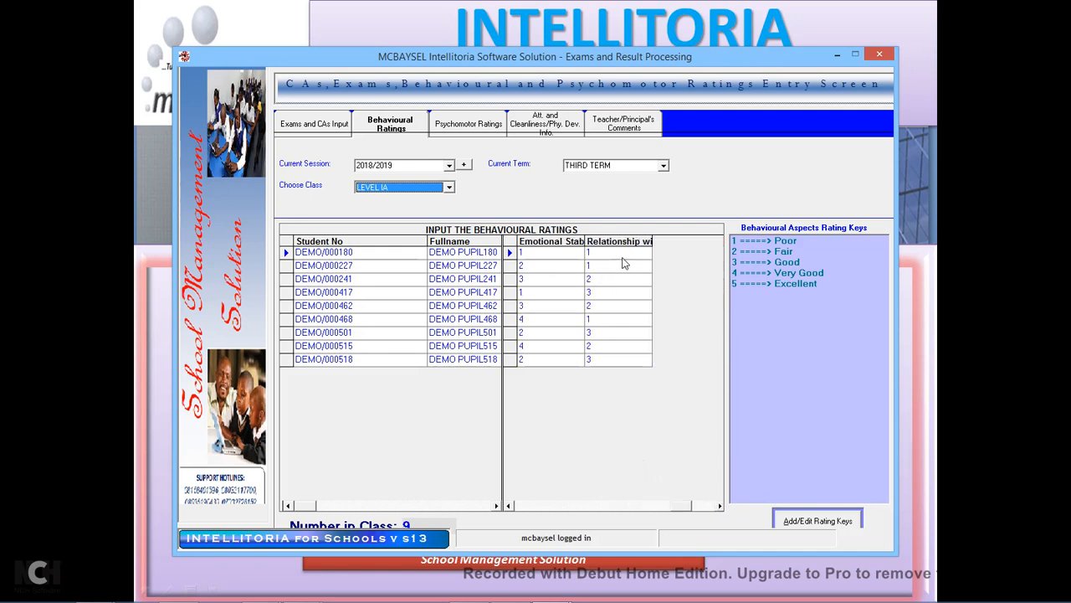
left_click_drag(652, 241, 684, 241)
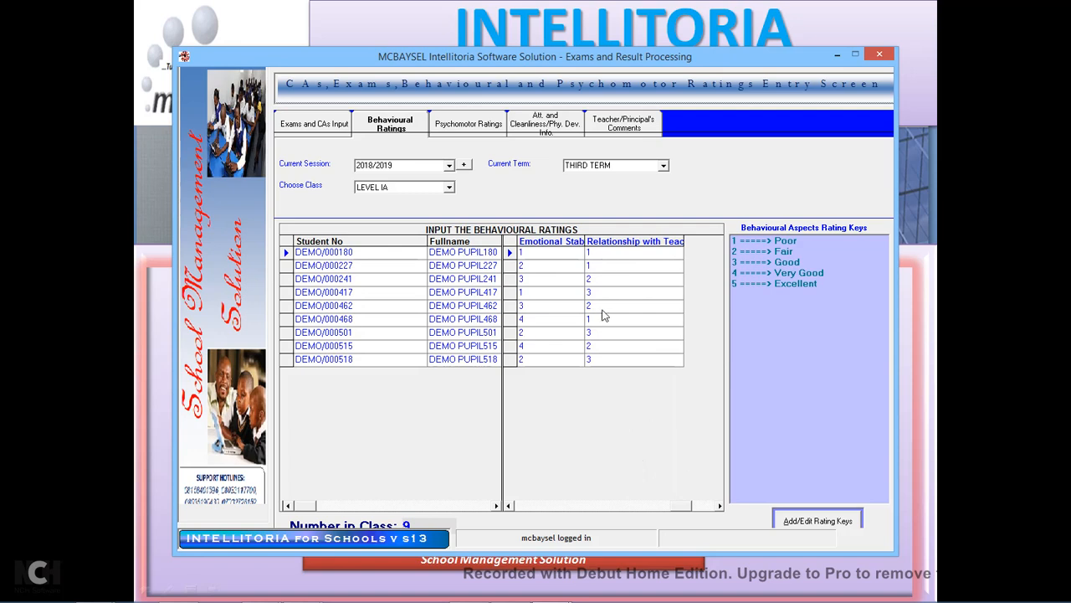
Step: Widen the Cooperation with Others column and set DEMO PUPIL180's rating in it to 5
left_click(510, 506)
left_click(510, 506)
left_click(509, 506)
left_click(510, 506)
left_click(510, 507)
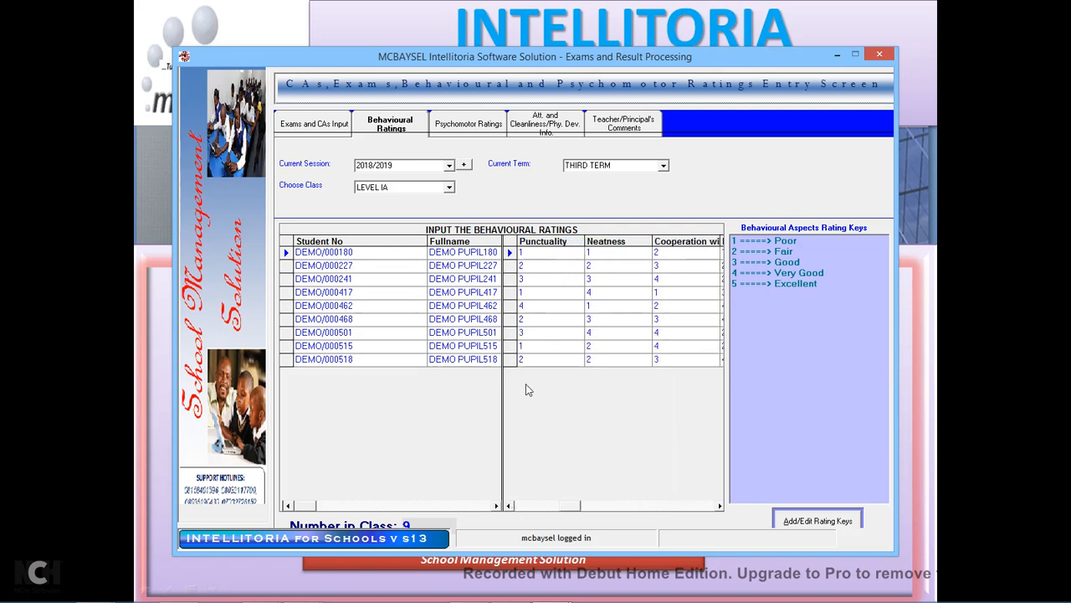
left_click(510, 506)
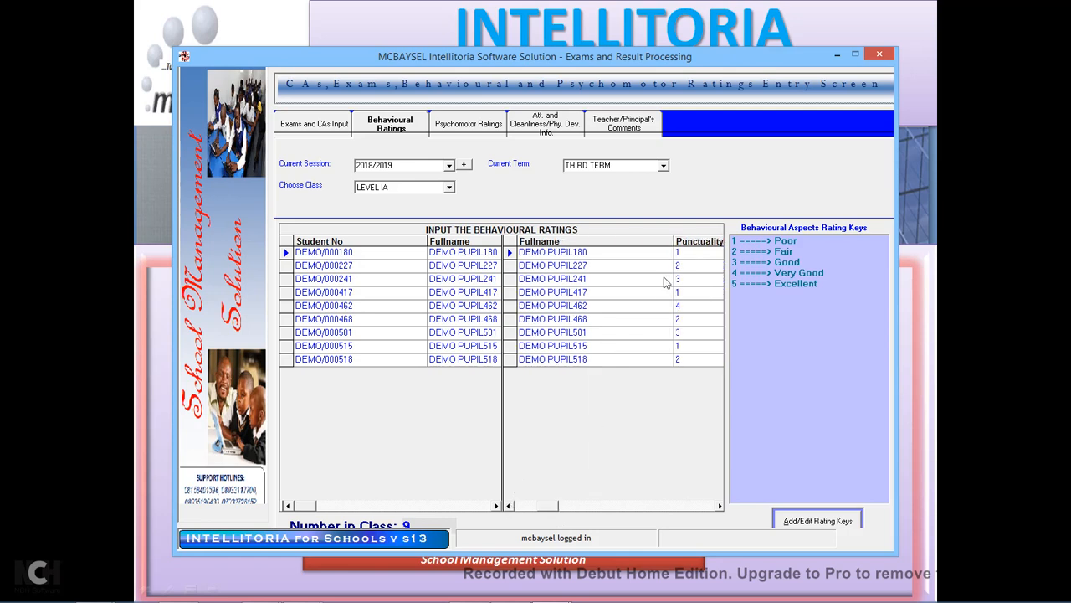
left_click(720, 505)
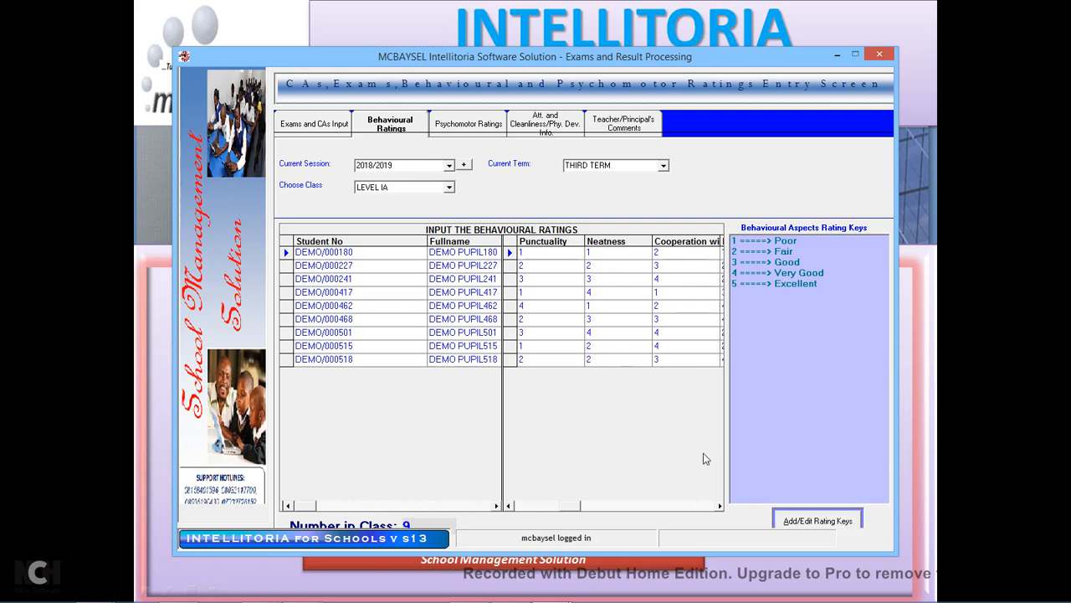
left_click(720, 505)
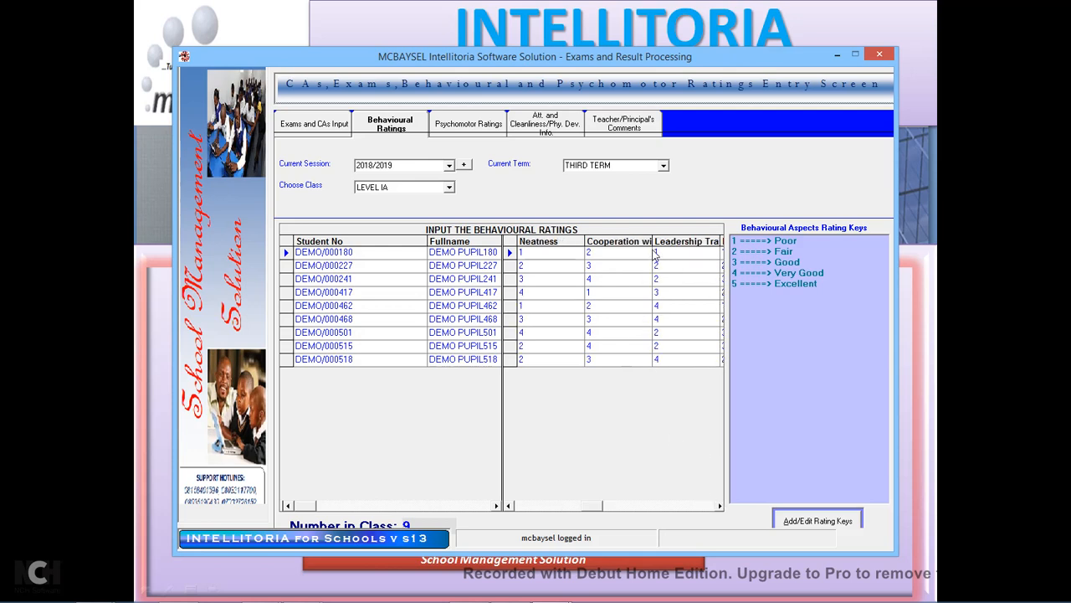
left_click_drag(653, 241, 691, 242)
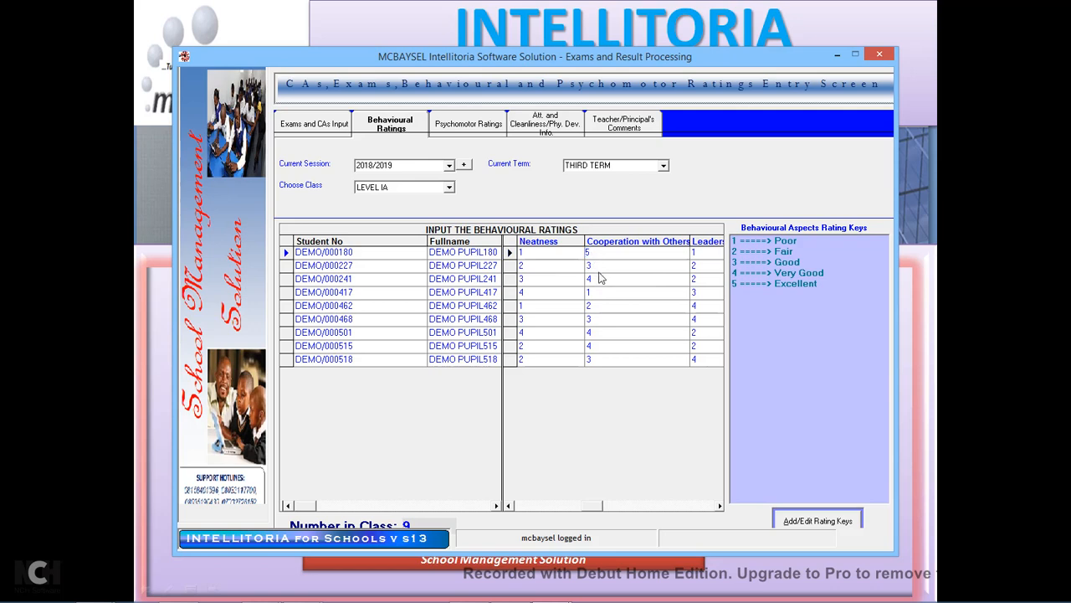
key("Tab")
Step: Rate DEMO PUPIL180 3 for leadership, 4 for Helping Others and, after trying an invalid 9, 3 for emotional stability
left_click(694, 253)
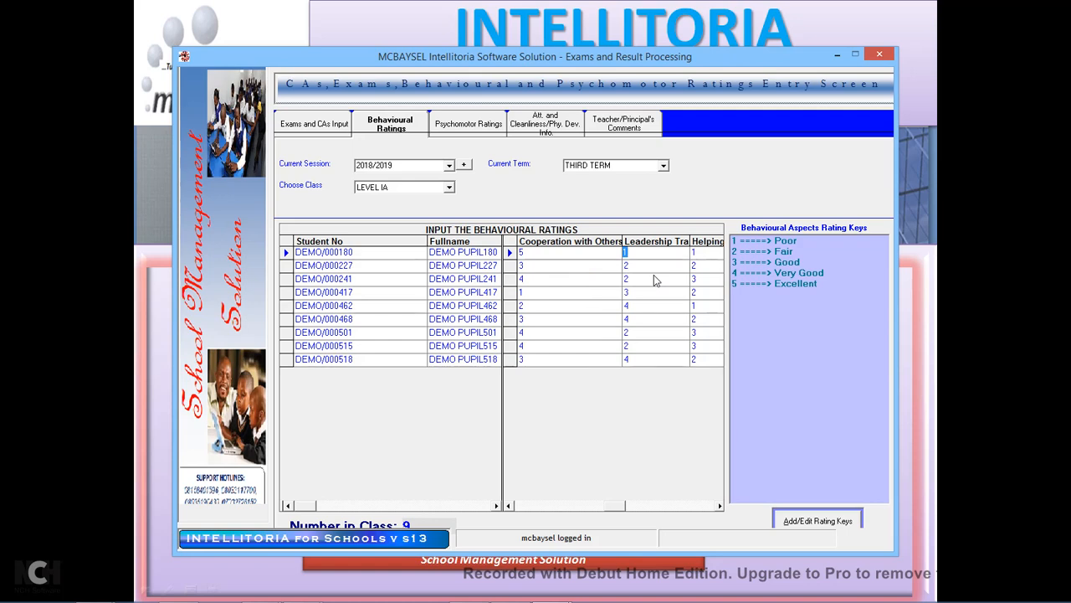
type("3")
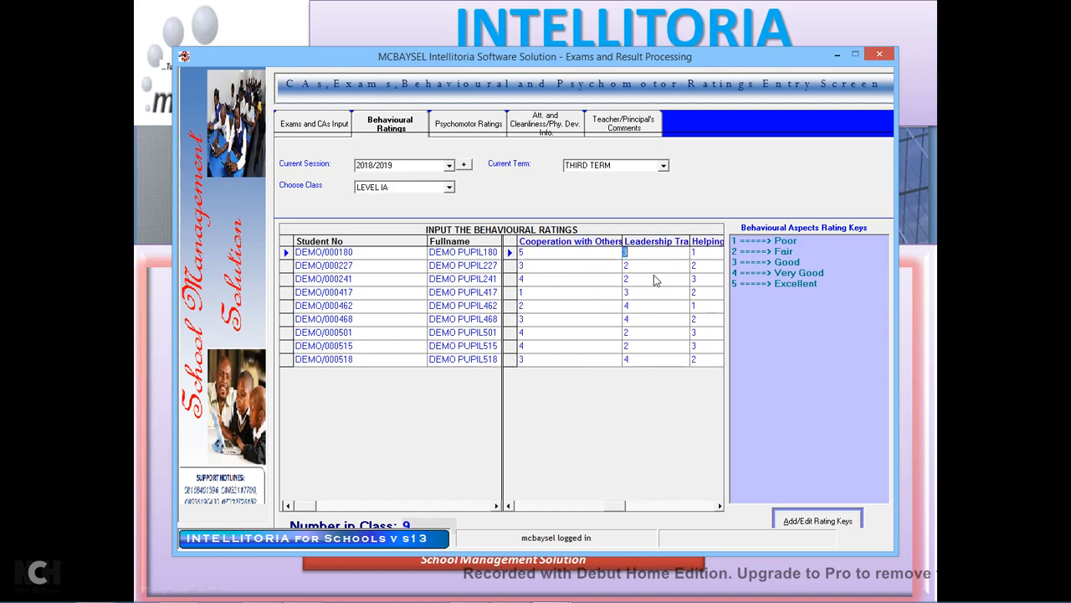
left_click(697, 256)
left_click(700, 261)
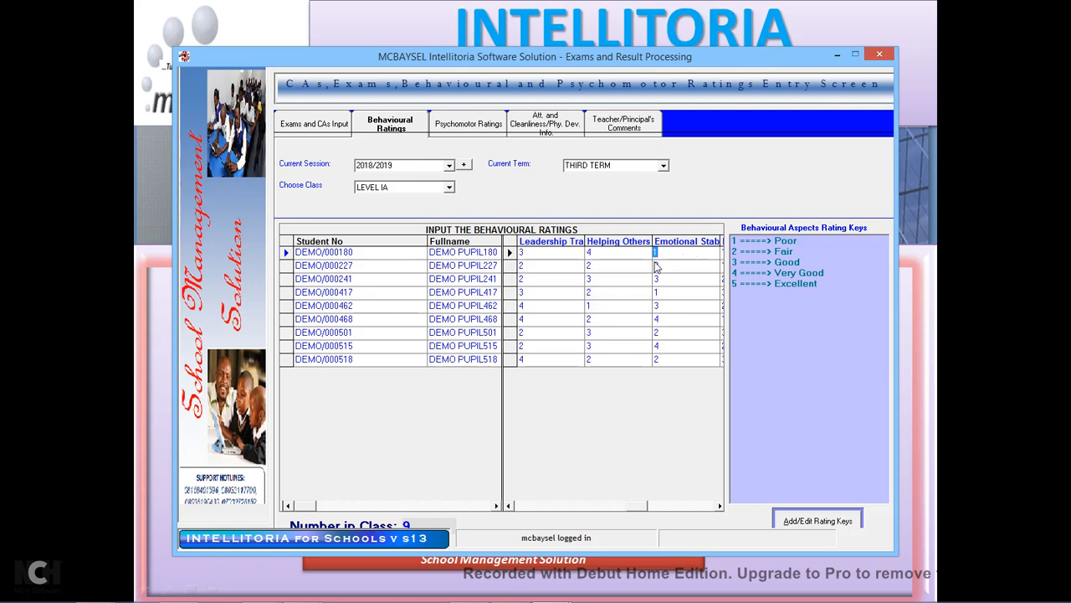
left_click(656, 266)
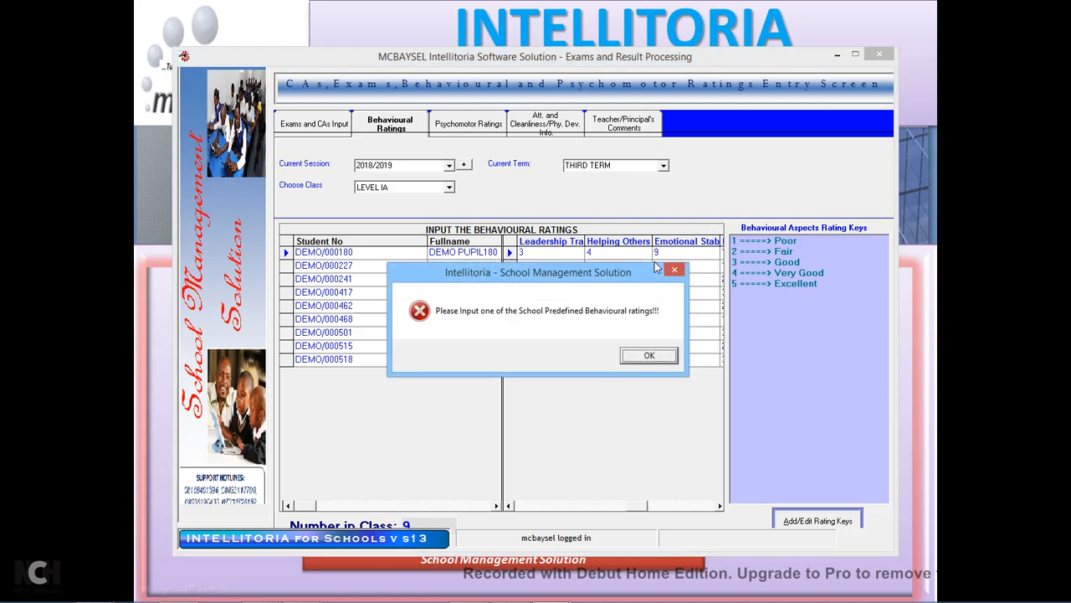
left_click(650, 356)
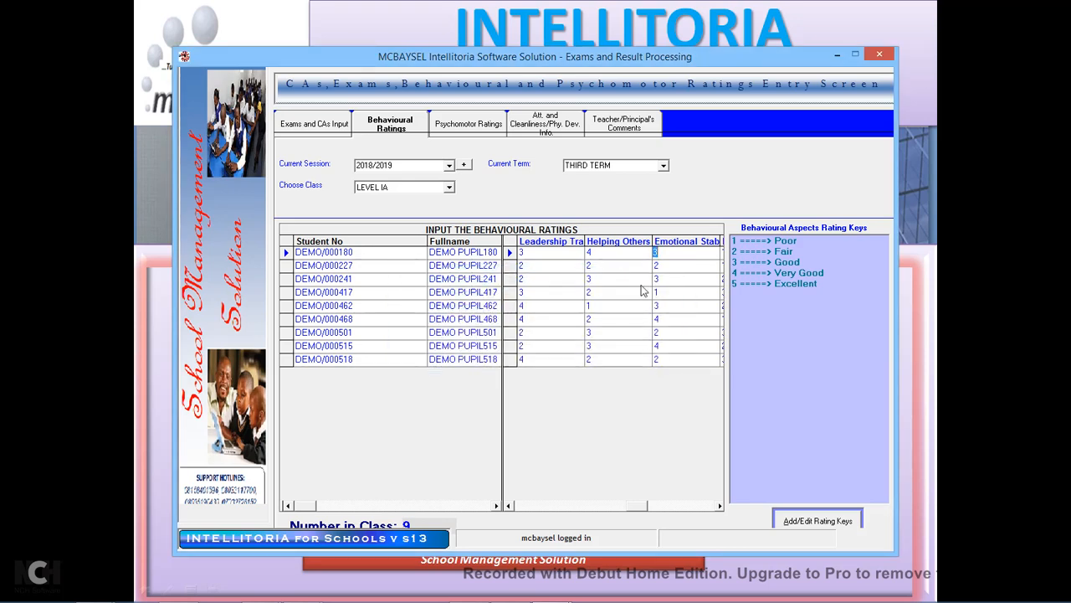
Step: Open the Psychomotor Ratings entry screen and load class LEVEL IA for THIRD TERM of session 2018/2019
left_click(492, 124)
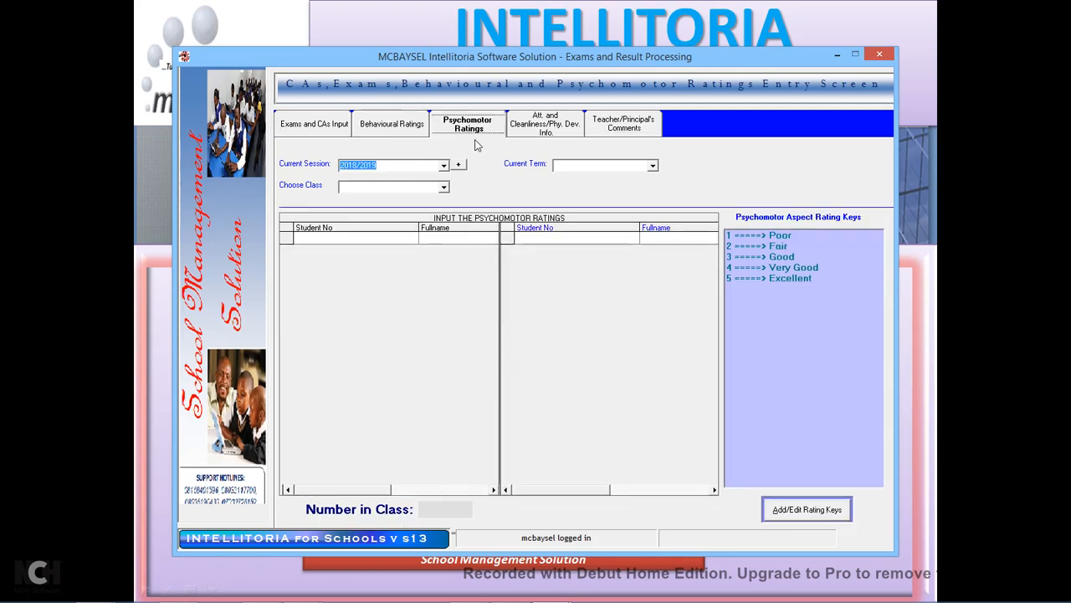
left_click(653, 166)
left_click(577, 198)
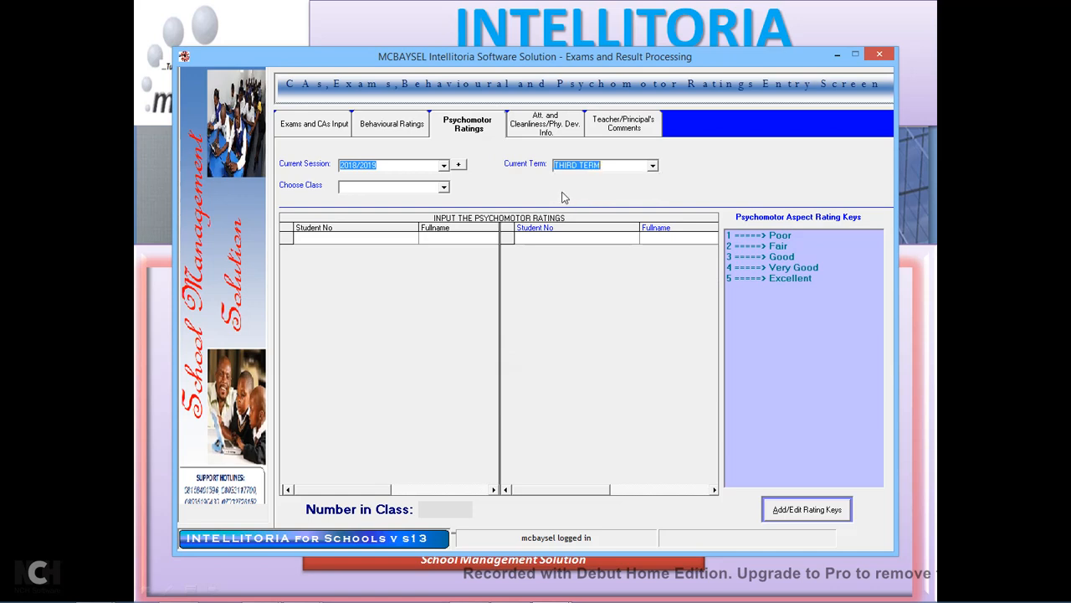
left_click(445, 188)
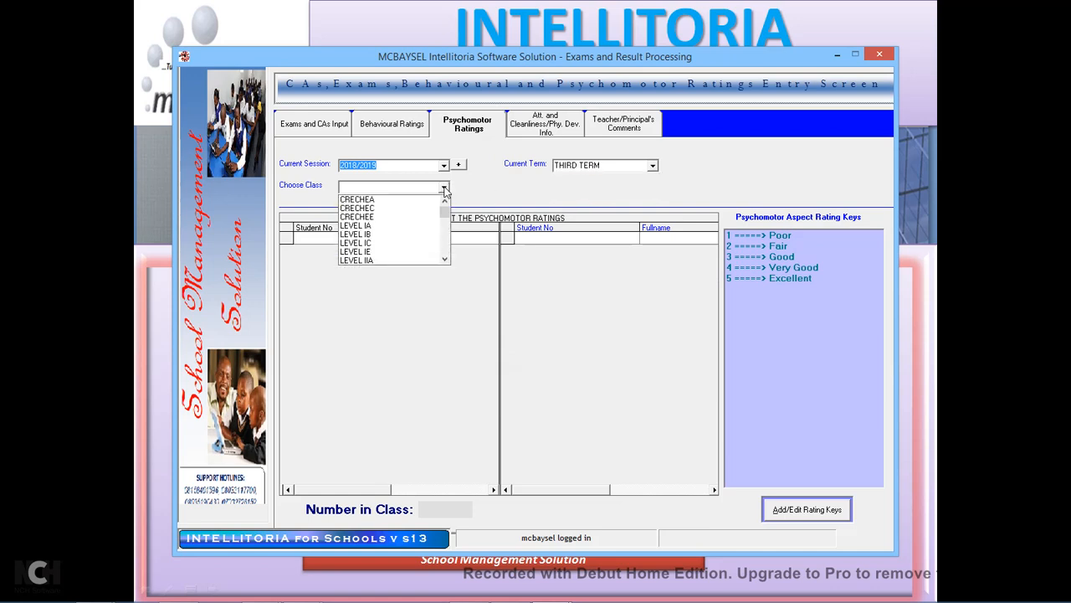
left_click(388, 226)
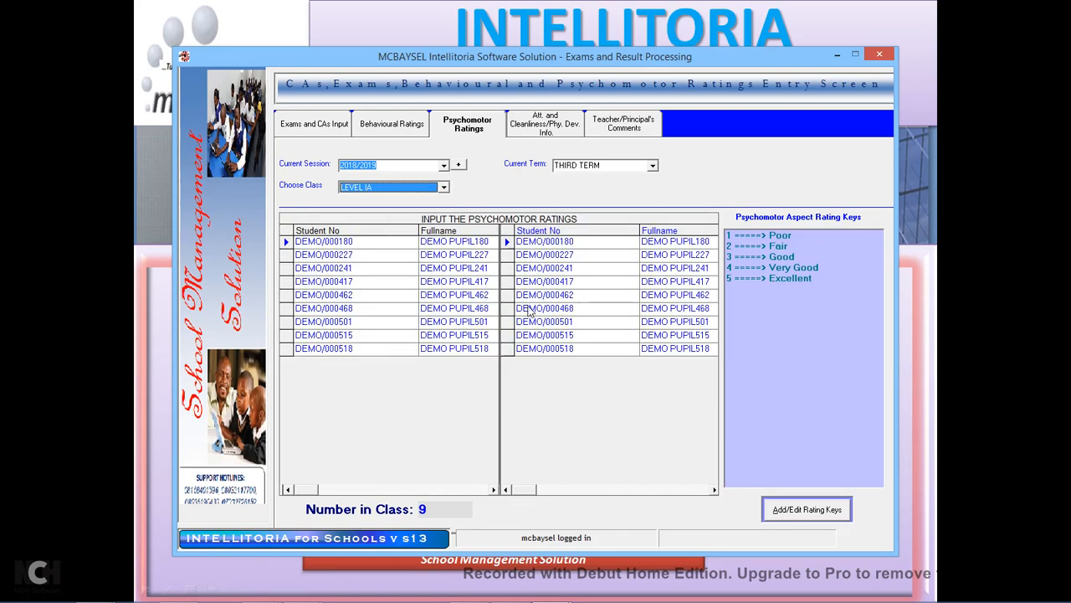
Step: Set DEMO PUPIL515's drawing and painting rating to 4
left_click(708, 492)
left_click(709, 492)
left_click(709, 492)
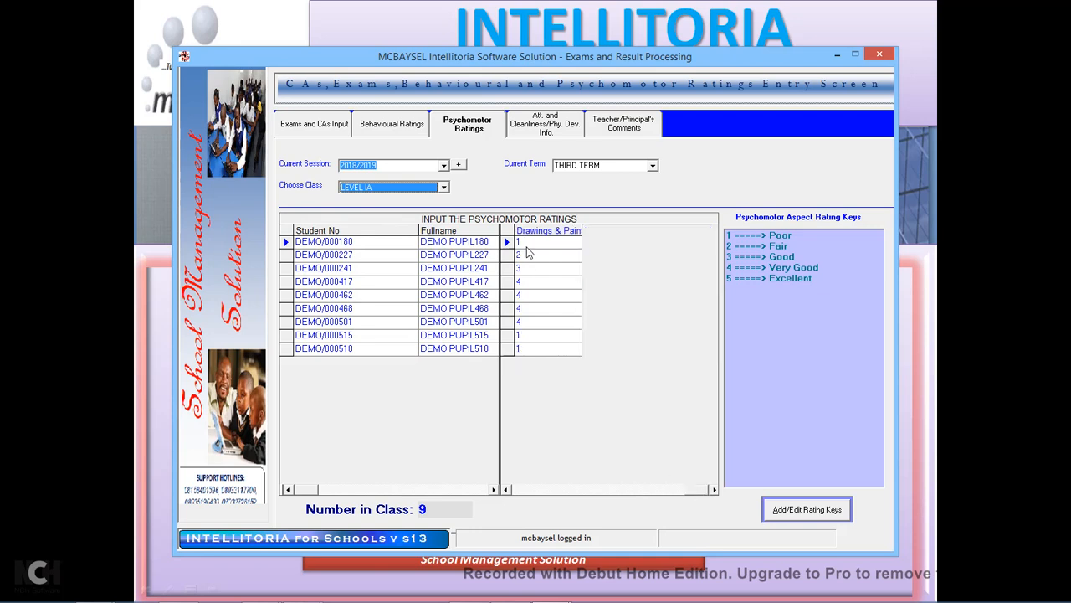
left_click(525, 336)
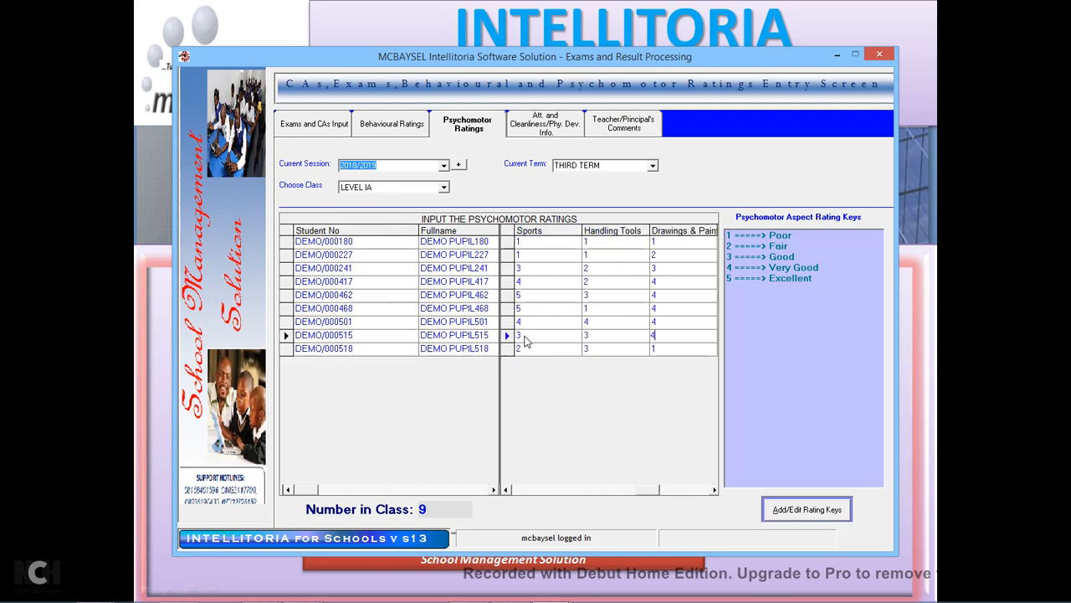
type("4")
key("Up")
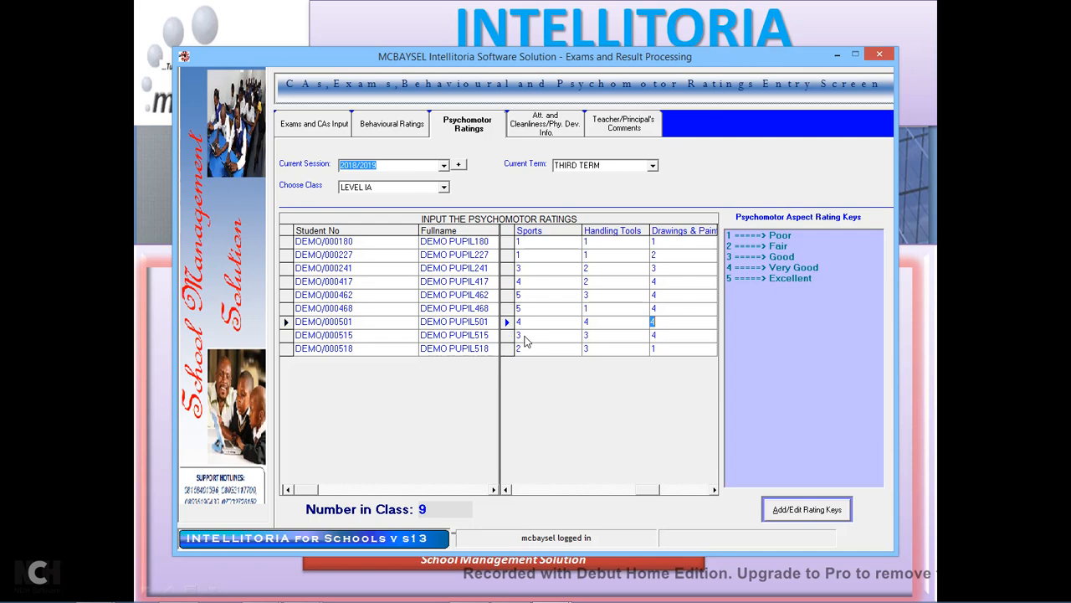
Step: Set the drawing and painting ratings to 2 for DEMO PUPIL501, 1 for PUPIL468, 3 for PUPIL417 and 2 for PUPIL241
key("Up")
key("Up")
key("Up")
type("6")
key("Up")
key("Return")
key("Up")
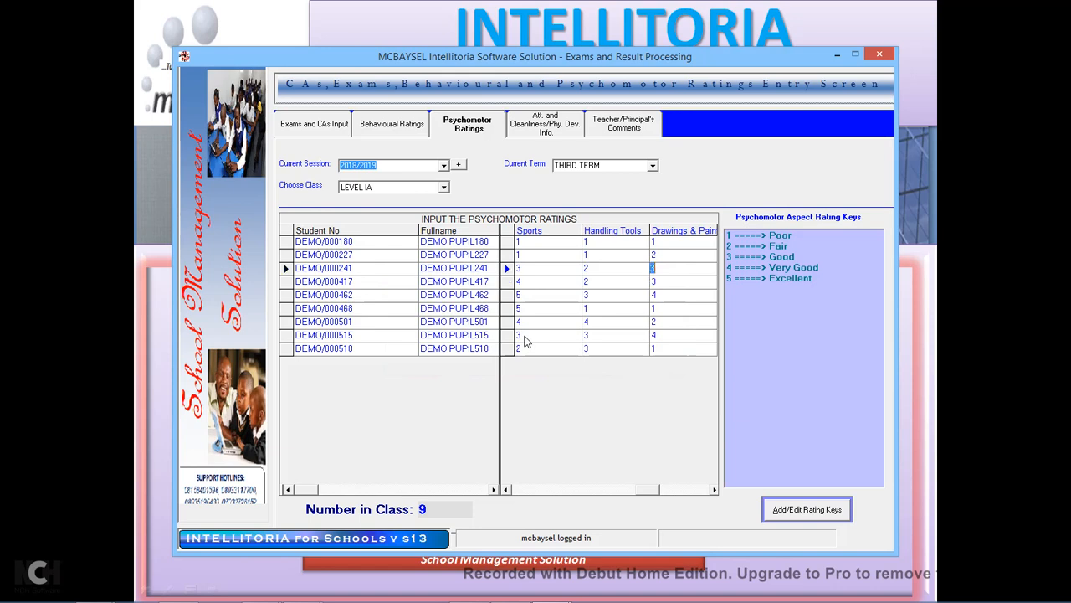
type("2")
key("Up")
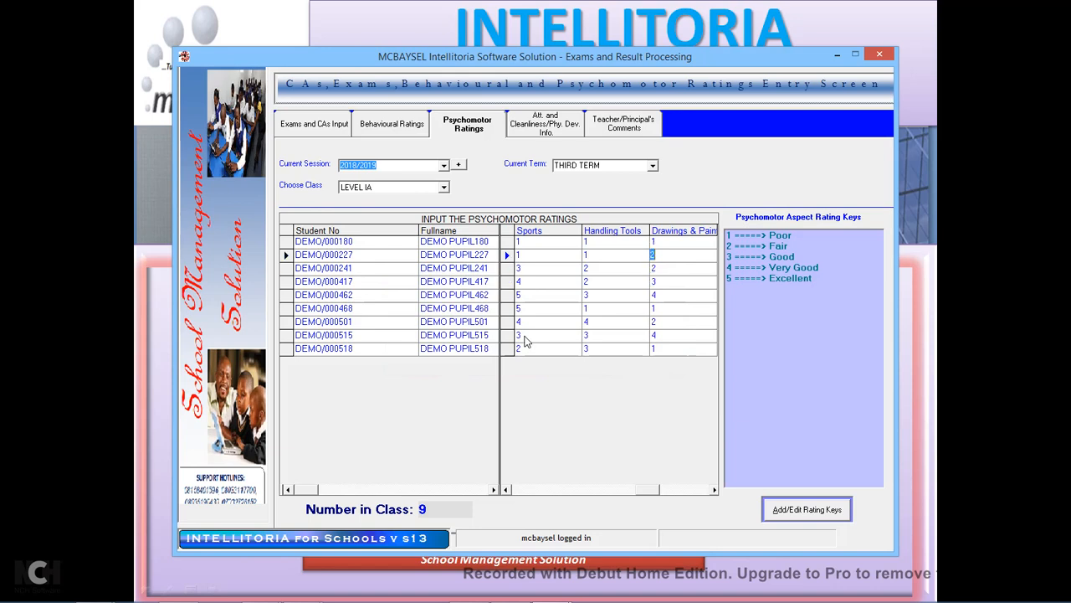
Step: Open the attendance, cleanliness and physical development entry screen and set it to session 2018/2019, THIRD TERM and class LEVEL IA
left_click(551, 130)
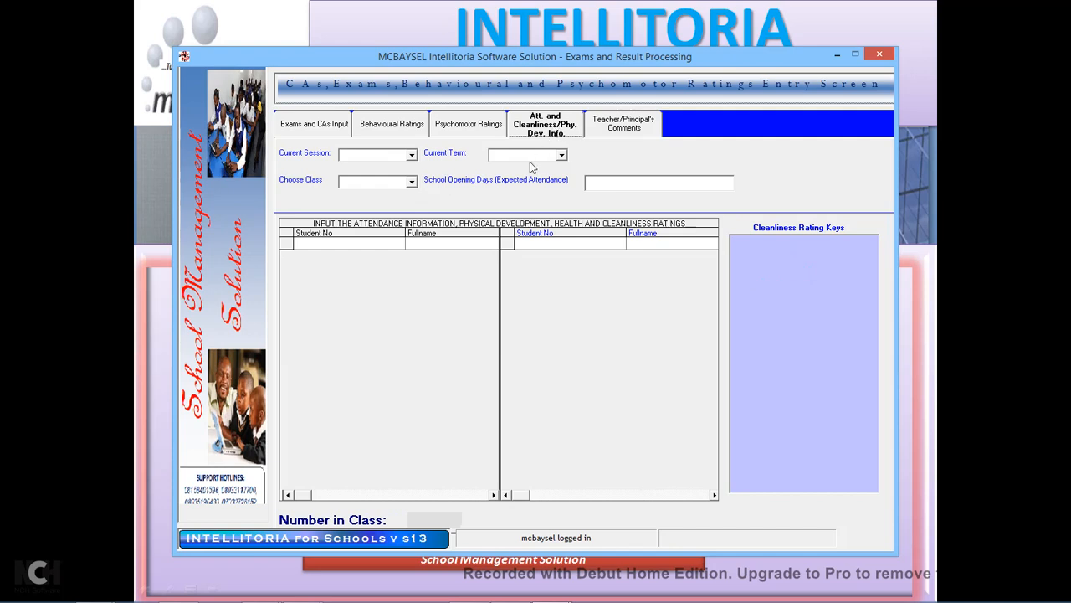
left_click(411, 155)
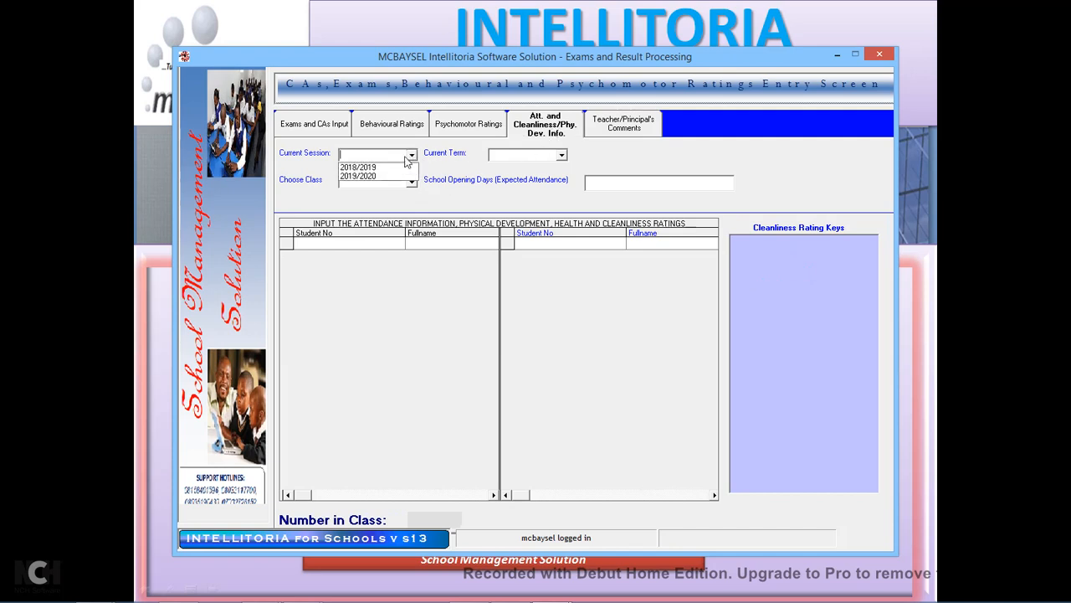
left_click(374, 170)
left_click(562, 155)
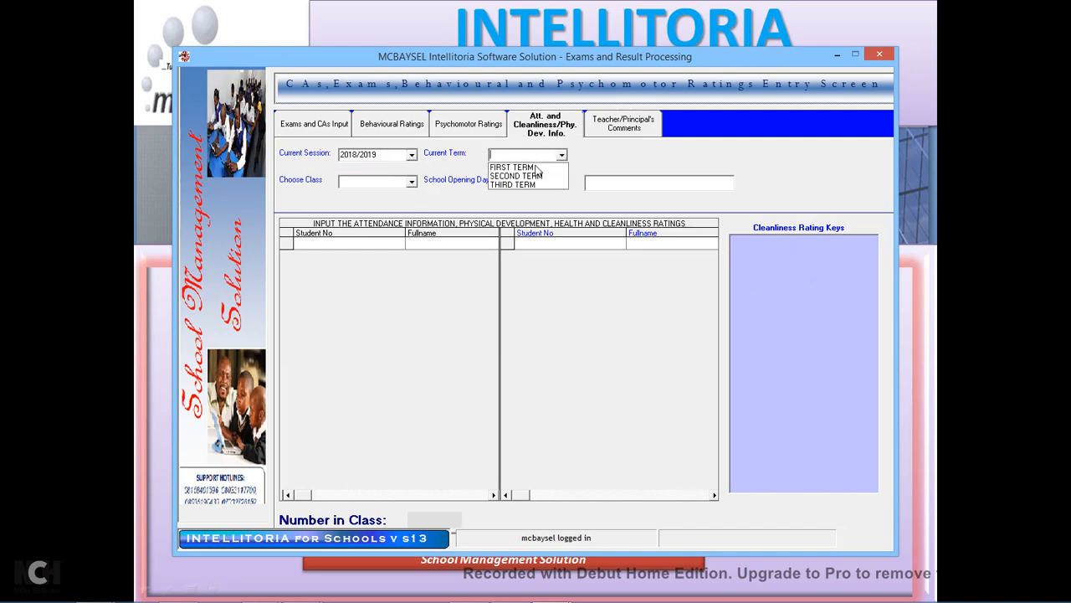
left_click(528, 185)
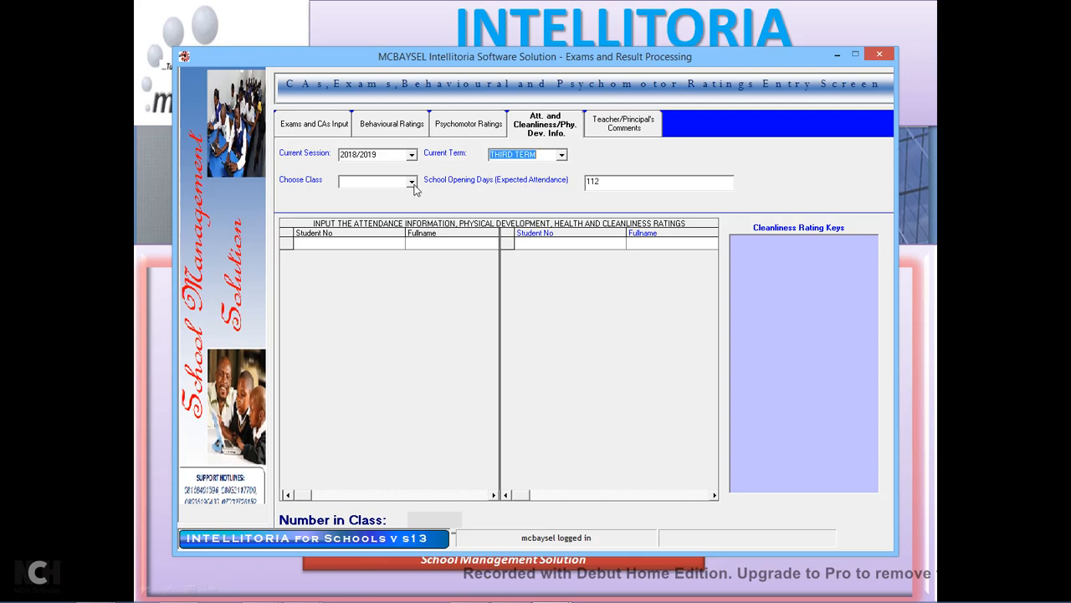
left_click(411, 185)
left_click(383, 221)
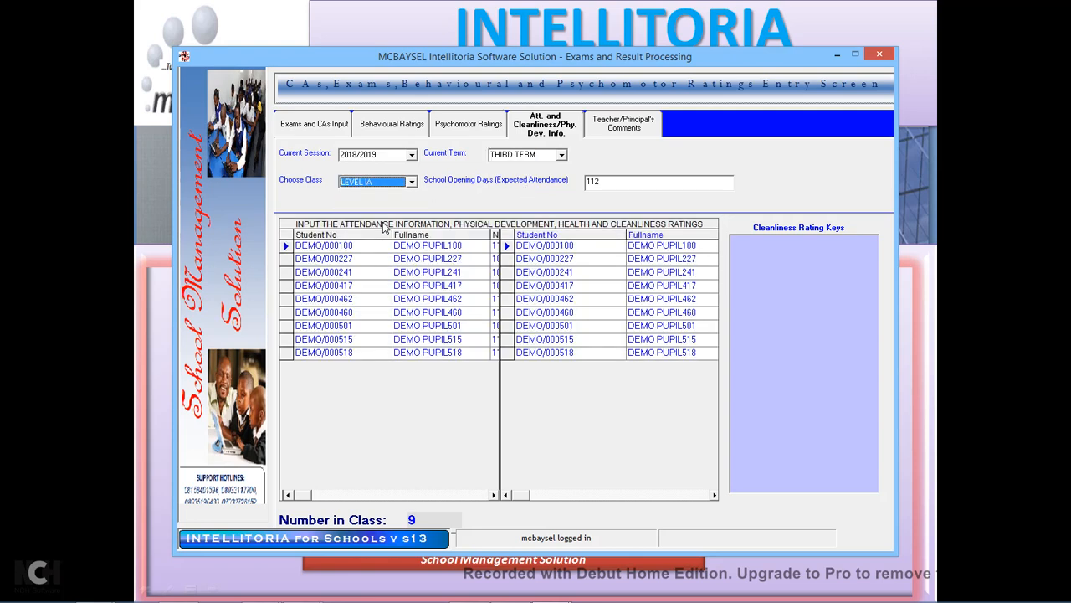
Step: Try to set DEMO PUPIL518's number of times present to 120, above the expected attendance, and dismiss the resulting message
left_click(714, 495)
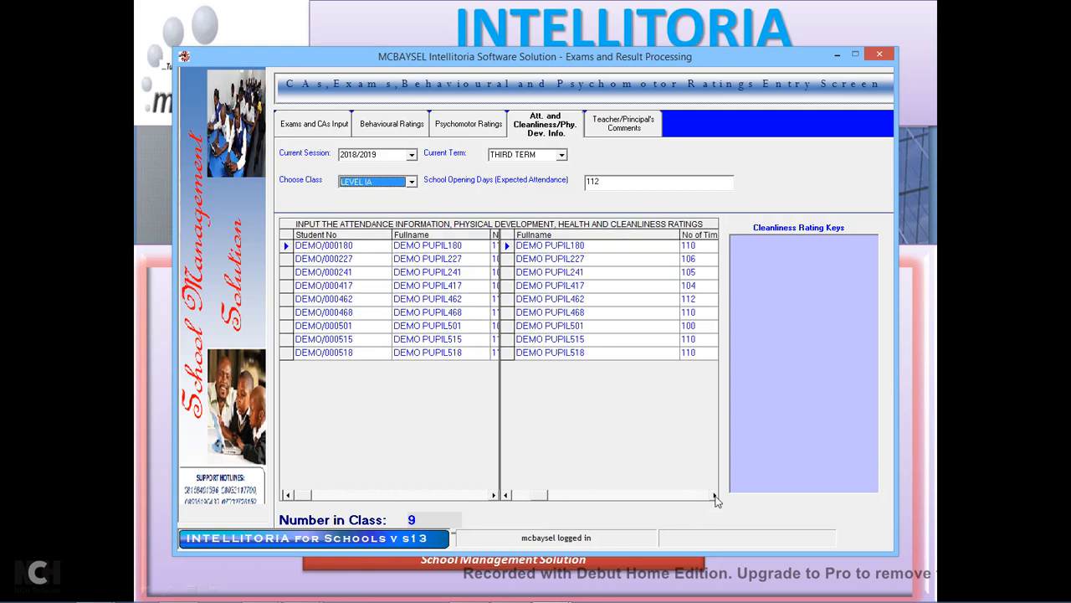
left_click(714, 495)
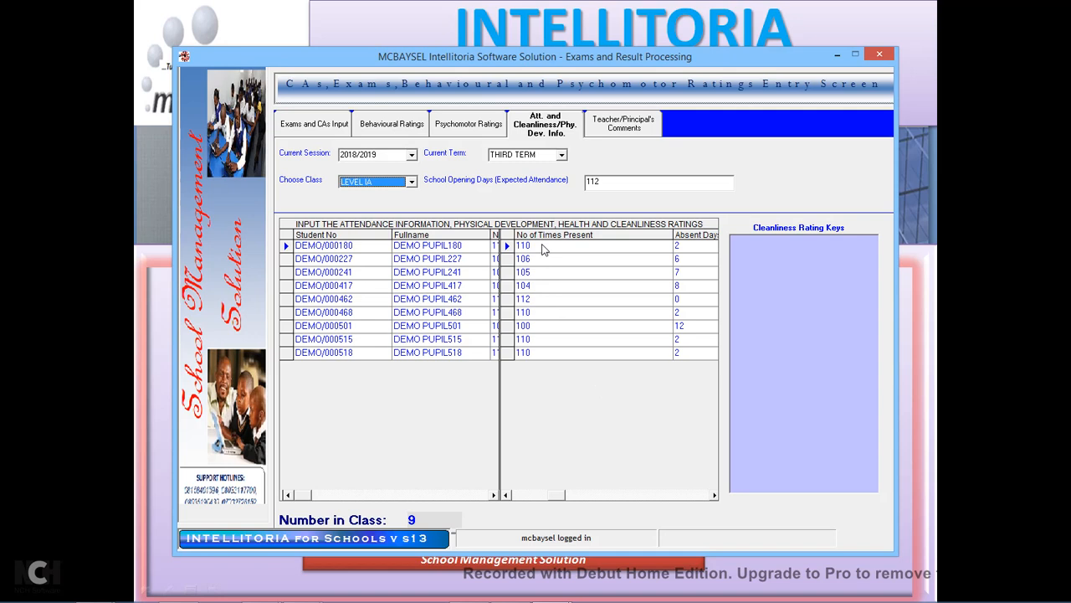
left_click(539, 355)
type("1")
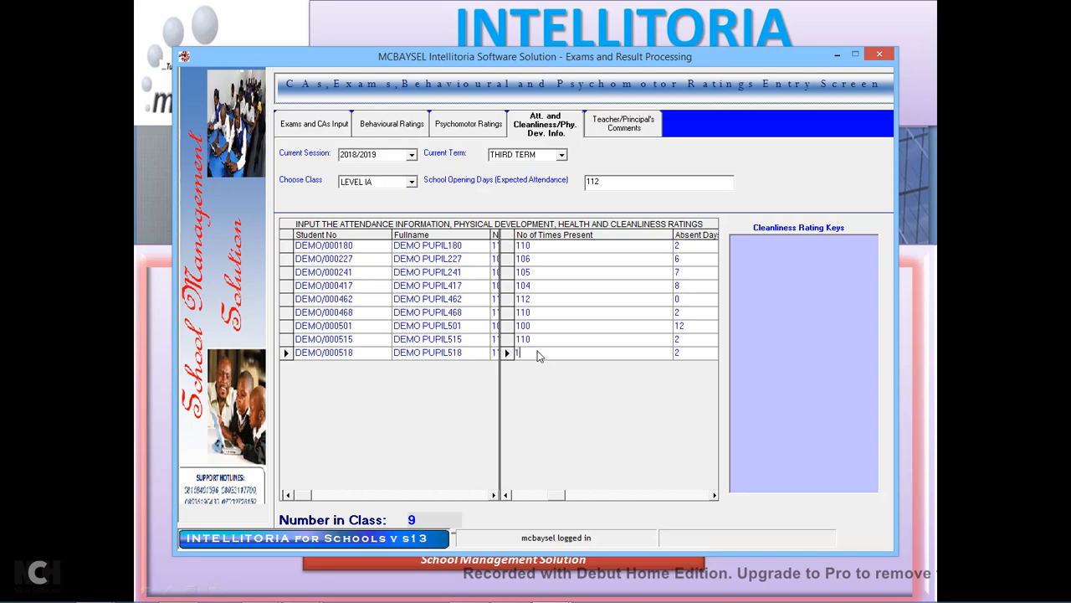
type("20")
key("Return")
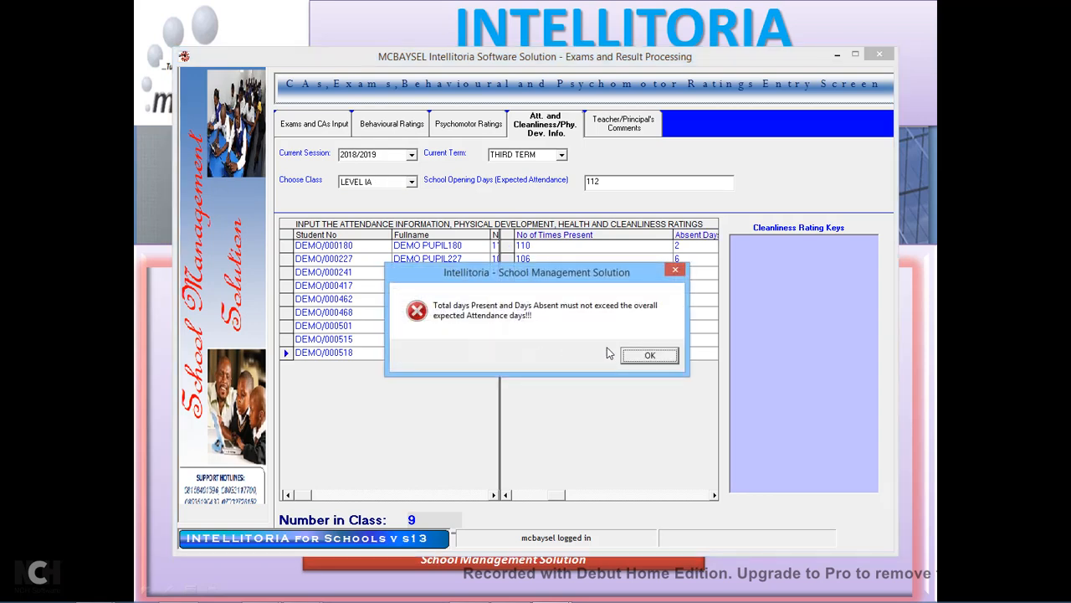
left_click_drag(599, 278, 404, 346)
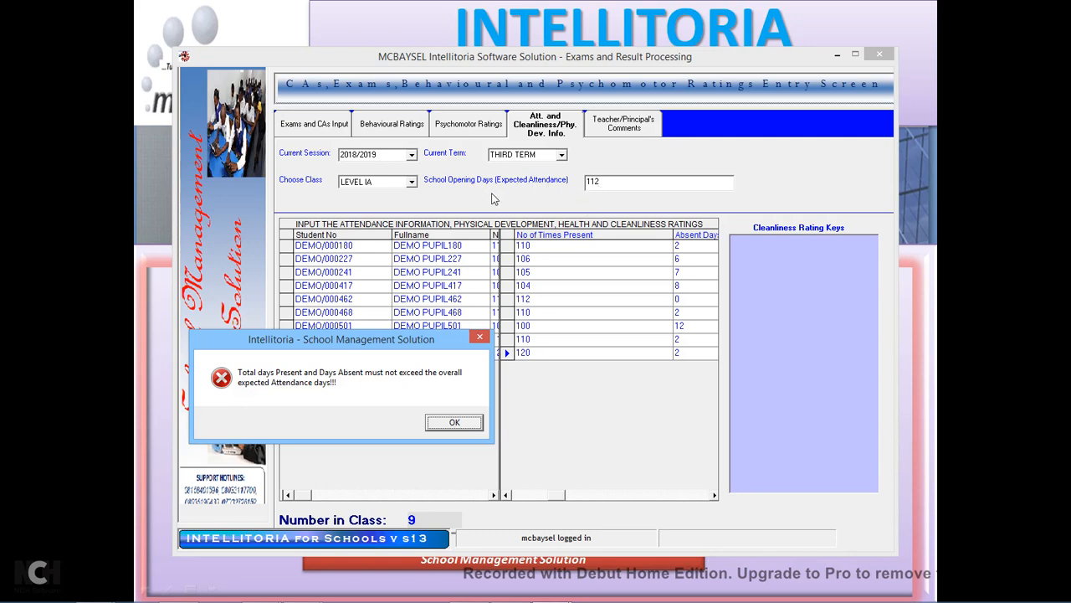
left_click(453, 422)
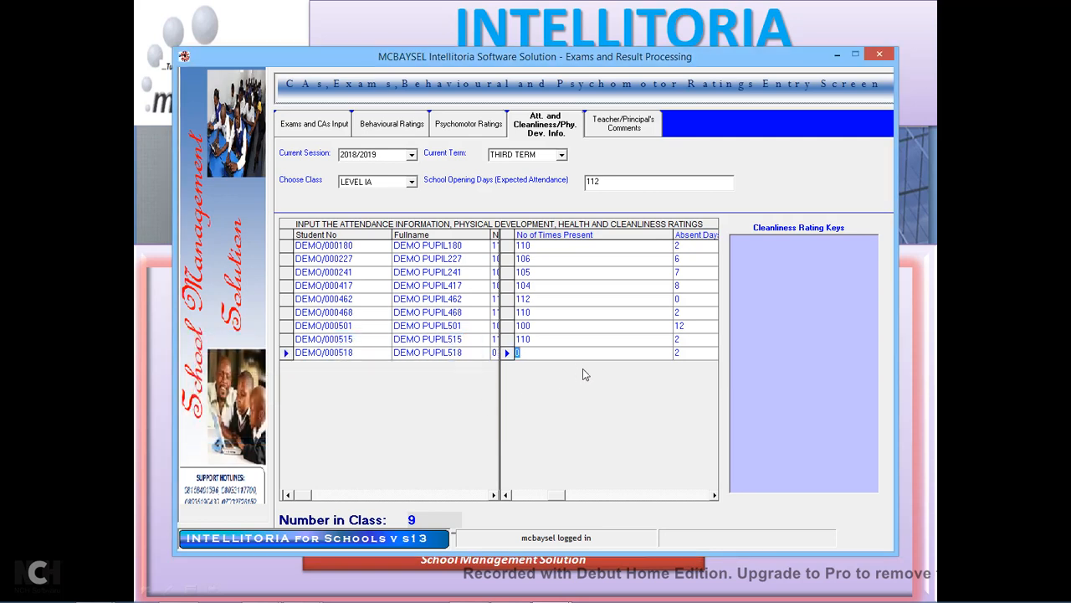
Step: Set the number of times present to 102 for DEMO PUPIL518 and 112 for DEMO PUPIL501
type("102")
key("Return")
left_click(540, 329)
type("1")
key("Return")
Step: Change DEMO PUPIL241's number of times present and check the class's absent days
key("Up")
key("Up")
key("Up")
key("Up")
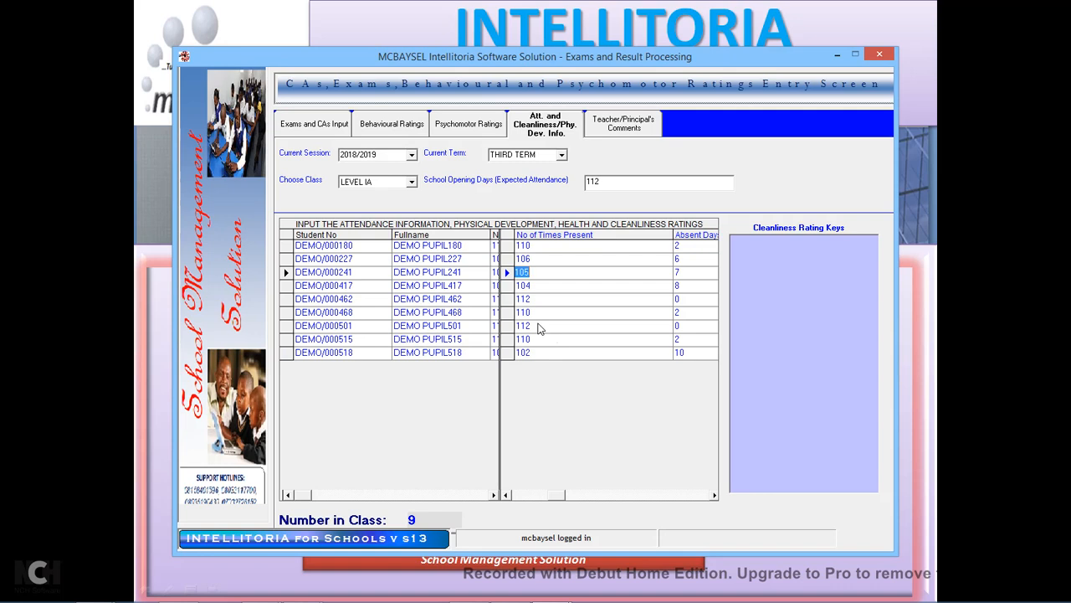
type("1")
key("Return")
key("Up")
key("Up")
left_click(714, 494)
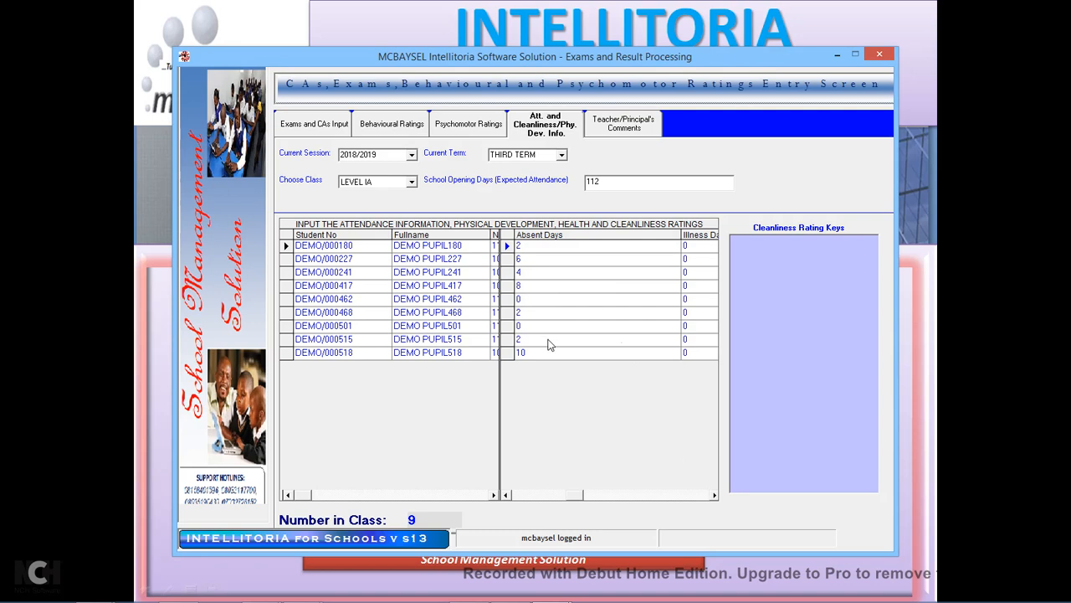
Step: Open the teacher/principal's comments entry screen and set it to THIRD TERM and class LEVEL IA
left_click(636, 124)
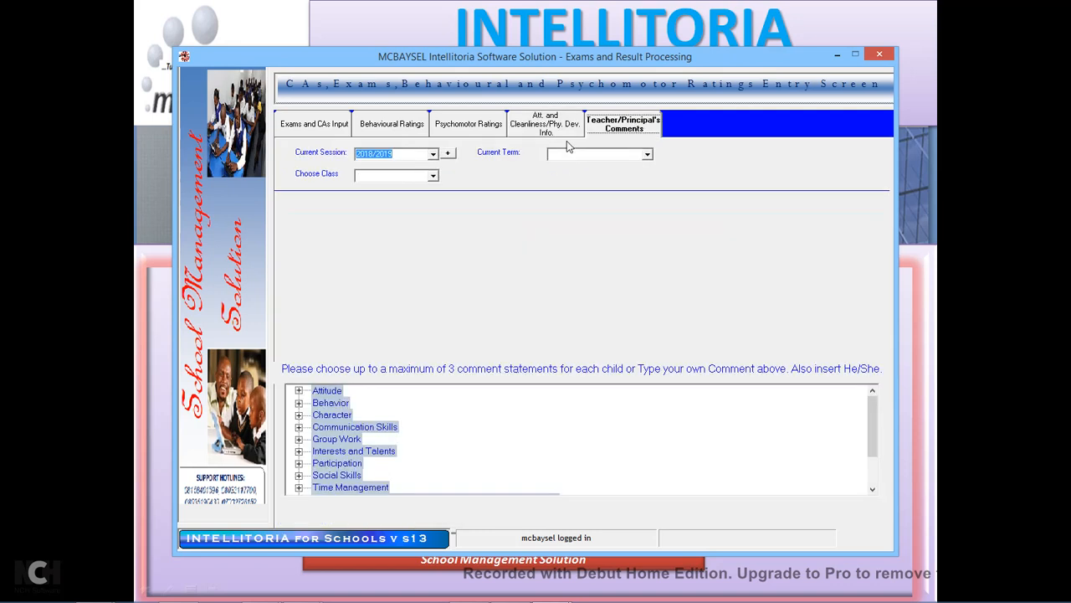
left_click(648, 155)
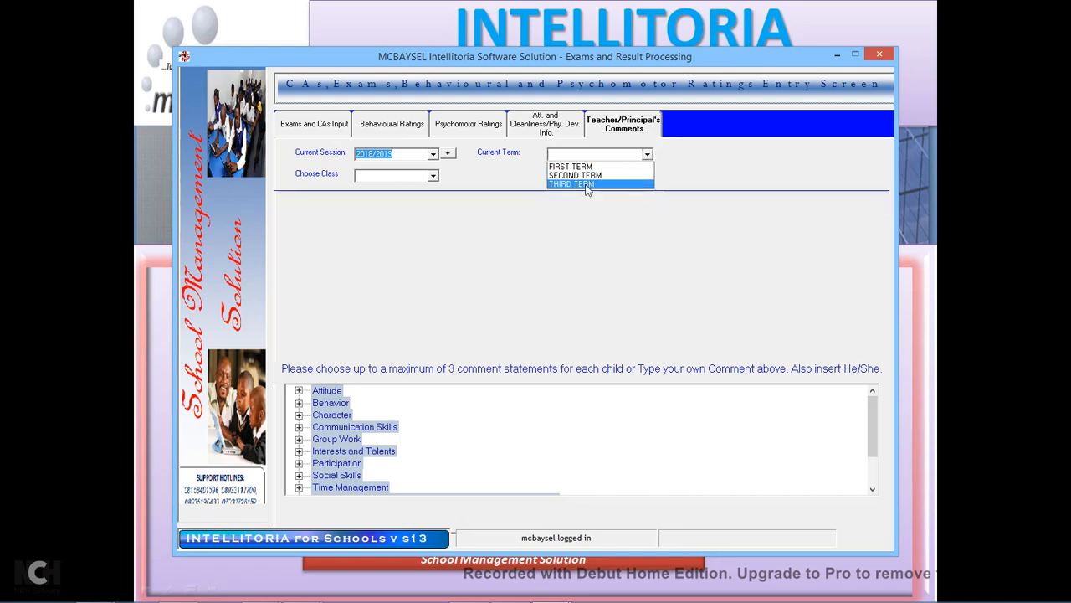
left_click(584, 185)
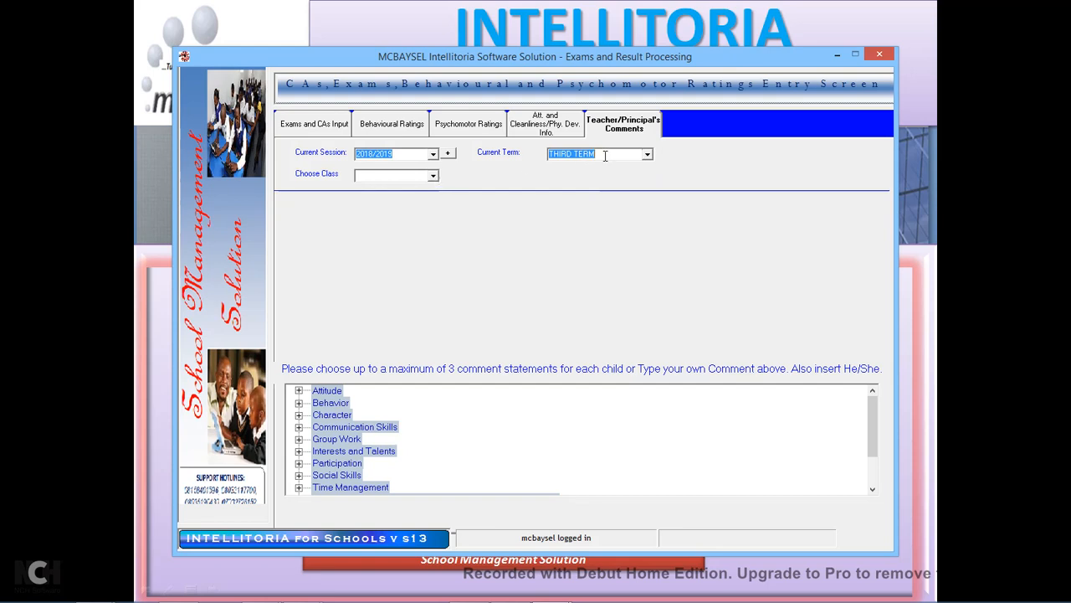
left_click(433, 177)
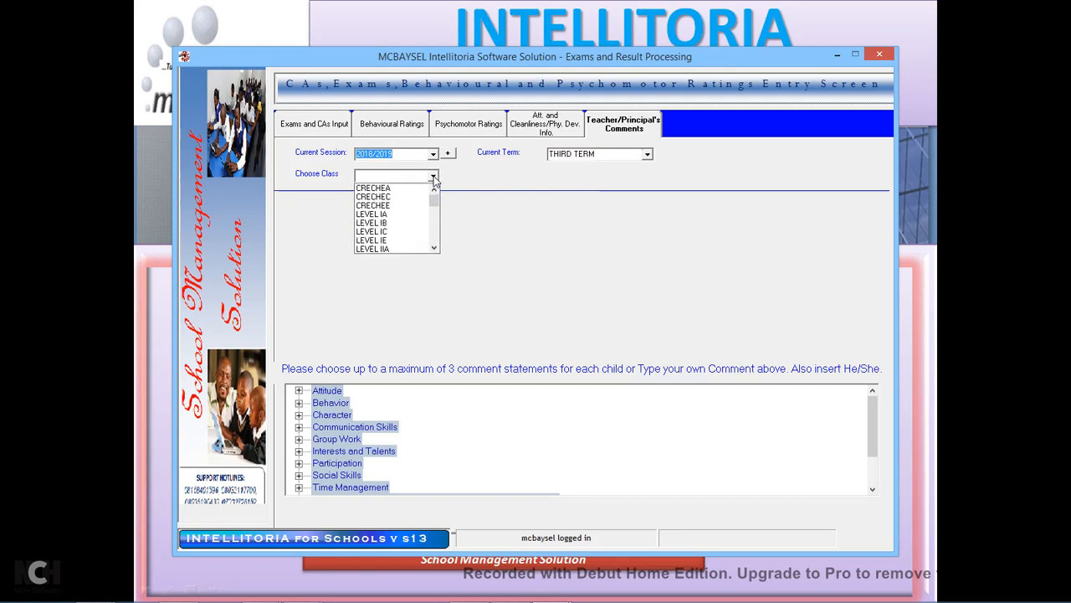
left_click(391, 214)
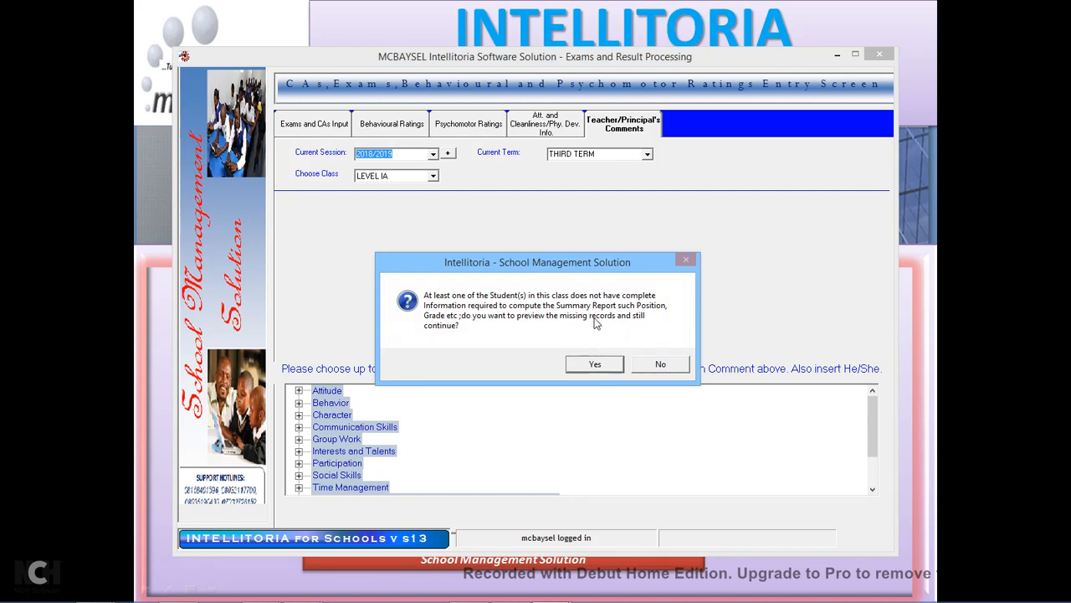
Step: Agree to preview the missing records, check the unsubmitted exams/CAs report, and return to the comments entry screen
left_click(595, 365)
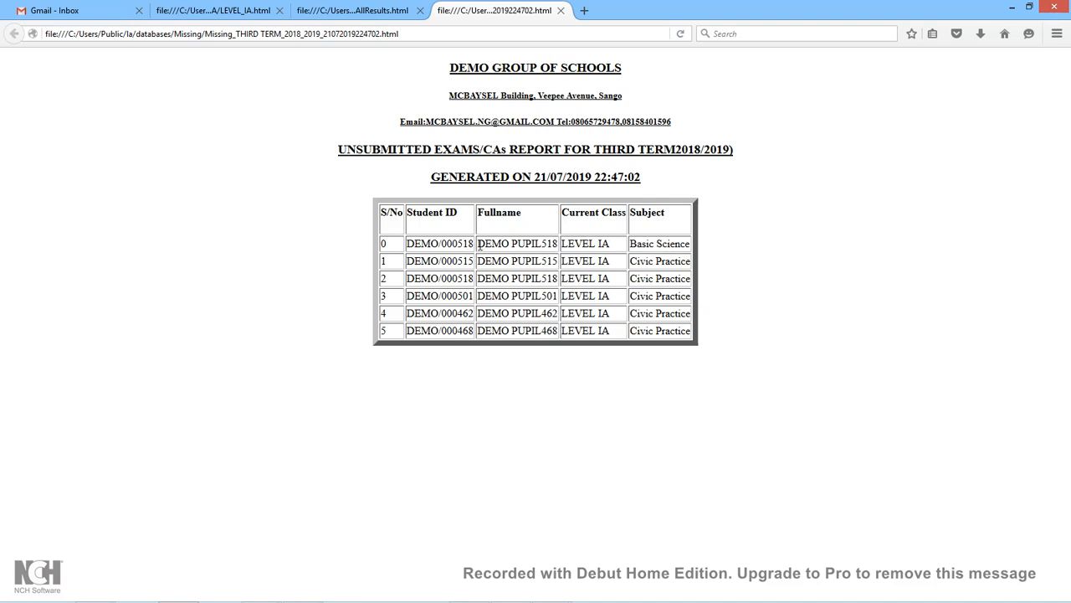
left_click_drag(479, 244, 559, 242)
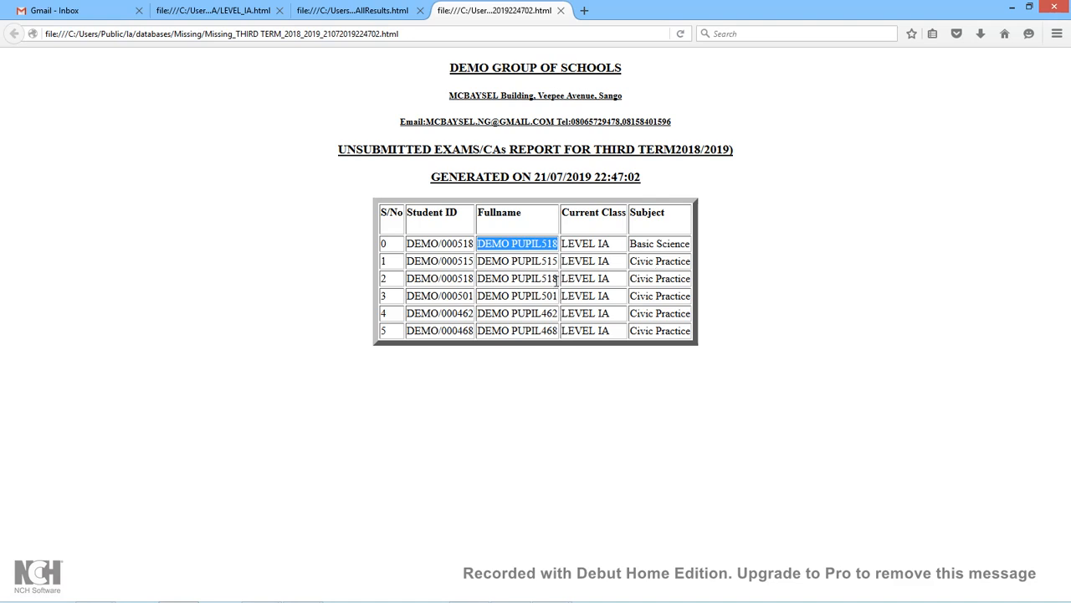
left_click(789, 239)
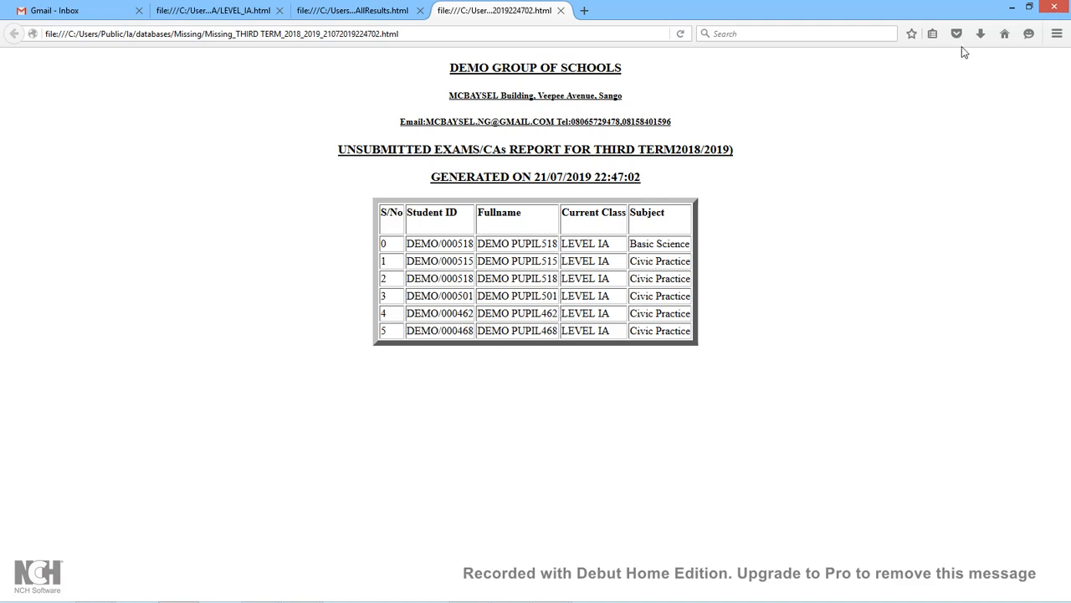
left_click(1013, 14)
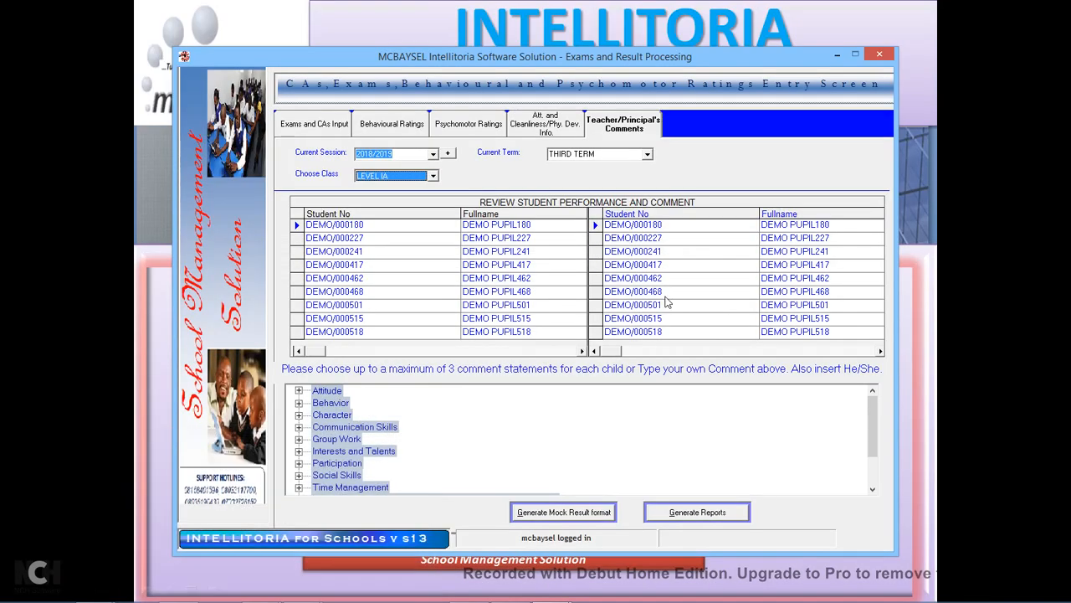
Step: Review the class's overall scores, performance grades, positions in class and promotion classes in the performance and comment grid
left_click(854, 353)
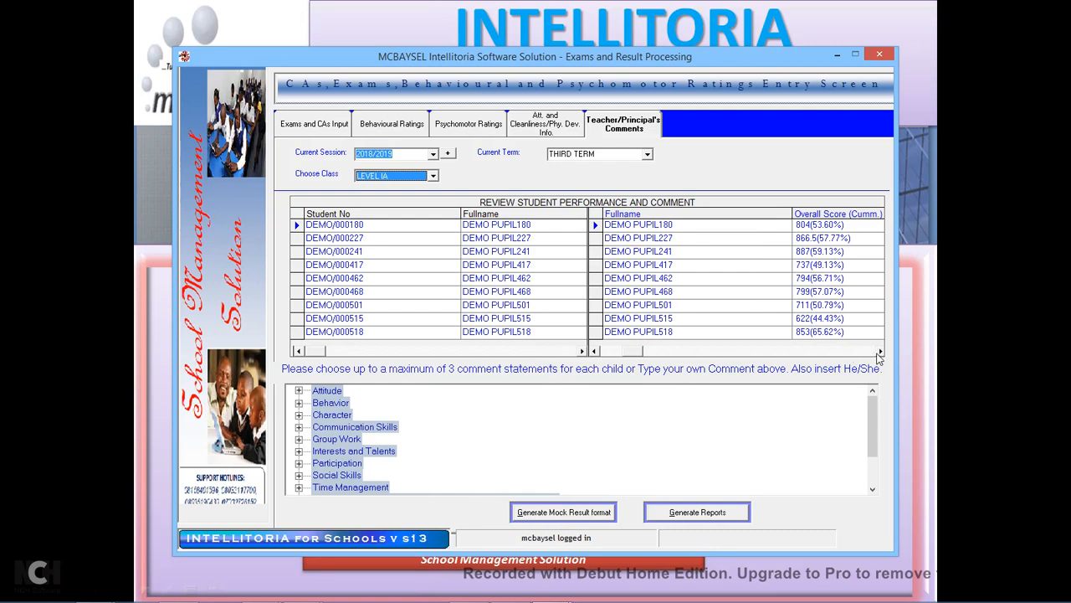
left_click(880, 352)
left_click(880, 352)
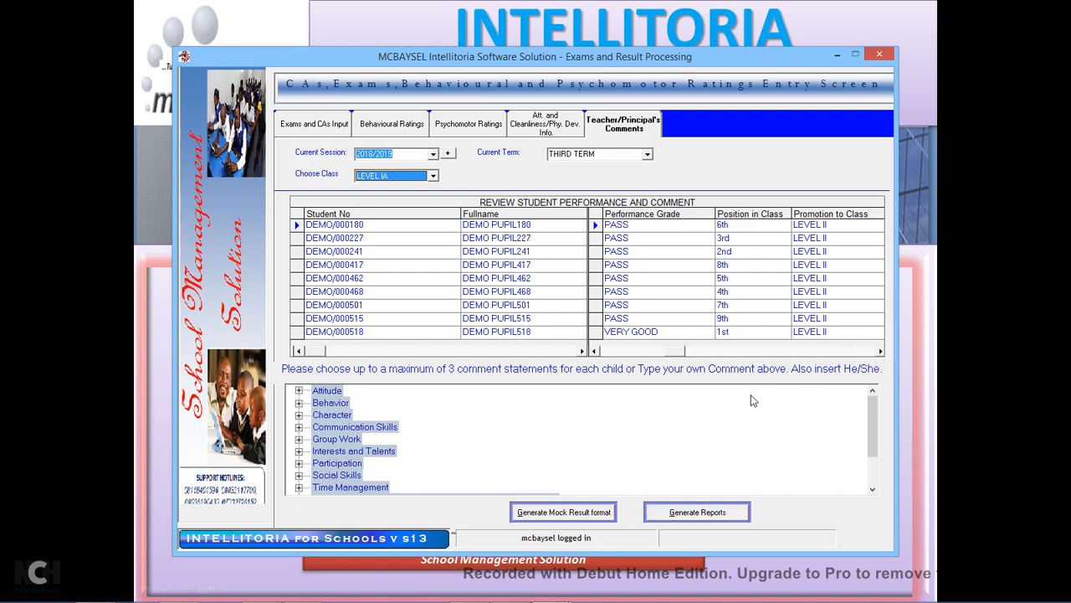
left_click(734, 238)
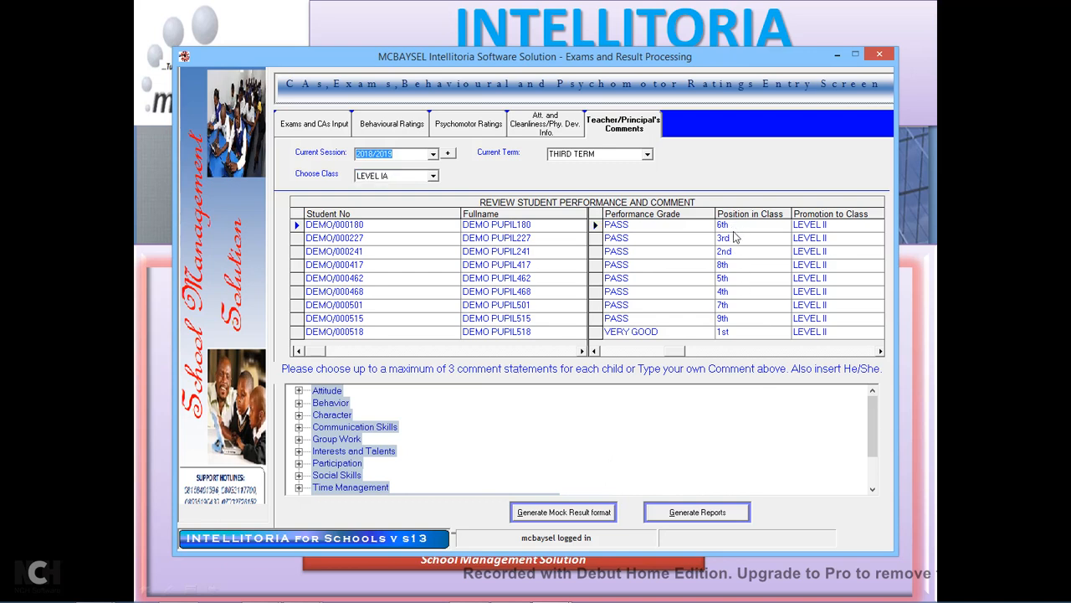
left_click(735, 295)
left_click(635, 333)
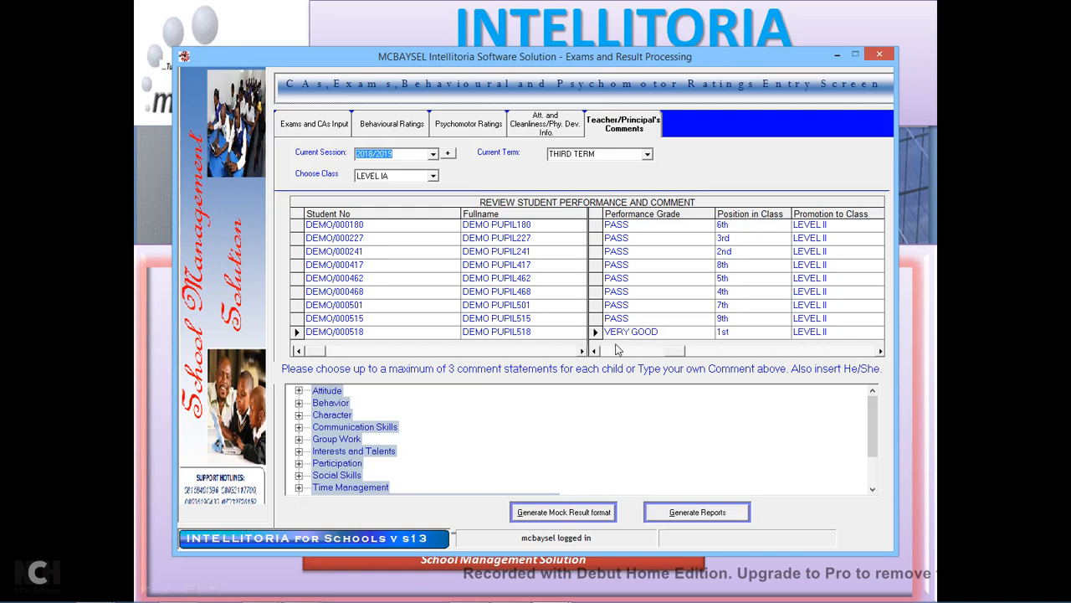
left_click(605, 352)
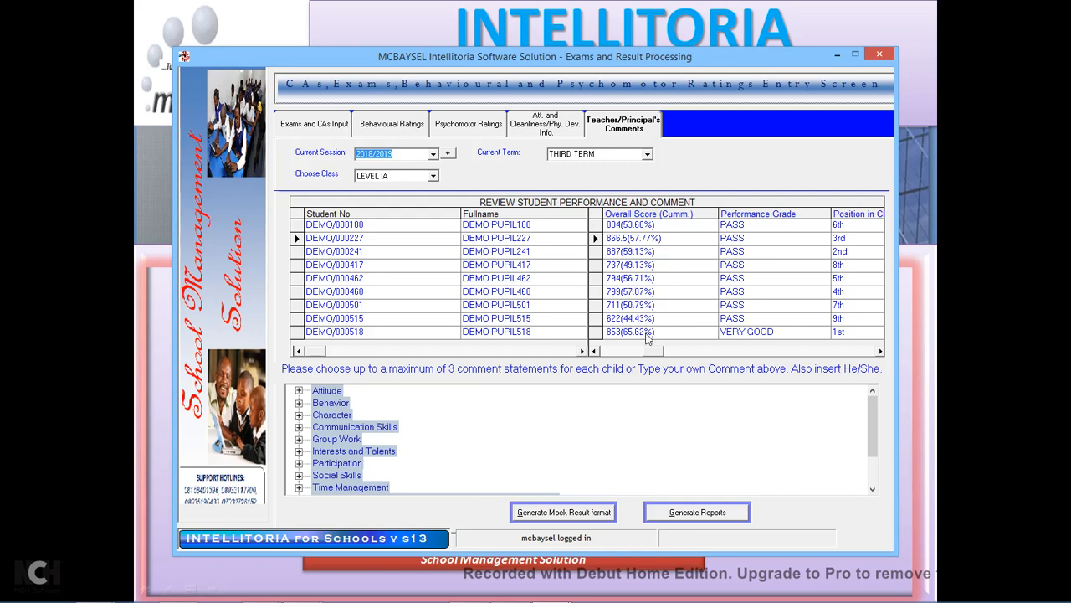
Step: Enter "He is a good boy in class" as Teacher's Comment 1 for DEMO PUPIL180
left_click(843, 352)
left_click(842, 352)
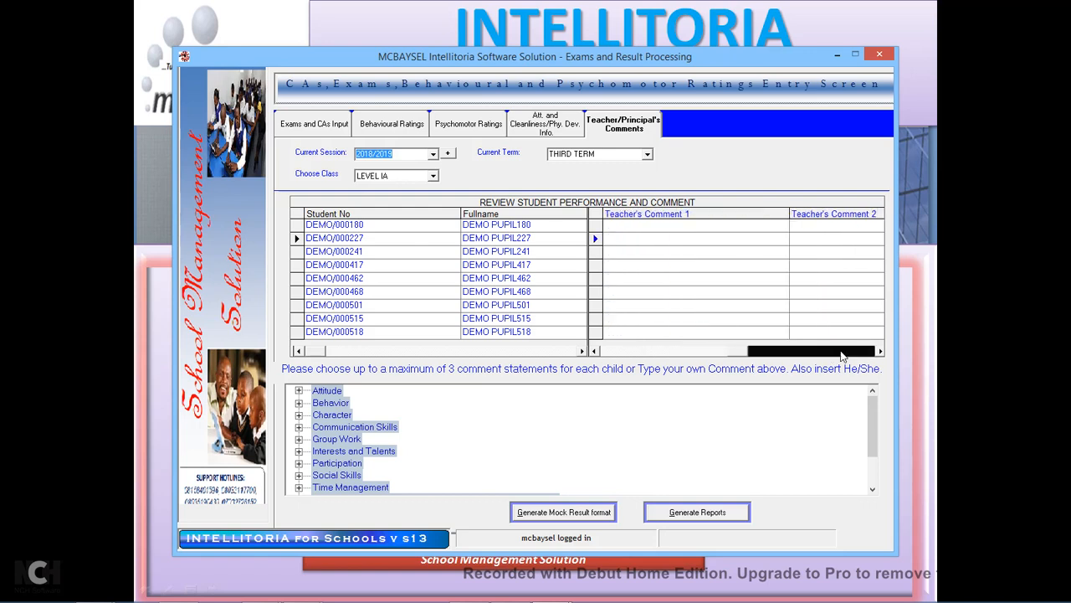
left_click(679, 231)
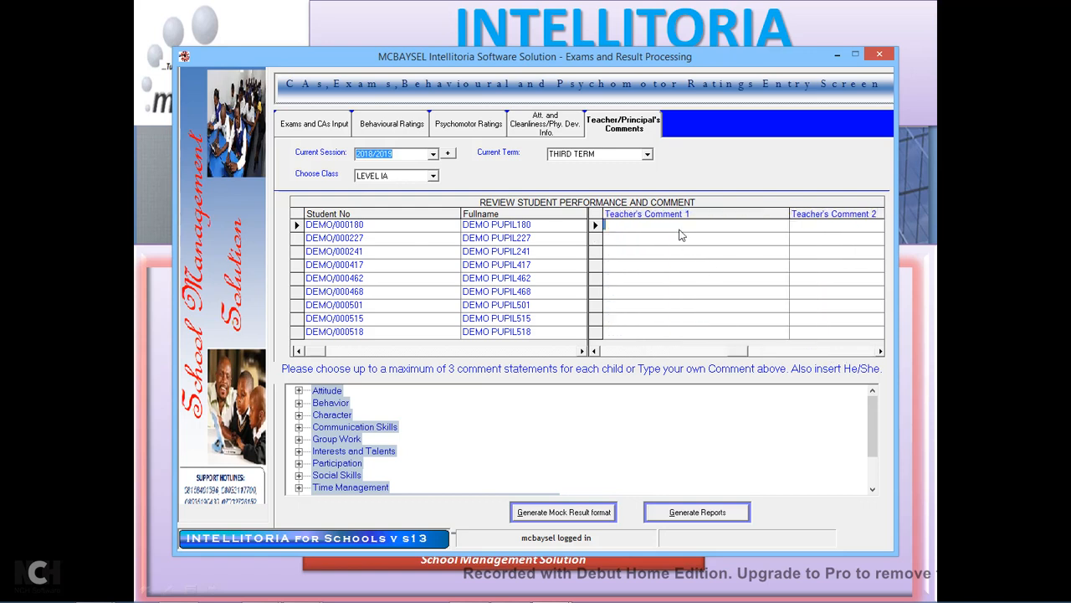
type("He is a good boy in class")
key("Return")
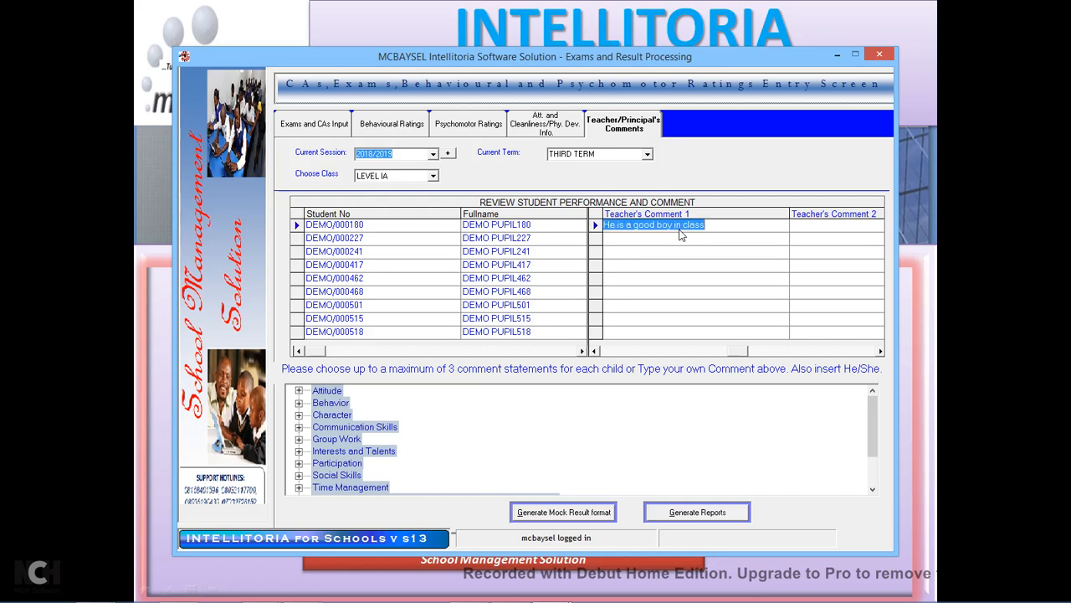
Step: Enter "She needs to be more serious." as Teacher's Comment 1 for DEMO PUPIL227
key("Down")
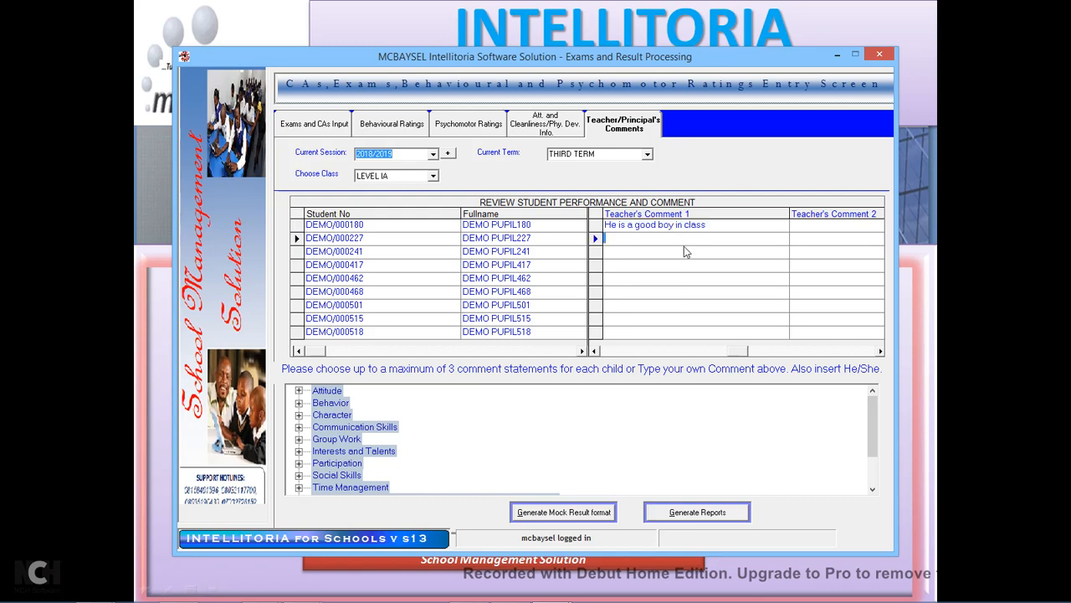
type("She needs")
type("to be more serious.")
key("Return")
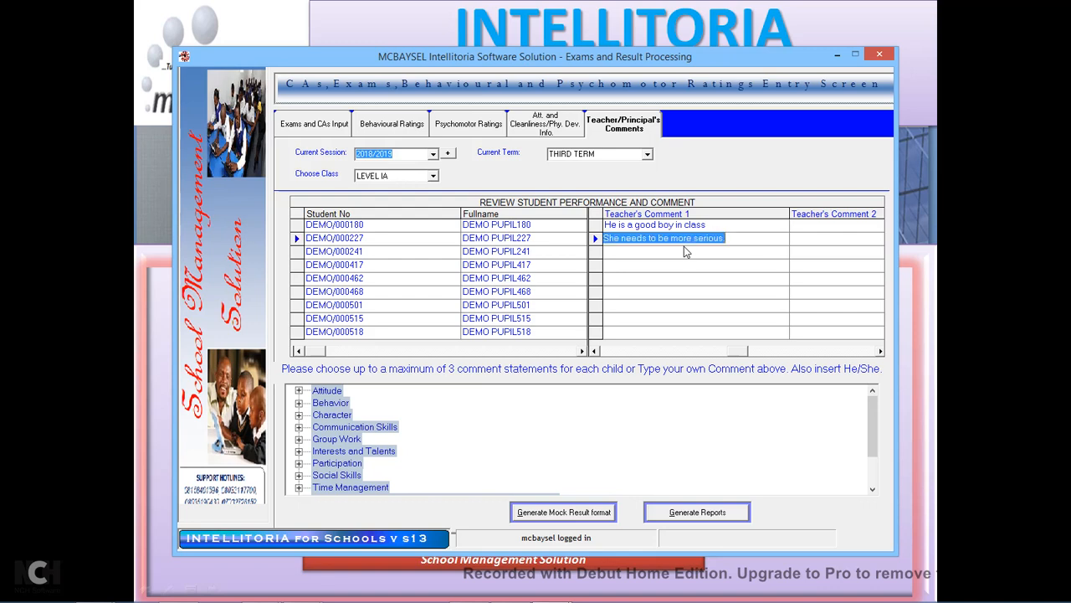
left_click(683, 248)
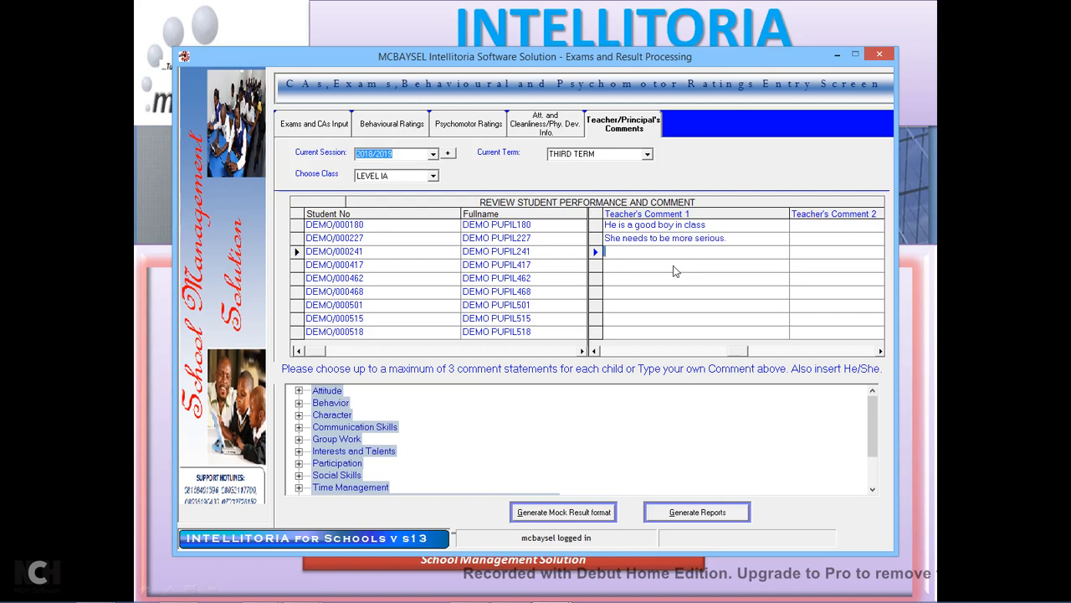
Step: Check the Teacher's Comment 2 and 3 columns and the prefilled Headteacher's Comment 1 entries for the class
left_click(879, 352)
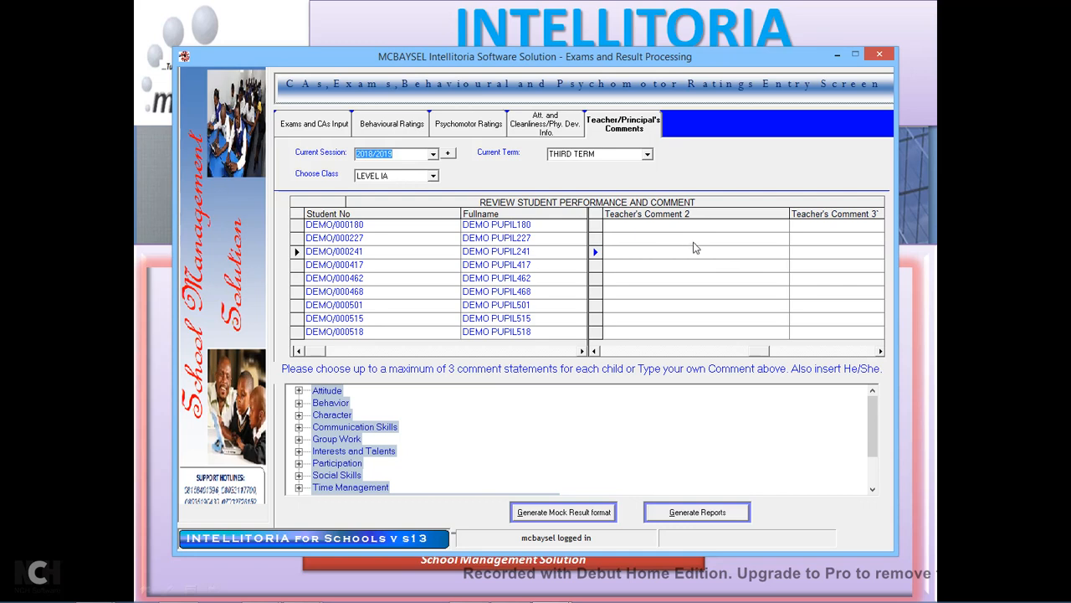
left_click(718, 228)
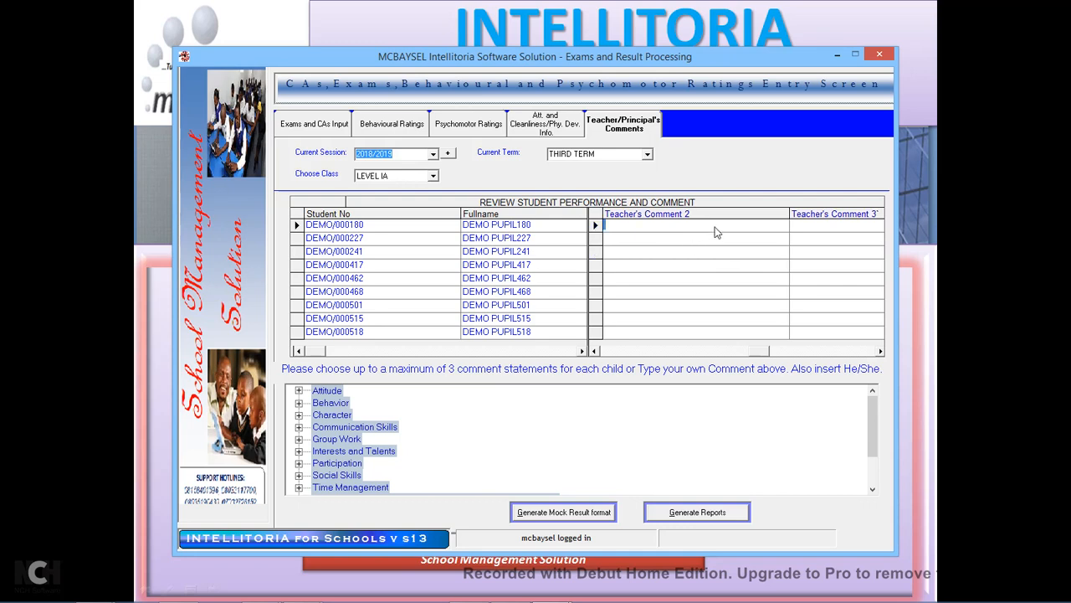
left_click(813, 232)
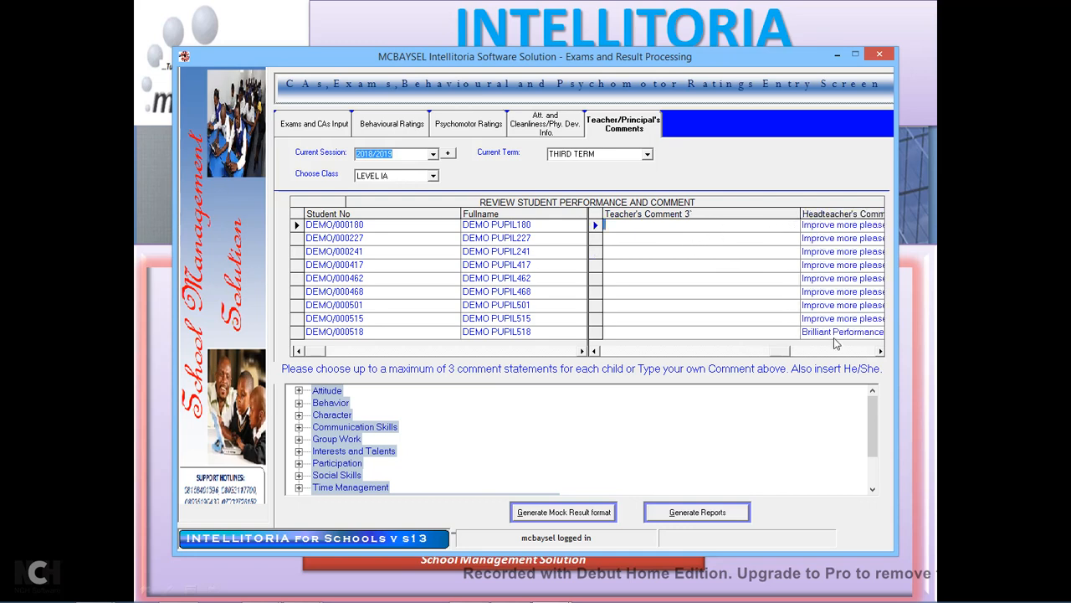
left_click(881, 351)
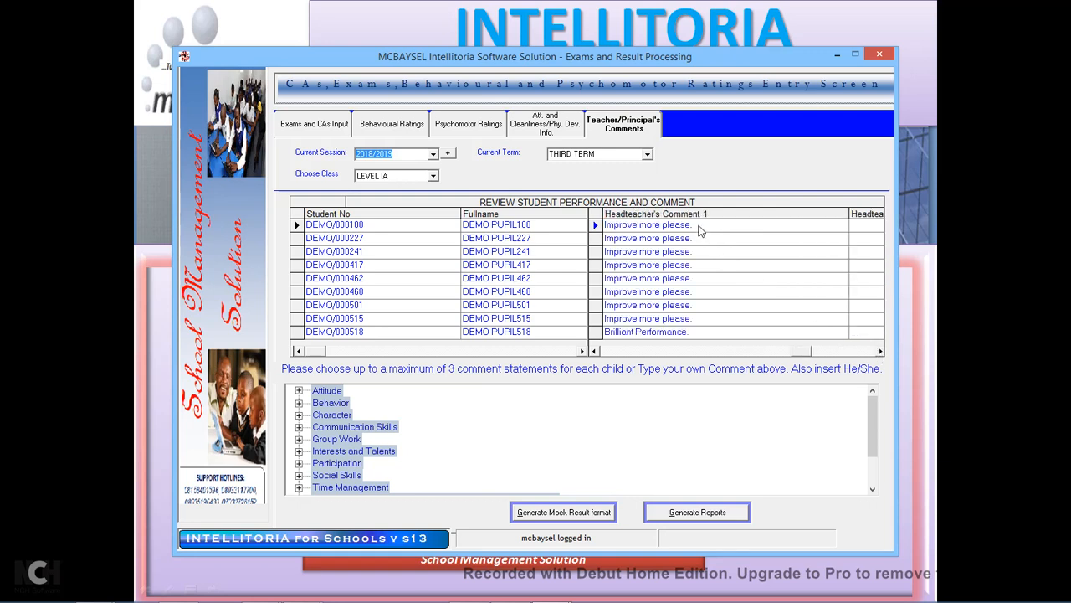
left_click(690, 321)
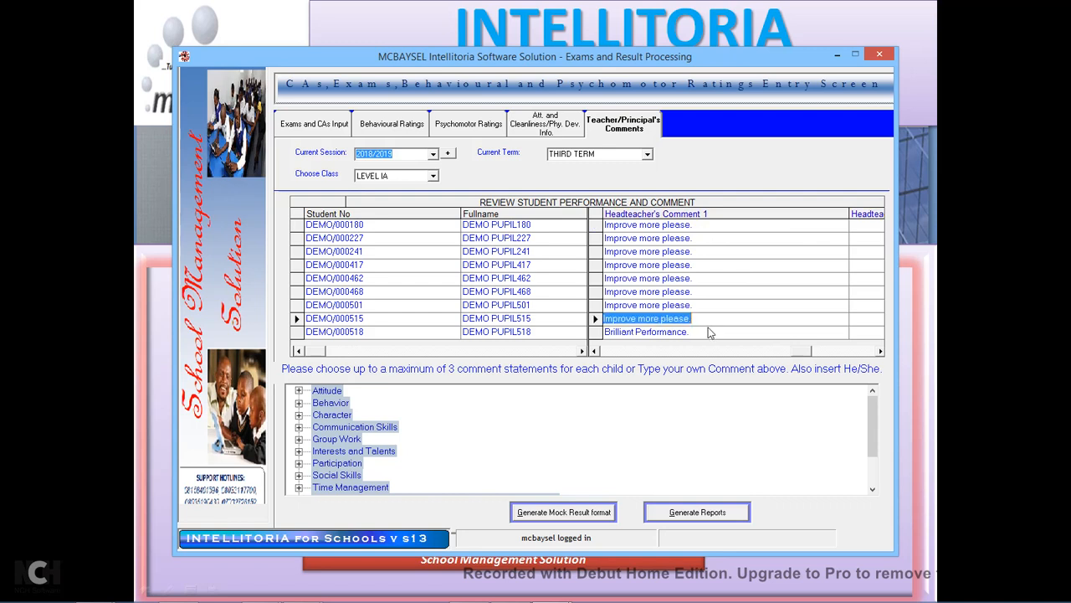
left_click(712, 323)
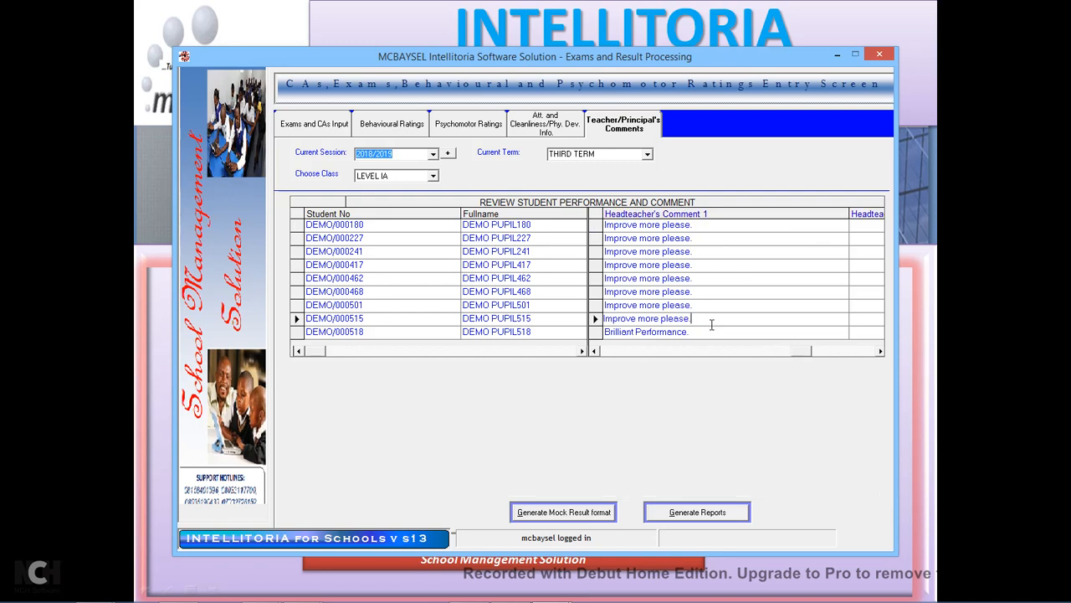
left_click(705, 306)
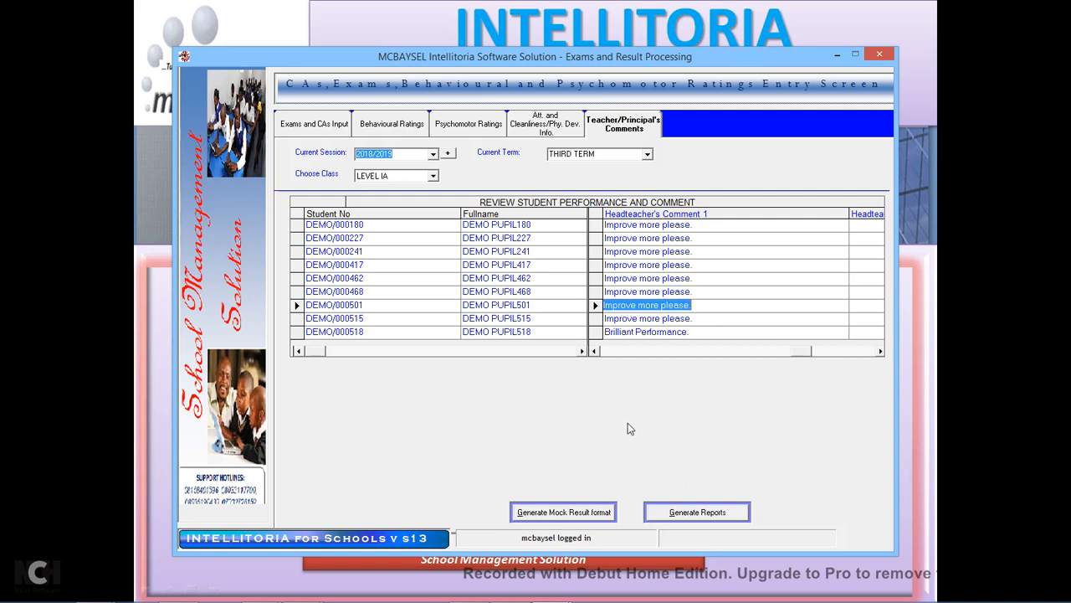
Step: Open result slip generation and inspect the newsletter and next-term school calendar email options, leaving both unselected
left_click(706, 513)
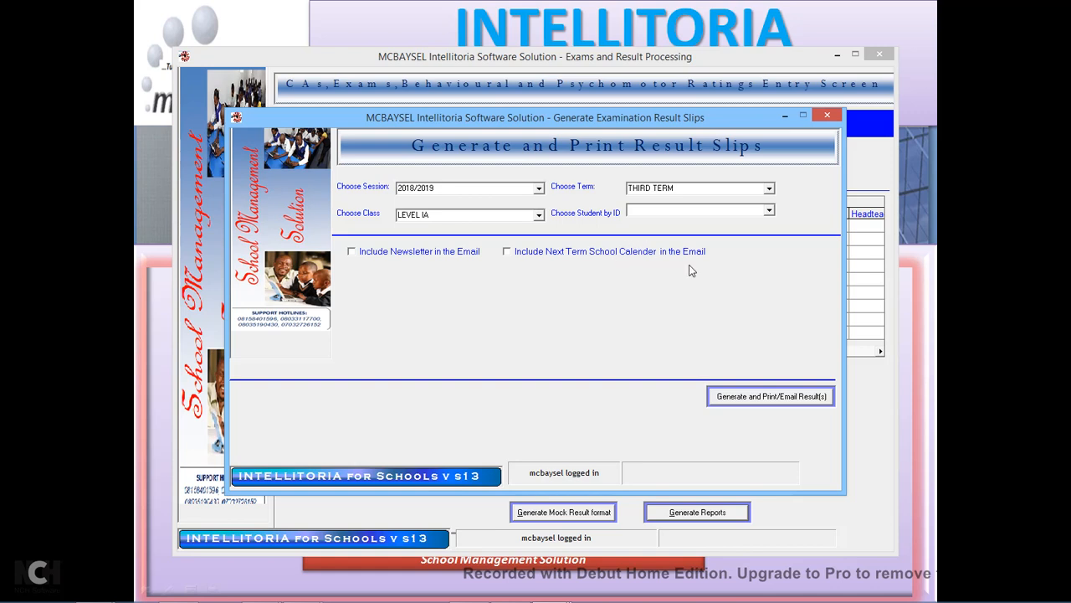
left_click(578, 255)
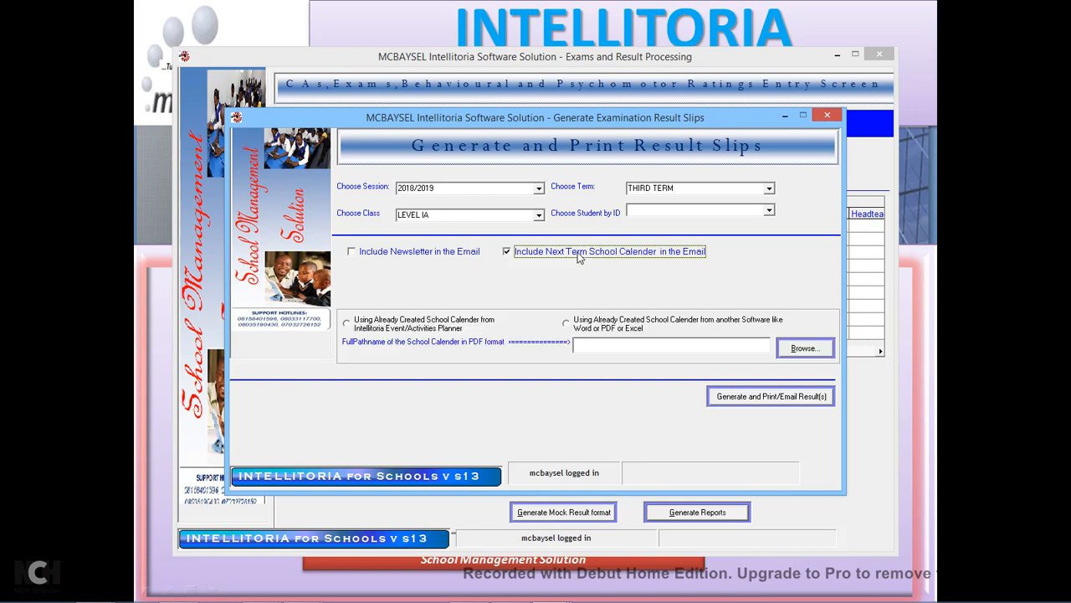
left_click(443, 255)
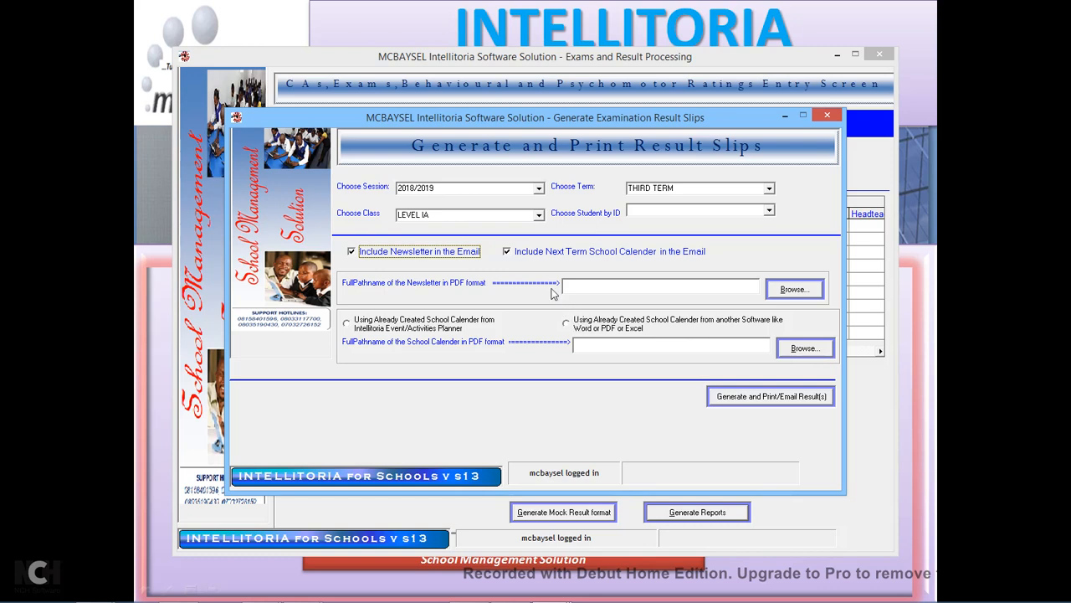
left_click(518, 259)
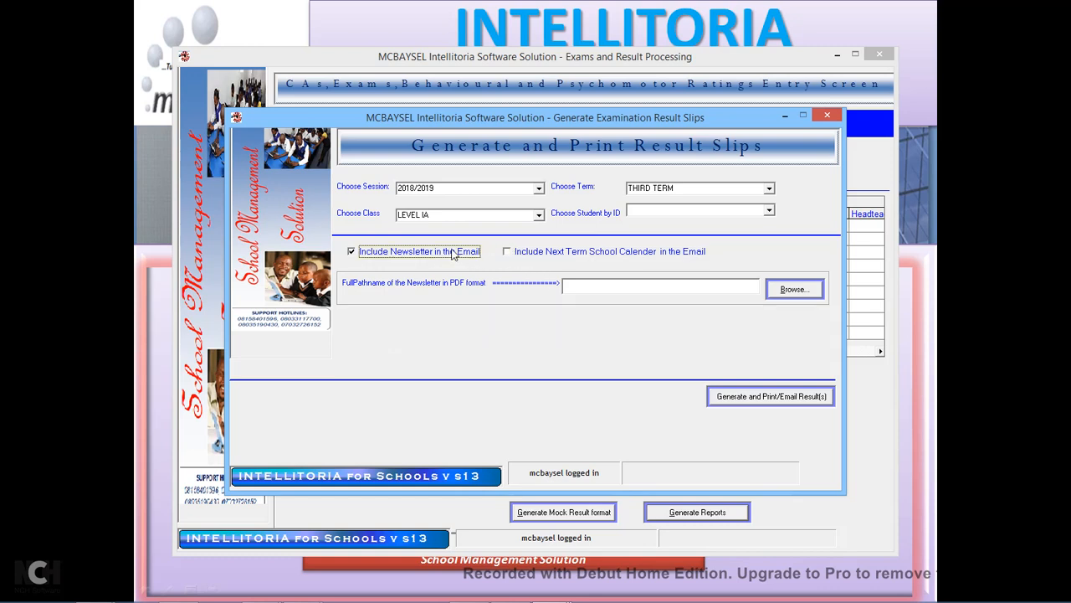
left_click(460, 254)
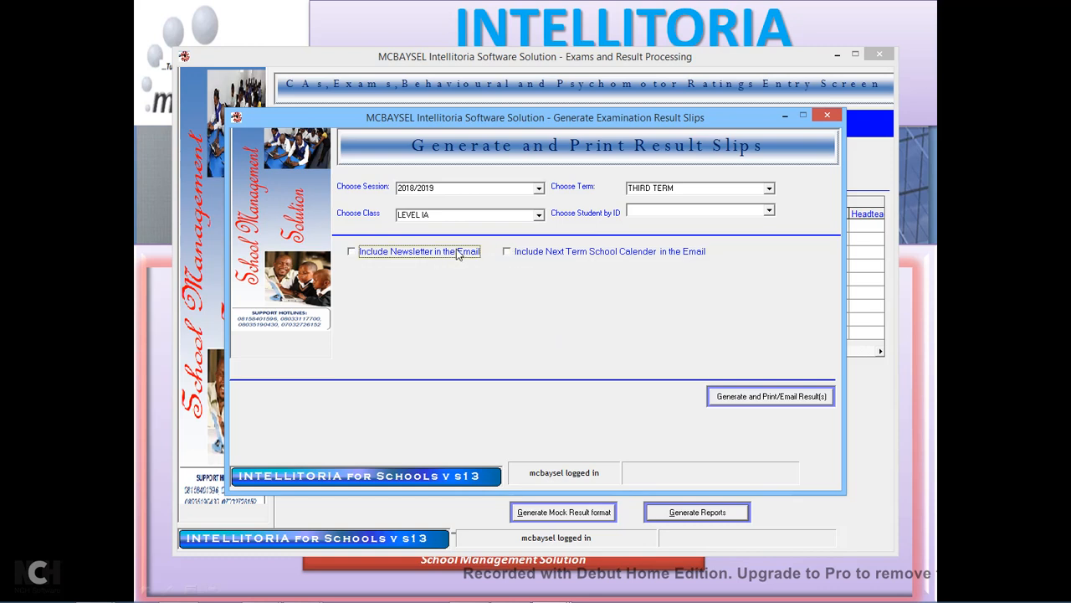
Step: Generate the 2018/2019 THIRD TERM result slips for class LEVEL IA without choosing a student, acknowledging the messages
left_click(769, 212)
left_click(770, 213)
left_click(774, 401)
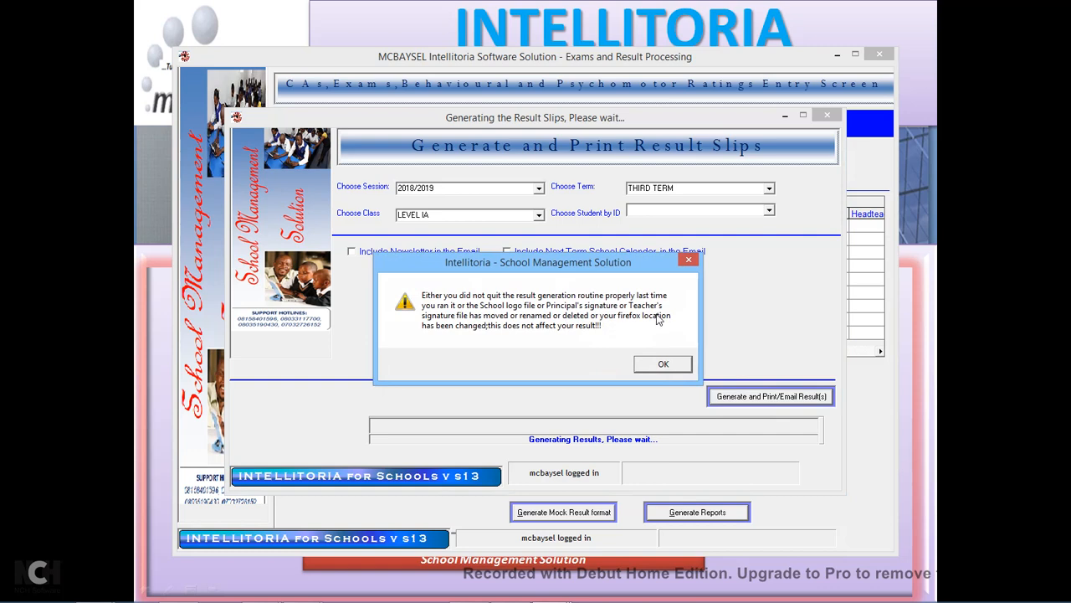
left_click(663, 366)
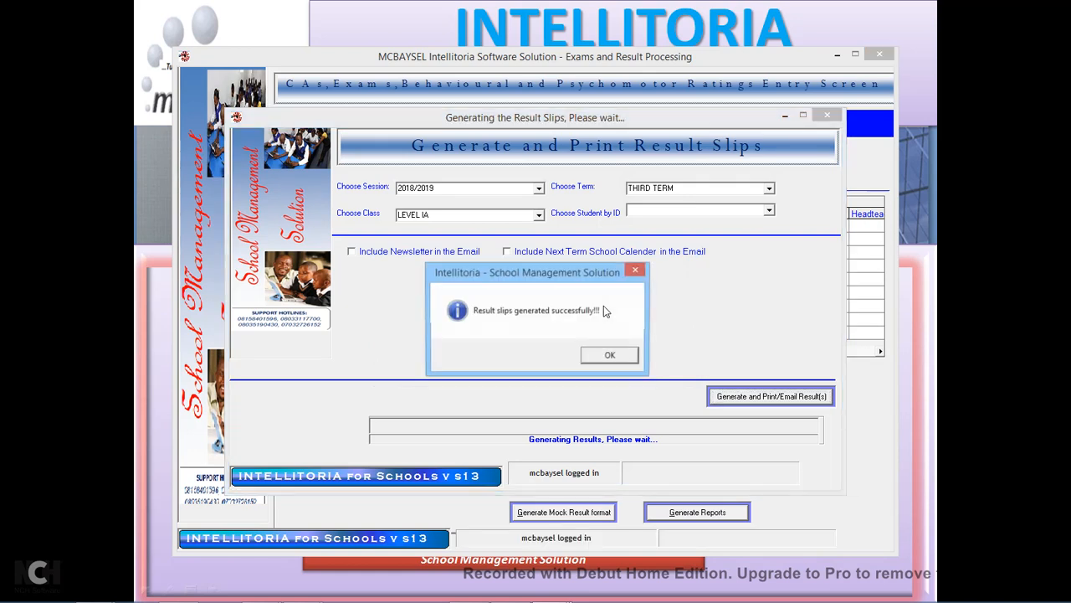
left_click(610, 356)
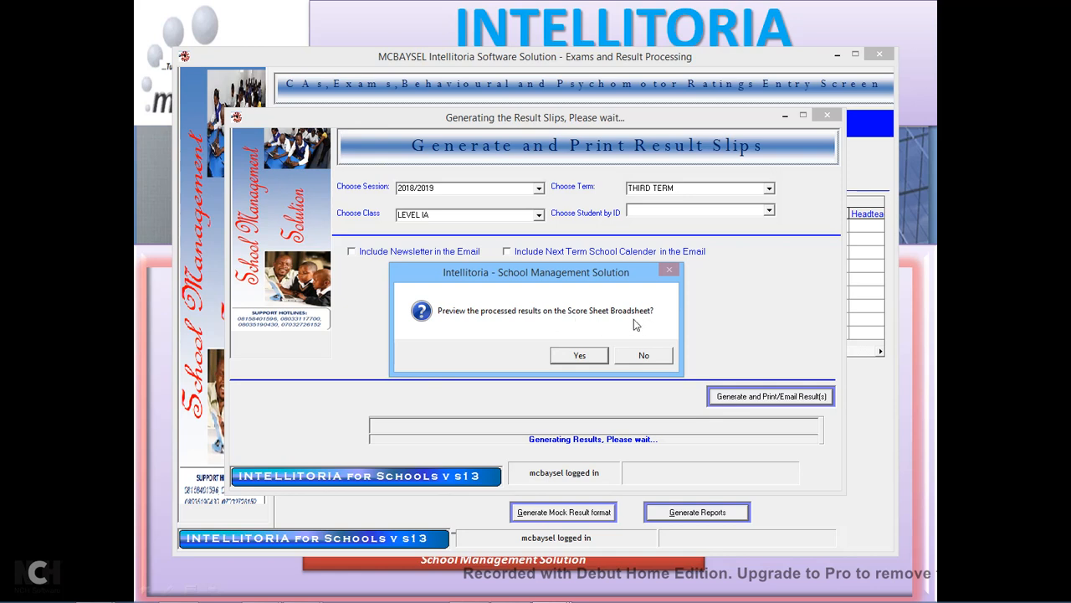
Step: Preview the processed results on the score sheet broadsheet and examine the pupils' CA, exam and total scores per subject
left_click(579, 356)
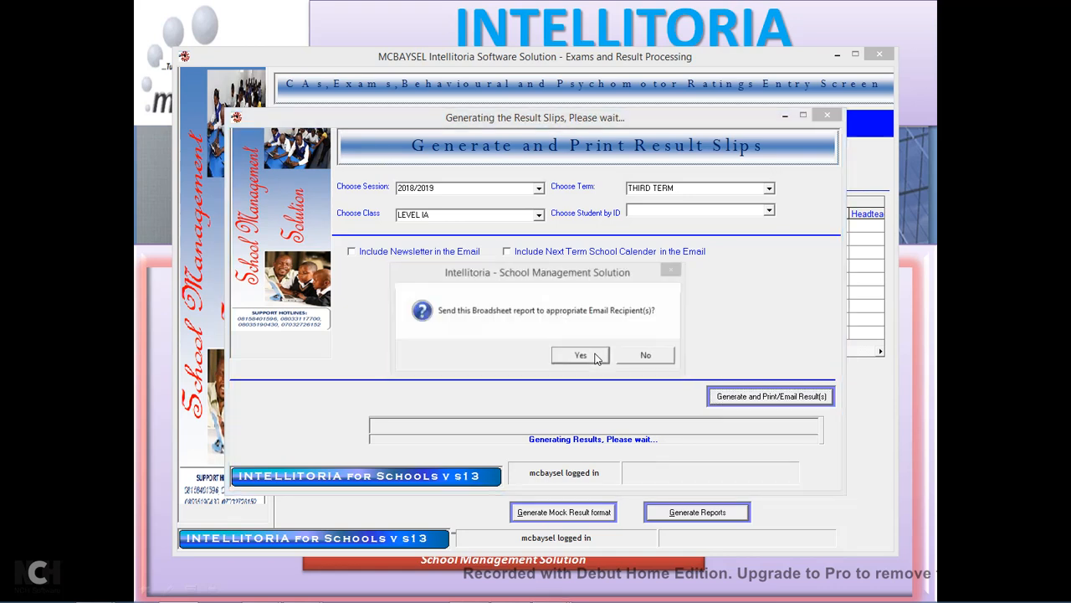
scroll(597, 358, "down", 5)
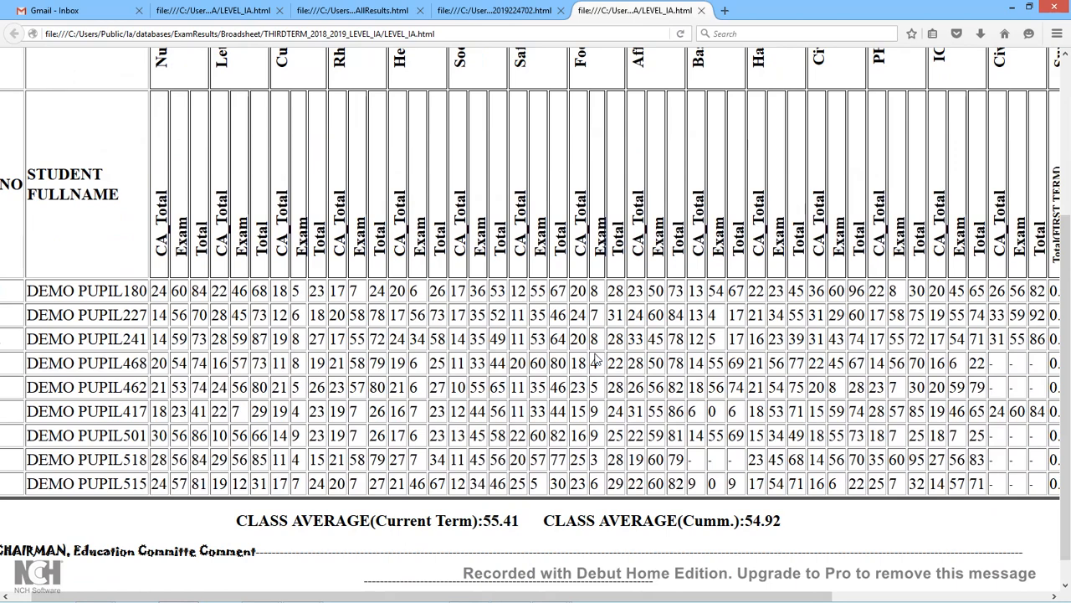
scroll(597, 358, "up", 3)
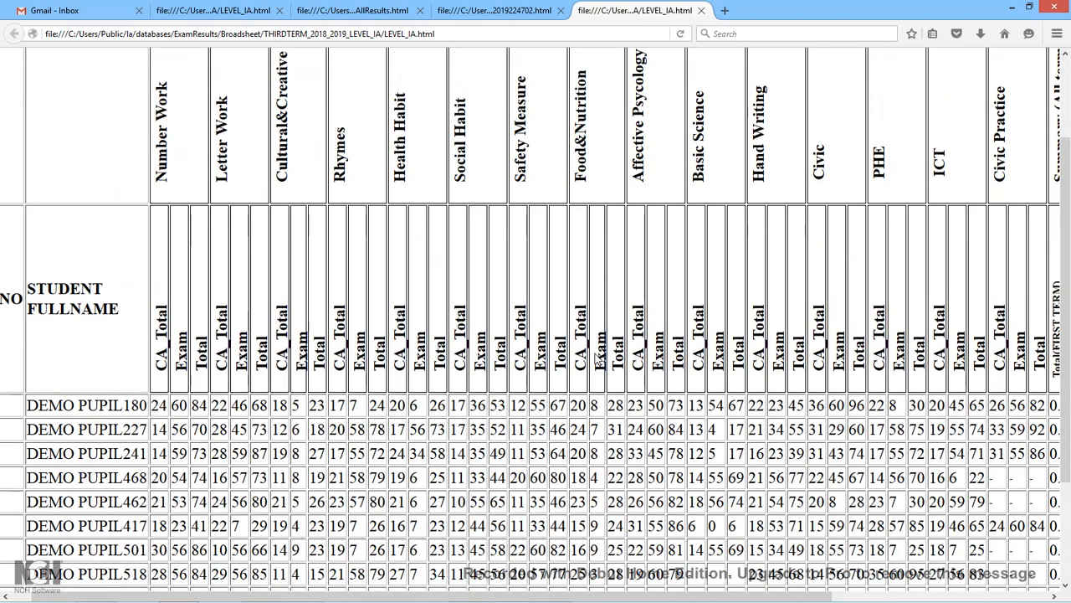
scroll(597, 358, "up", 5)
scroll(597, 359, "down", 4)
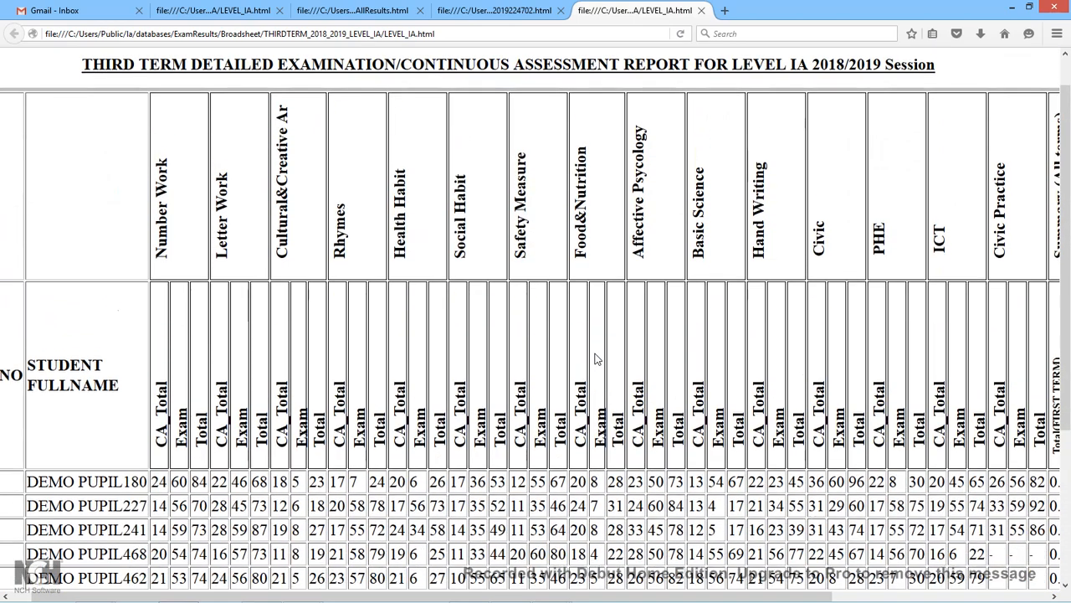
scroll(596, 358, "down", 1)
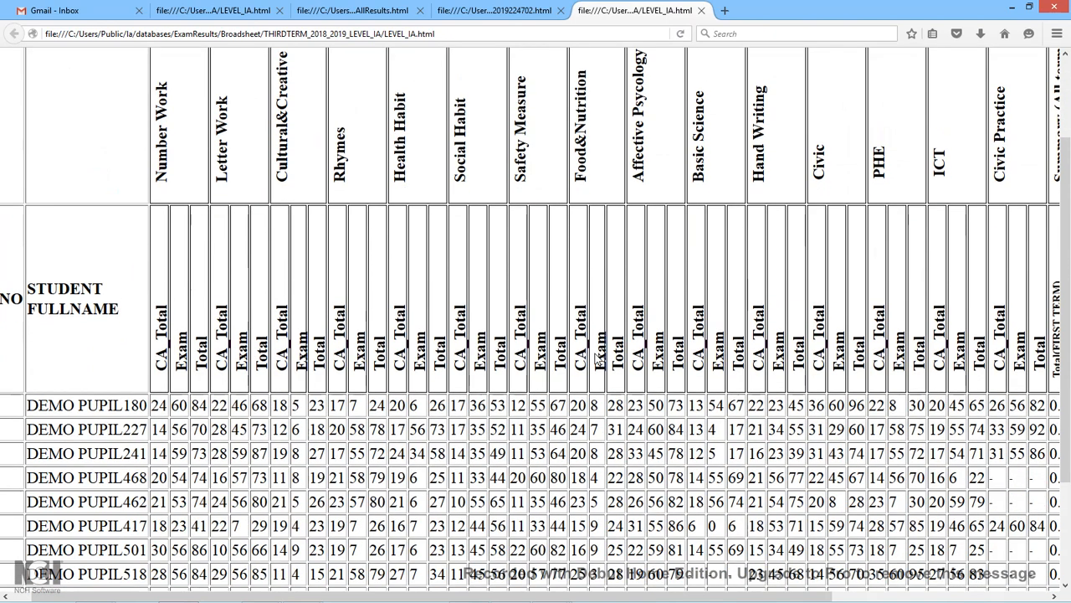
scroll(597, 358, "down", 1)
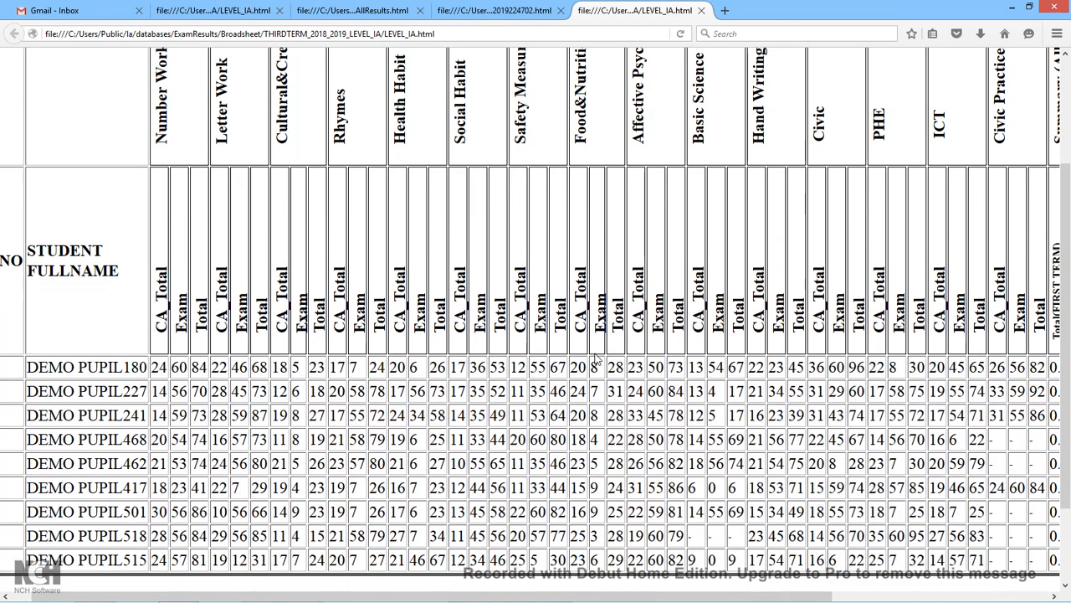
scroll(597, 358, "right", 1)
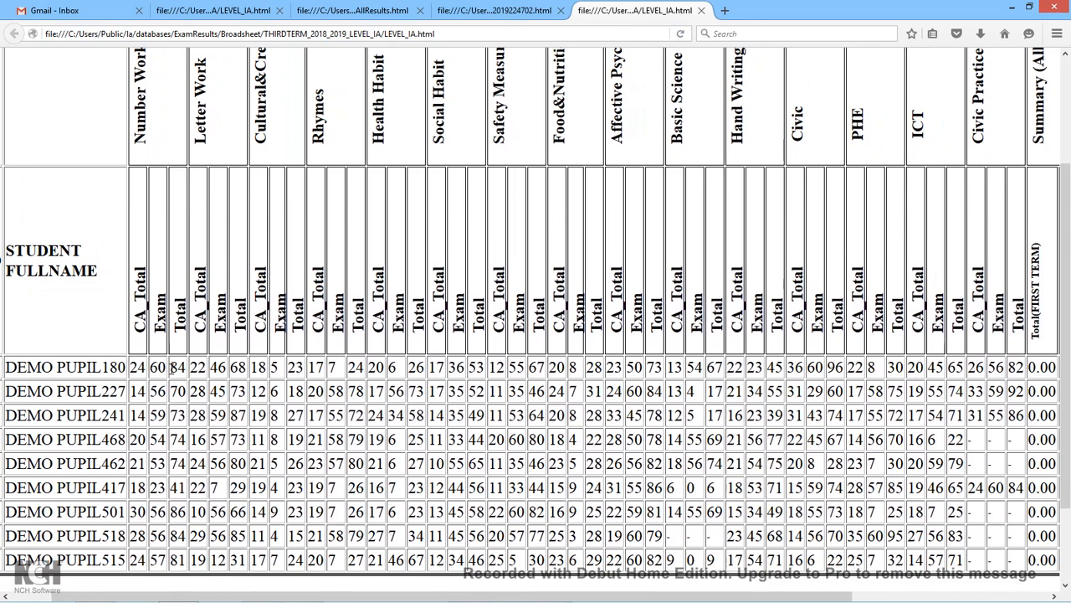
left_click_drag(171, 366, 245, 368)
left_click(274, 369)
Step: Review the broadsheet's term totals, overall percentages, positions and class averages, then return to its heading
scroll(274, 368, "right", 5)
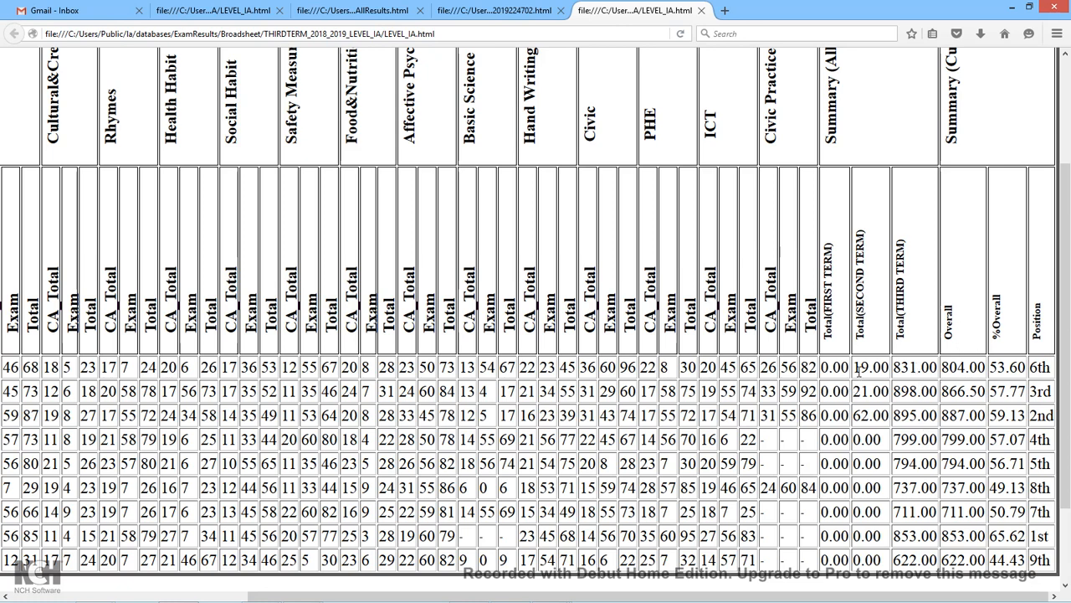
left_click_drag(856, 369, 886, 371)
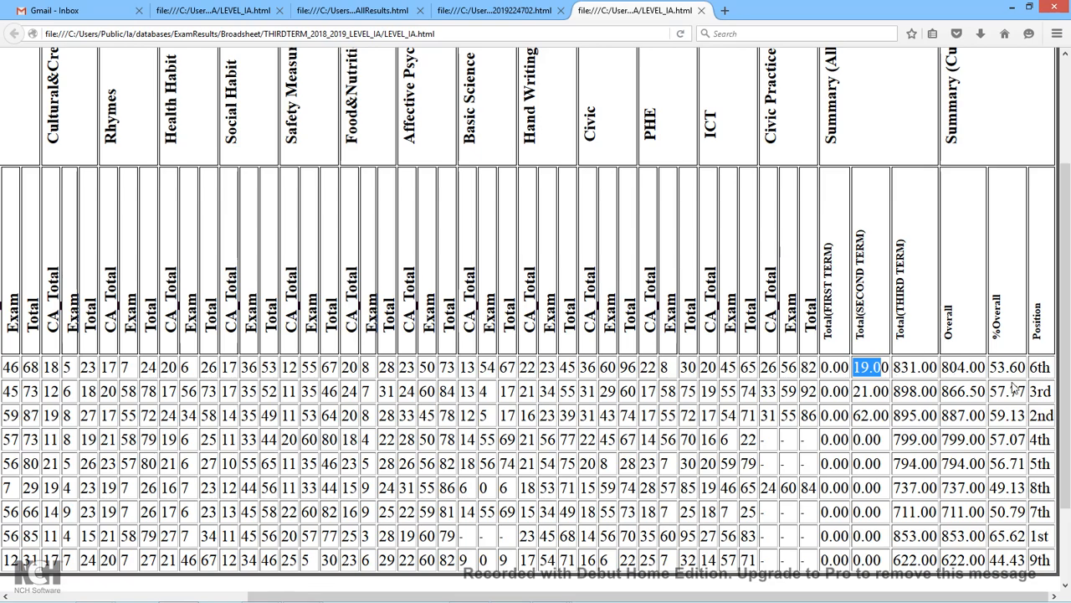
left_click_drag(1064, 403, 1067, 433)
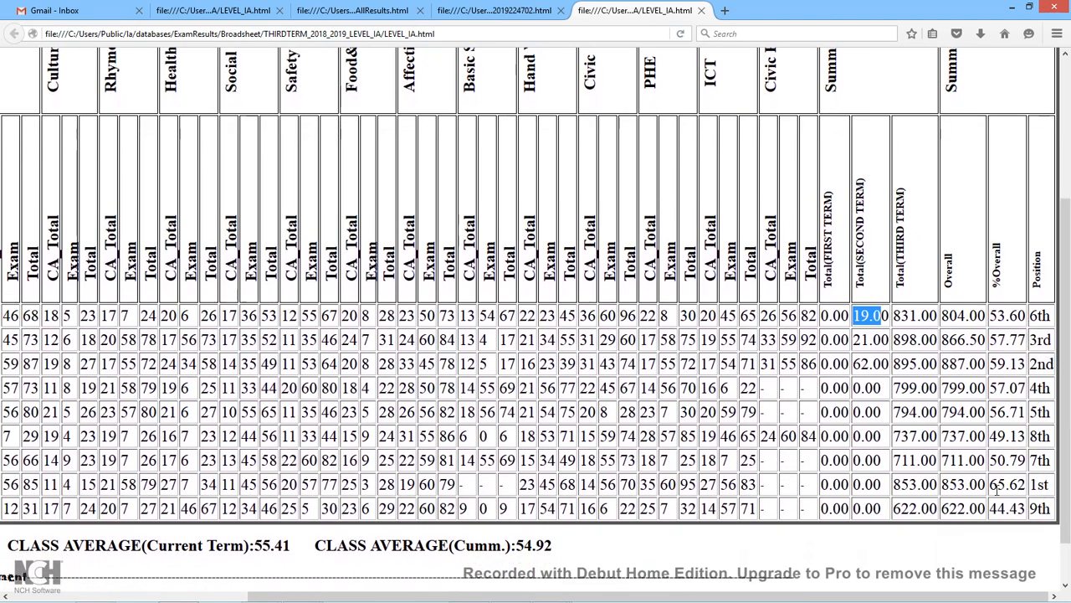
left_click_drag(991, 486, 1026, 484)
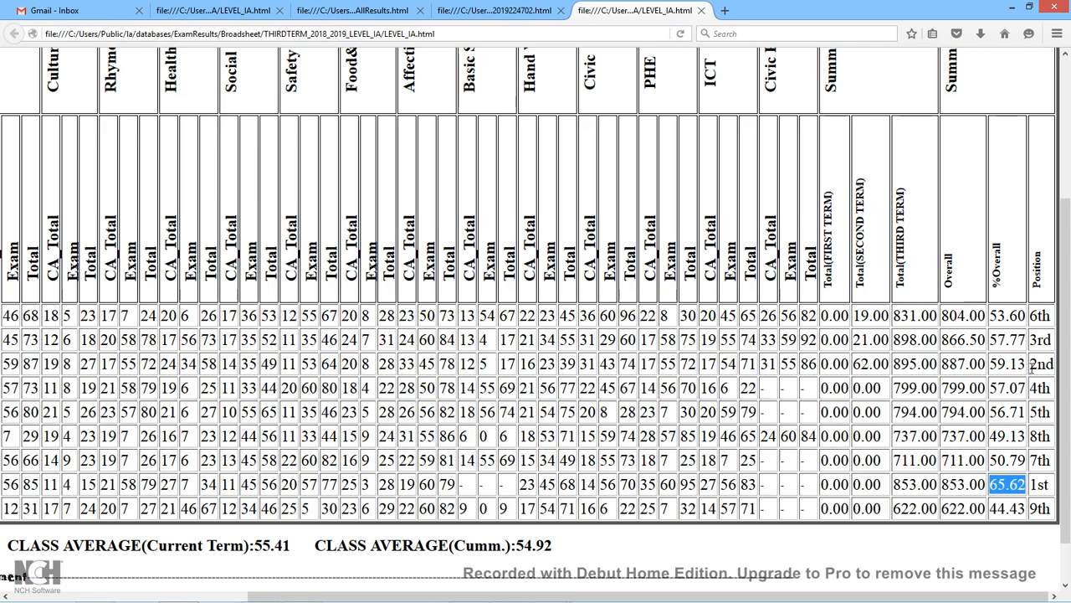
left_click_drag(1029, 366, 1066, 366)
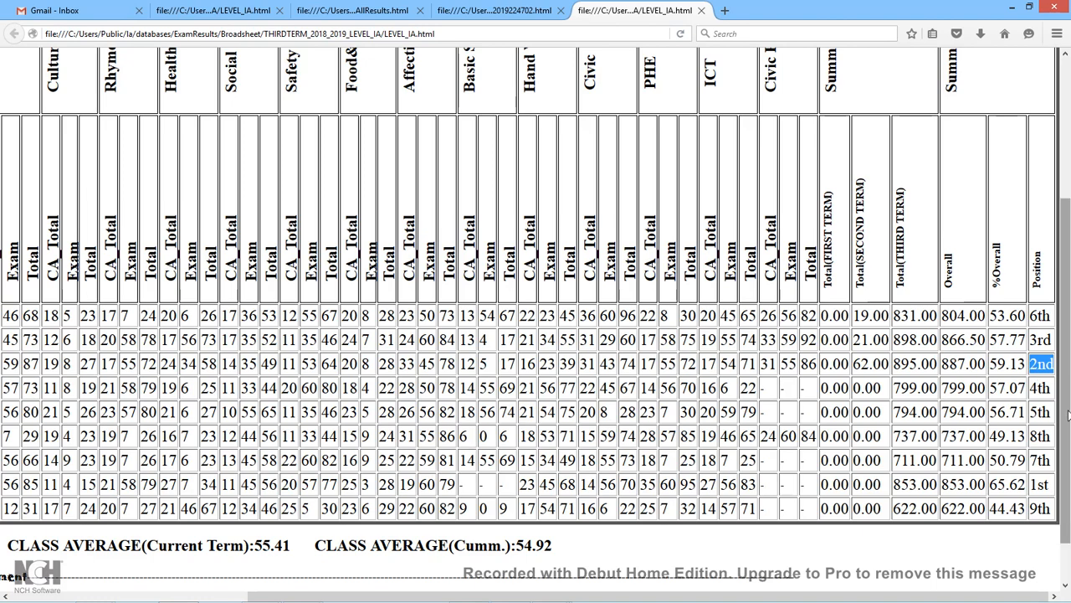
left_click_drag(1065, 416, 1067, 477)
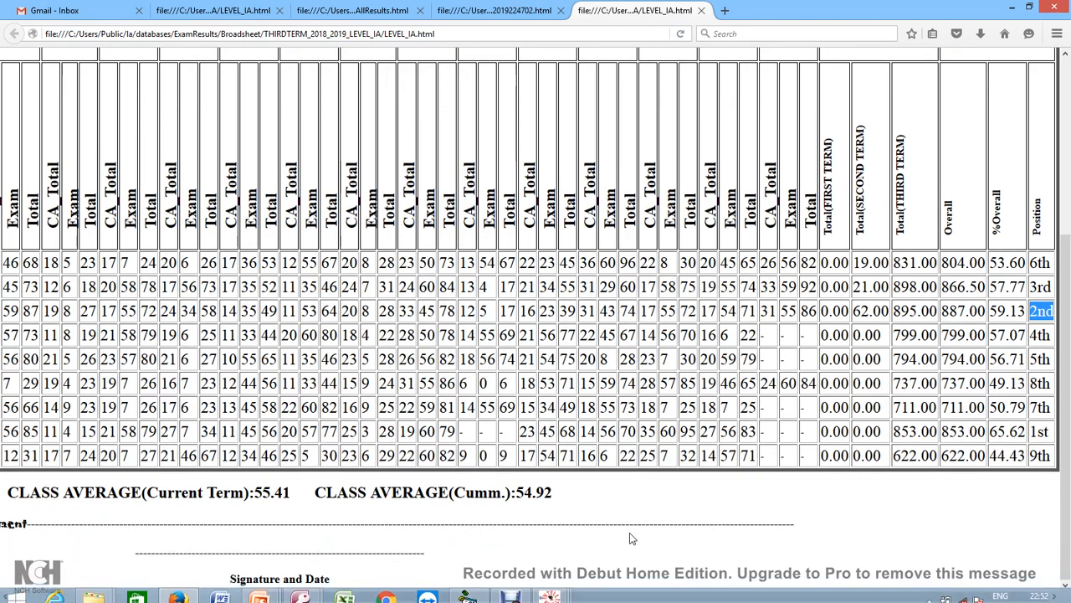
left_click_drag(621, 598, 369, 598)
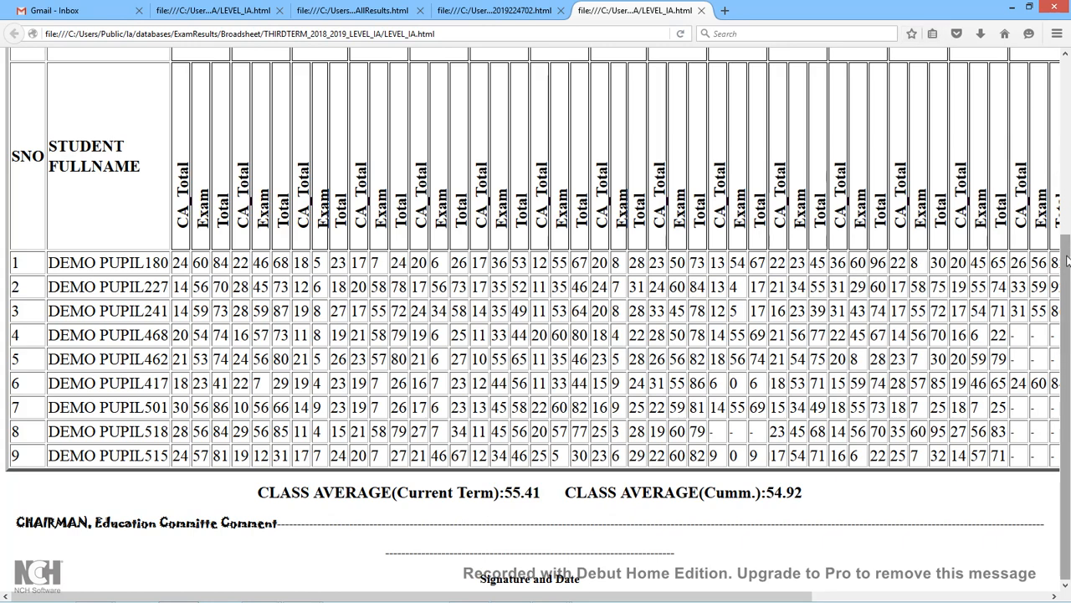
left_click_drag(1068, 244, 1060, 96)
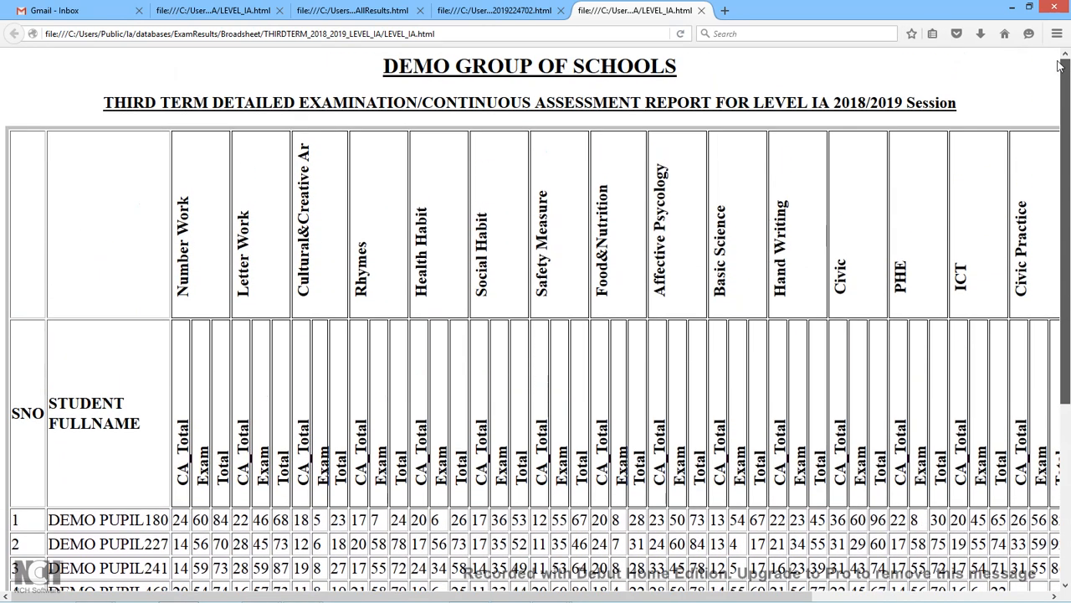
Step: Minimise the broadsheet preview and decline sending the broadsheet report to the email recipients
left_click(1012, 16)
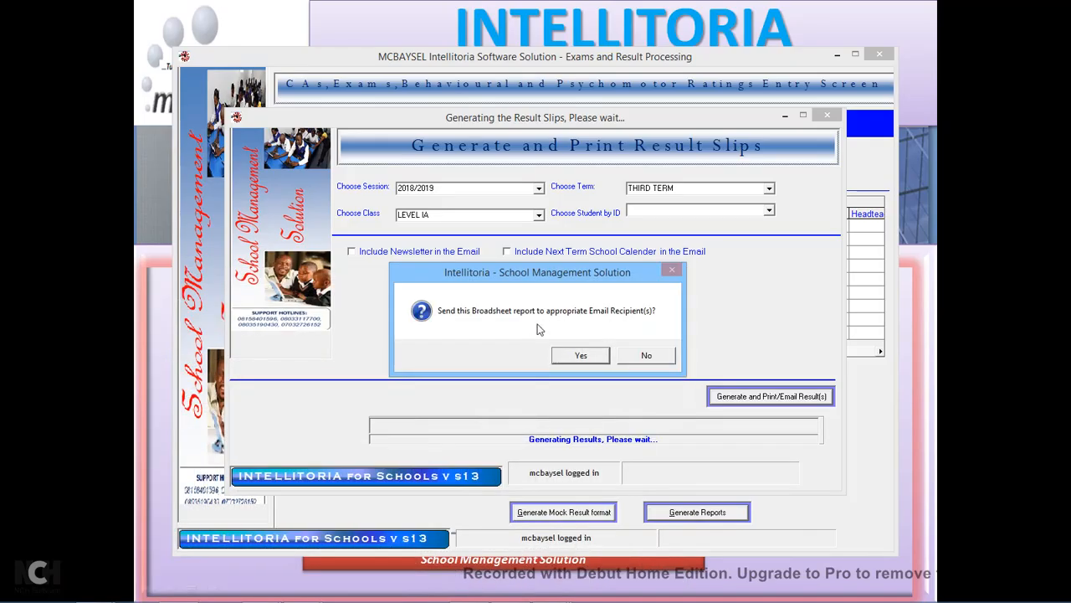
left_click_drag(572, 281, 512, 296)
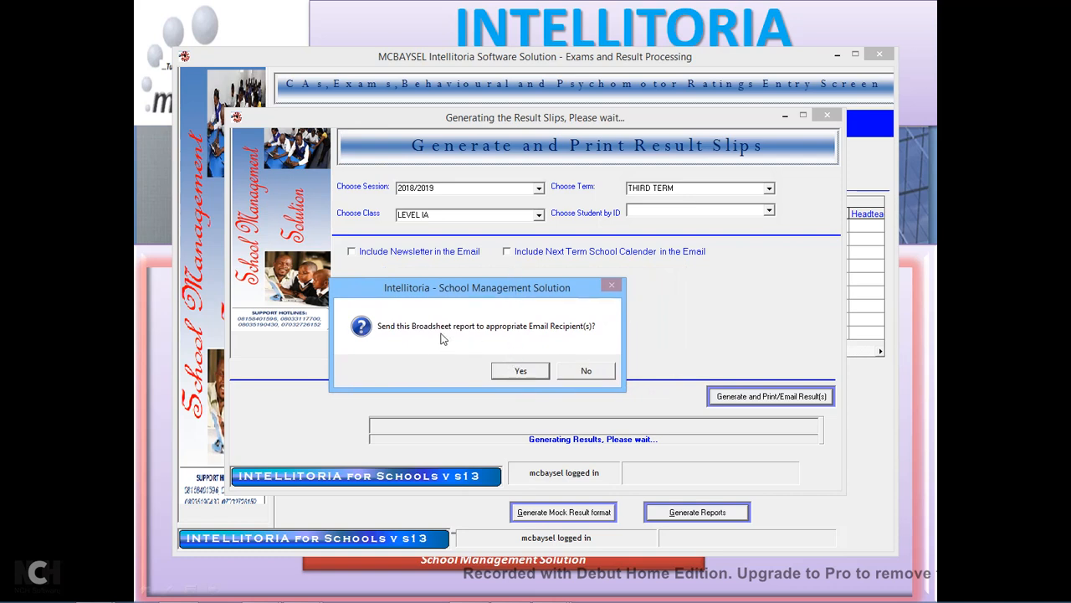
left_click(583, 372)
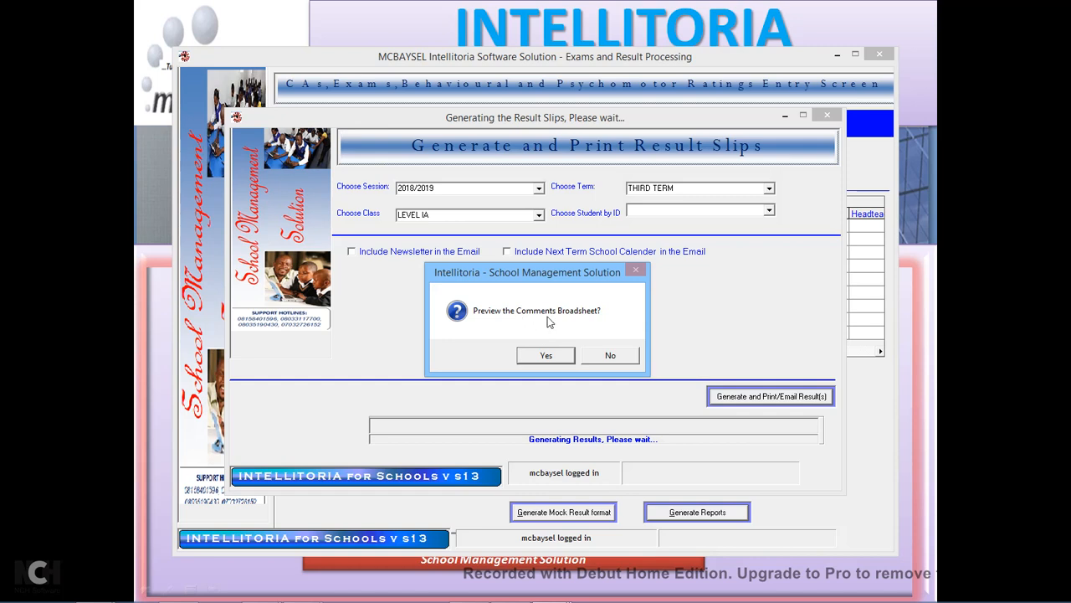
Step: Preview the comments broadsheet, check the teacher's comments for the first two pupils, and minimise the preview
left_click(562, 358)
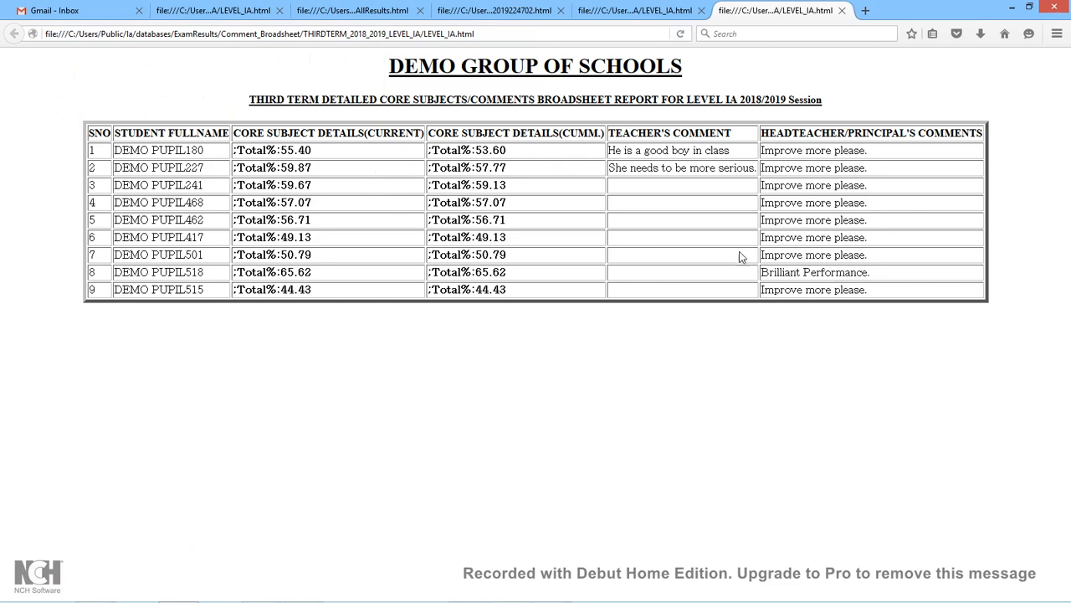
left_click_drag(611, 150, 756, 168)
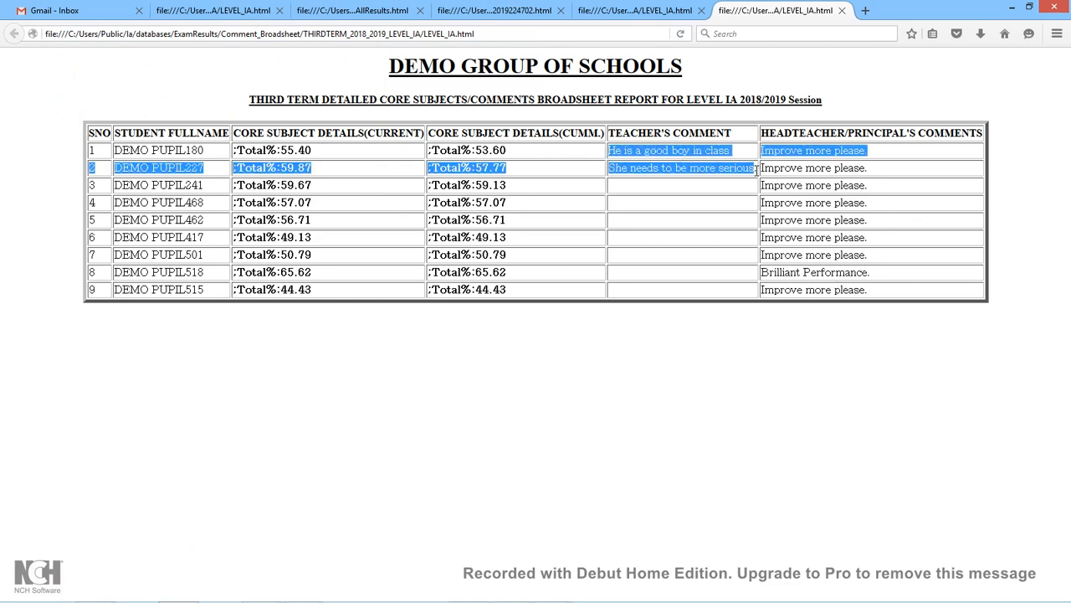
left_click(718, 198)
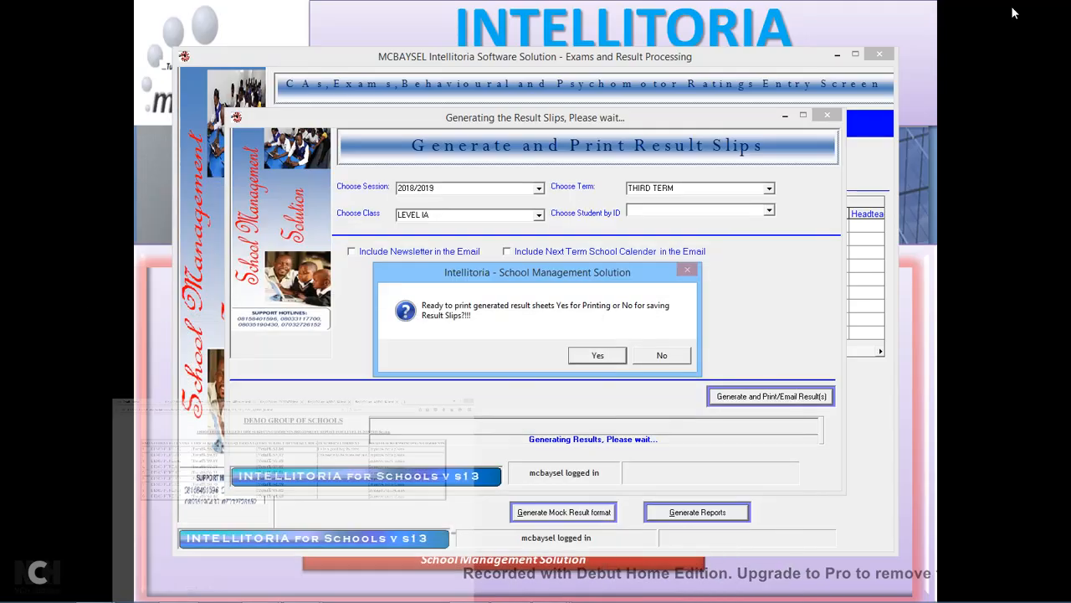
left_click(1011, 7)
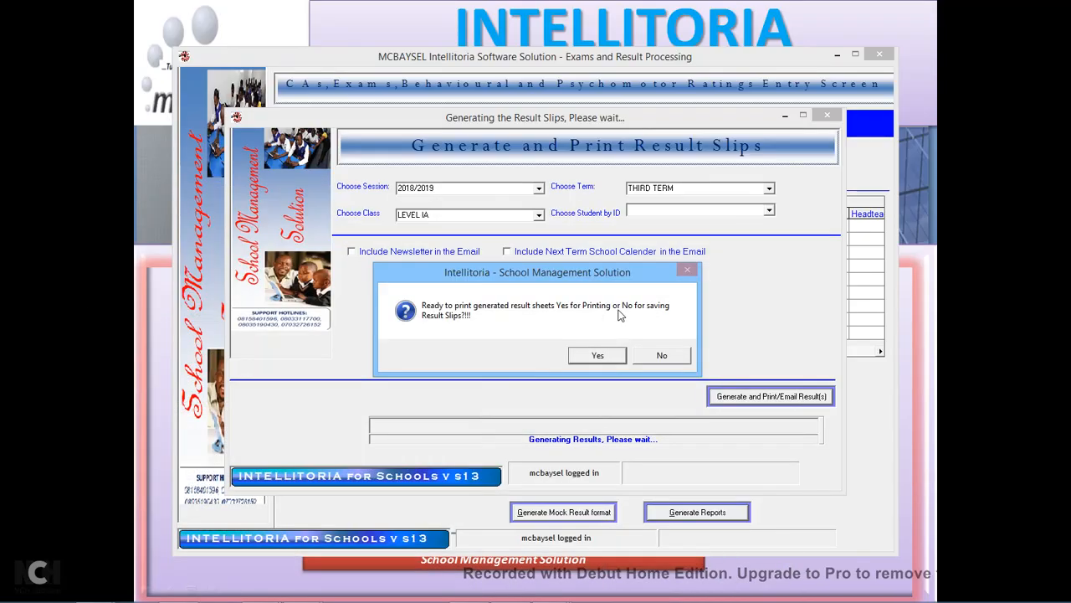
Step: Choose printing for the generated result sheets and examine the first pupil's slip heading and subject performance table
left_click(598, 355)
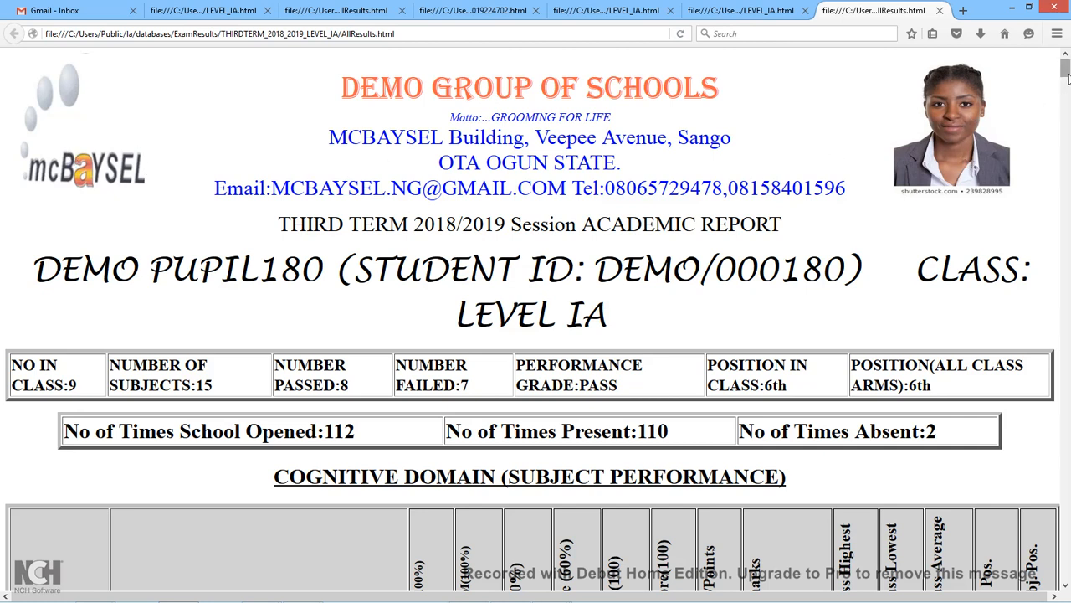
mouse_move(1067, 74)
left_mouse_down()
mouse_move(1068, 97)
mouse_move(1067, 85)
left_mouse_up()
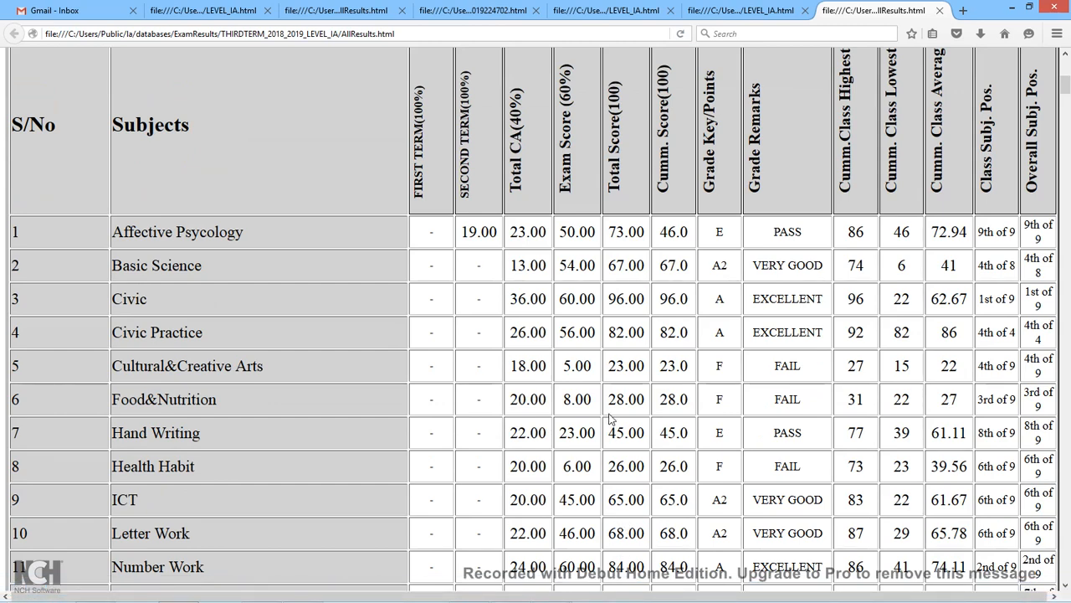
scroll(610, 419, "down", 1)
scroll(609, 418, "up", 3)
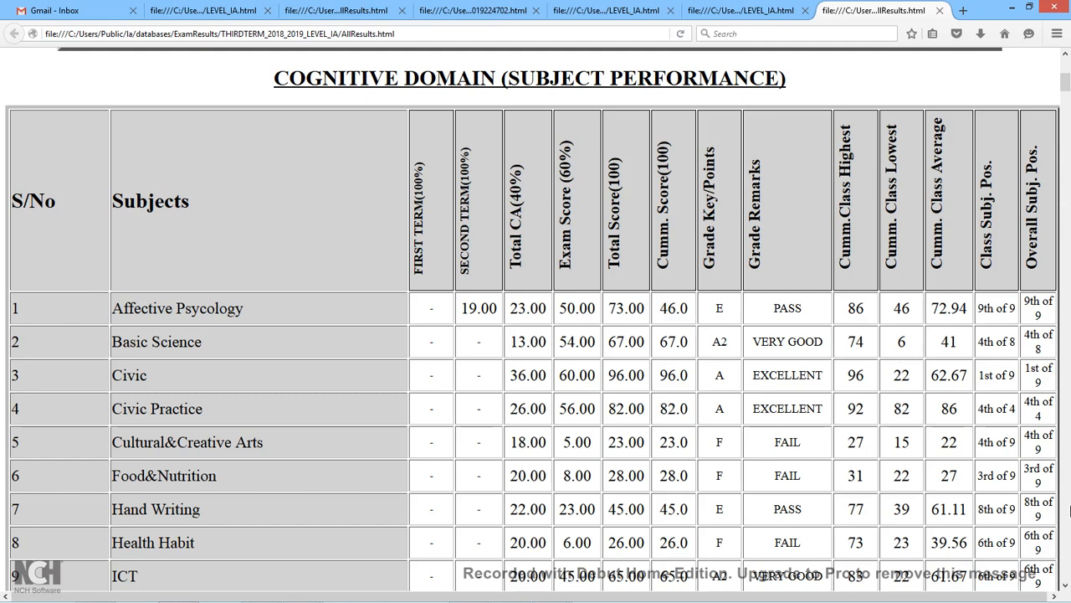
Step: Examine the grade remarks and the cumulative class highest, lowest and average columns on DEMO PUPIL180's slip, starting with Affective Psycology
mouse_move(1069, 599)
scroll(741, 405, "down", 2)
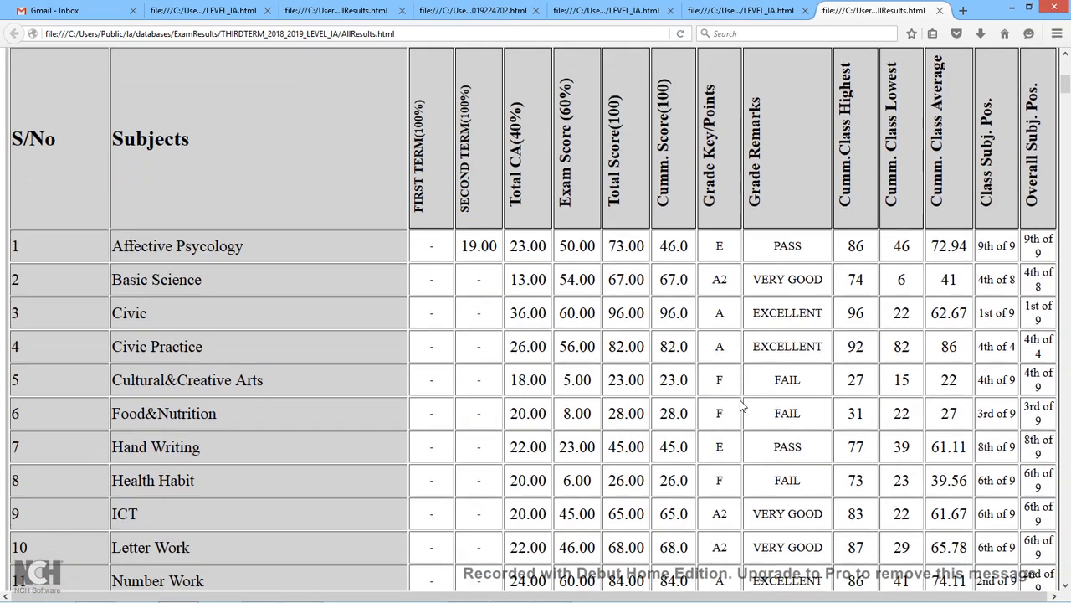
scroll(741, 405, "down", 1)
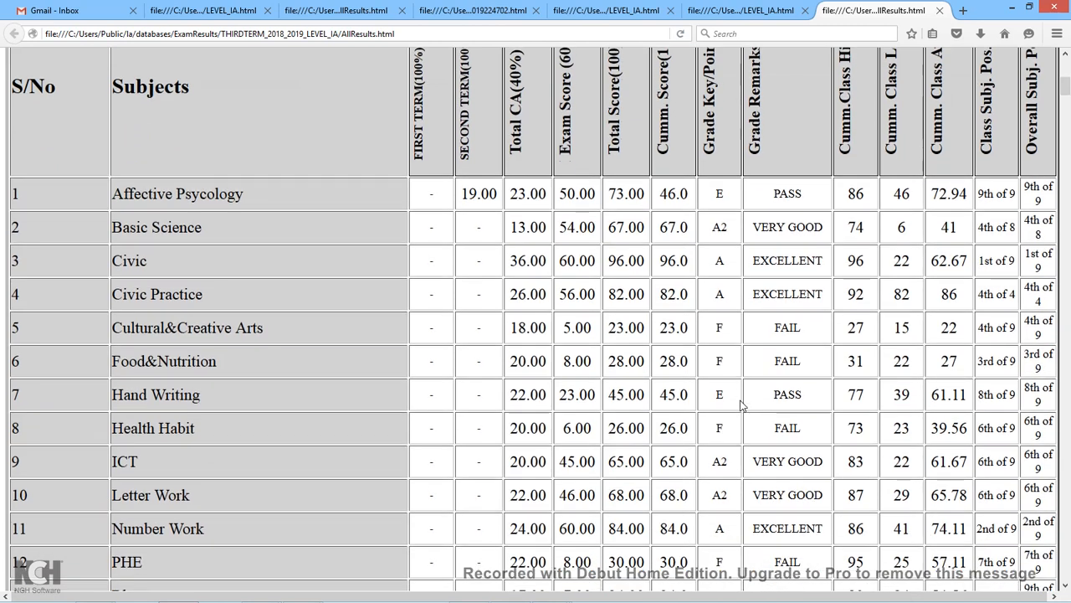
scroll(741, 405, "down", 1)
scroll(741, 405, "up", 3)
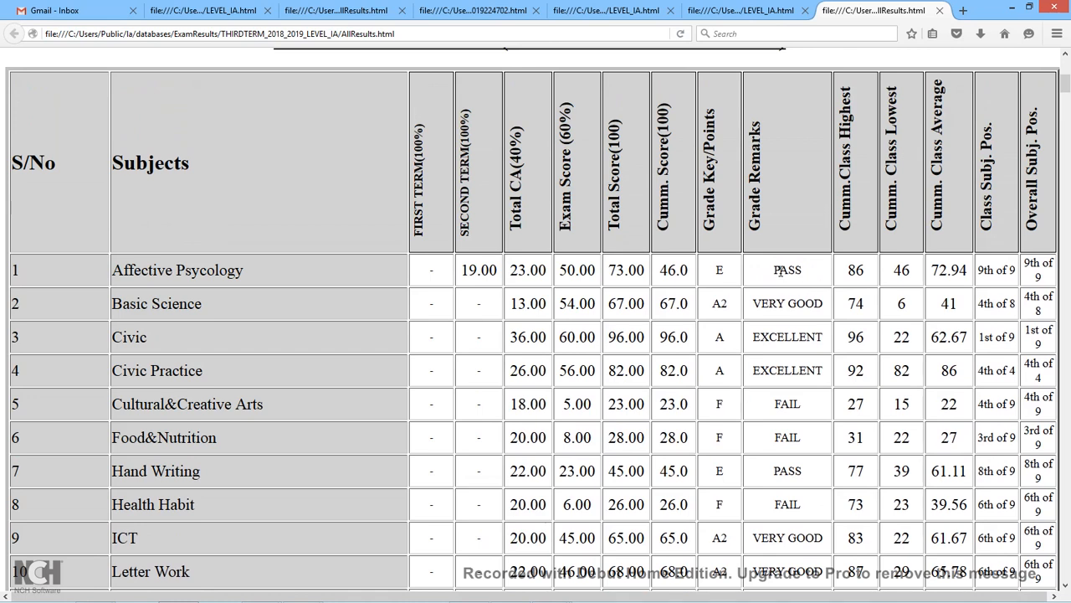
left_click_drag(782, 271, 808, 278)
left_click_drag(844, 268, 919, 272)
Step: Check the performance chart, total marks obtainable, overall score and percentage obtained on DEMO PUPIL180's slip
left_click_drag(1065, 586, 1066, 589)
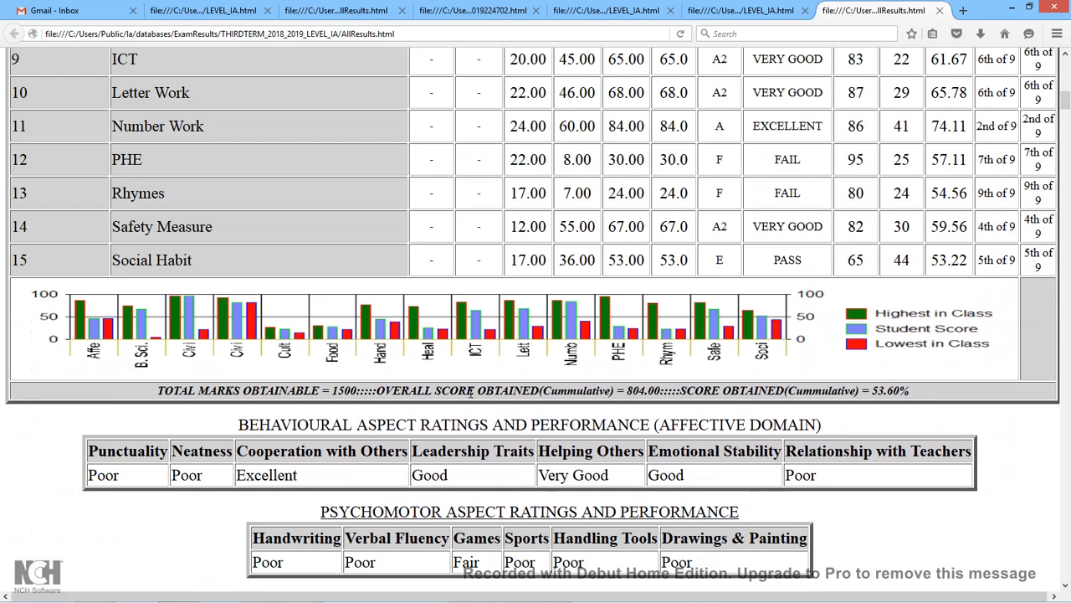
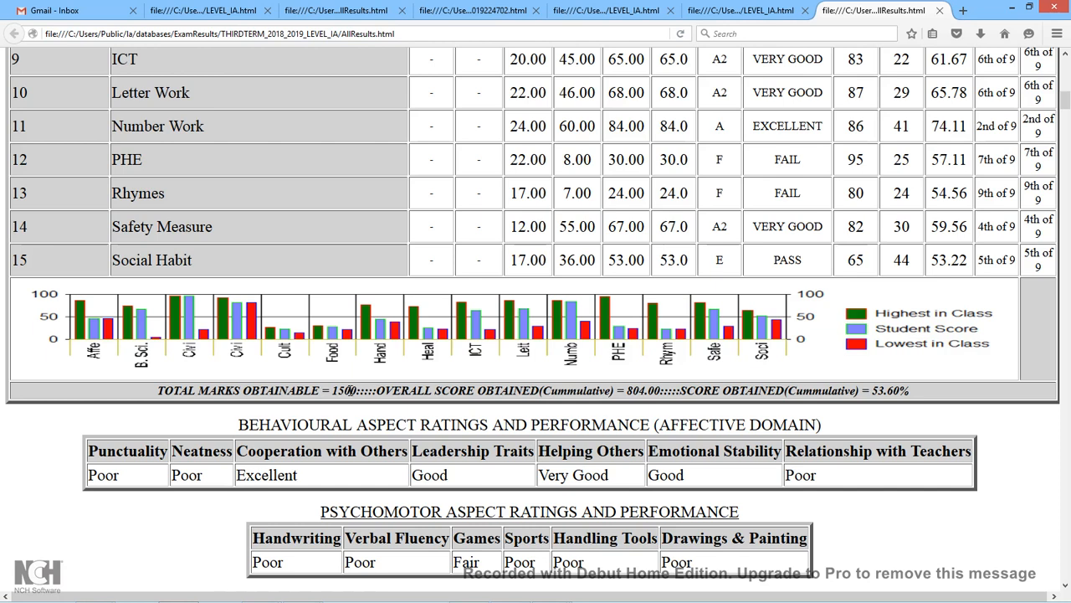
left_click_drag(334, 391, 362, 390)
left_click_drag(628, 390, 665, 391)
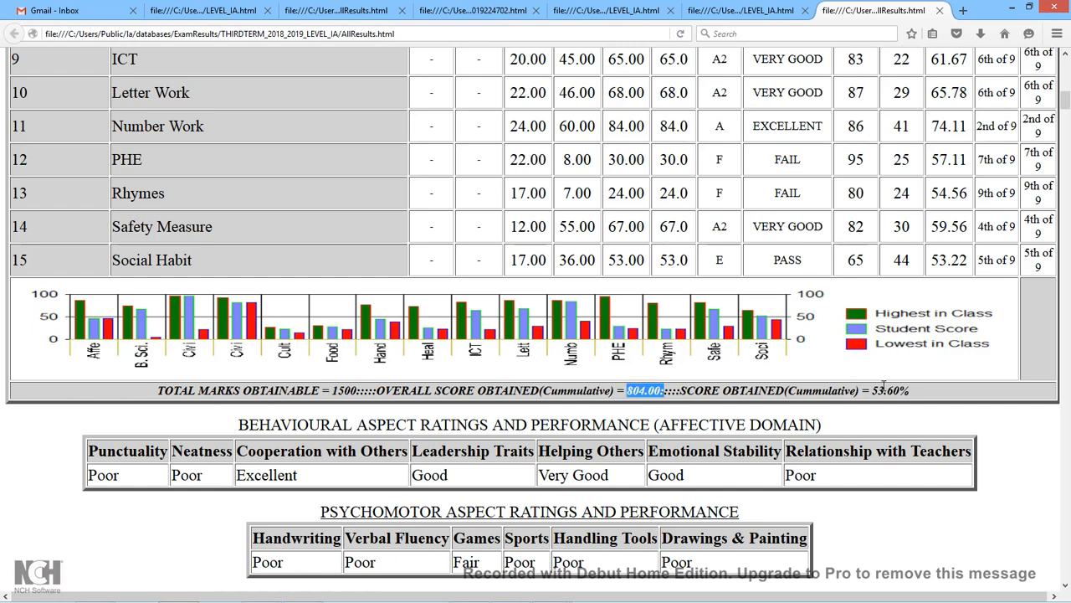
left_click_drag(874, 392, 919, 392)
left_click(888, 432)
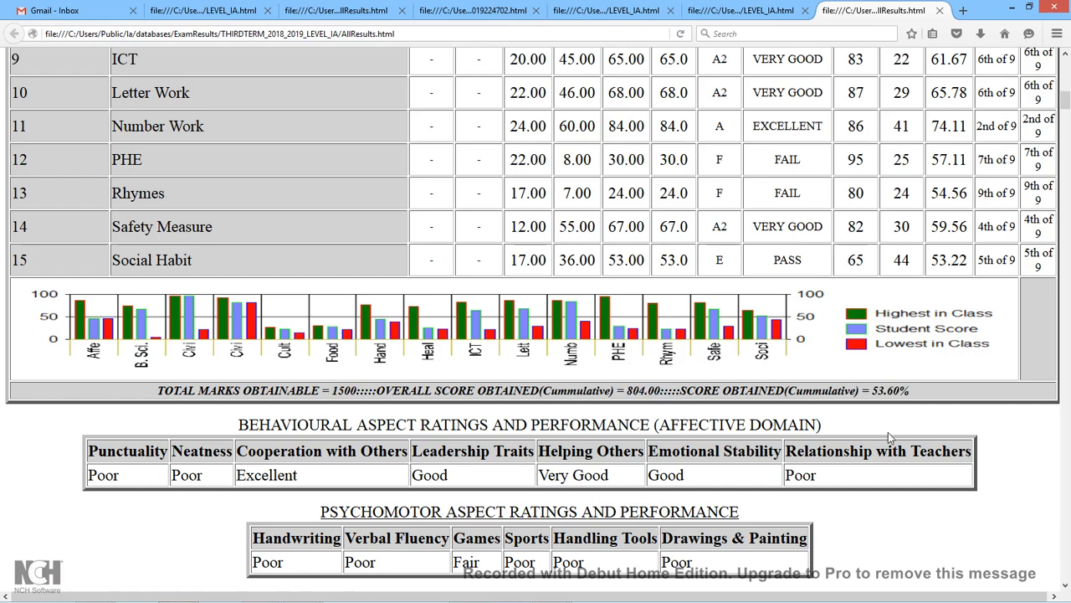
Step: Review DEMO PUPIL180's behavioural and psychomotor ratings, comments, promotion status, next-term date and signatures
scroll(888, 432, "down", 4)
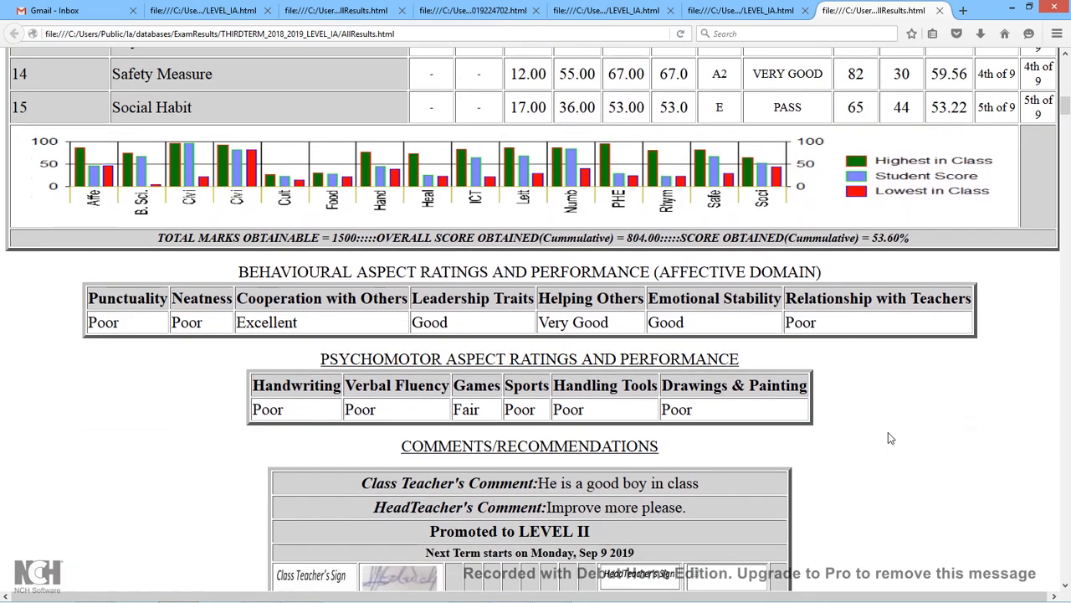
scroll(890, 437, "down", 1)
scroll(890, 438, "down", 1)
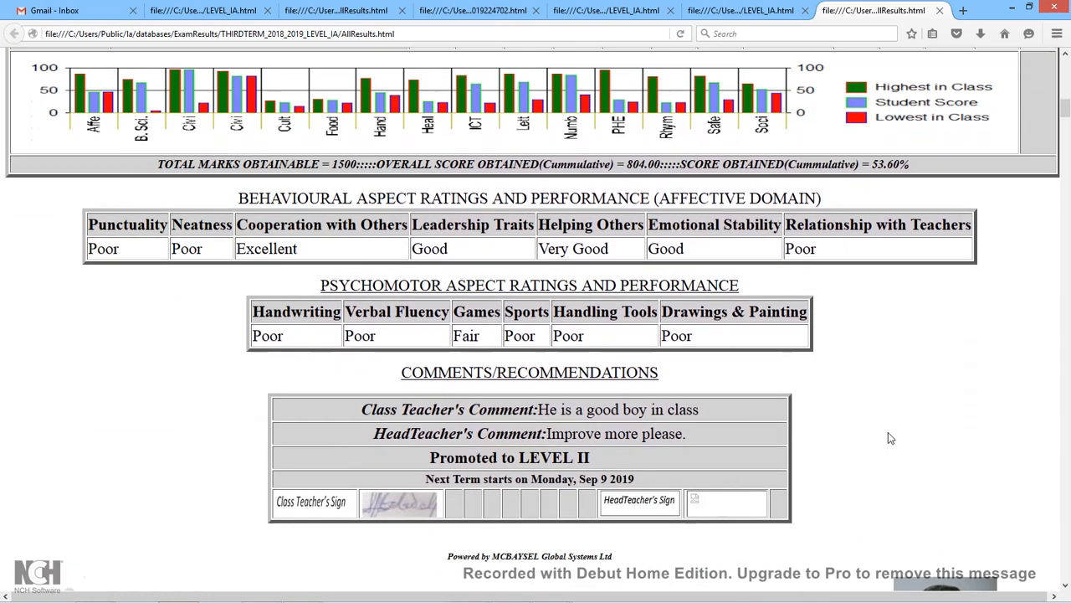
scroll(890, 438, "down", 1)
scroll(889, 438, "down", 1)
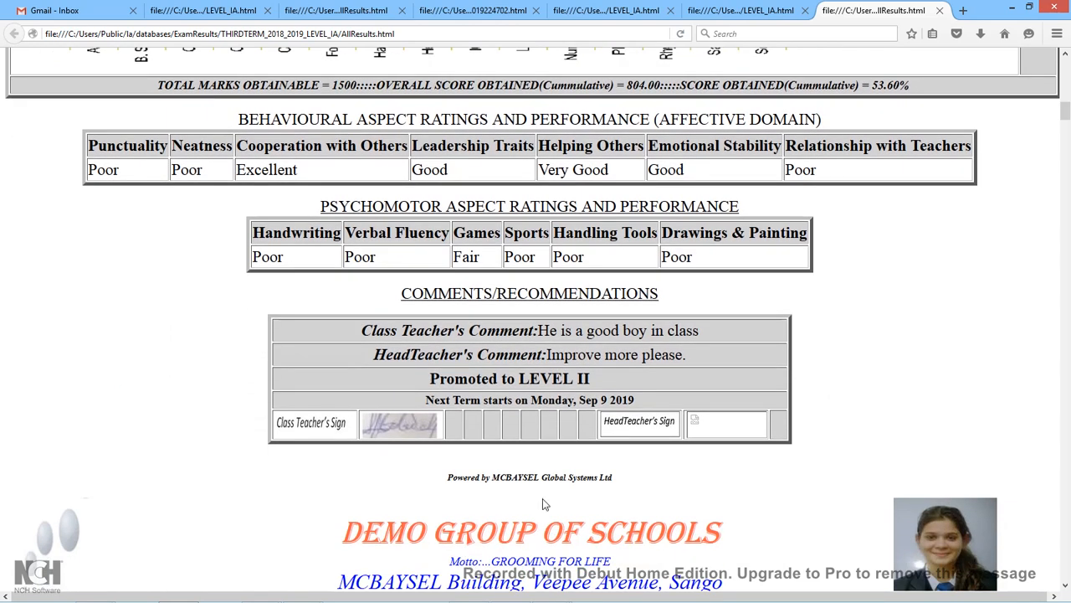
Step: Check the signatures on DEMO PUPIL180's slip and look through the slips of DEMO PUPIL227 and DEMO PUPIL241
mouse_move(368, 427)
left_mouse_down()
mouse_move(404, 423)
mouse_move(386, 426)
left_mouse_up()
left_click_drag(690, 427, 697, 428)
scroll(778, 447, "down", 5)
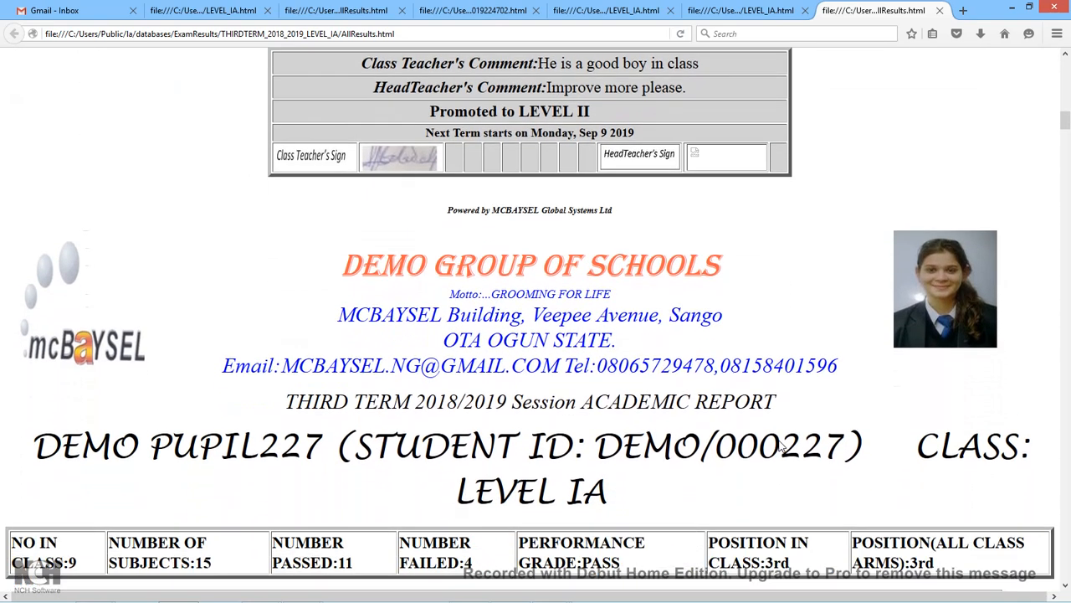
scroll(779, 446, "down", 6)
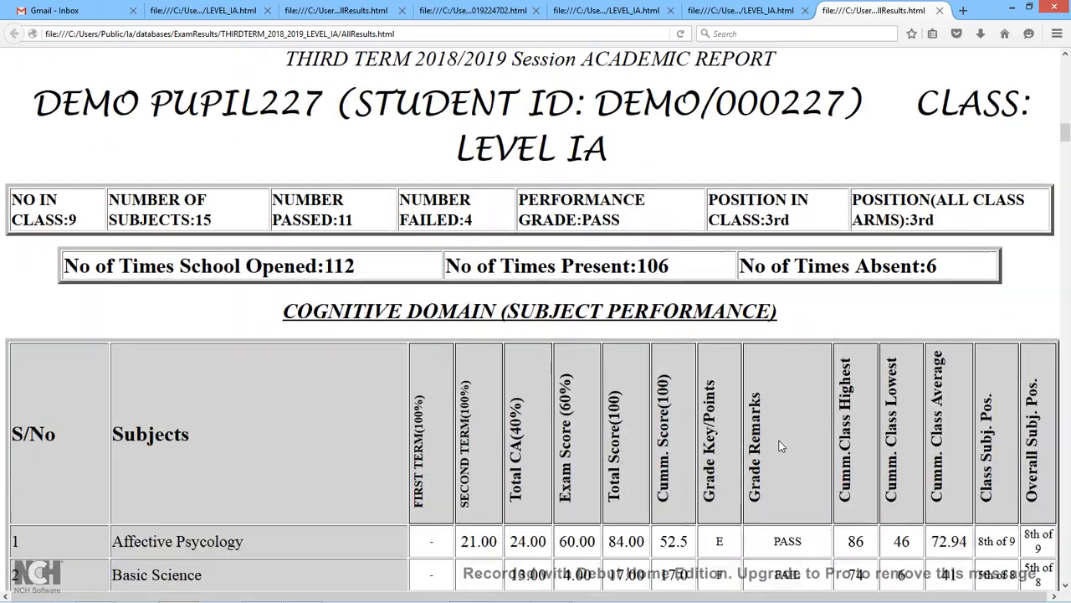
scroll(779, 446, "down", 20)
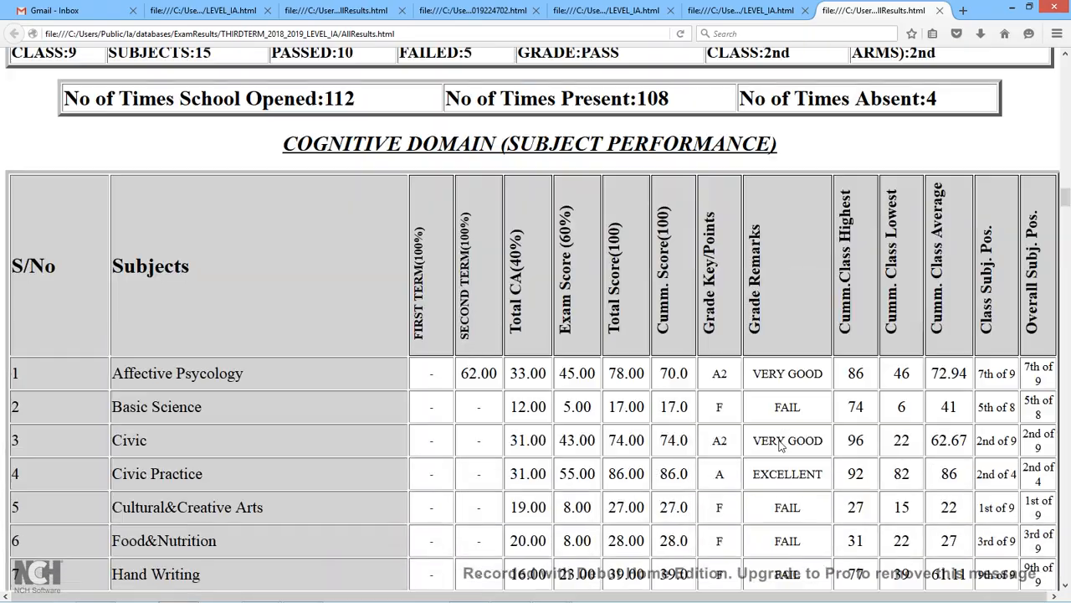
scroll(779, 446, "up", 10)
scroll(778, 446, "down", 6)
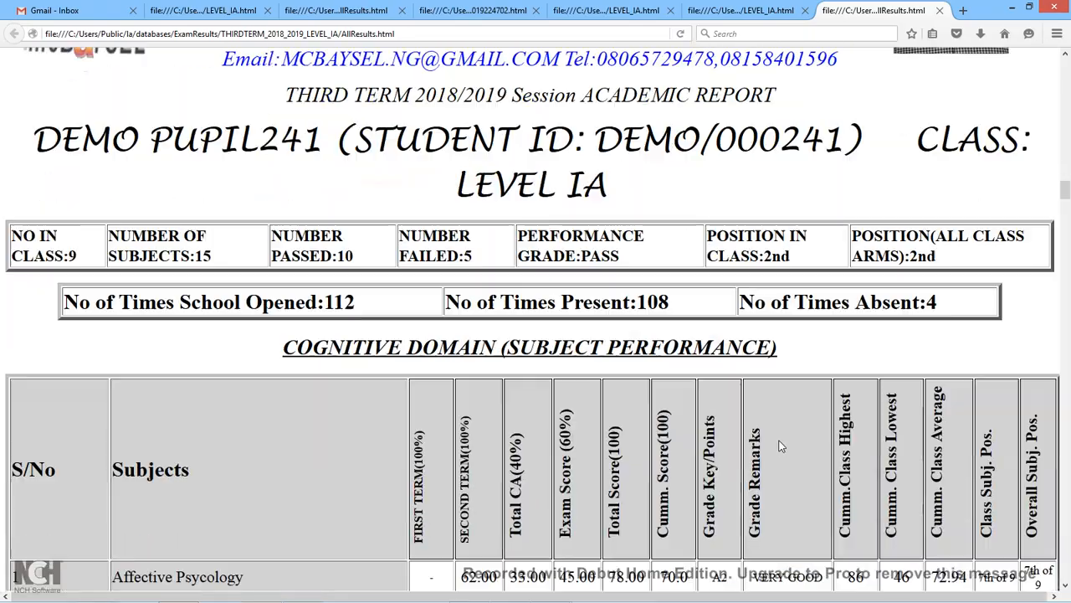
Step: Look through the result slips of DEMO PUPIL417, DEMO PUPIL462 and DEMO PUPIL468, including the performance charts, ratings and comments
scroll(779, 446, "down", 20)
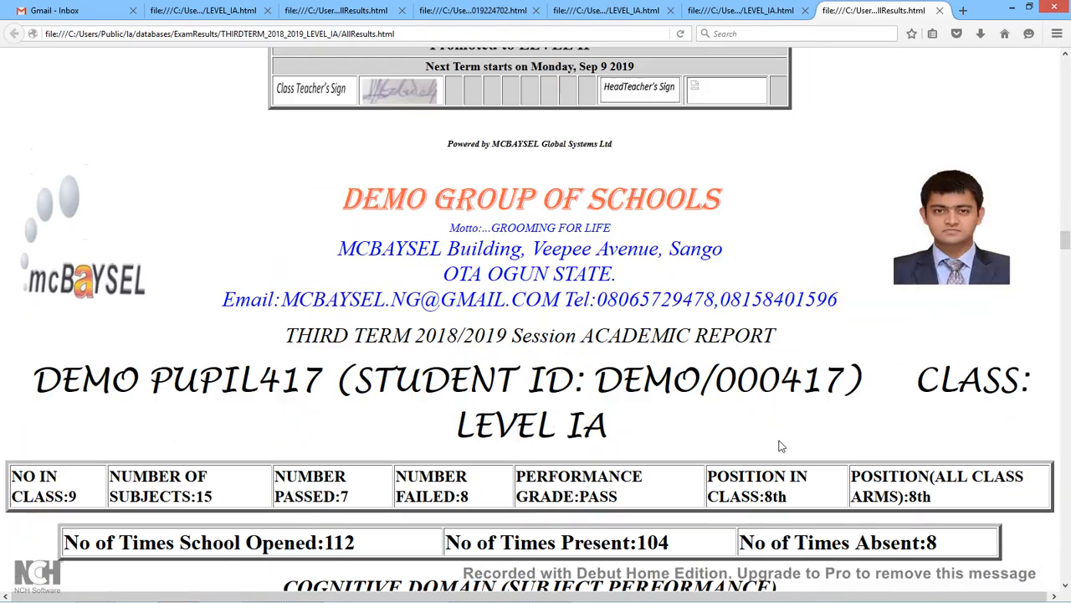
scroll(778, 447, "down", 15)
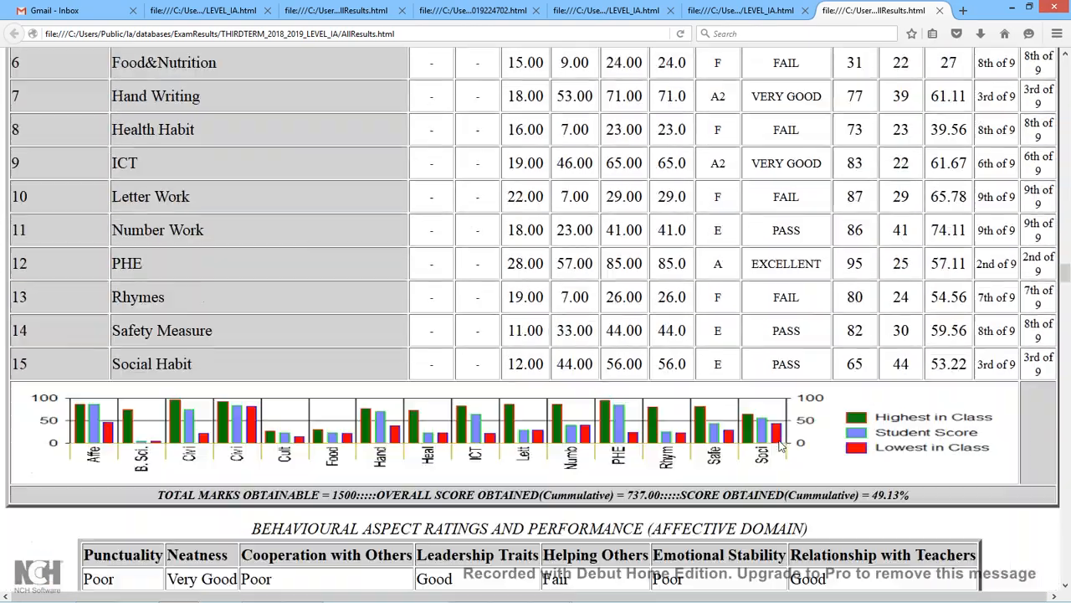
scroll(779, 446, "down", 14)
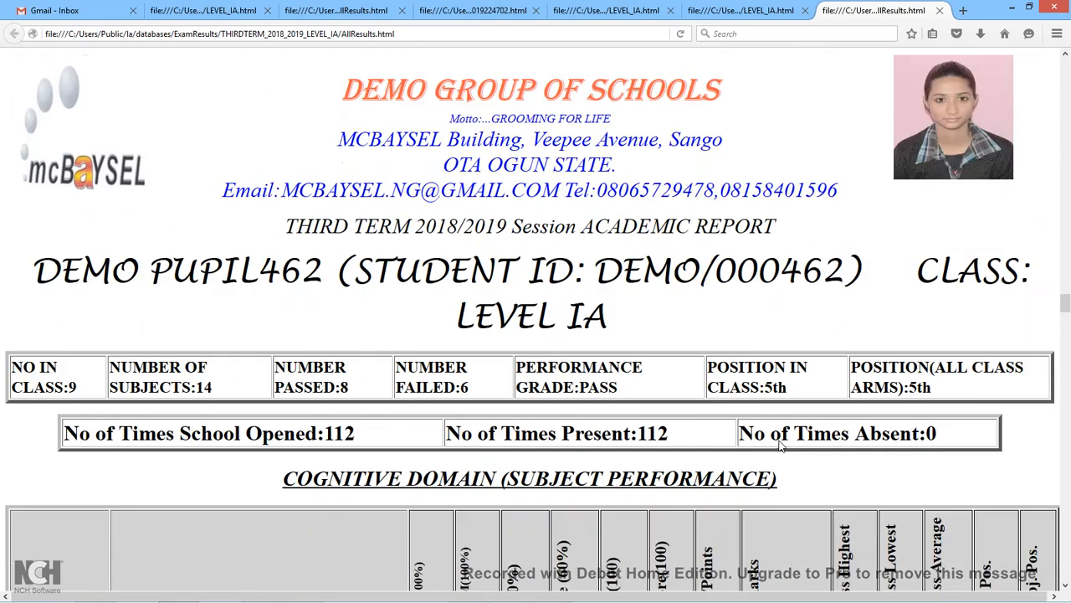
scroll(778, 446, "down", 12)
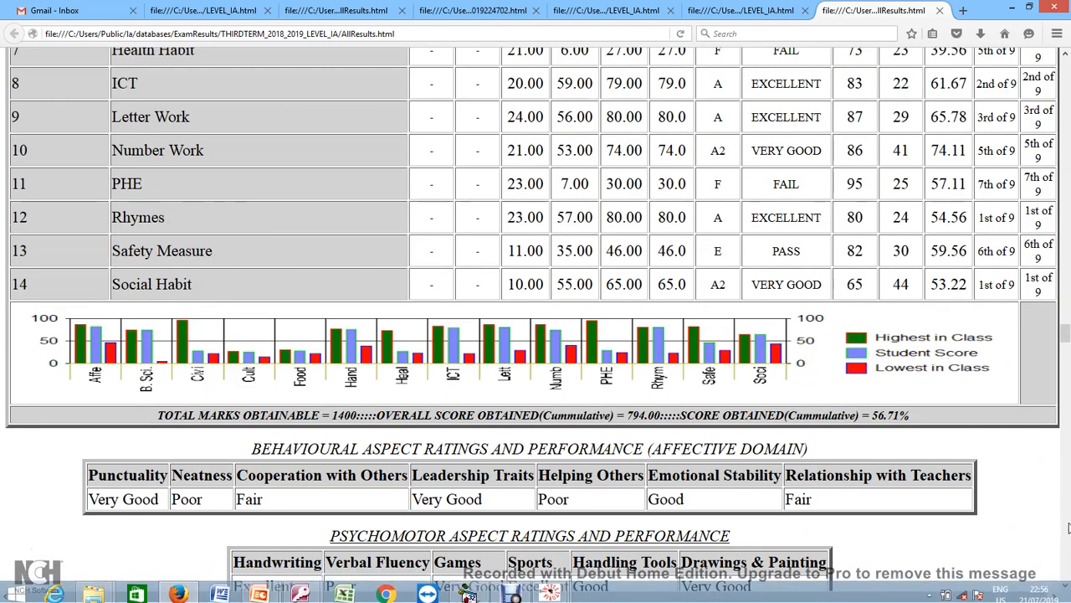
mouse_move(1064, 565)
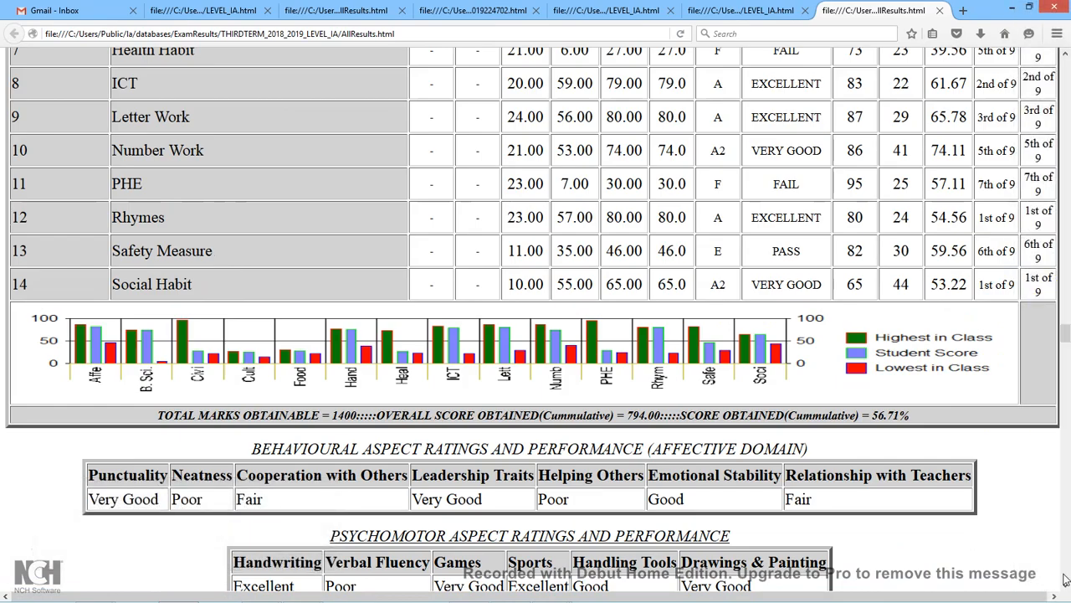
scroll(535, 318, "down", 7)
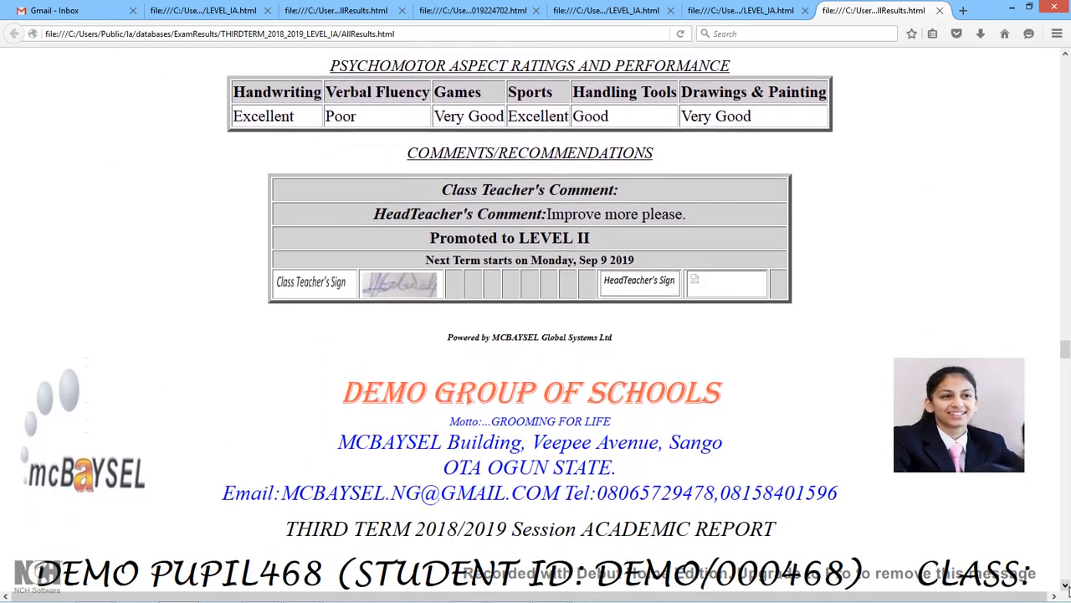
scroll(536, 318, "down", 8)
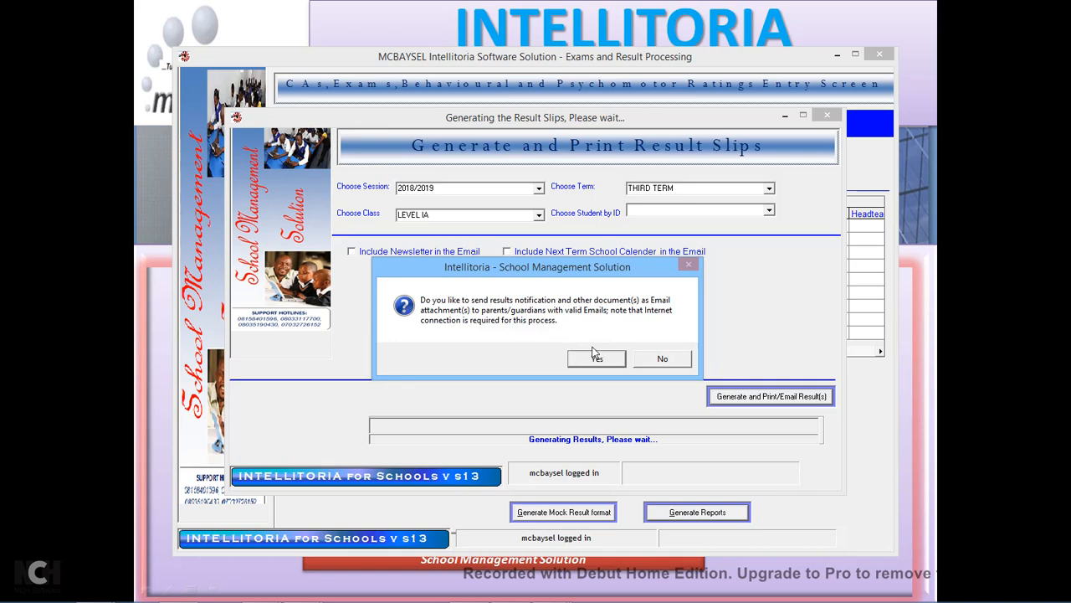
Step: Return to Intellitoria, decline emailing the results to parents/guardians, and close the Examination and Result Entry screen
left_click_drag(559, 266, 445, 151)
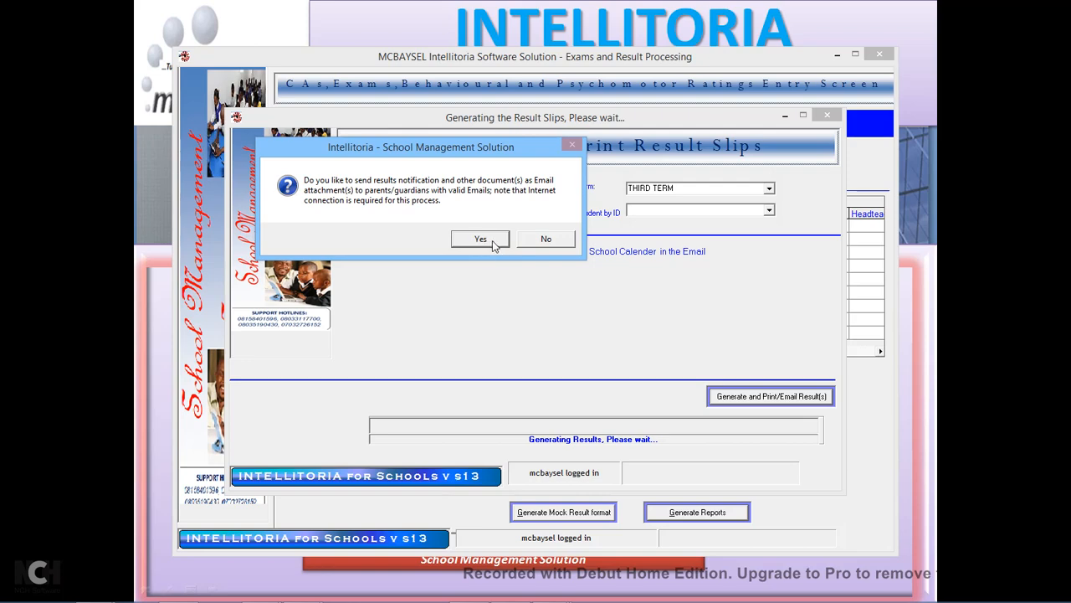
left_click(539, 242)
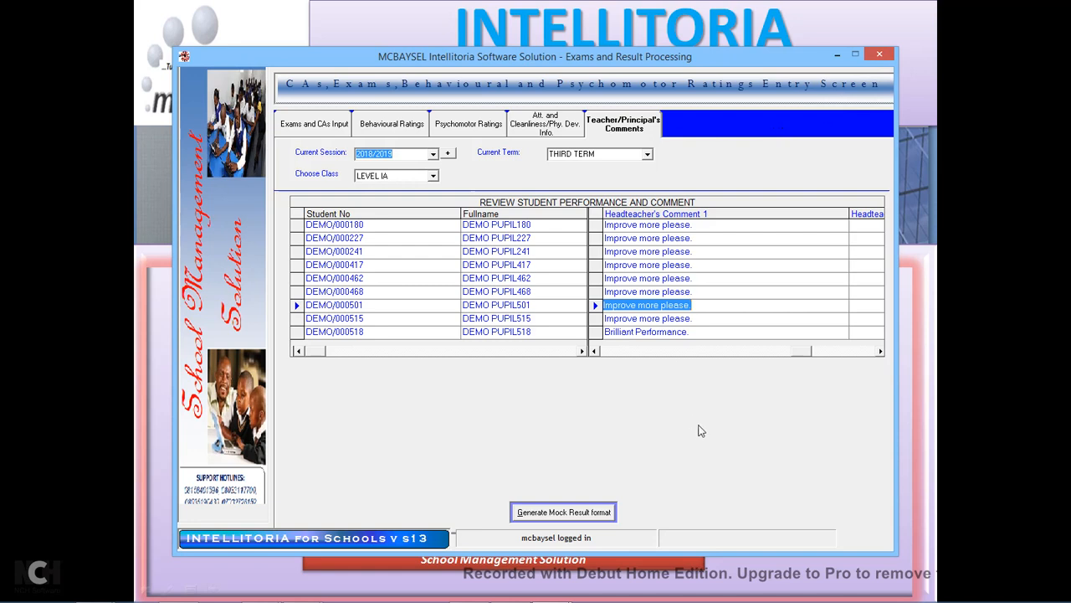
left_click(879, 55)
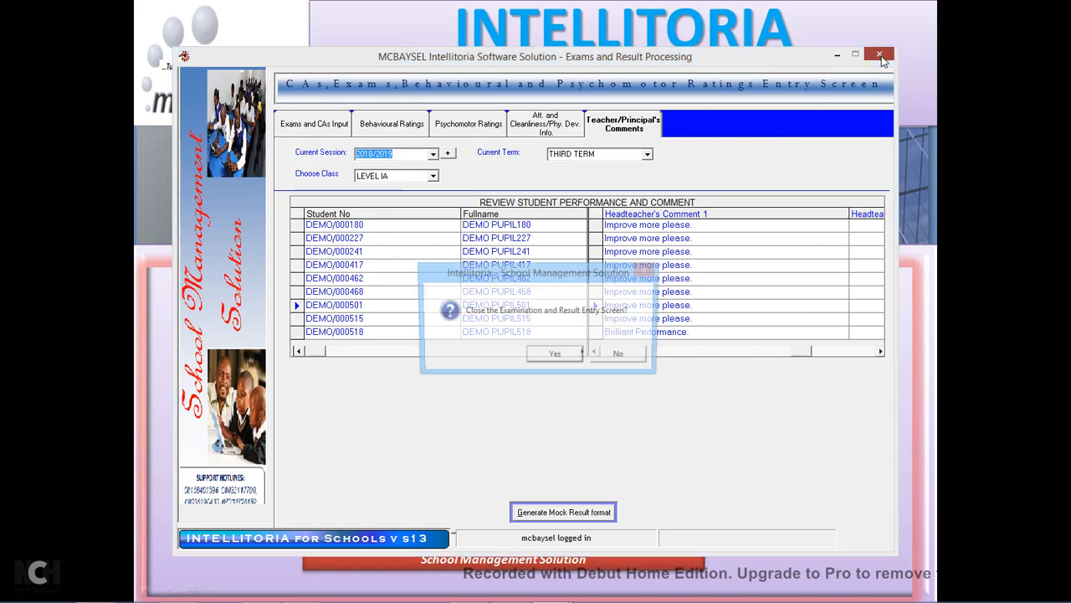
left_click(556, 355)
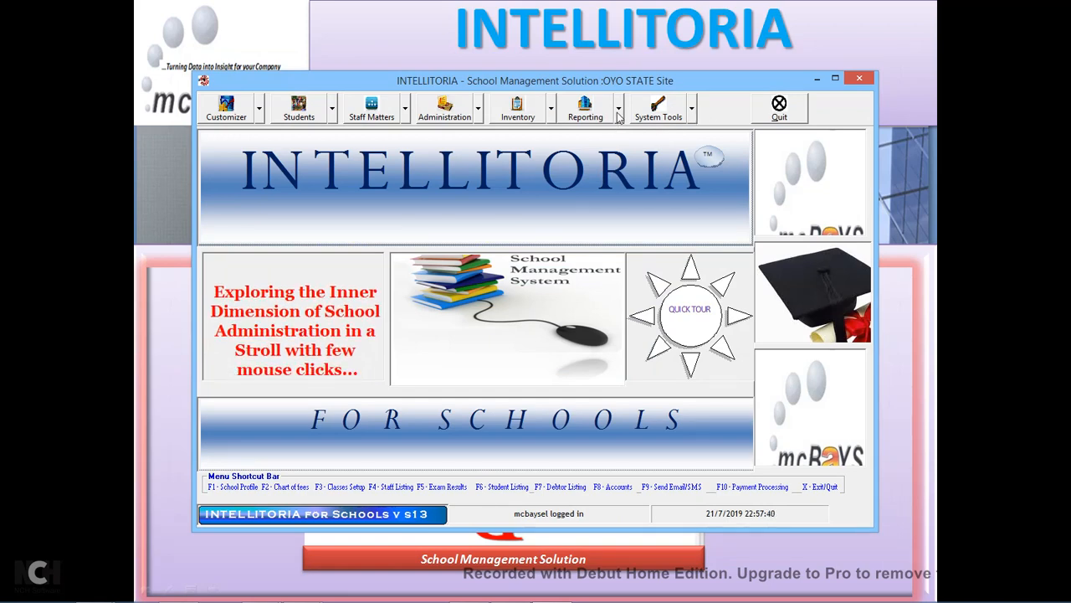
Step: Open the report form for generating examination performance statistics
left_click(692, 113)
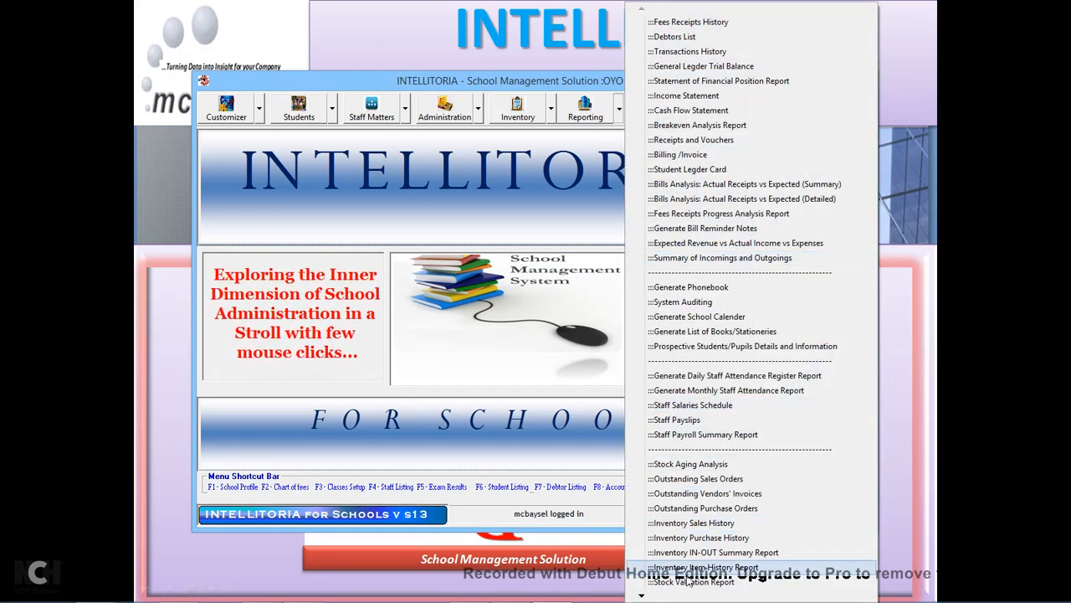
mouse_move(642, 596)
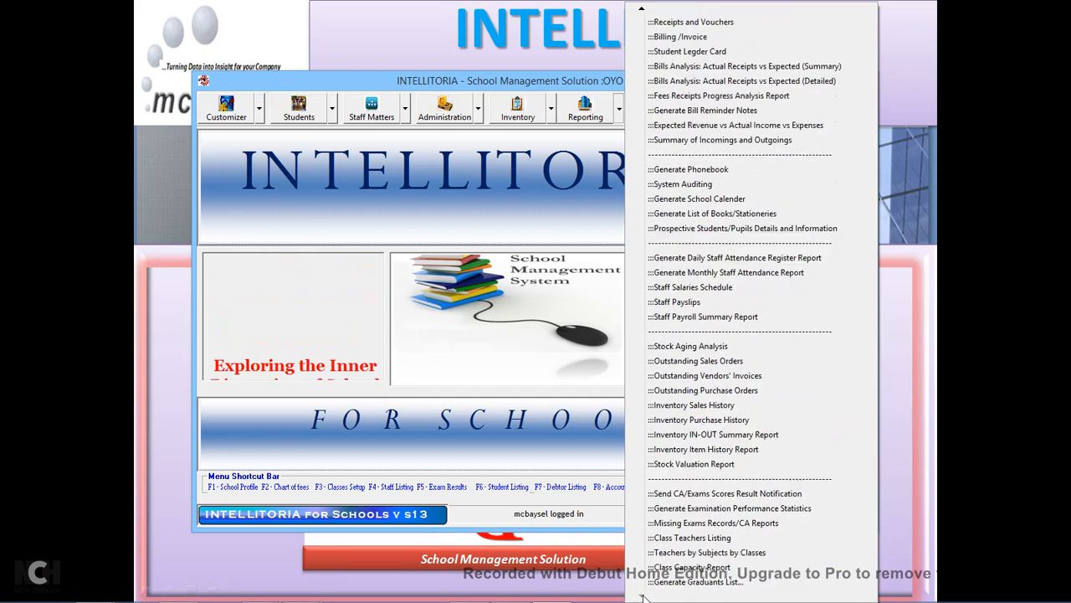
left_click(747, 509)
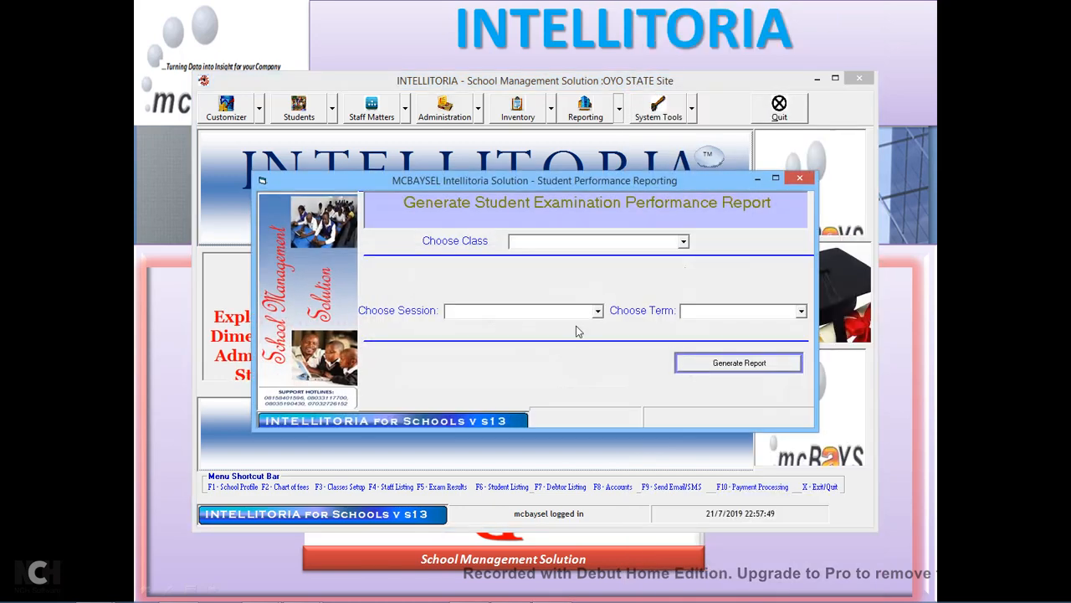
Step: Generate the student examination performance report for class LEVEL I, session 2018/2019, THIRD TERM
left_click(684, 242)
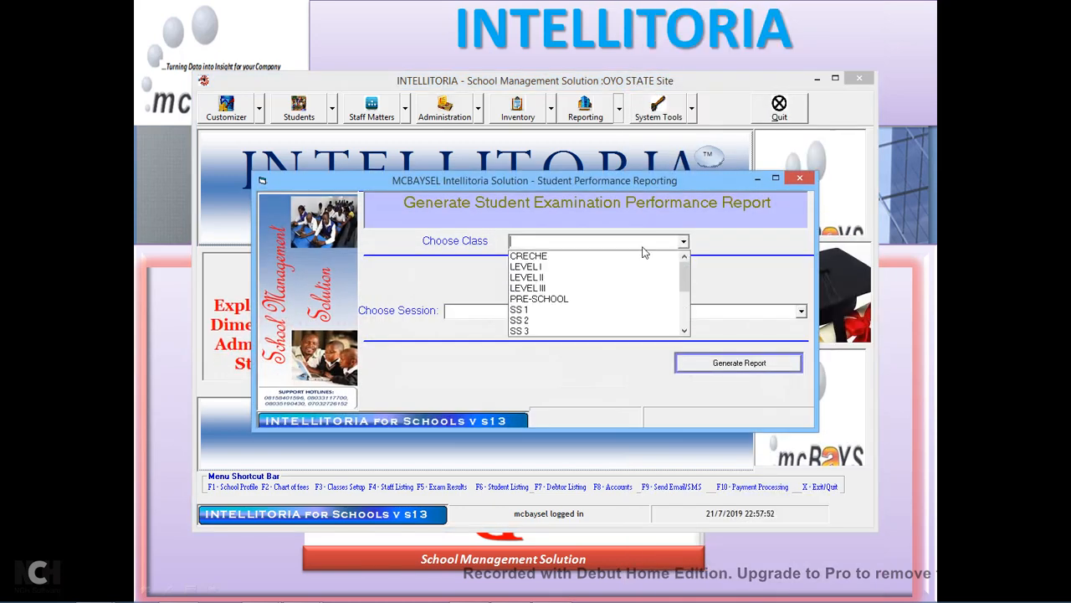
left_click(540, 259)
left_click(598, 311)
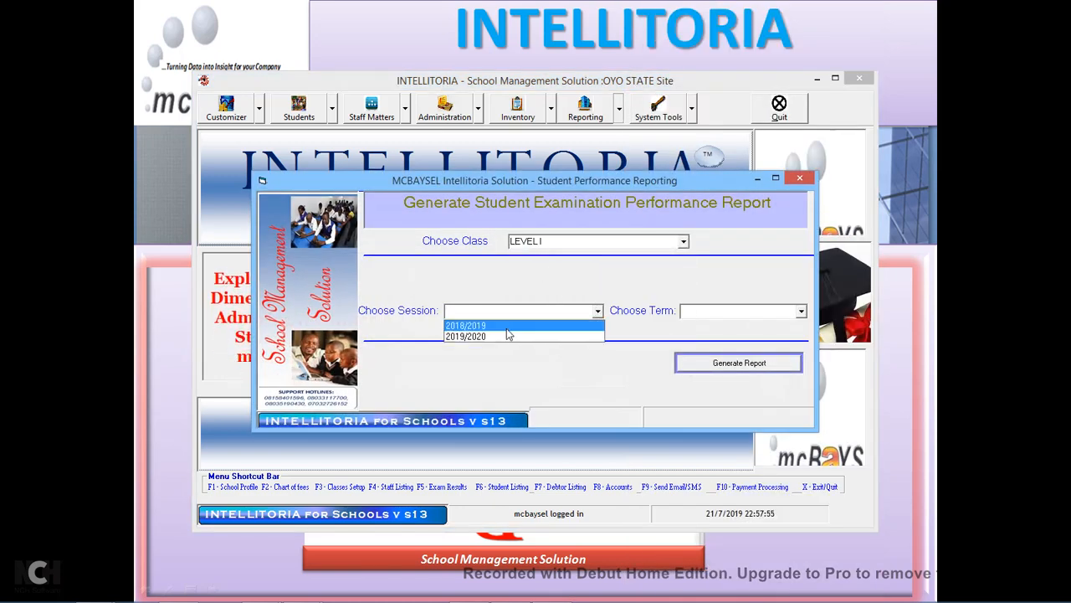
left_click(484, 325)
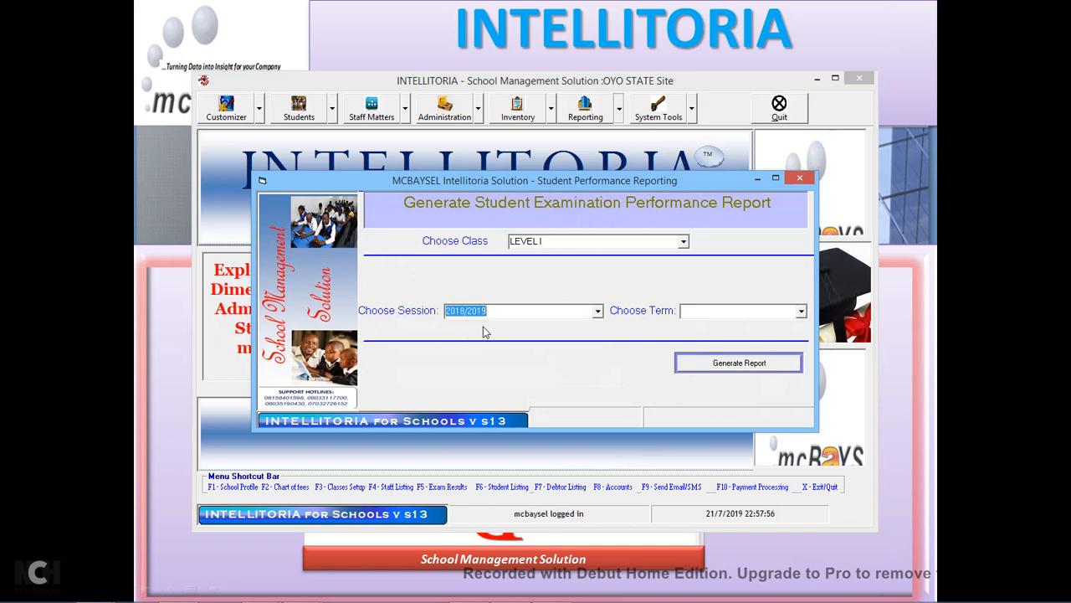
left_click(801, 311)
left_click(728, 347)
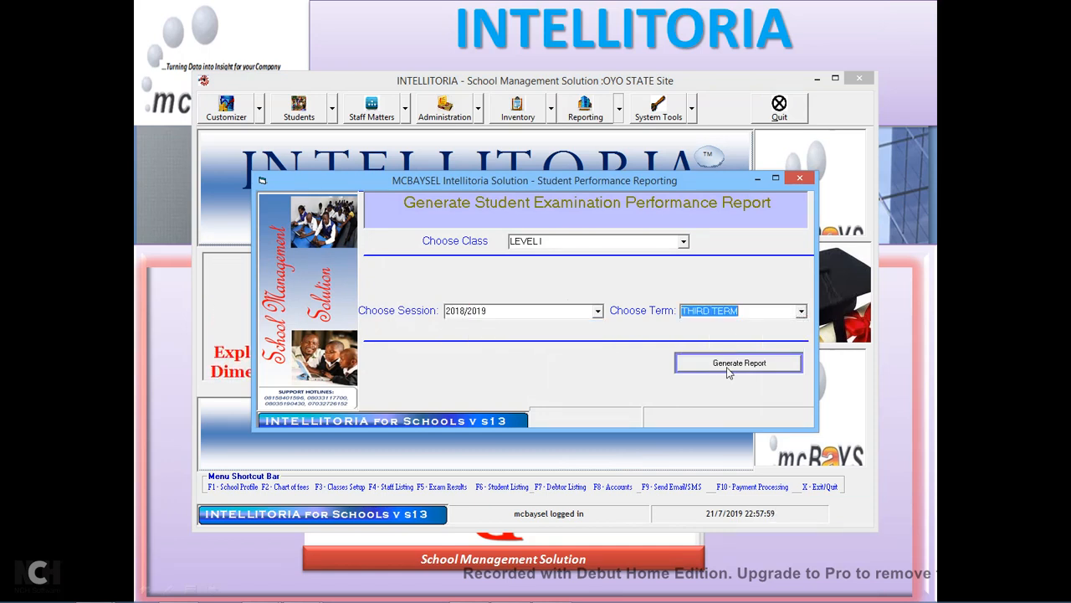
left_click(699, 365)
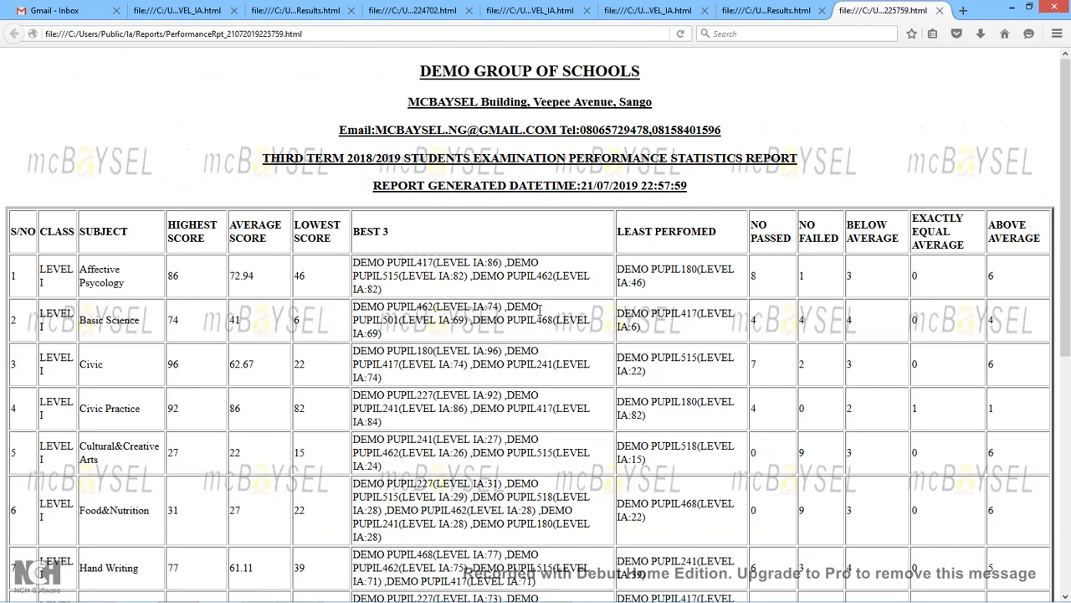
Step: Look through the performance statistics report for all subjects down to the promotion information
scroll(540, 310, "down", 5)
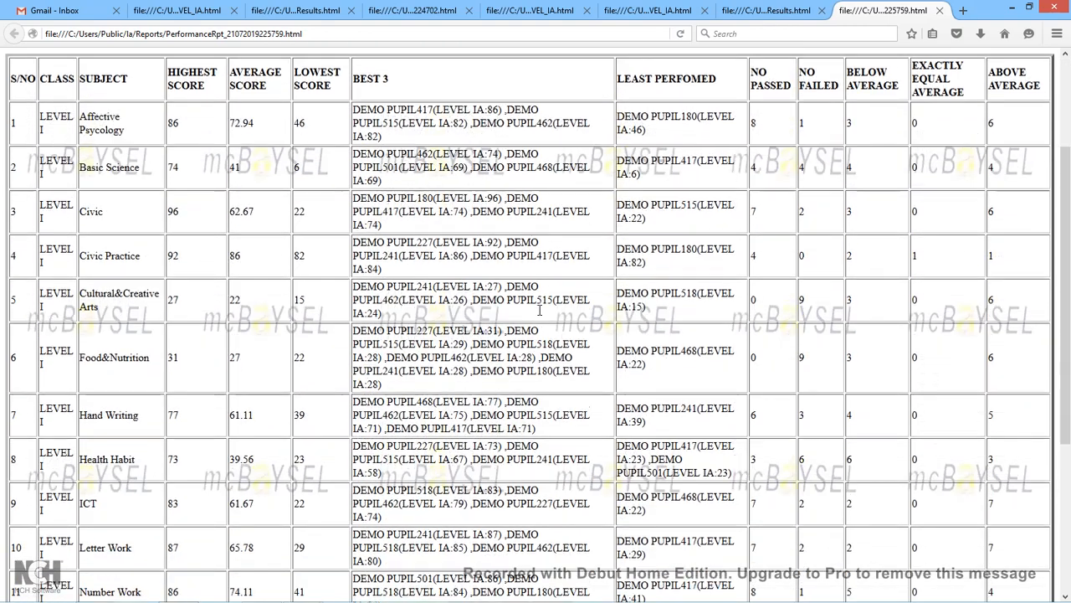
scroll(540, 310, "up", 1)
scroll(540, 309, "down", 1)
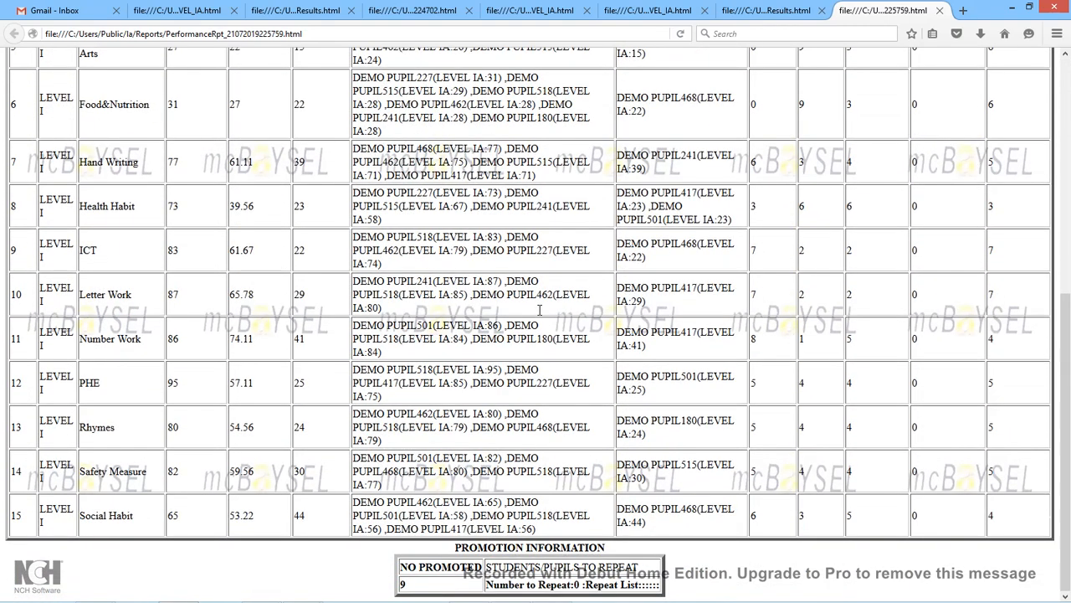
scroll(540, 310, "up", 5)
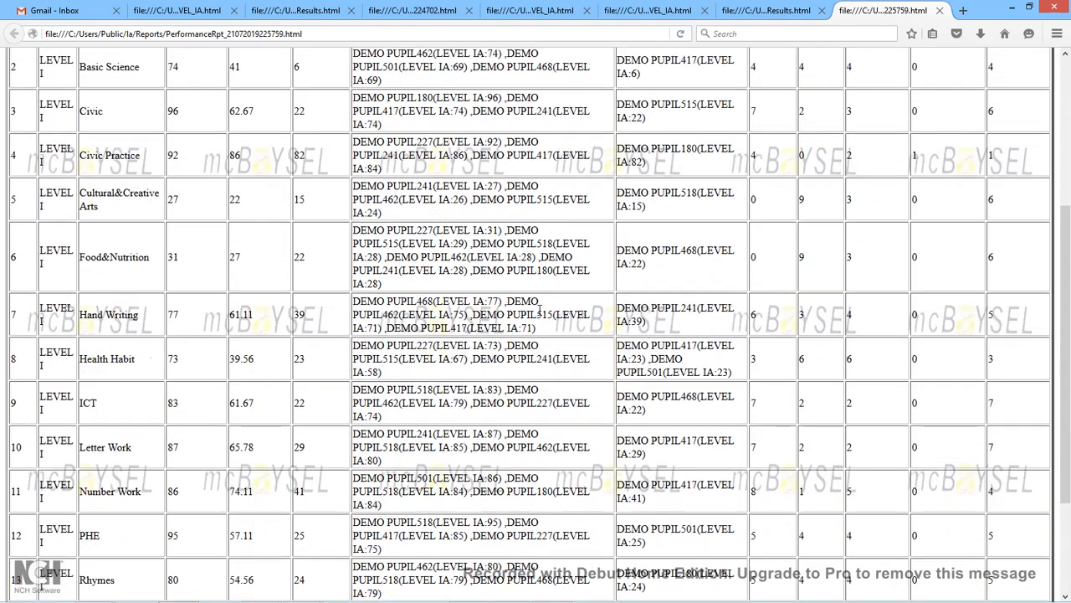
scroll(540, 310, "up", 1)
scroll(540, 310, "down", 1)
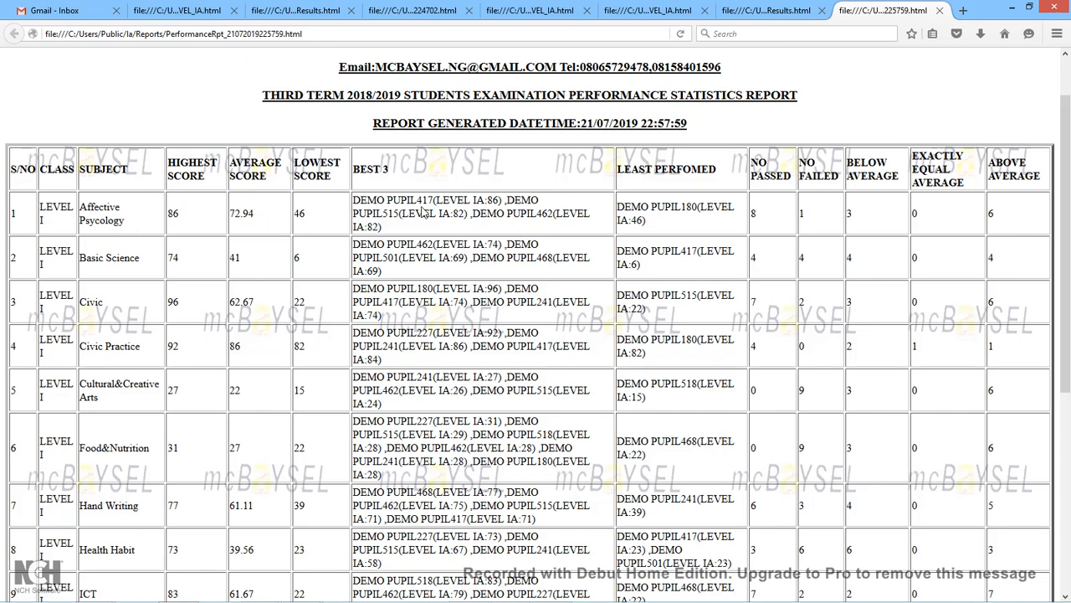
Step: Examine the Best 3 pupils for Affective Psycology and the least performed, passed, failed and average columns across the subjects
left_click_drag(387, 231, 353, 207)
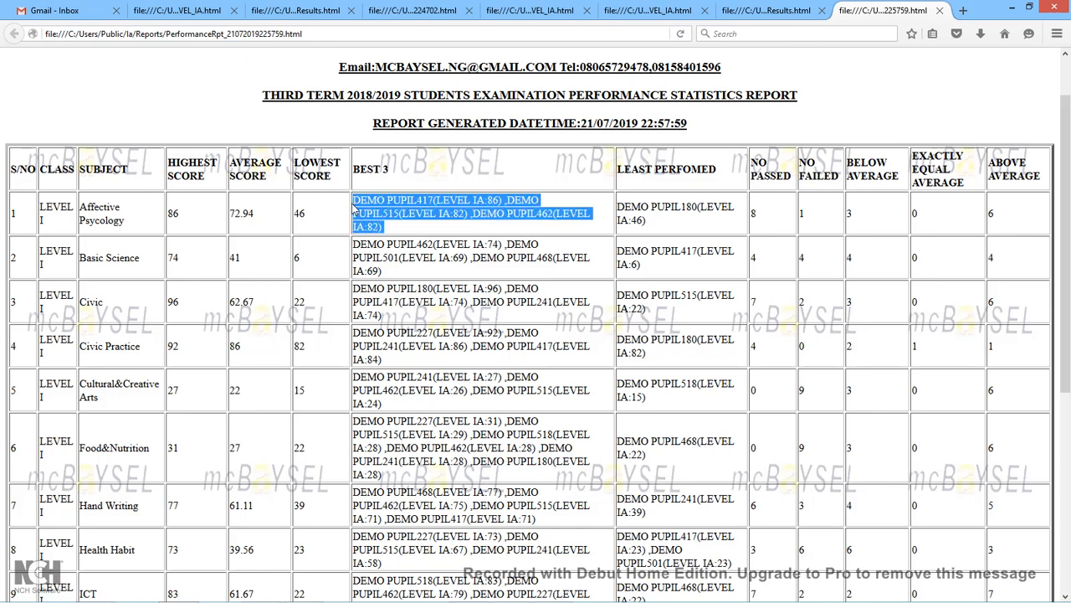
left_click(423, 230)
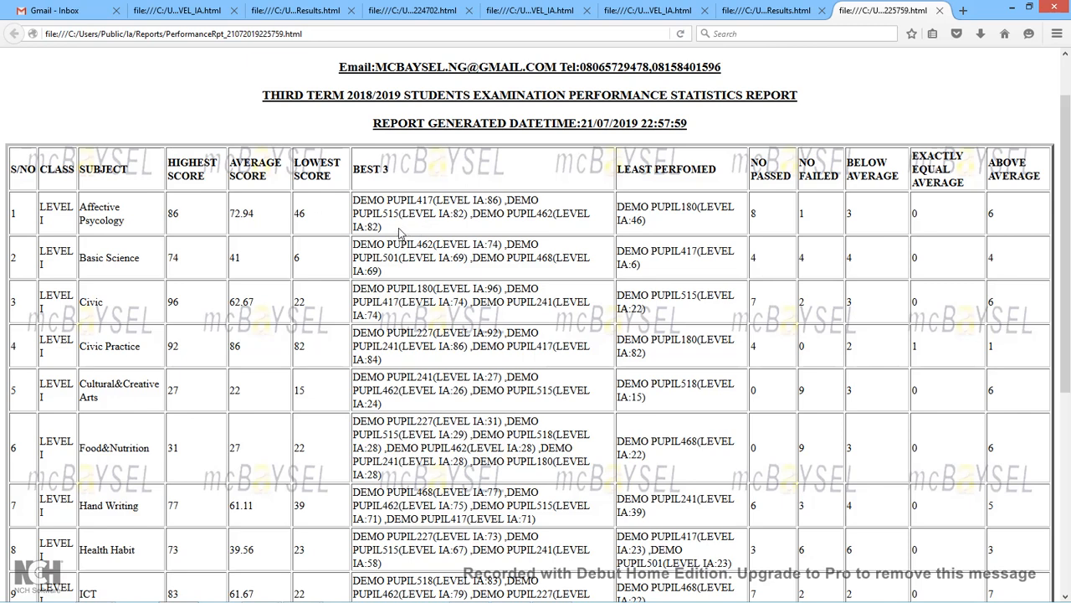
left_click_drag(400, 233, 352, 209)
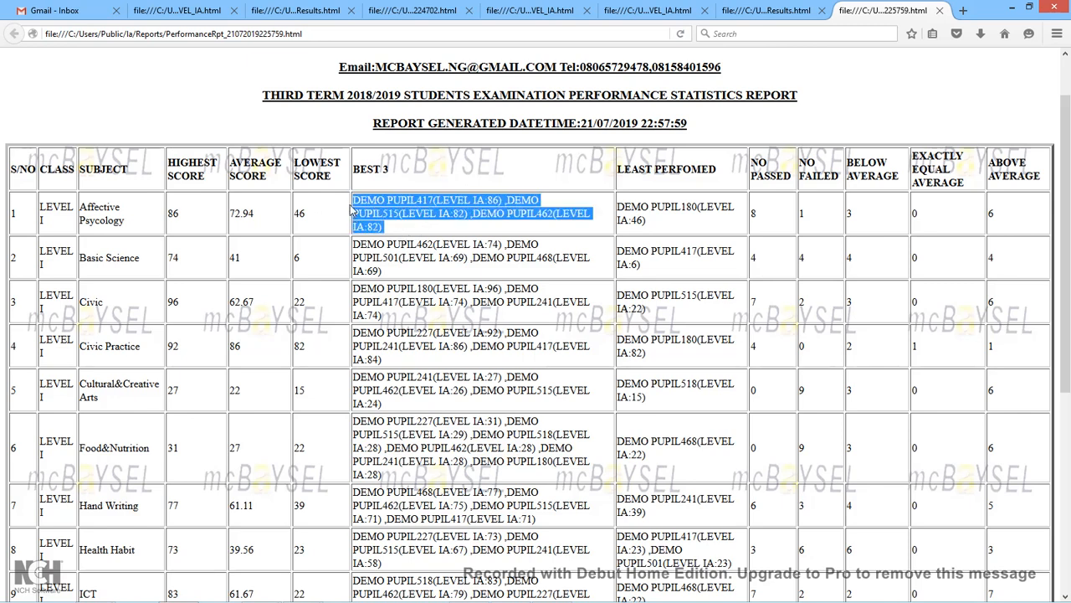
left_click(400, 231)
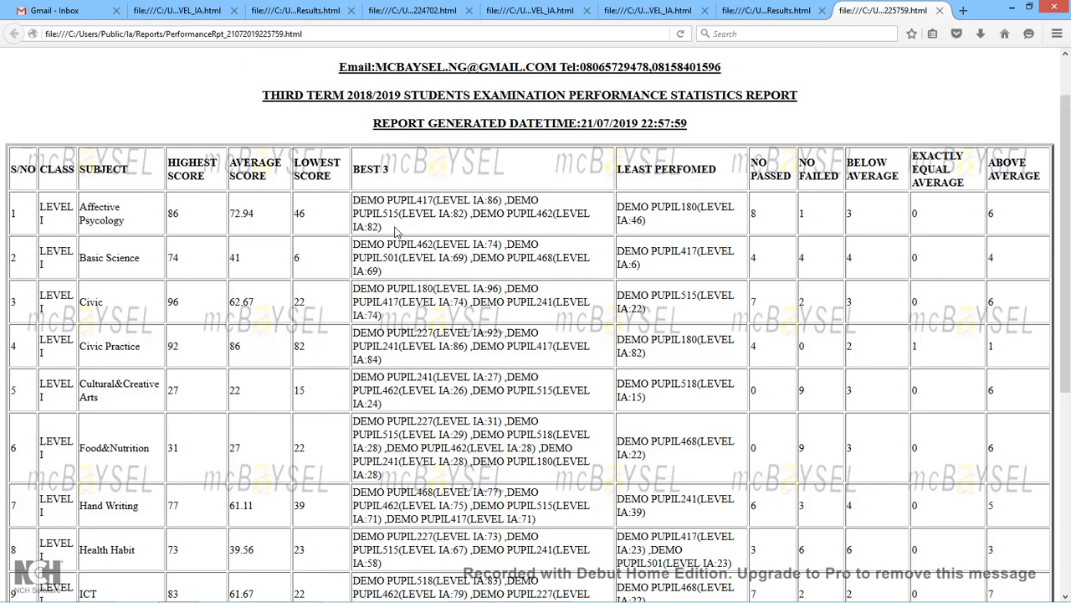
left_click_drag(396, 231, 355, 200)
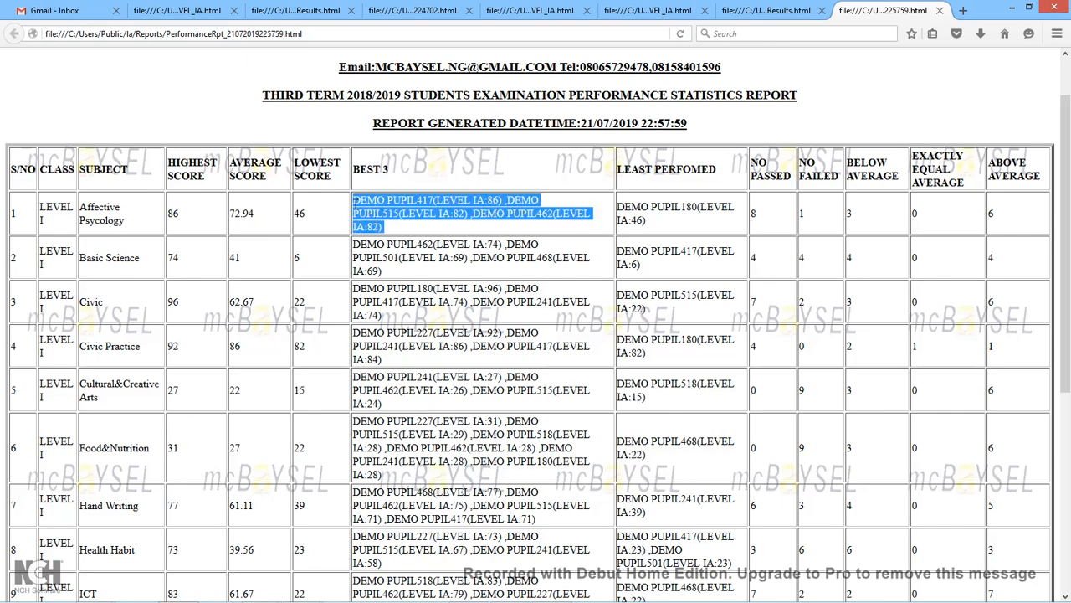
left_click(526, 263)
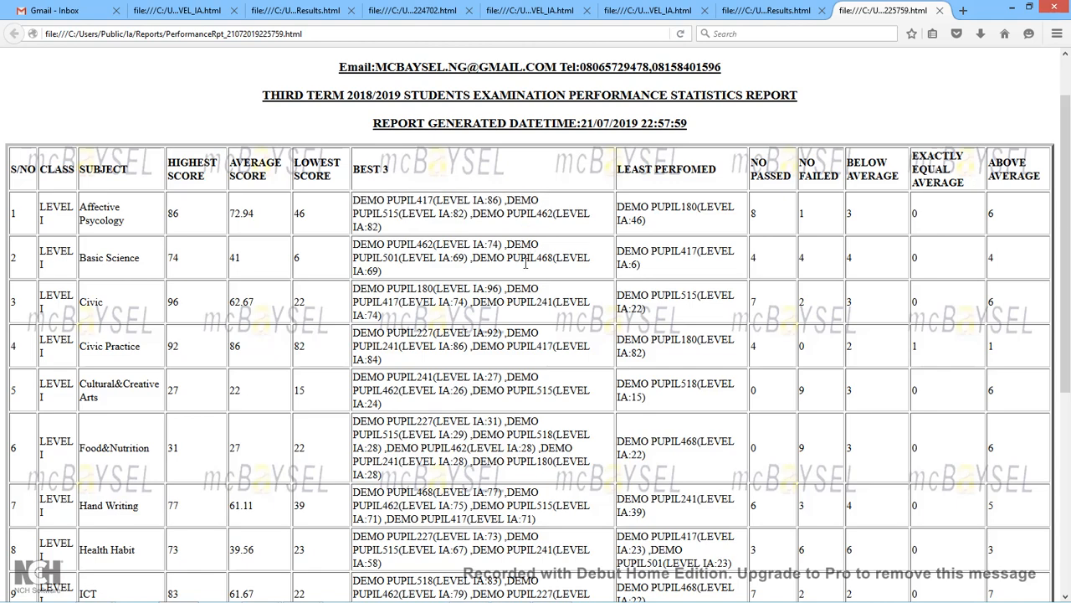
scroll(526, 263, "down", 4)
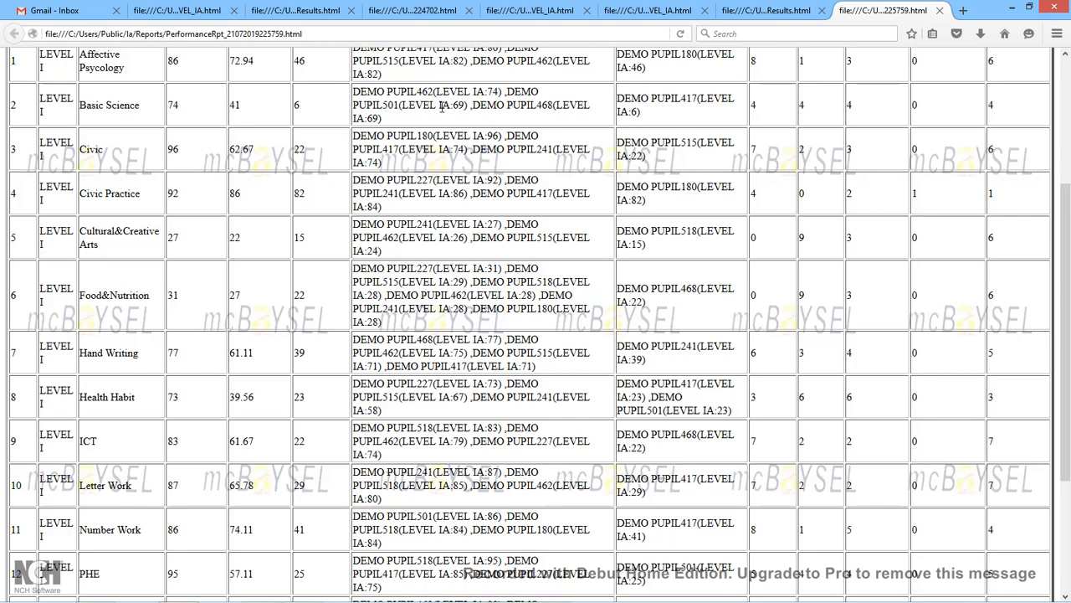
scroll(461, 121, "up", 2)
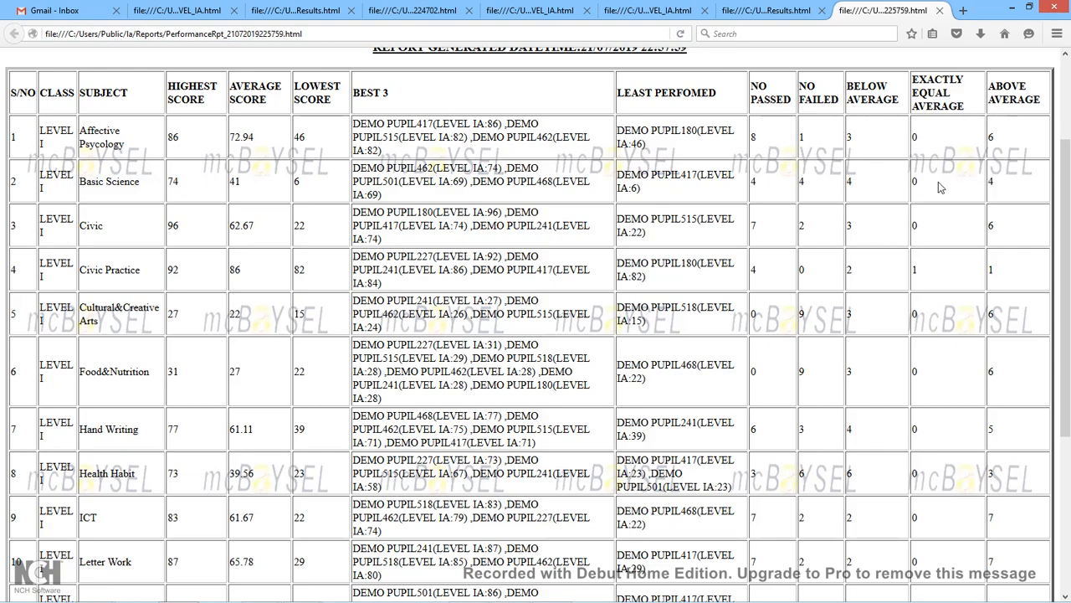
Step: Check the below, exactly equal and above average columns for every subject, through to the promotion information
scroll(938, 187, "down", 1)
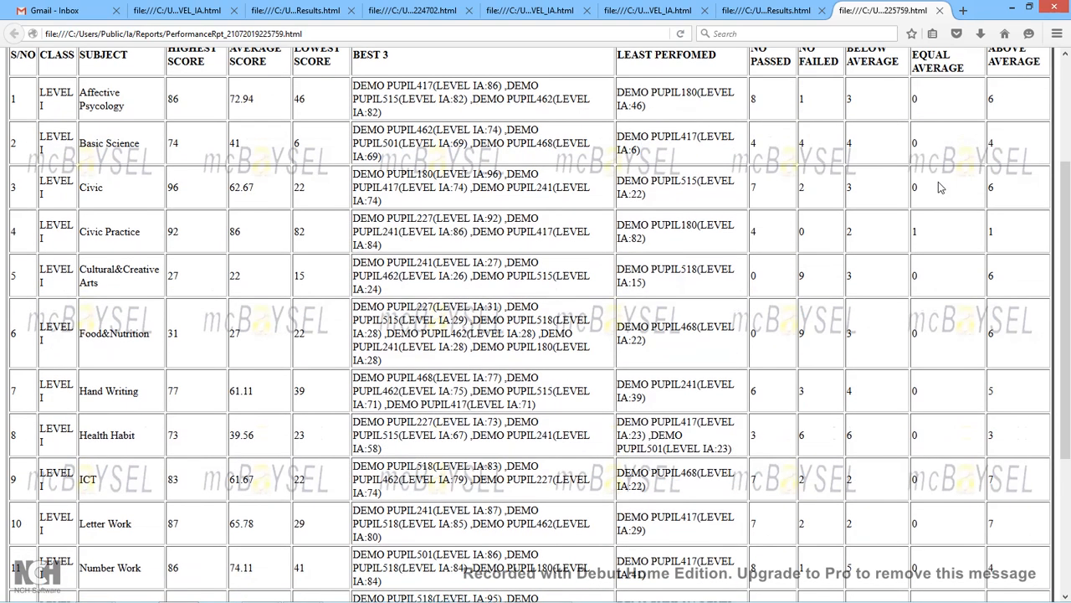
scroll(938, 187, "up", 2)
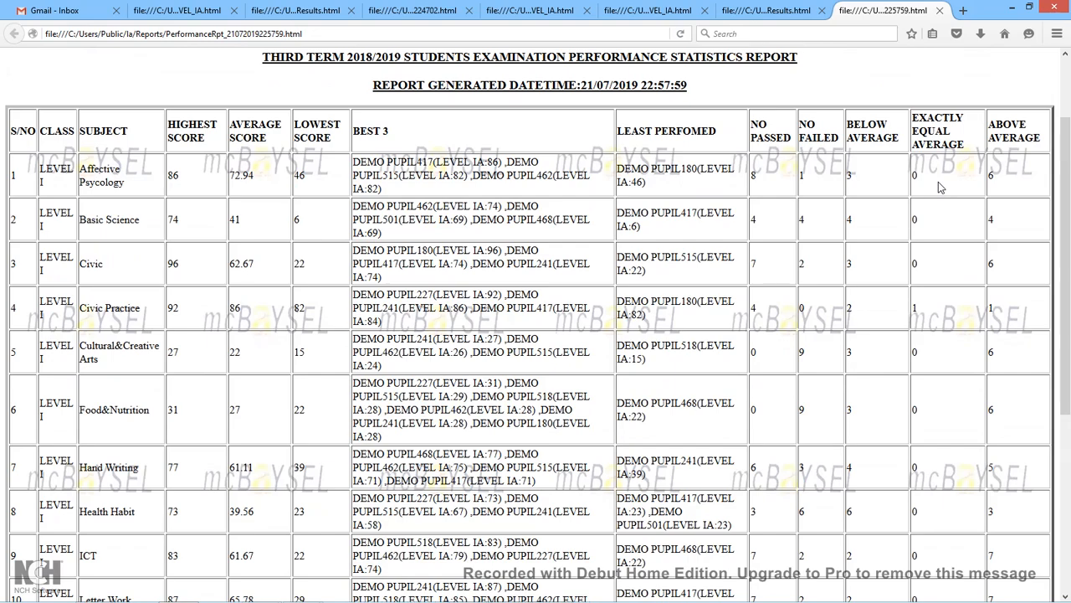
scroll(939, 188, "down", 1)
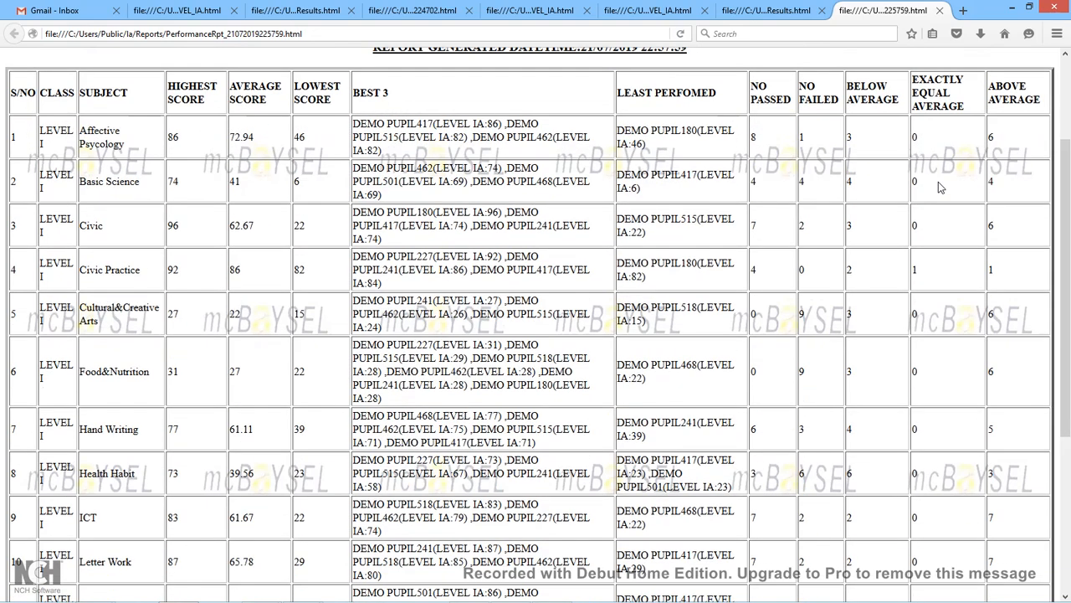
scroll(938, 181, "down", 1)
scroll(938, 181, "down", 6)
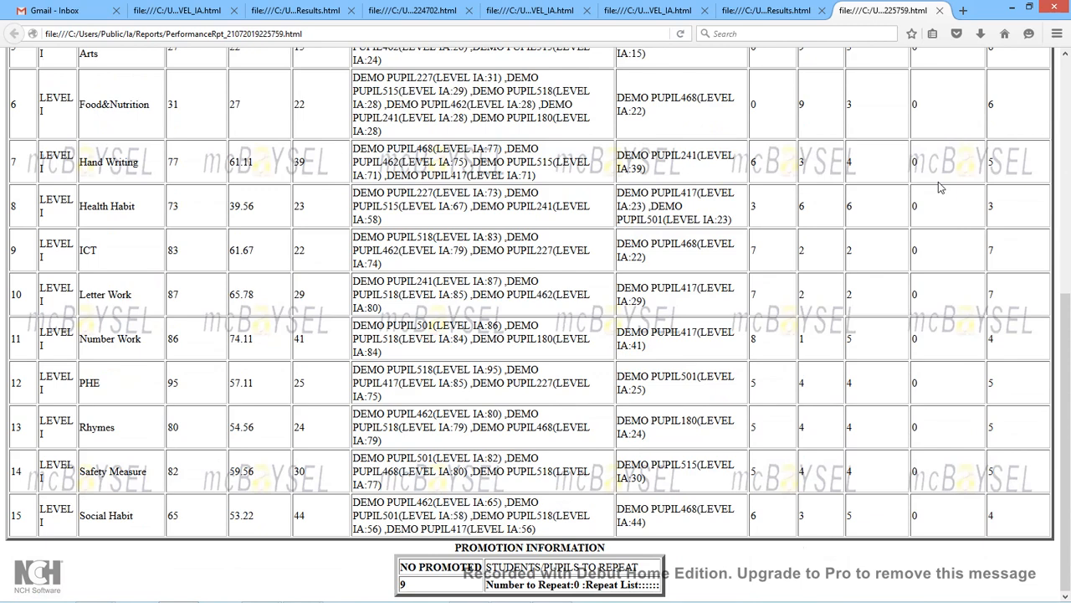
Step: Switch back to INTELLITORIA, decline sending the performance report to the email recipients, and close the report form
left_click(1013, 15)
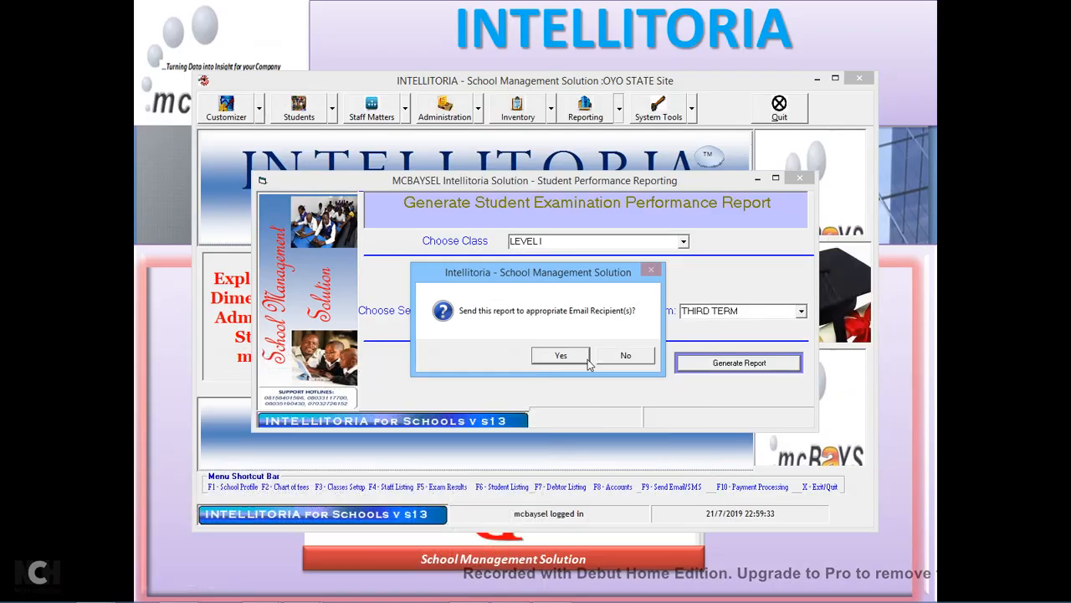
left_click_drag(562, 285, 533, 249)
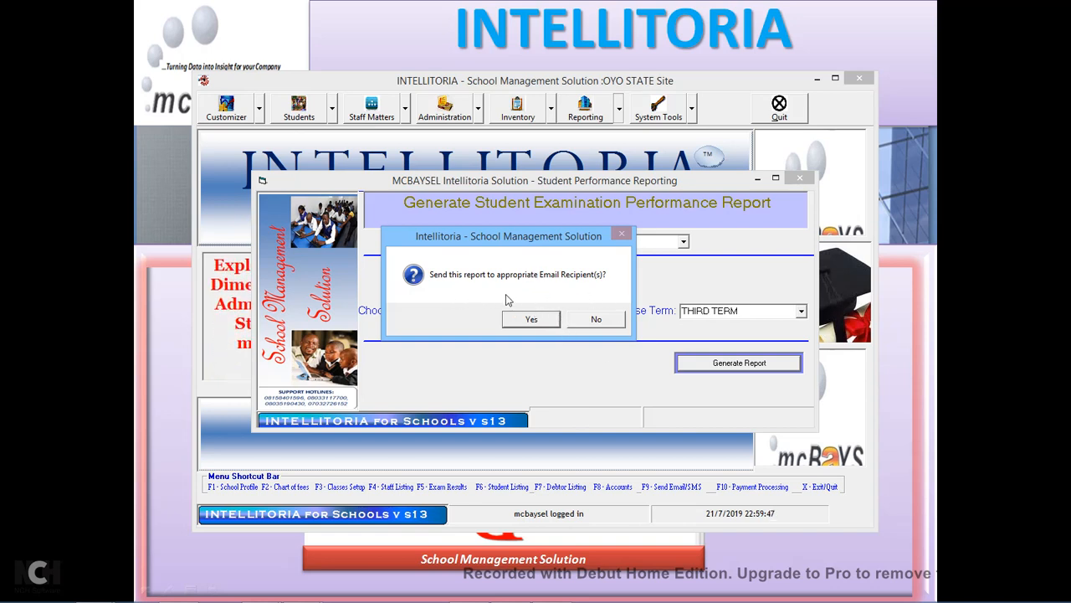
left_click(596, 321)
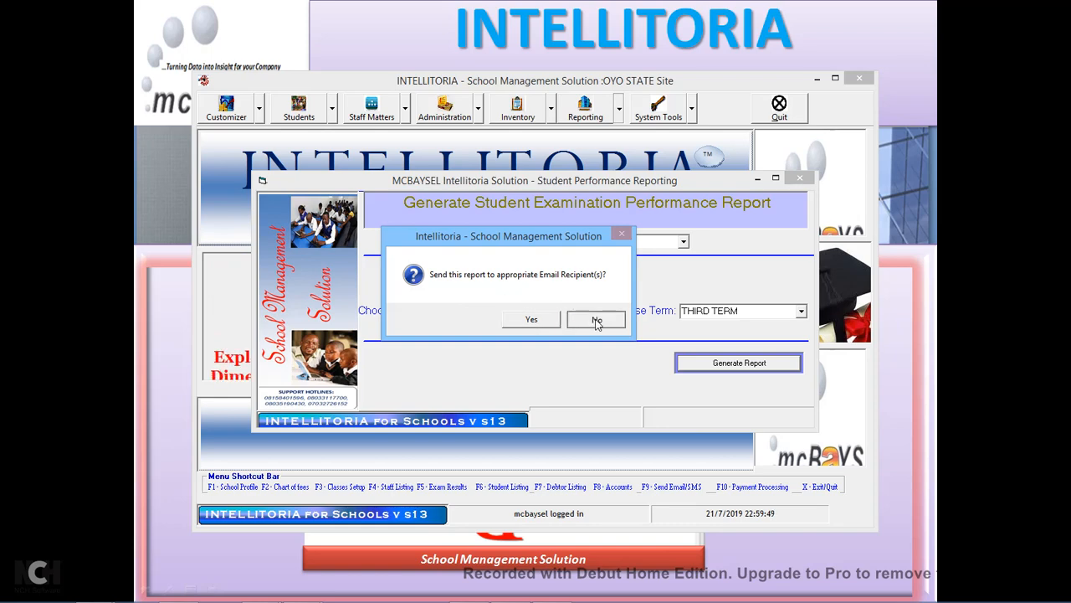
left_click(801, 180)
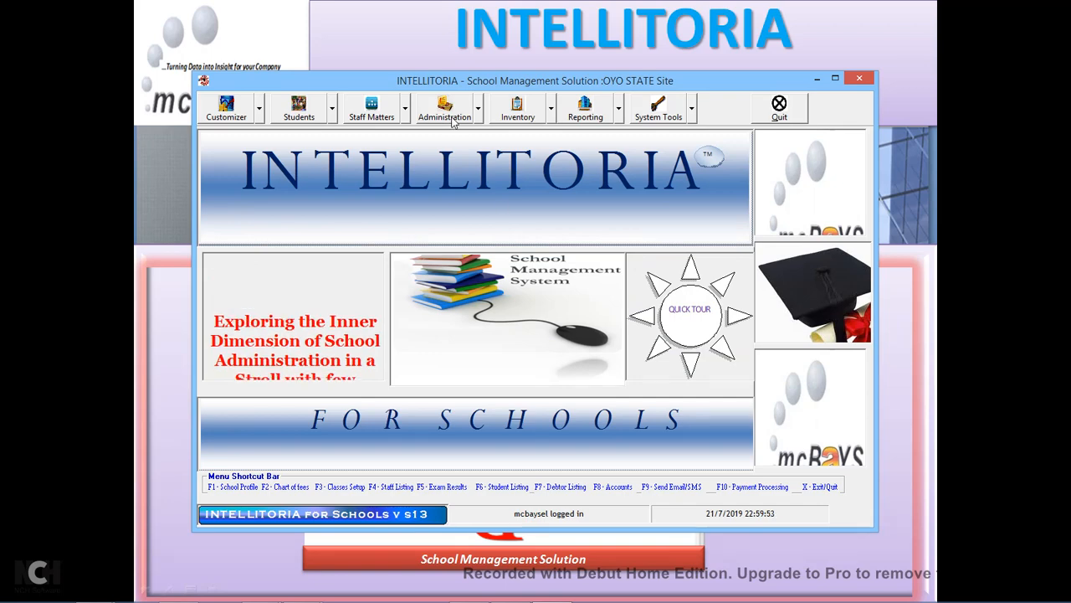
left_click(439, 119)
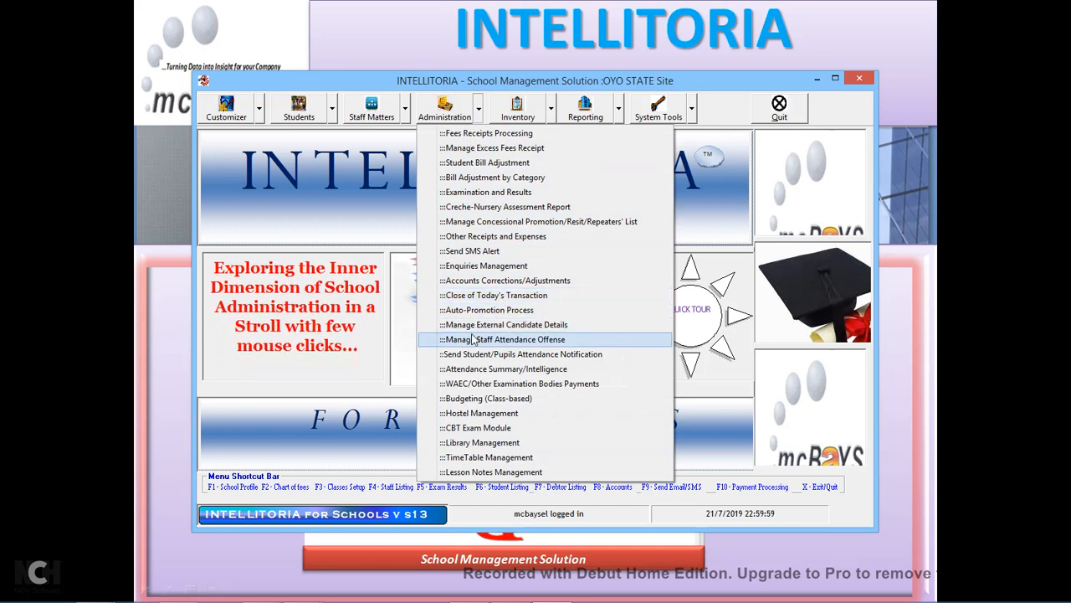
left_click(388, 223)
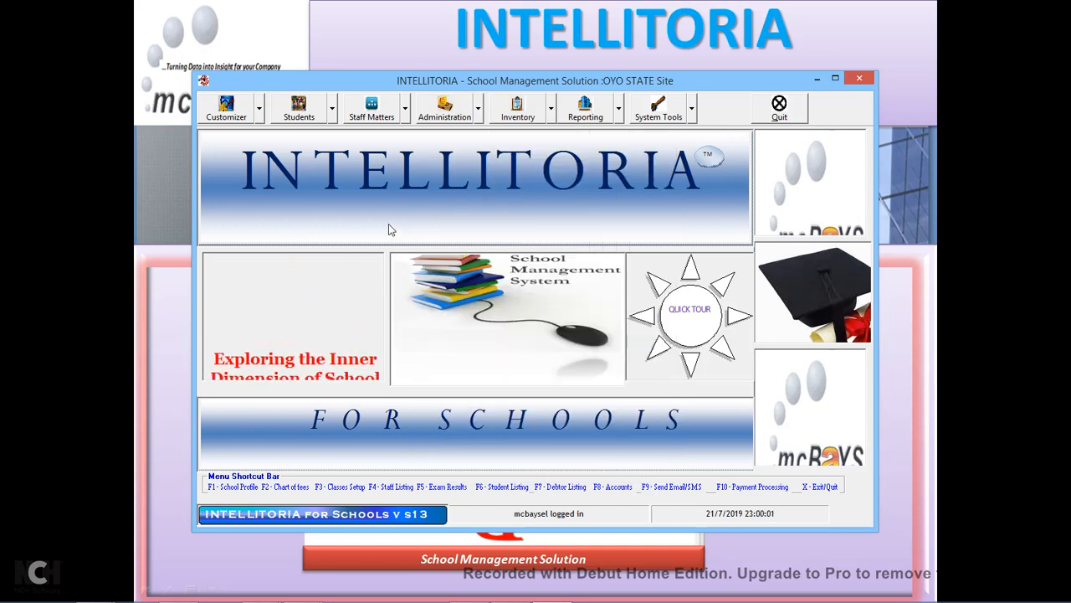